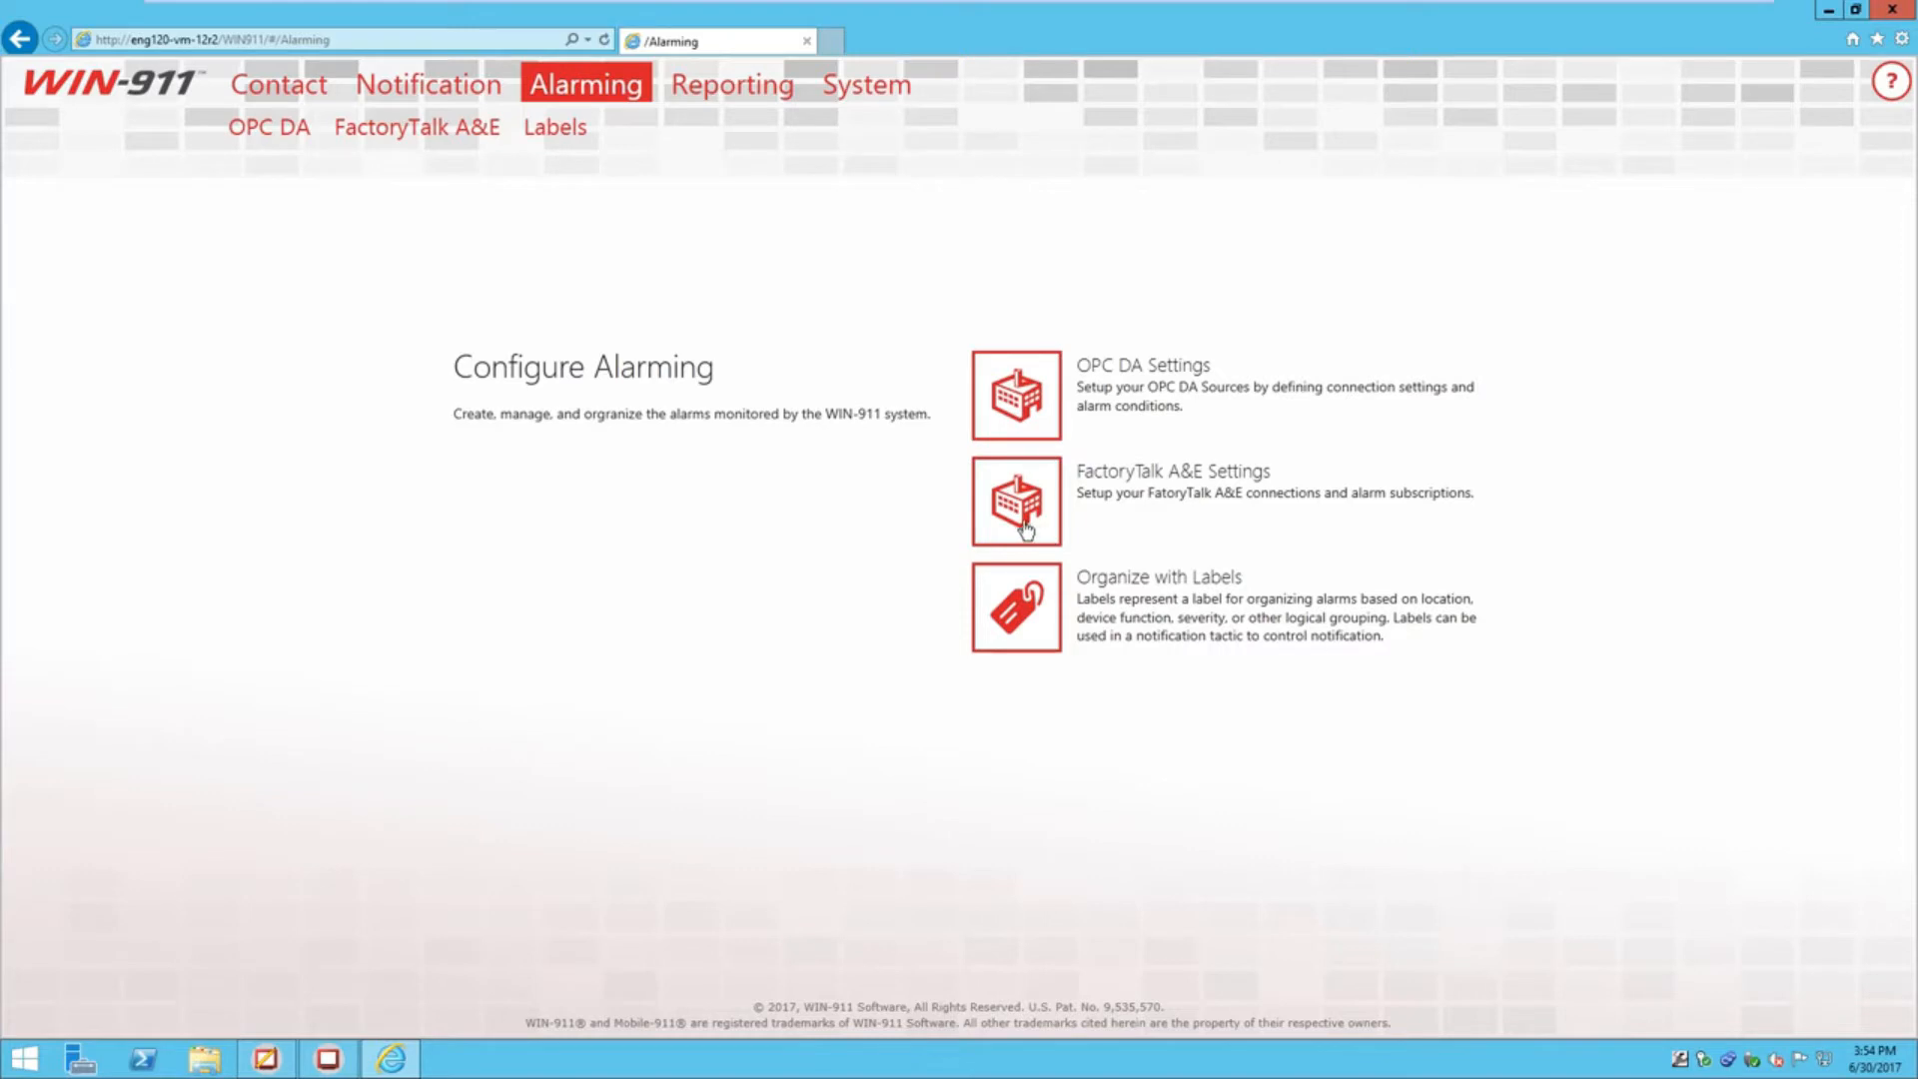
Open the FactoryTalk A&E Subscriptions page, which lists only the All Alarms subscription
click(1018, 523)
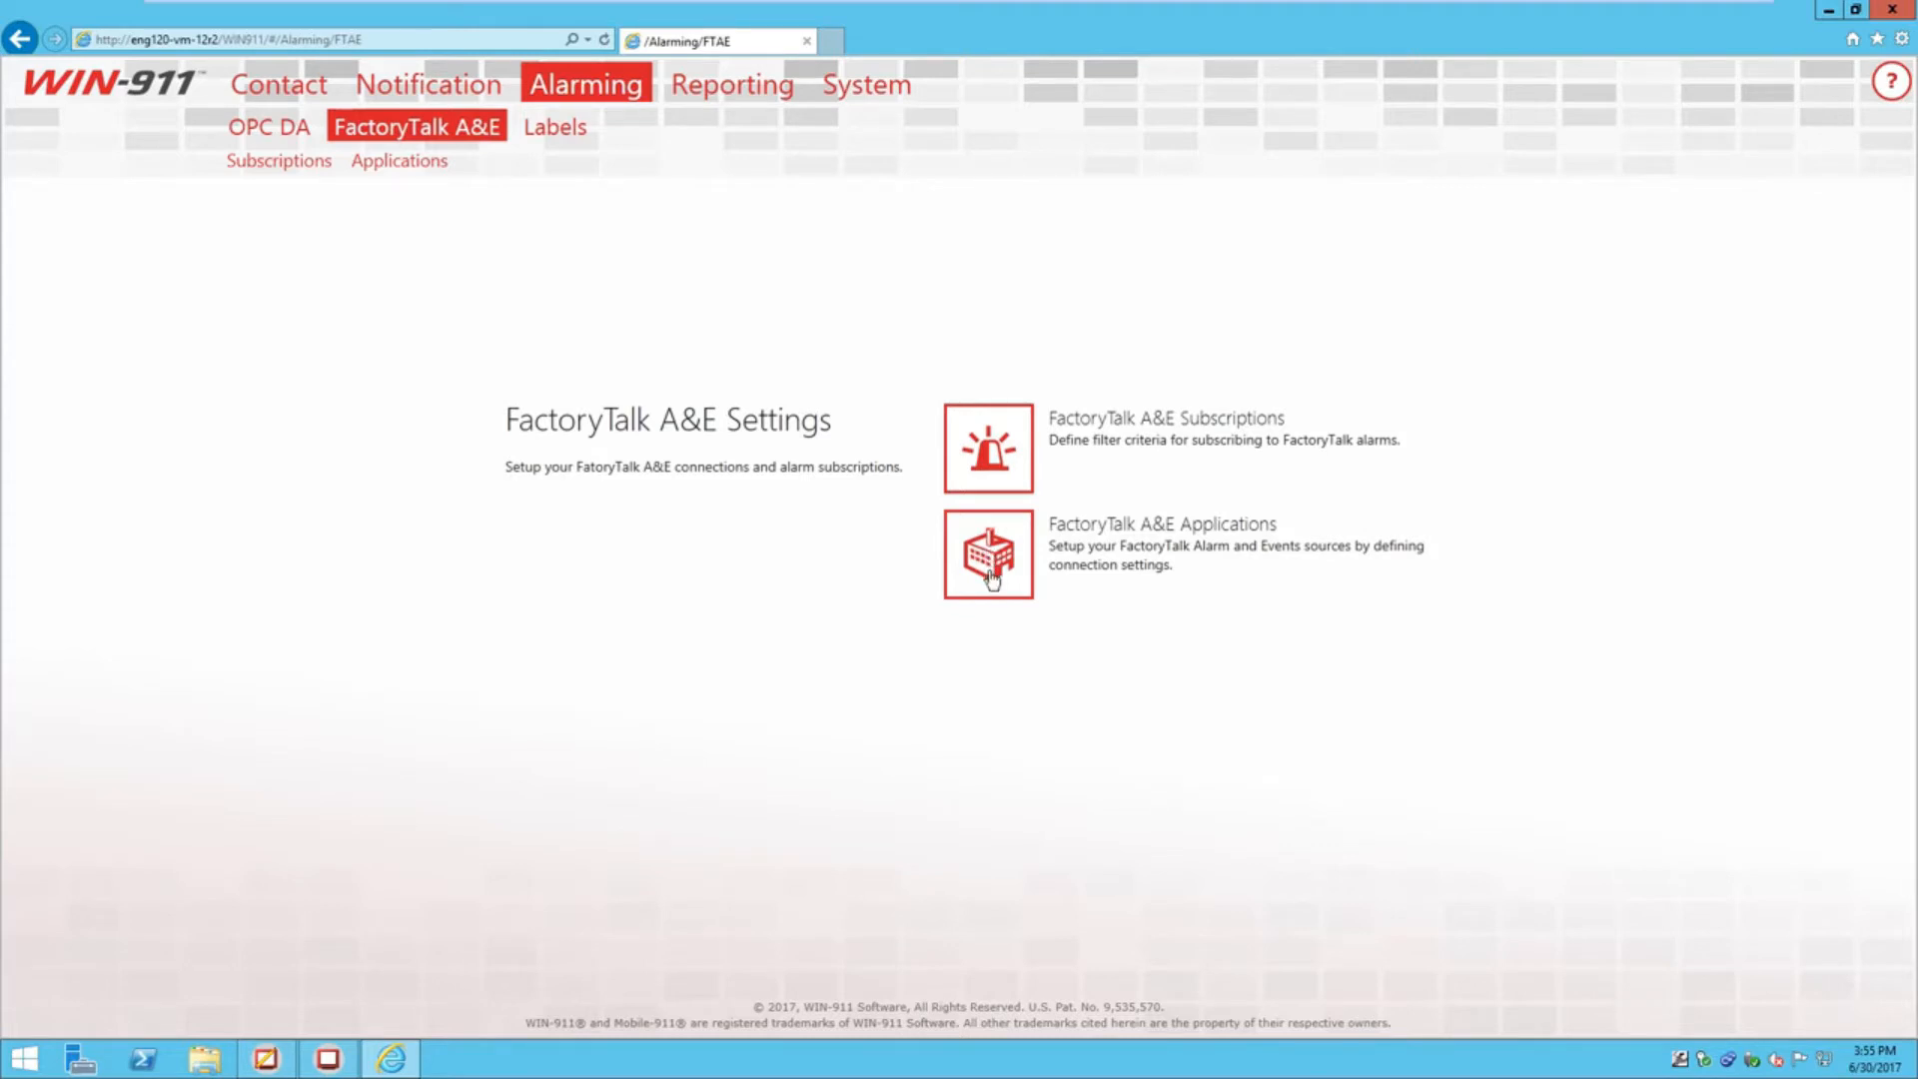
click(1001, 451)
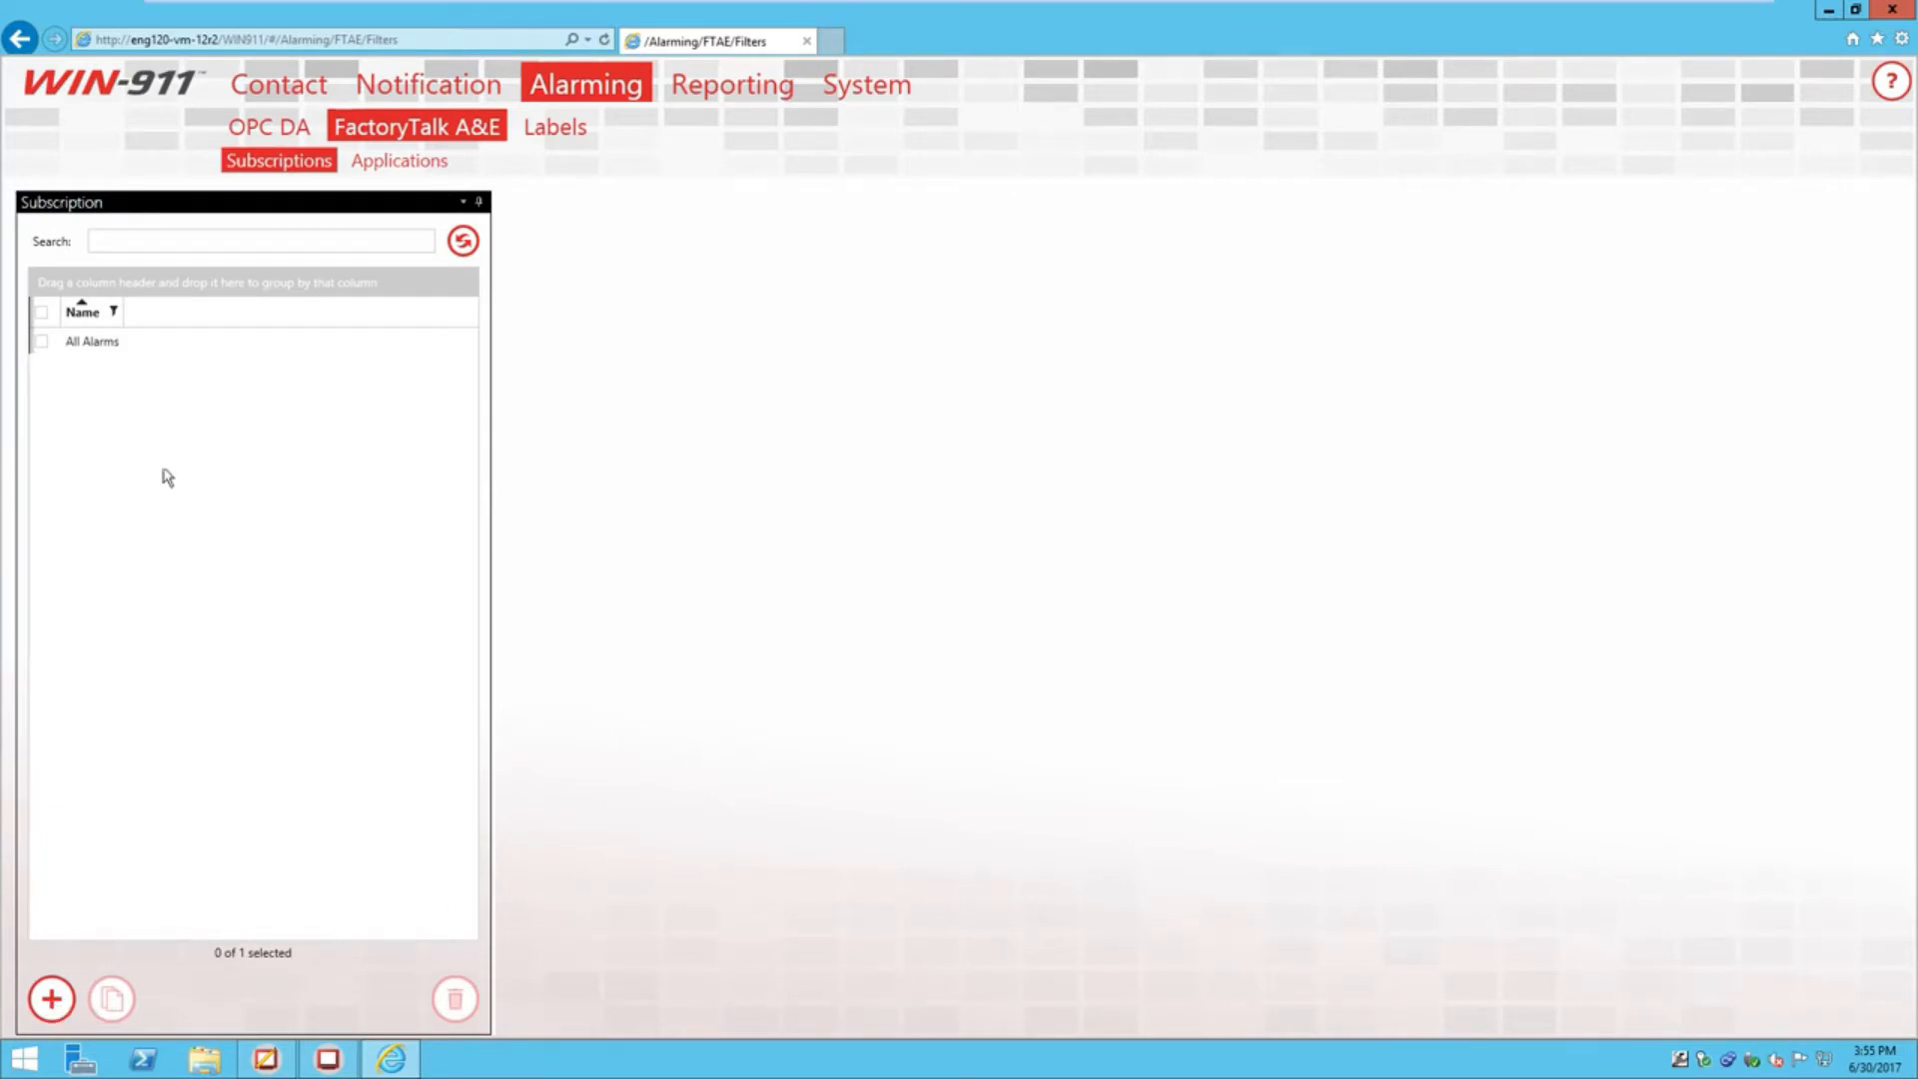
Review All Alarms, start a blank new subscription, and bring up FactoryTalk View Studio's Alarm and Event Setup
click(138, 352)
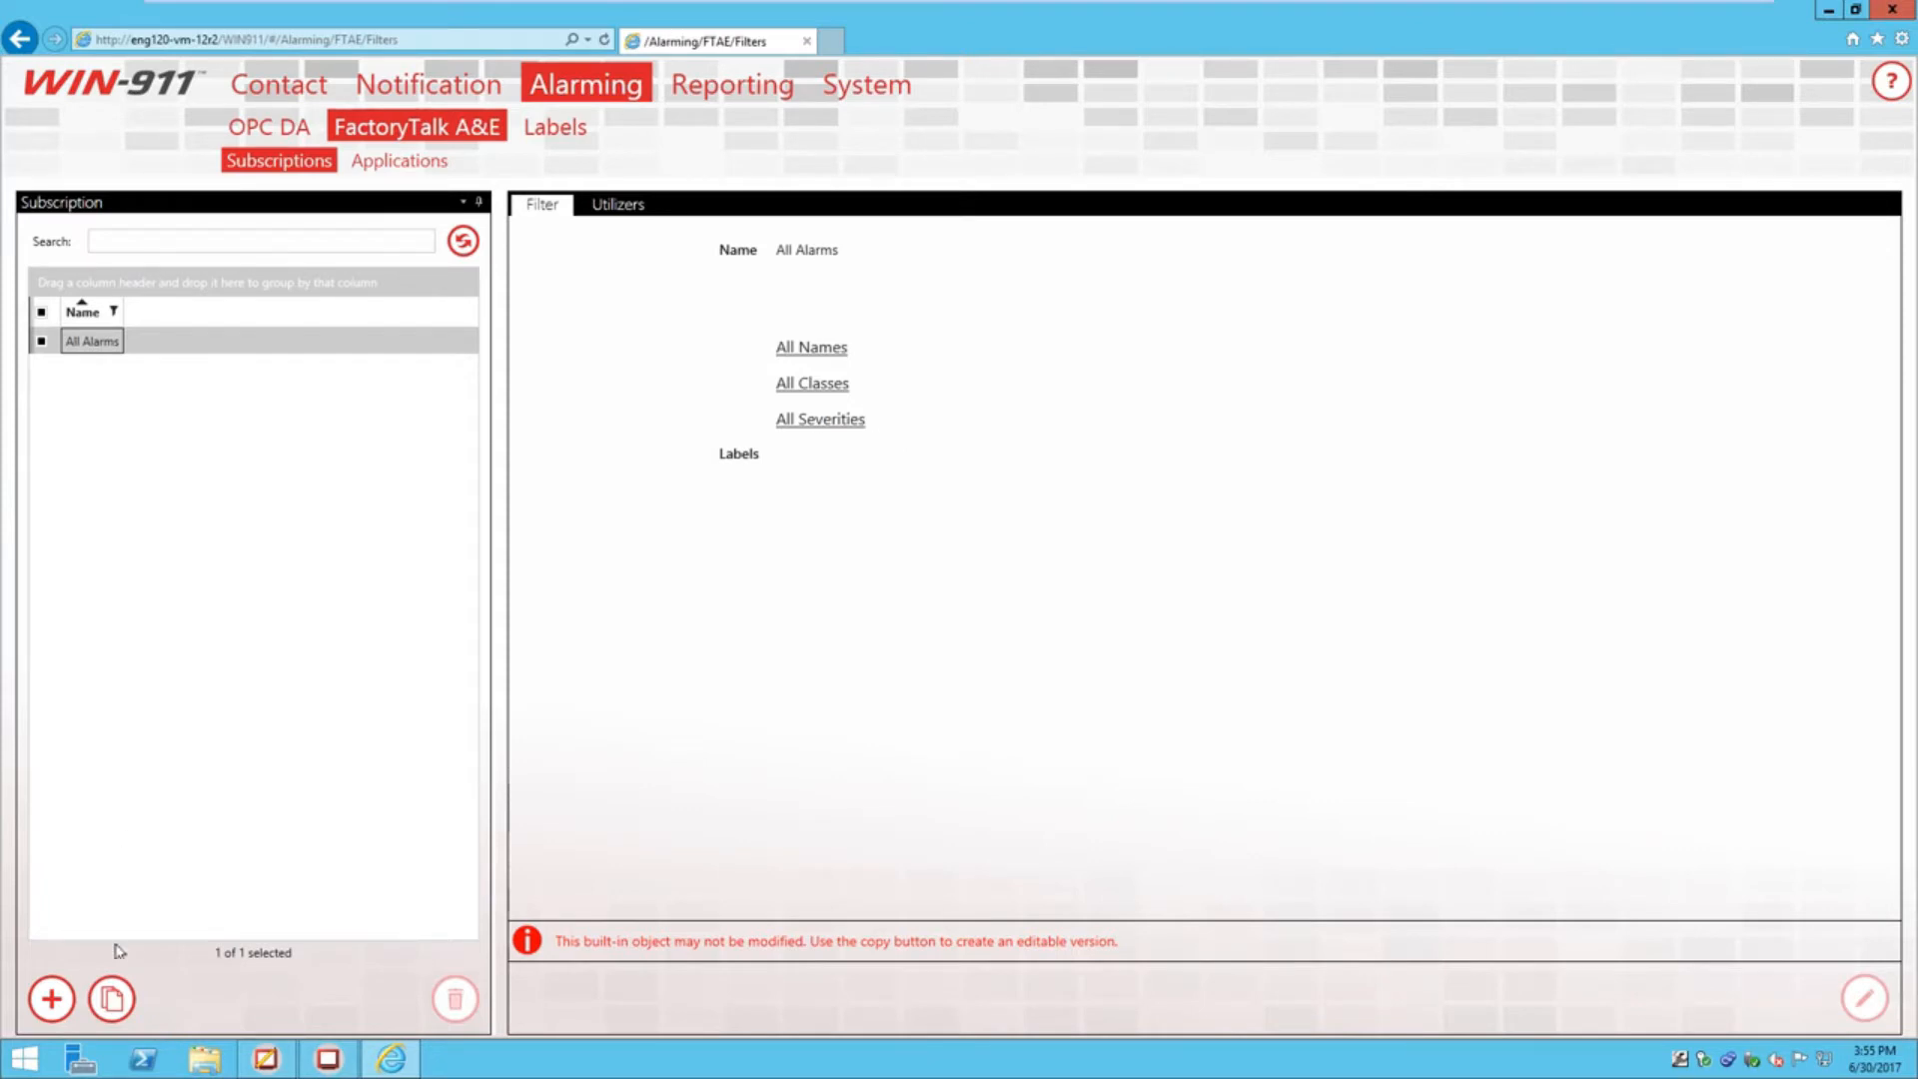
click(54, 1000)
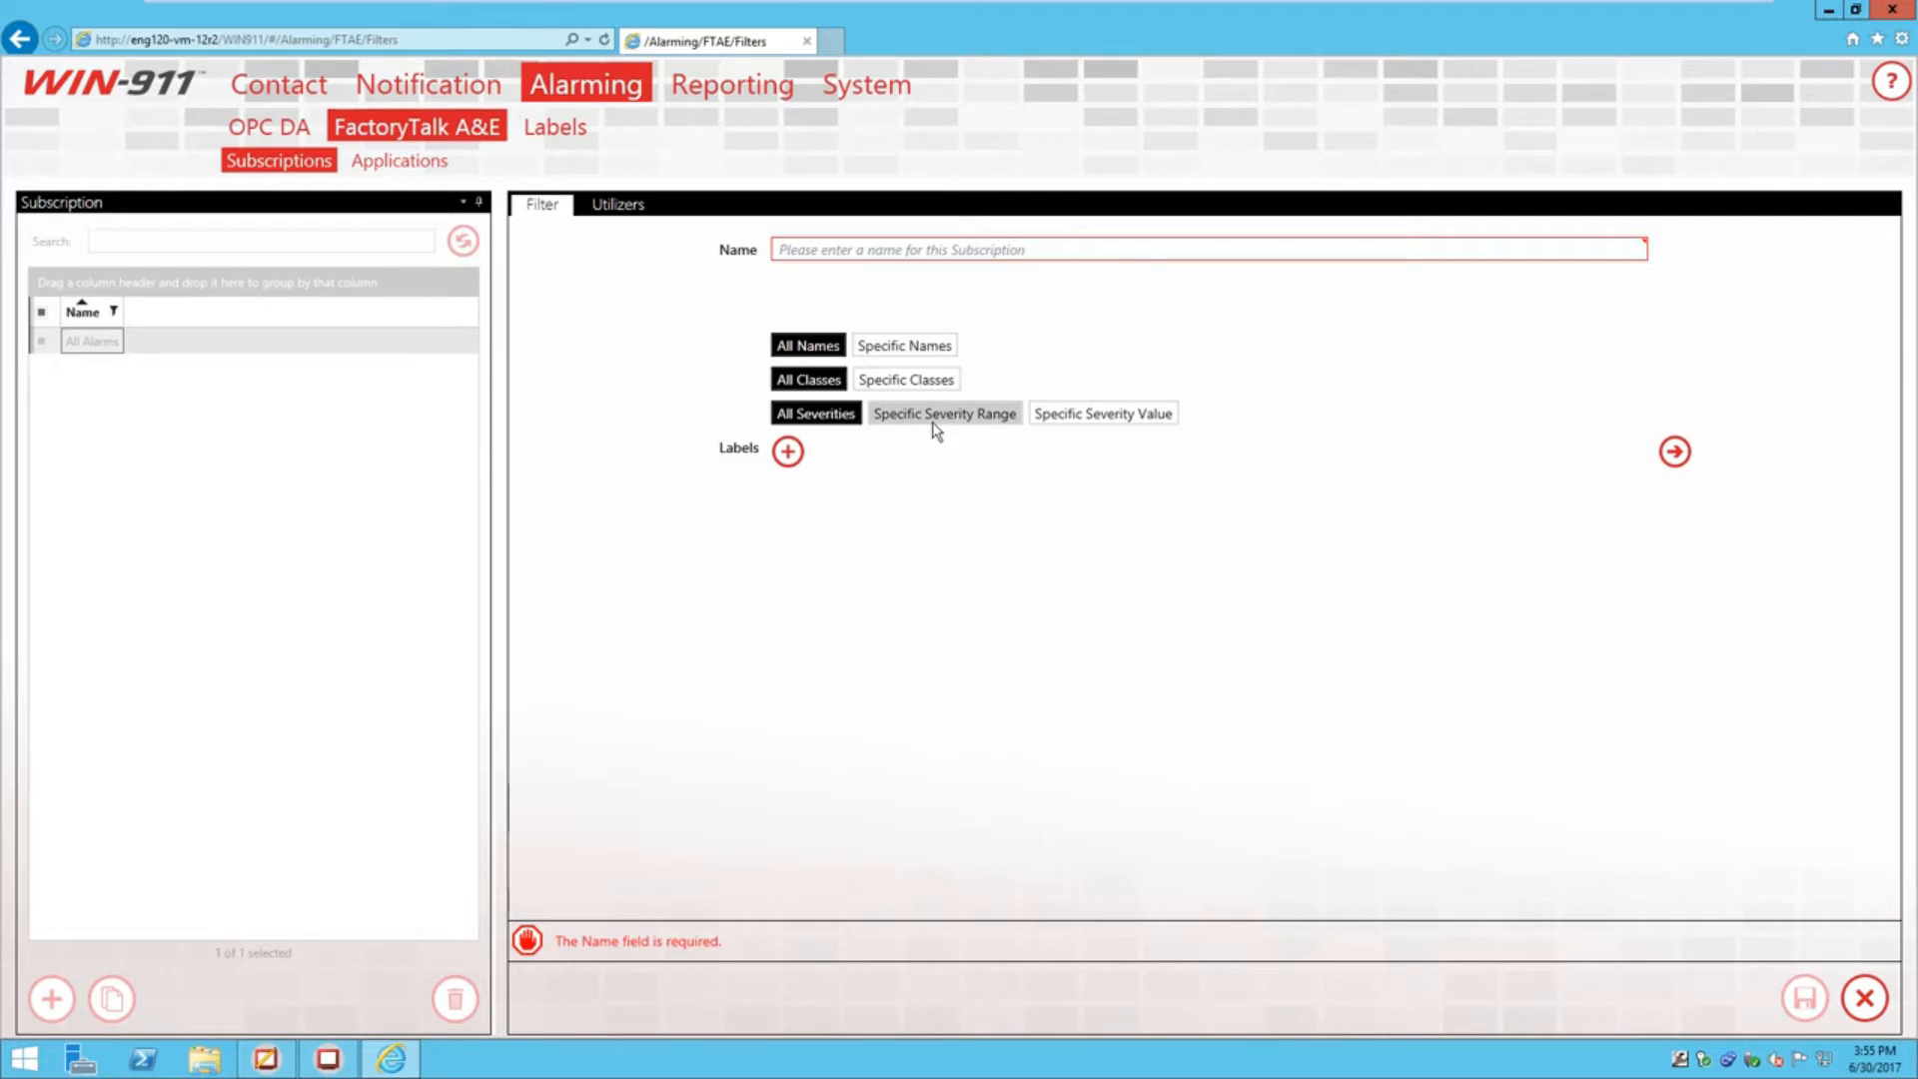
click(278, 1060)
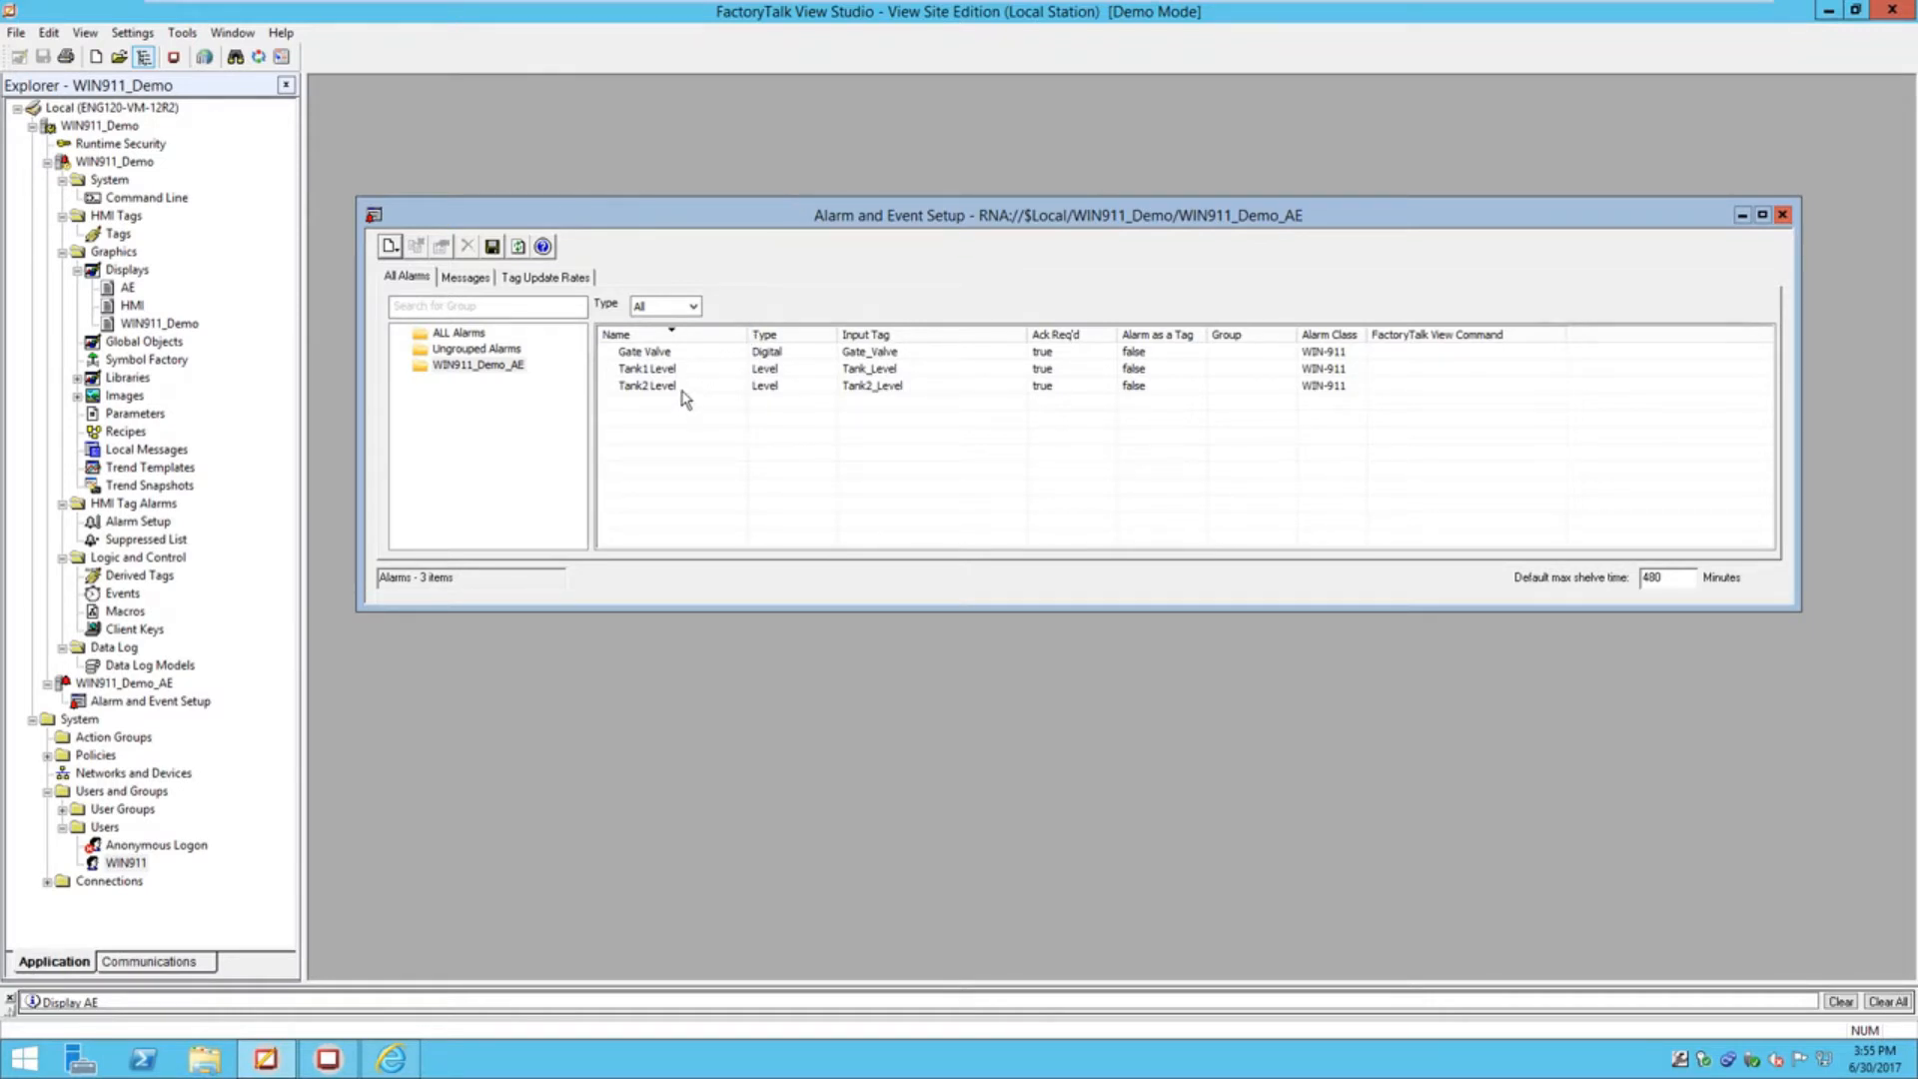
Review the Gate Valve and Tank1 Level alarm properties without changes, then return to WIN-911
double_click(676, 351)
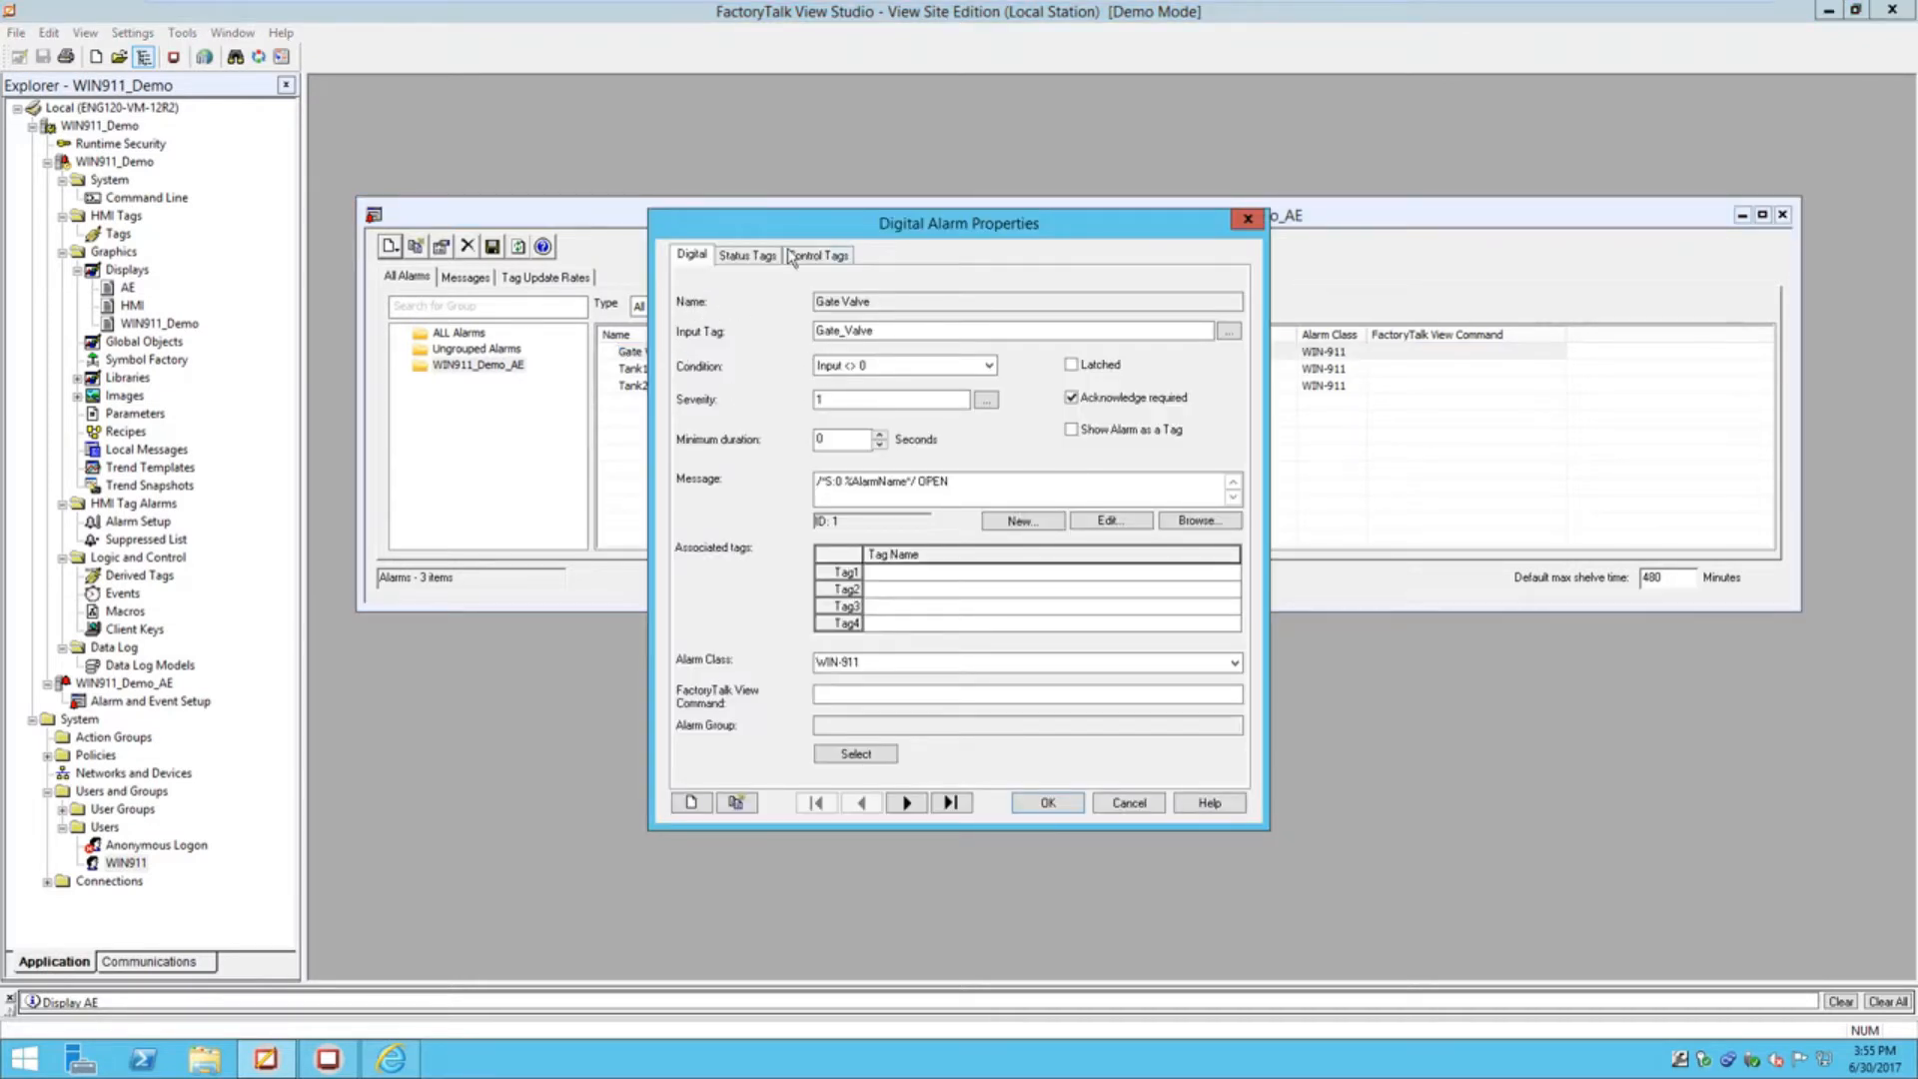
drag(815, 224, 908, 237)
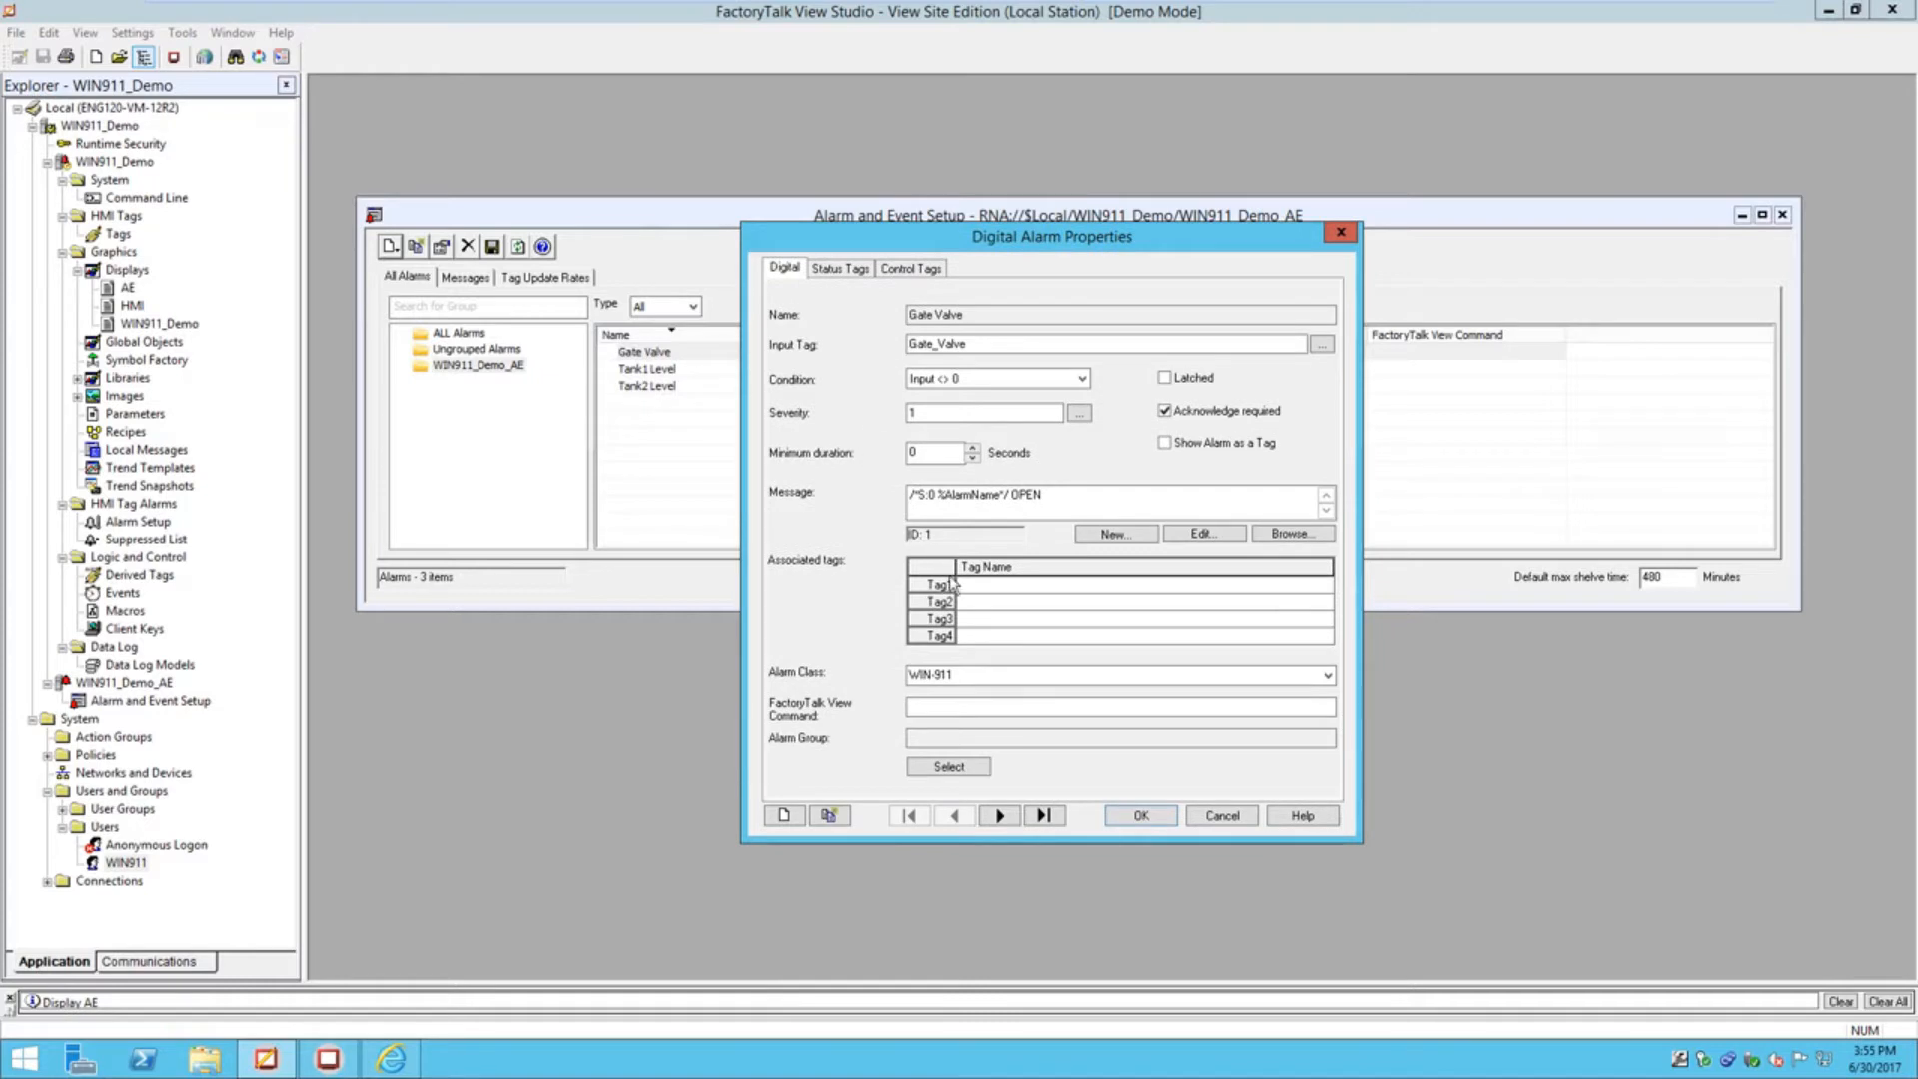
click(1212, 816)
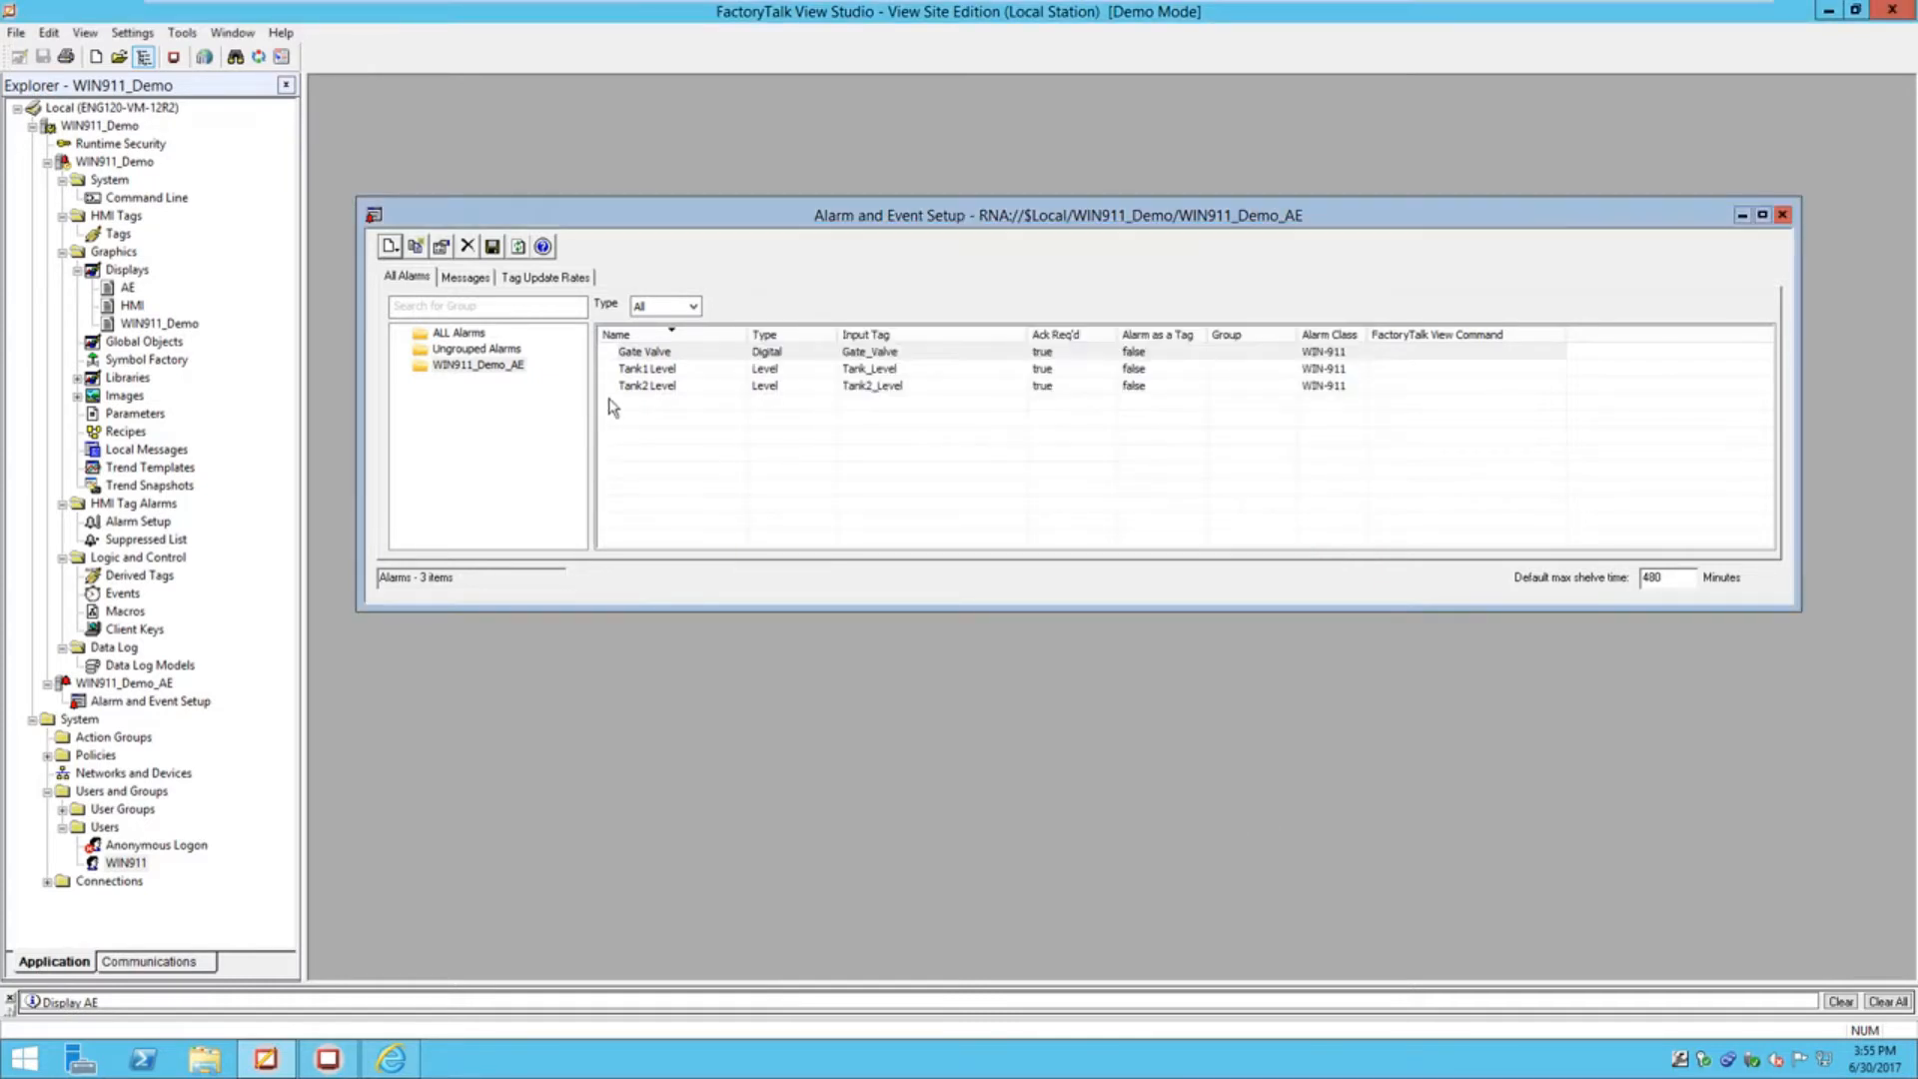
double_click(627, 371)
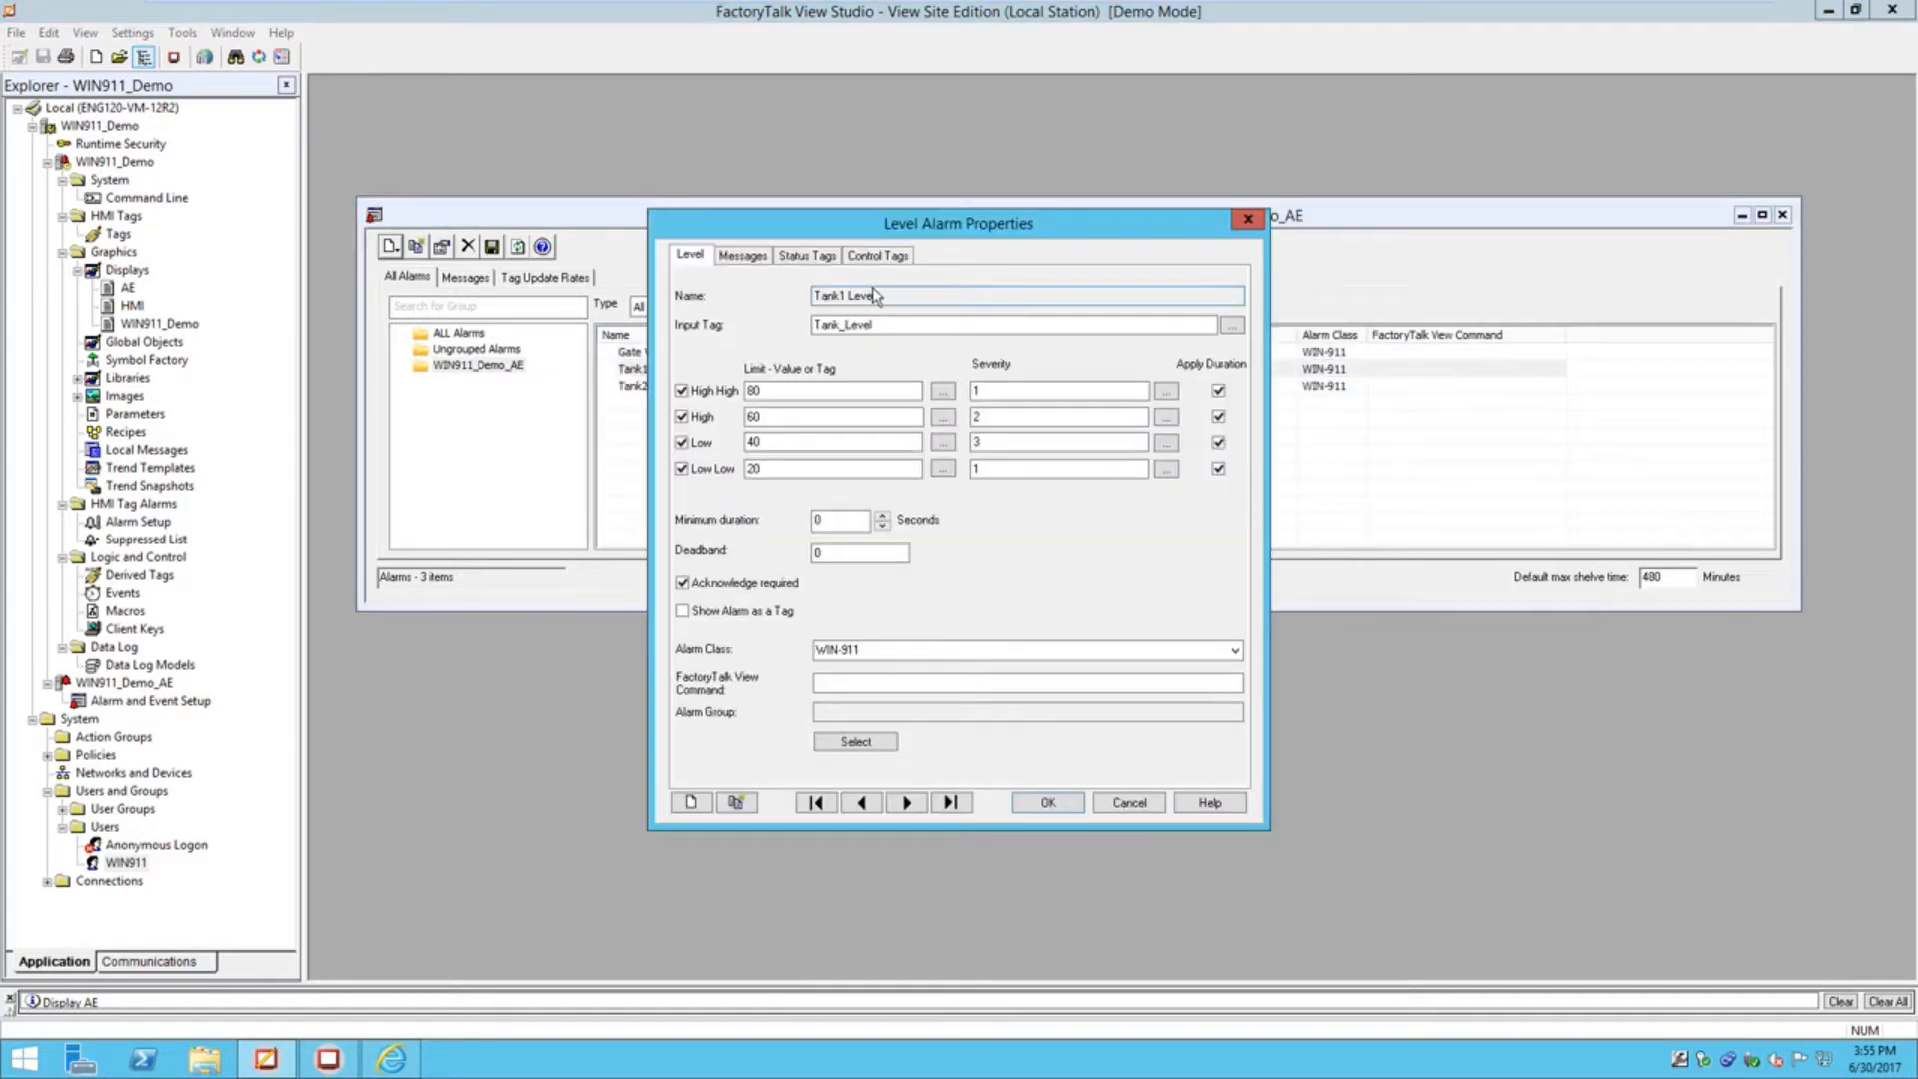
click(1128, 803)
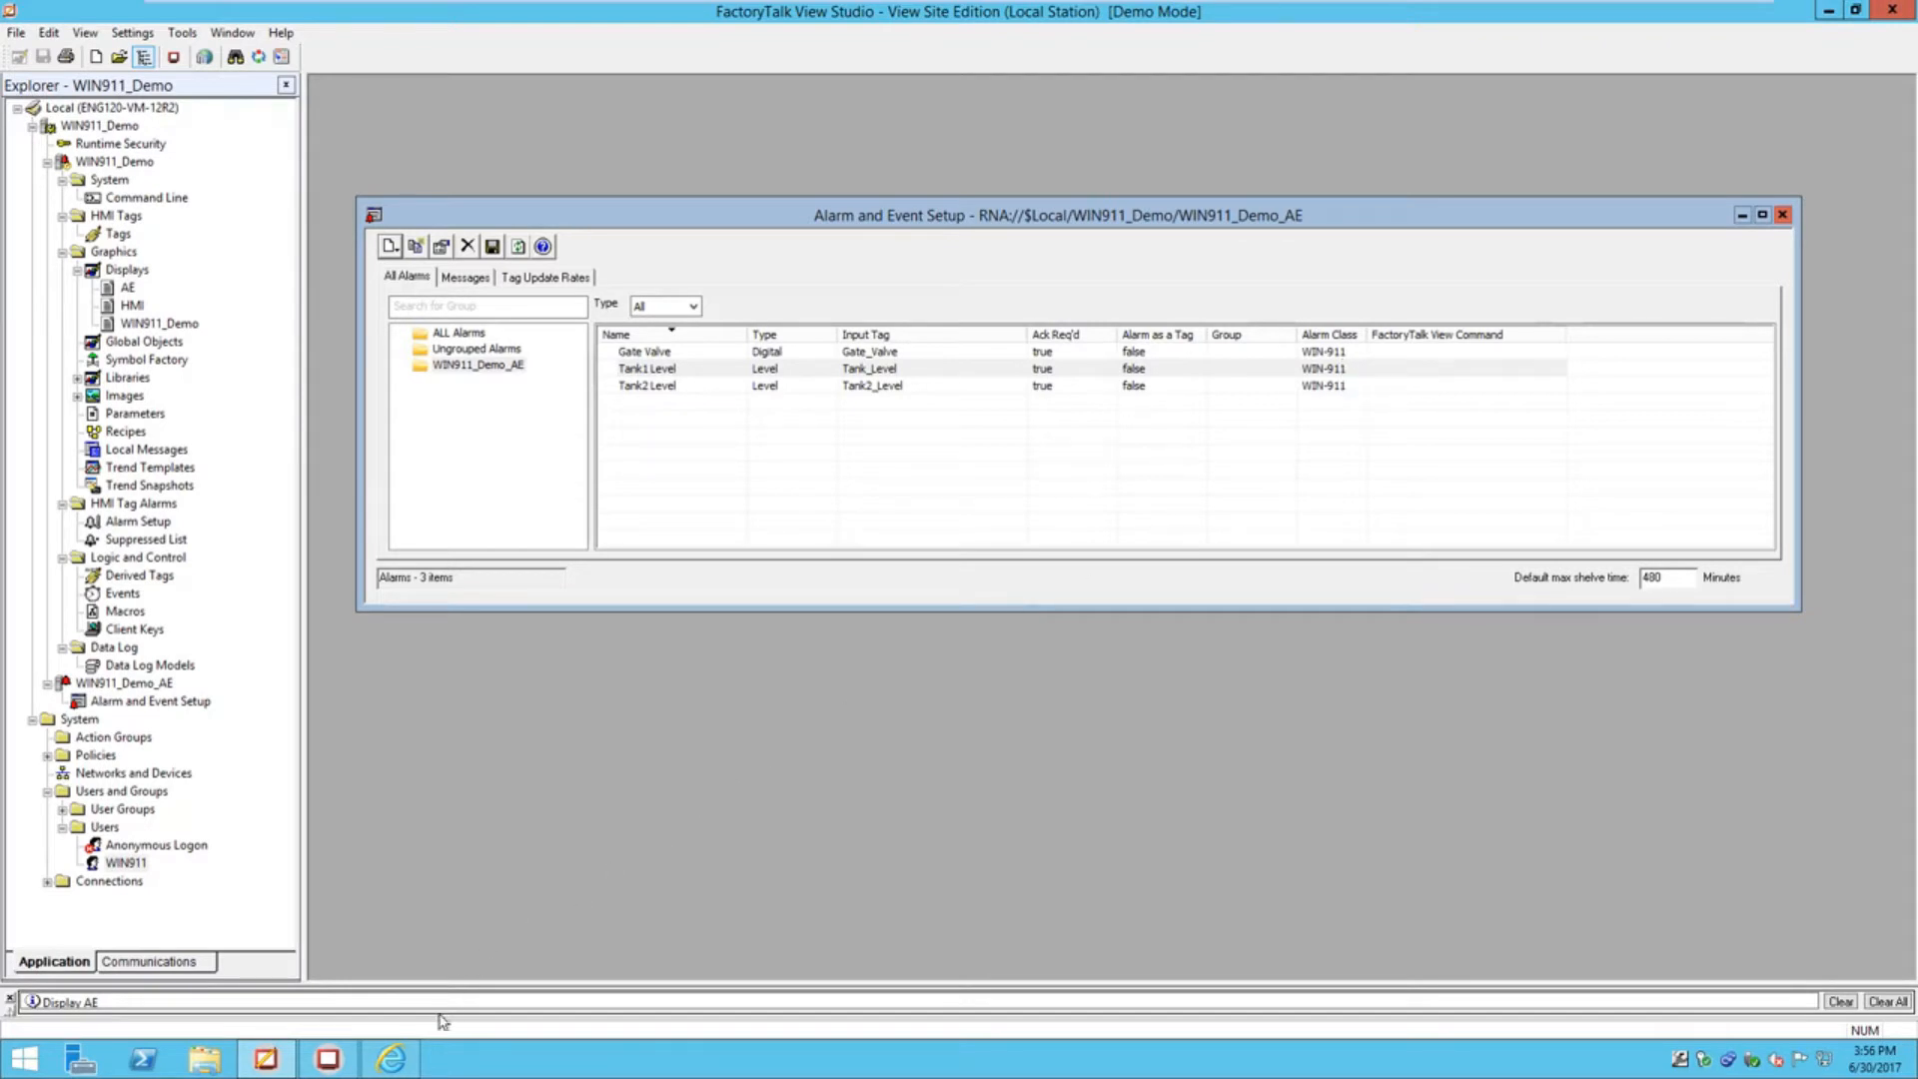
click(391, 1058)
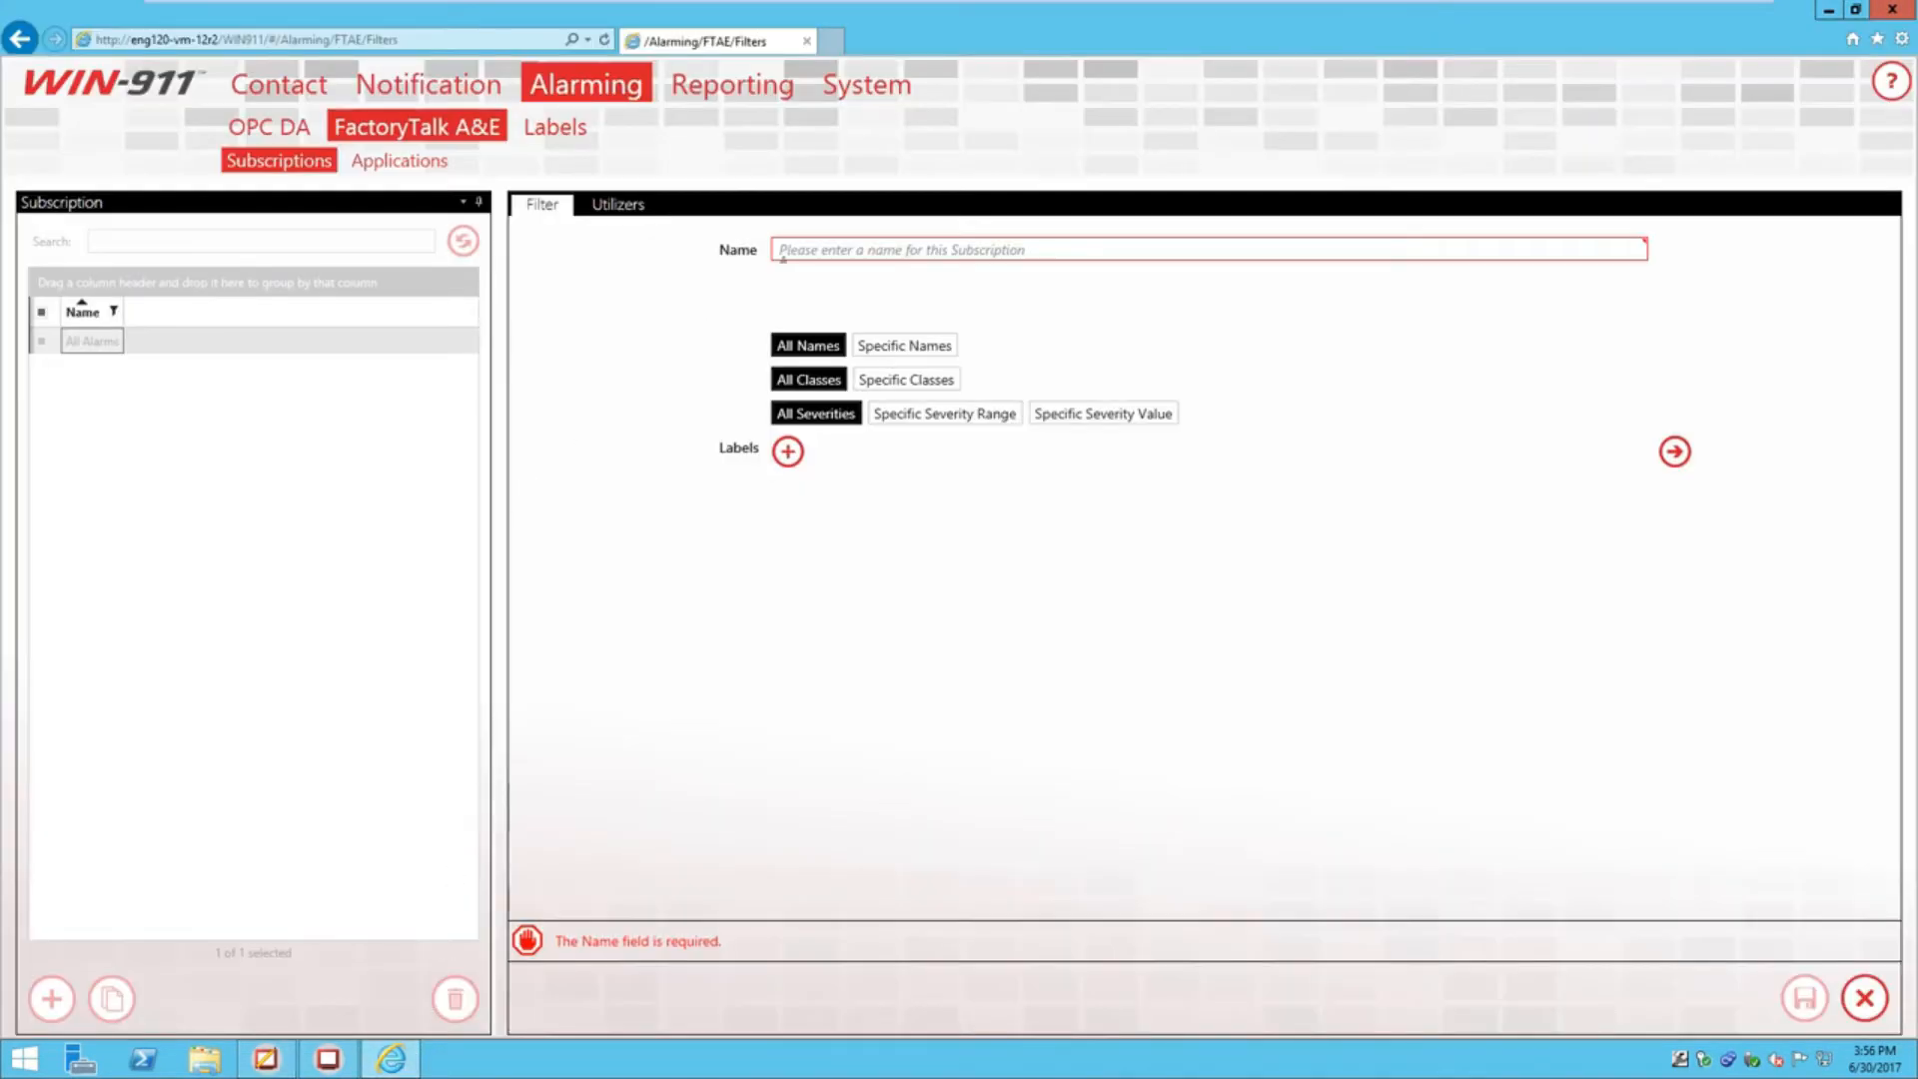
Save a subscription named 'class WIN-911' filtering Specific Classes that contain 'WIN-911'
click(846, 249)
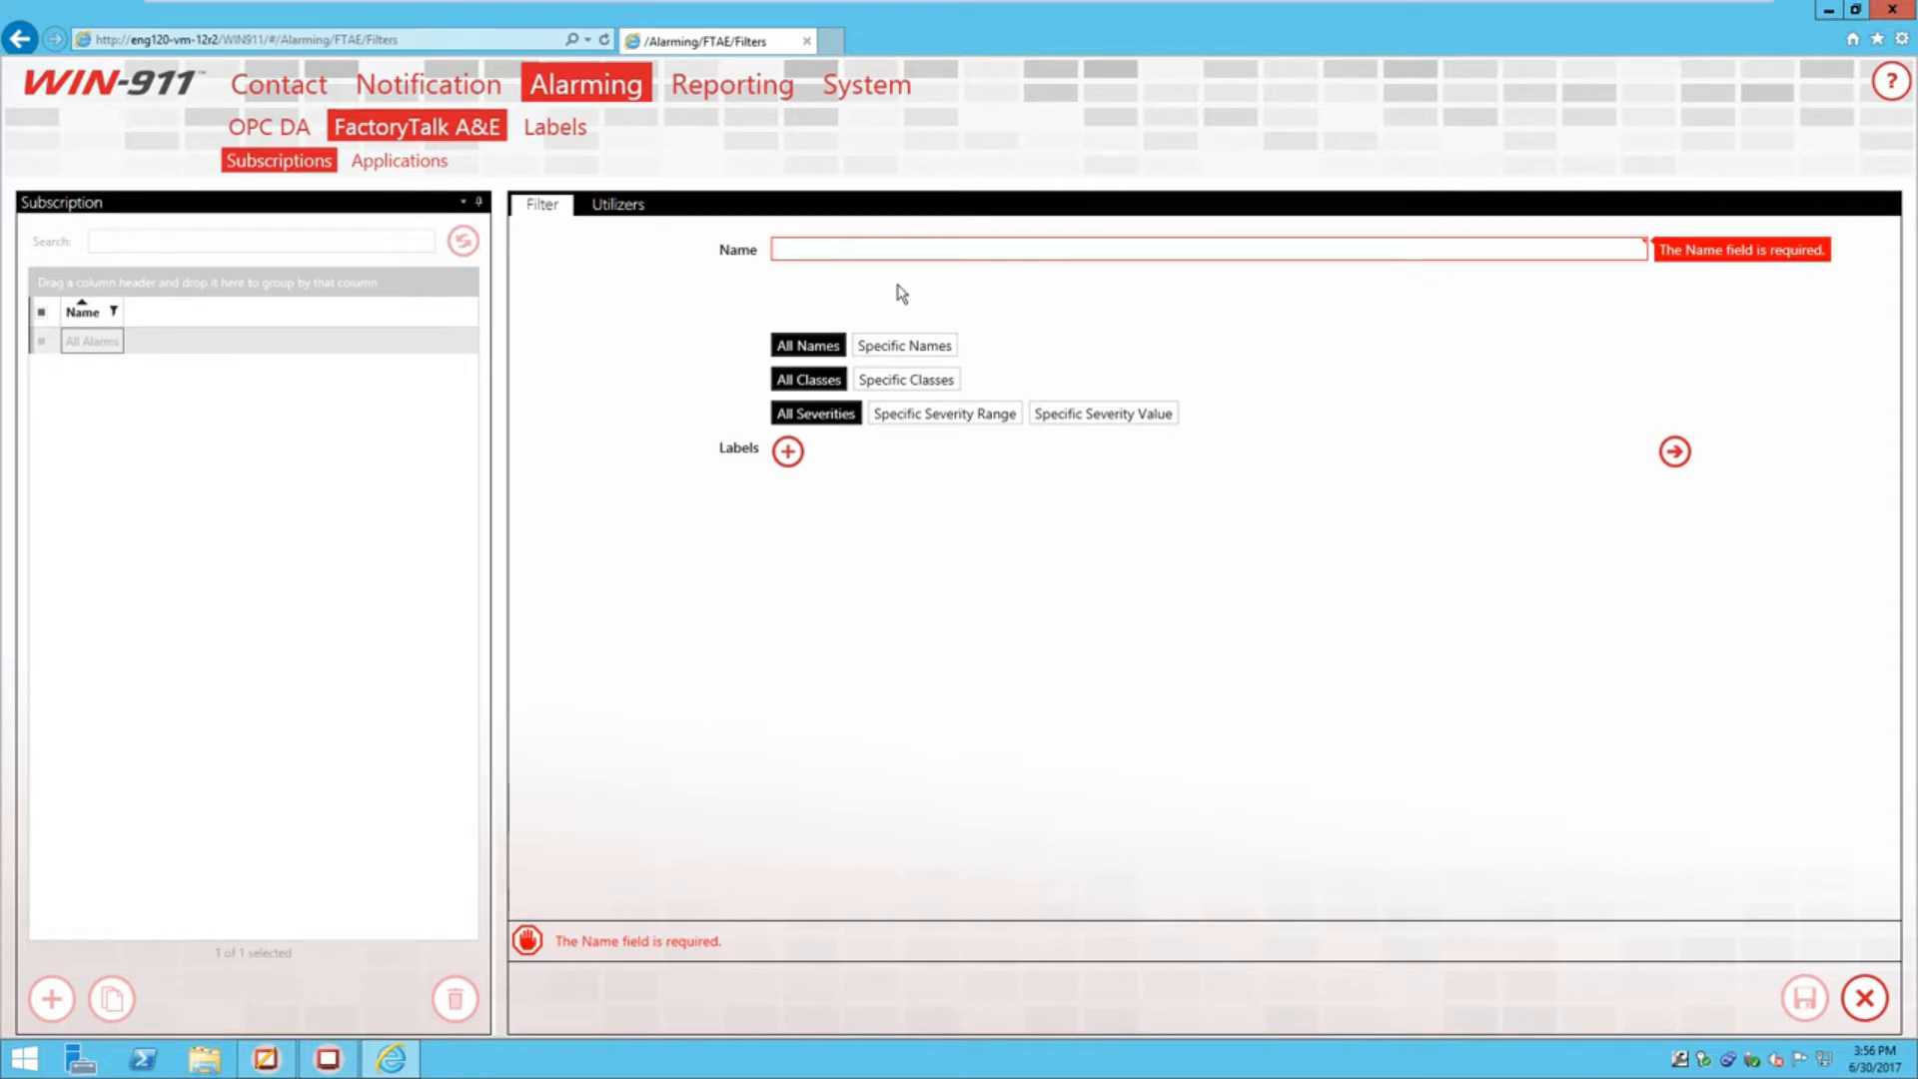
text(cla)
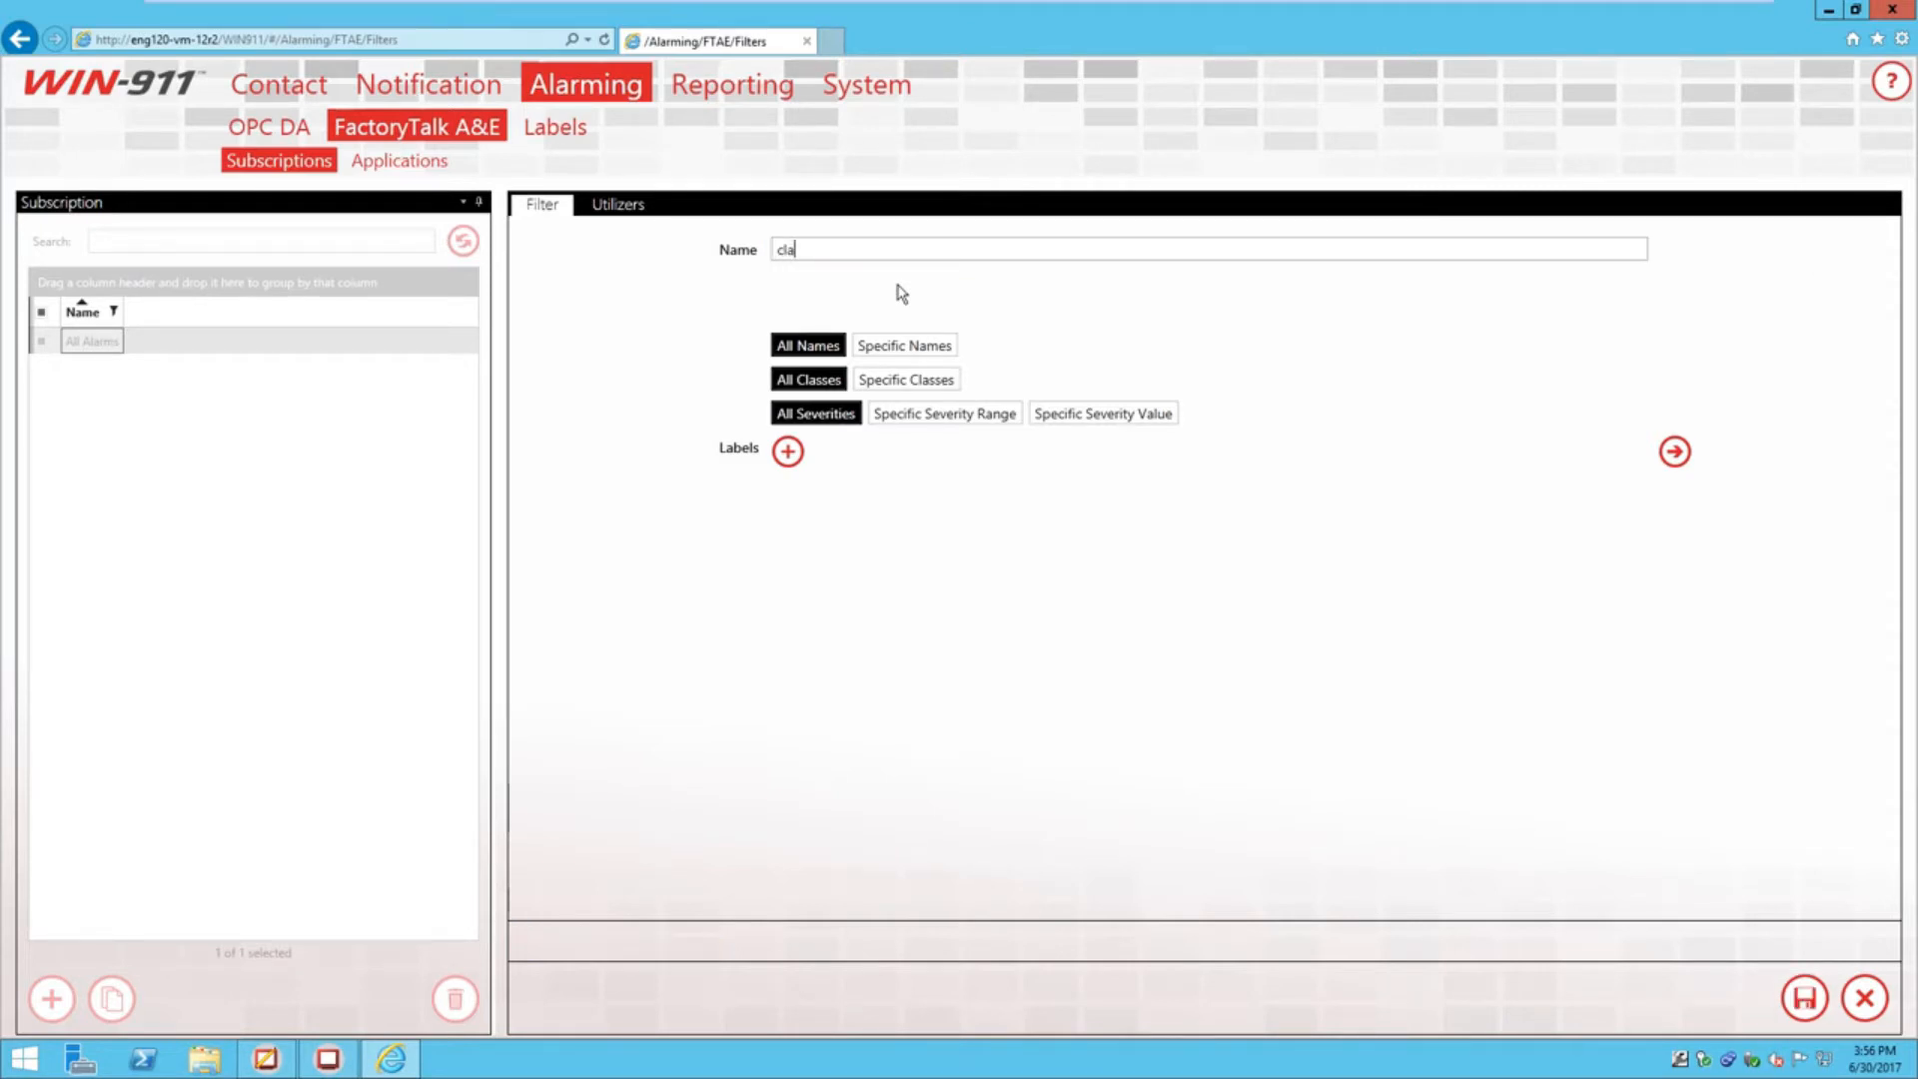
text(ss WIN-911)
click(911, 379)
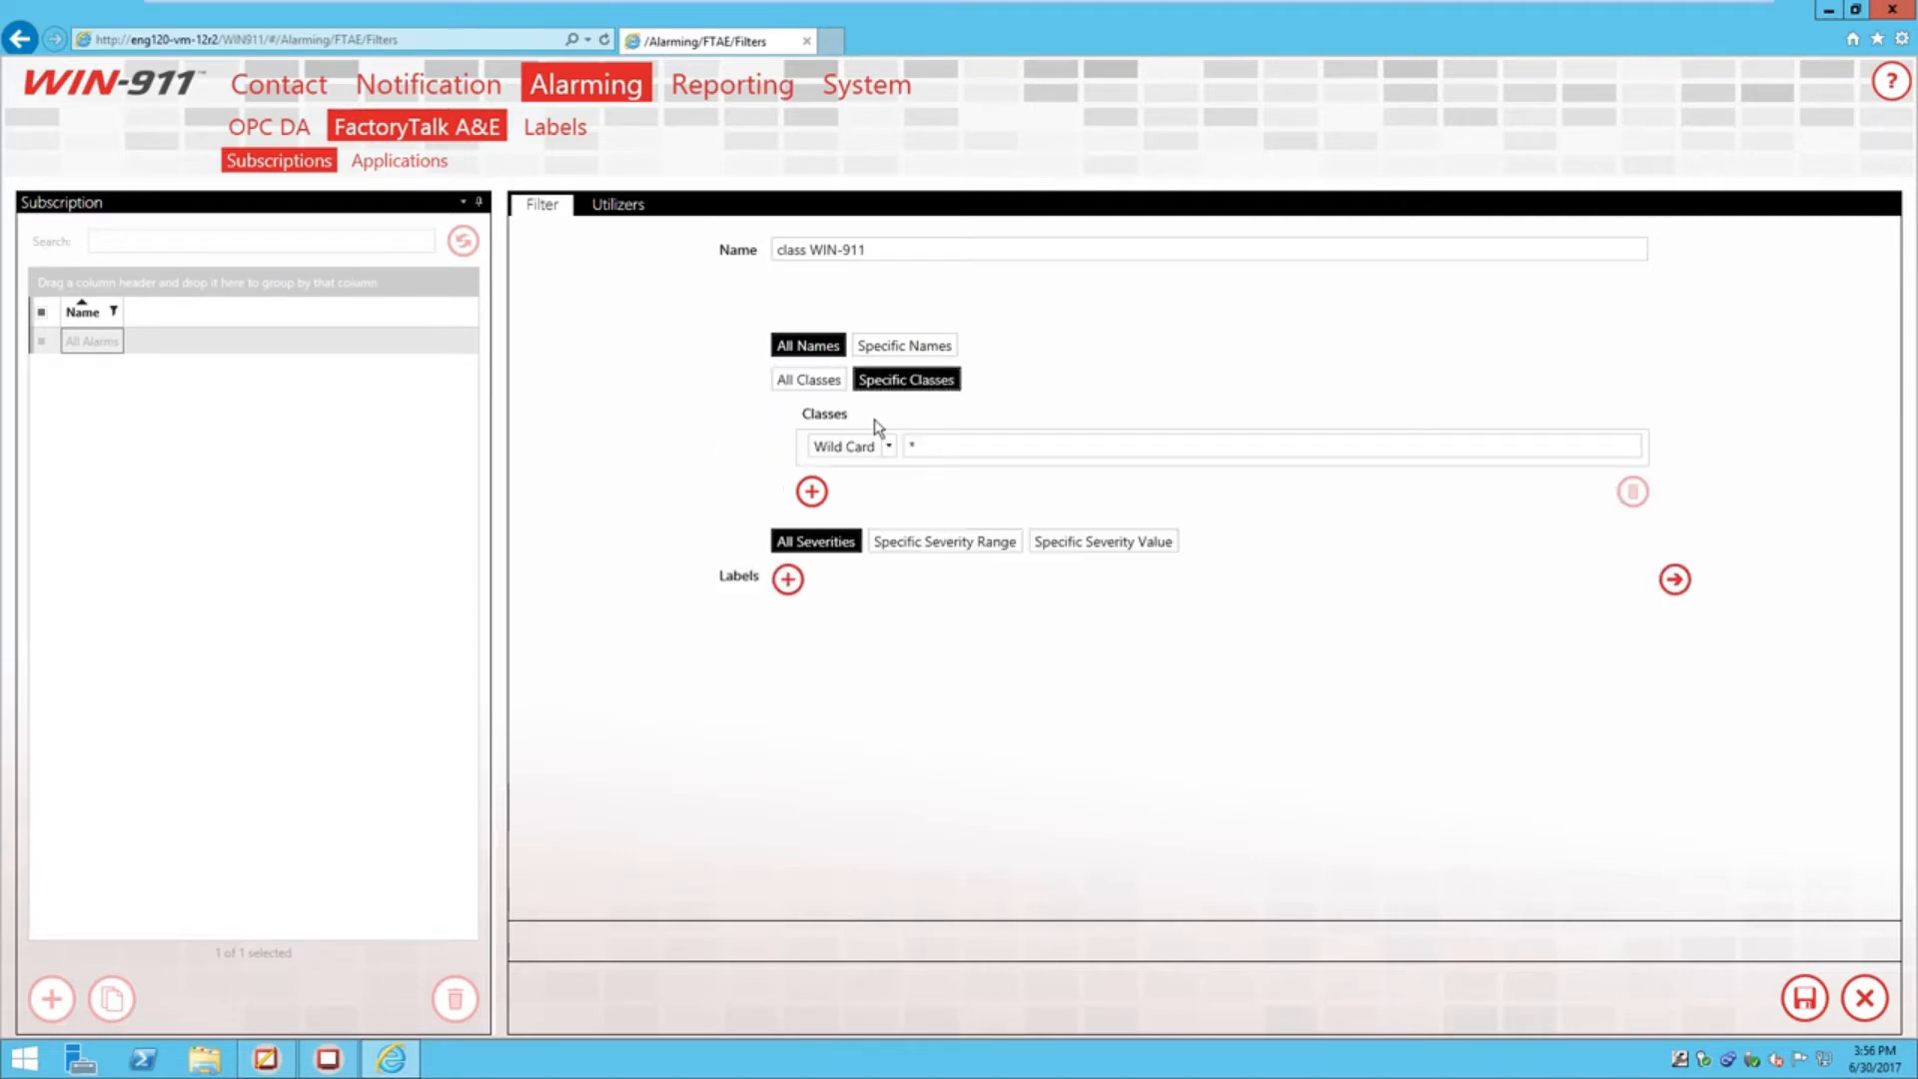
click(888, 446)
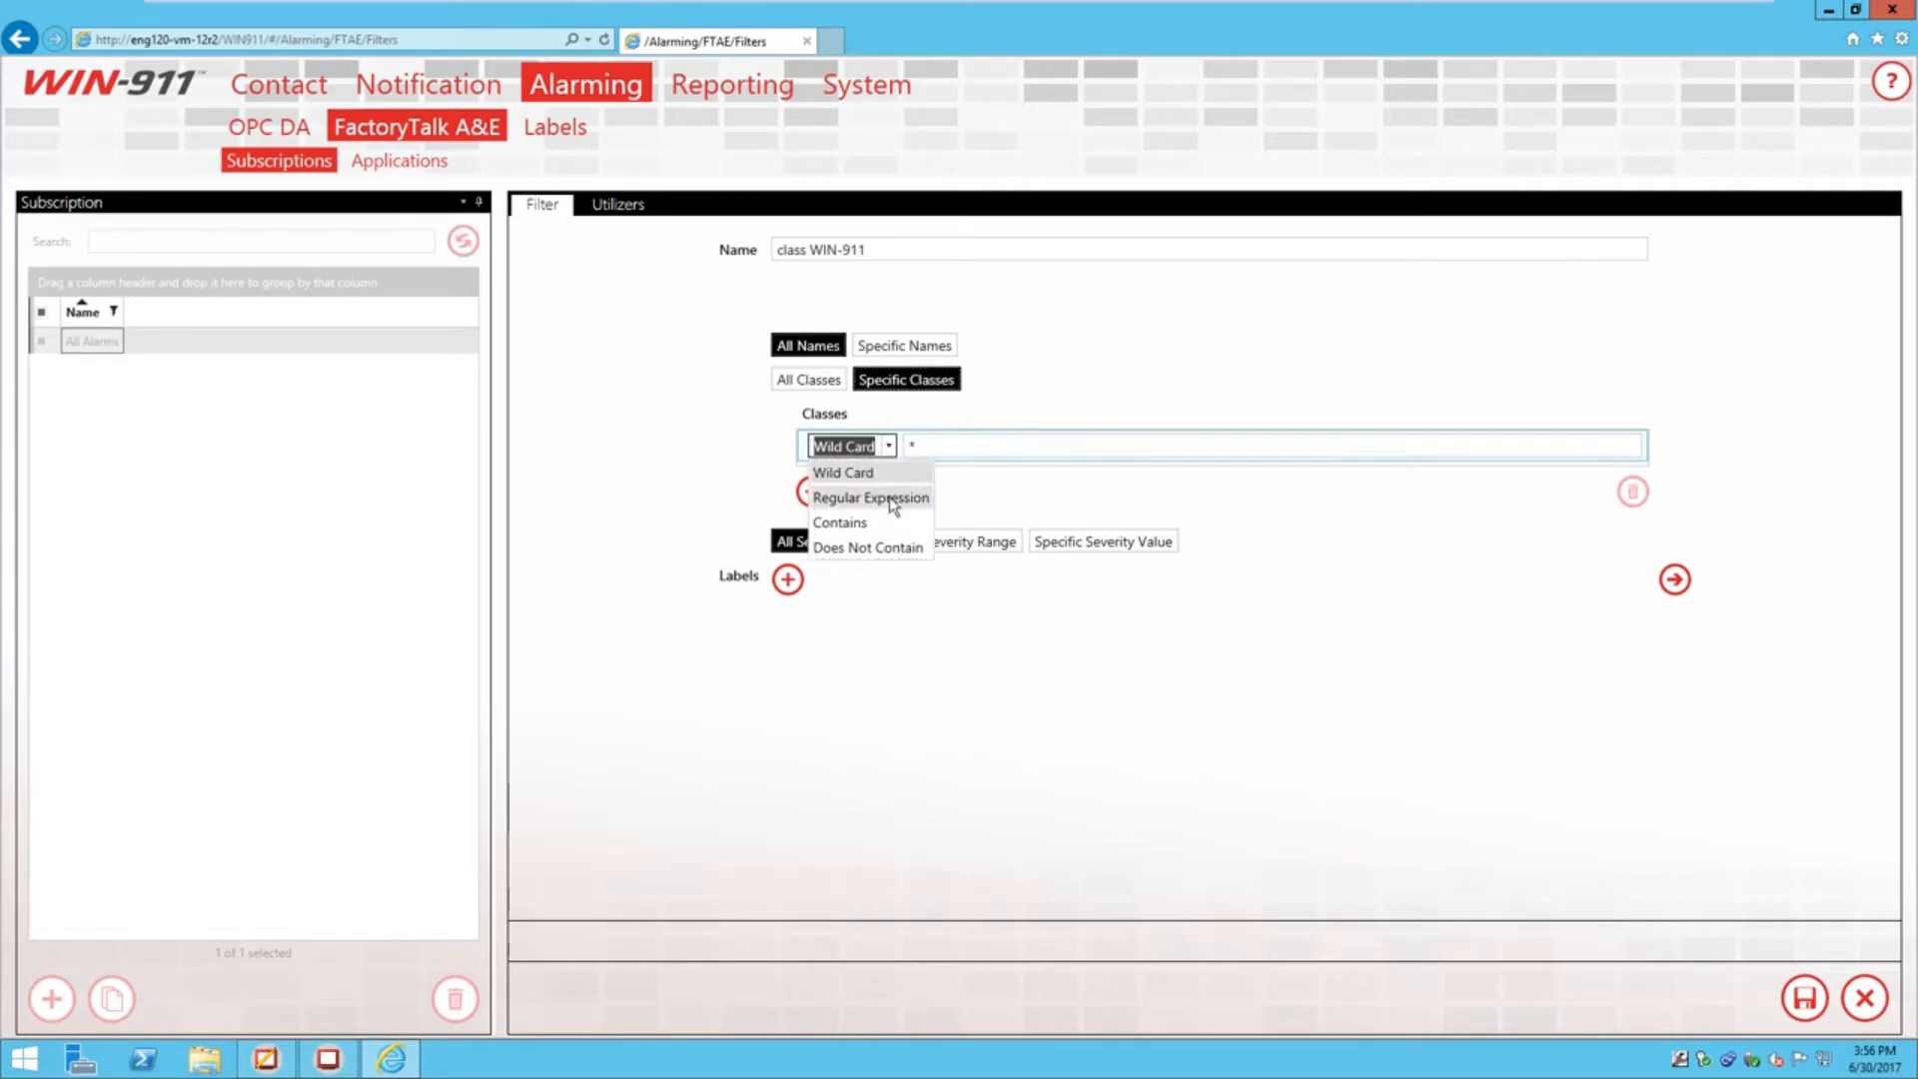
click(879, 517)
drag(921, 445, 906, 451)
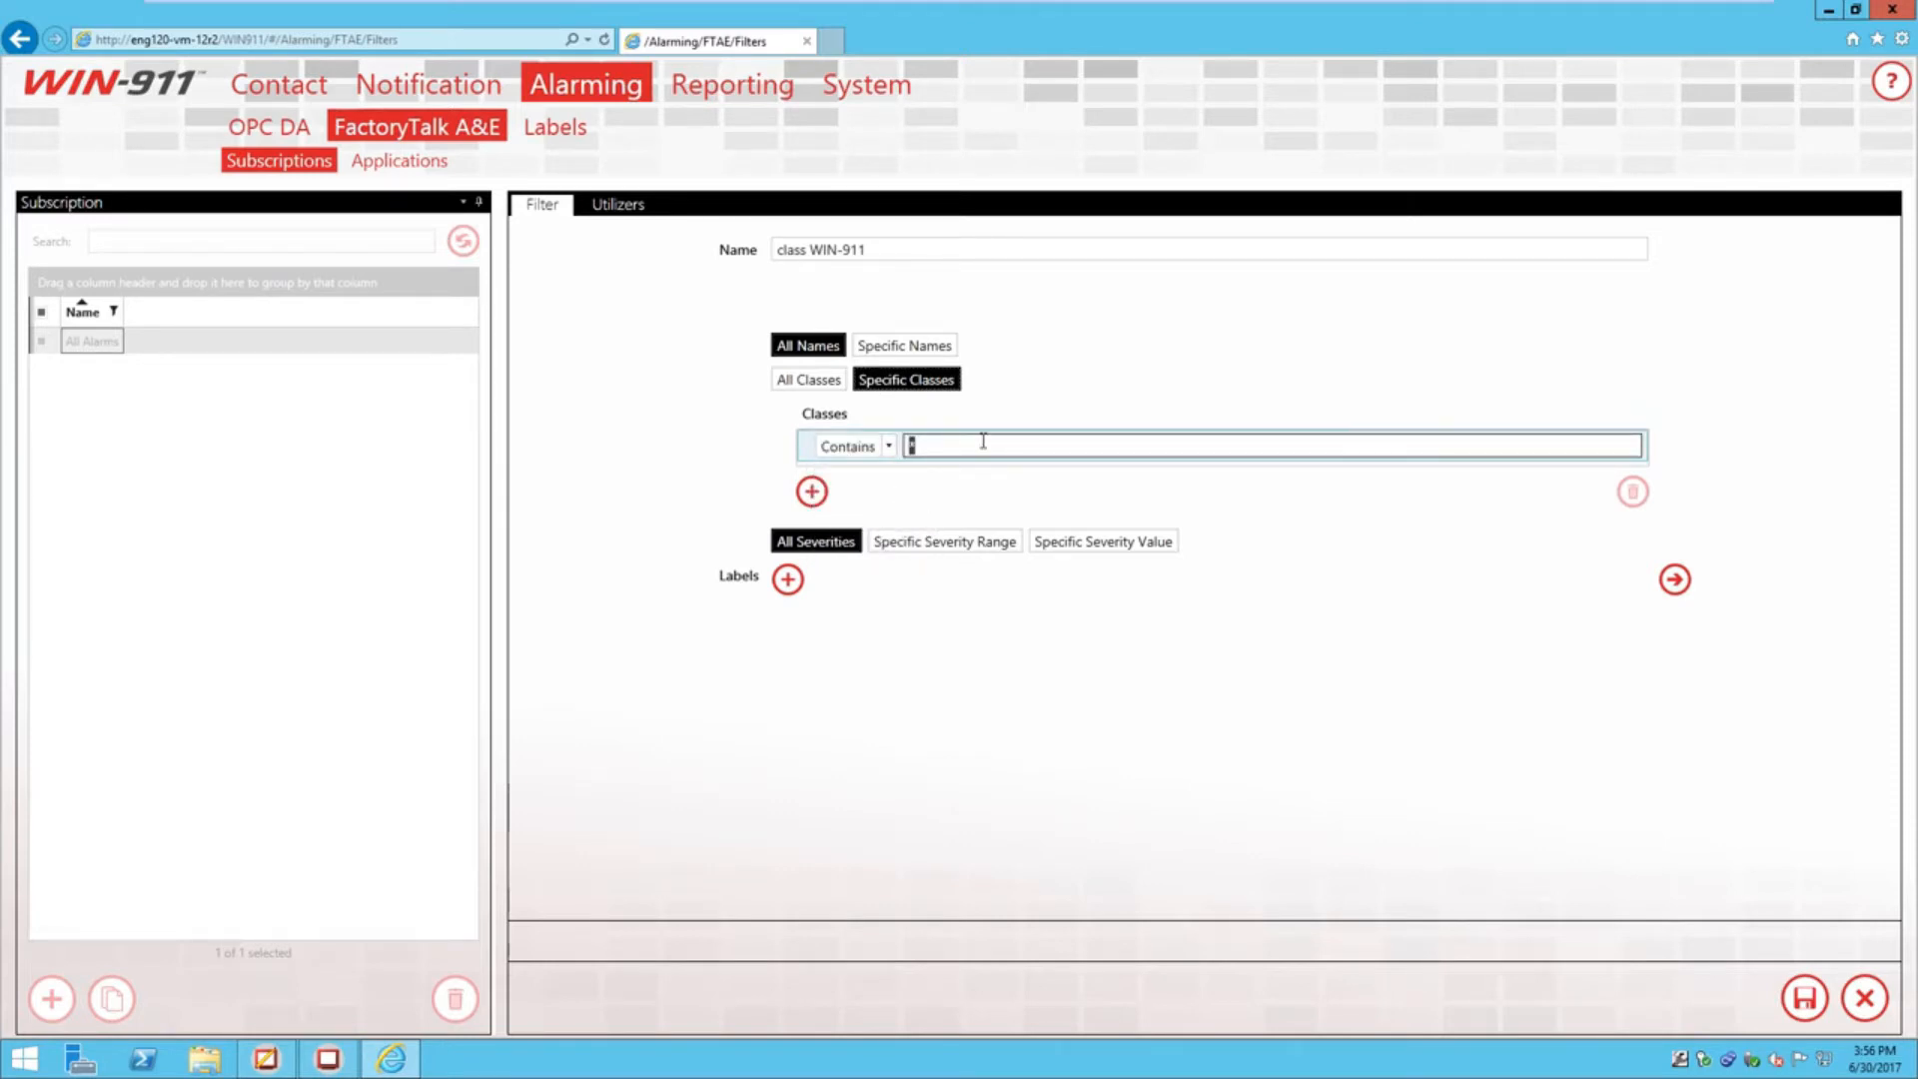
text(WIN-911)
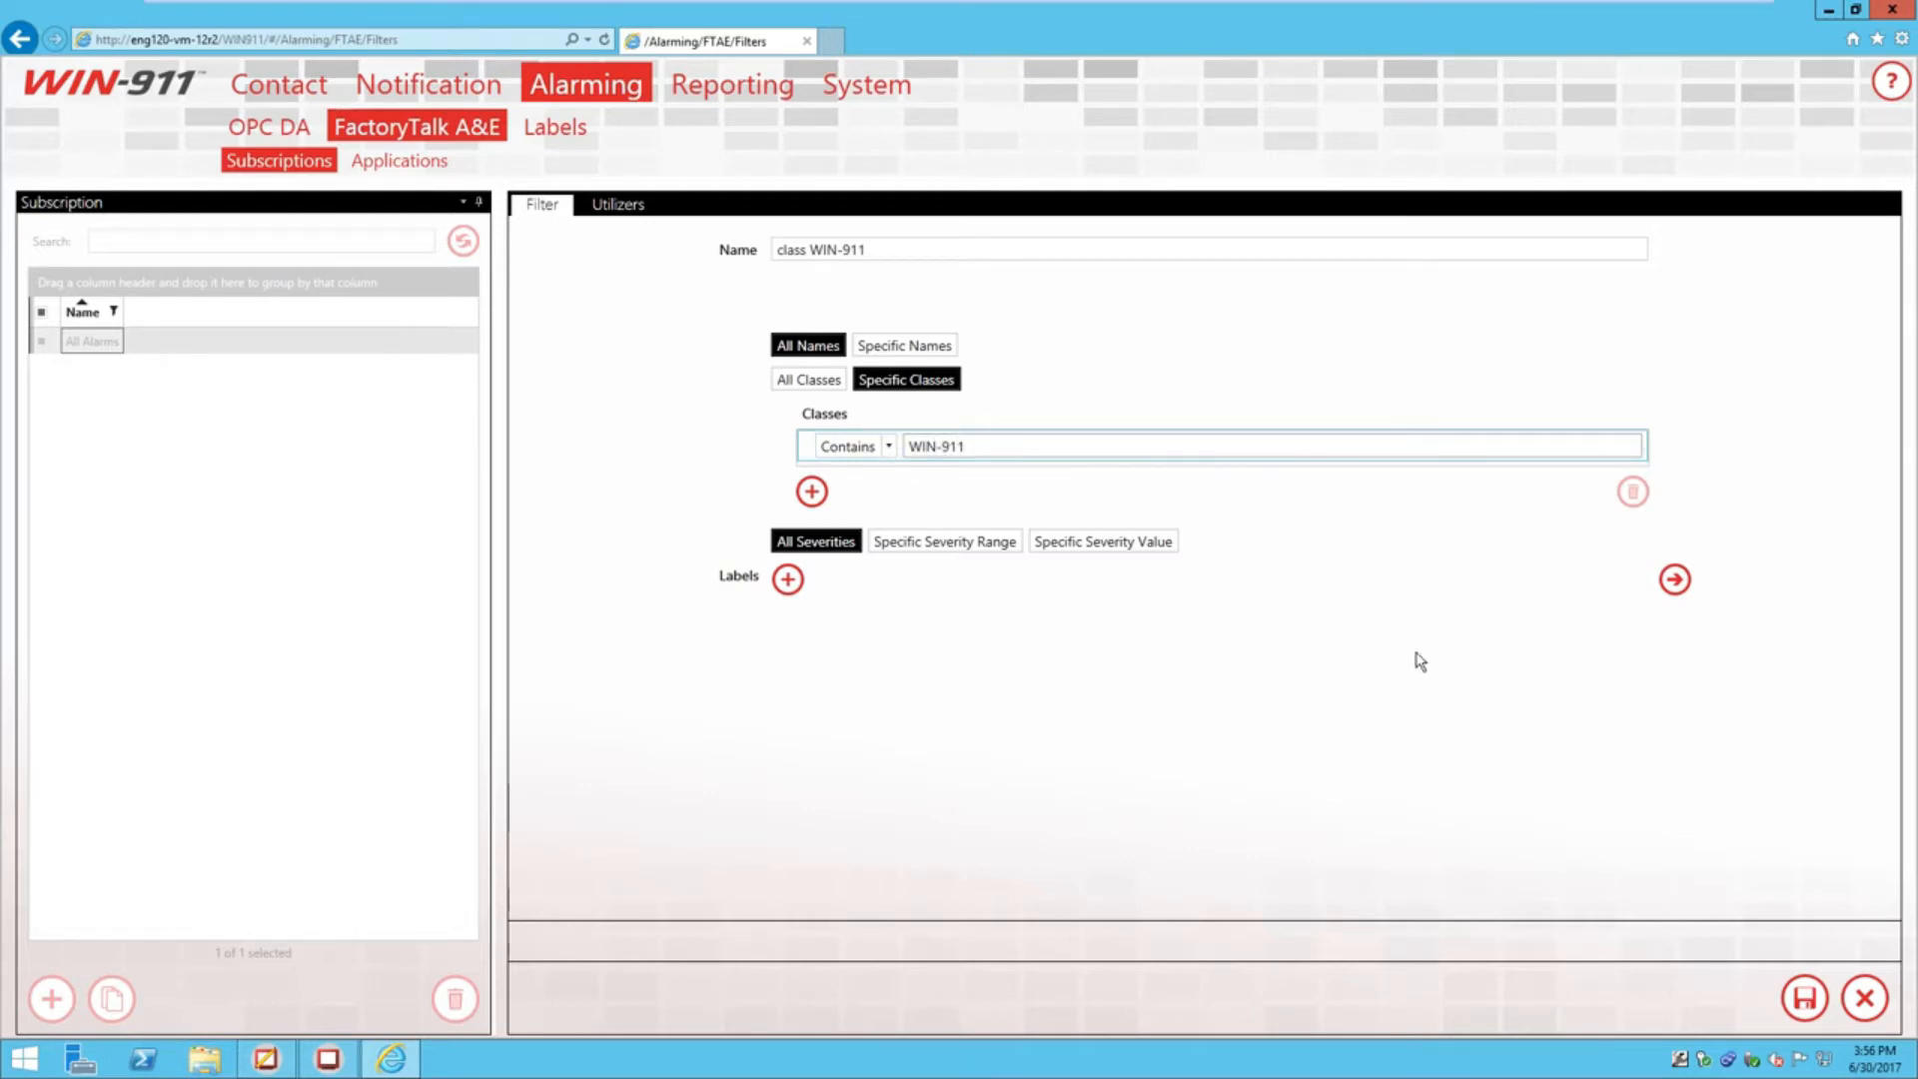
click(1804, 997)
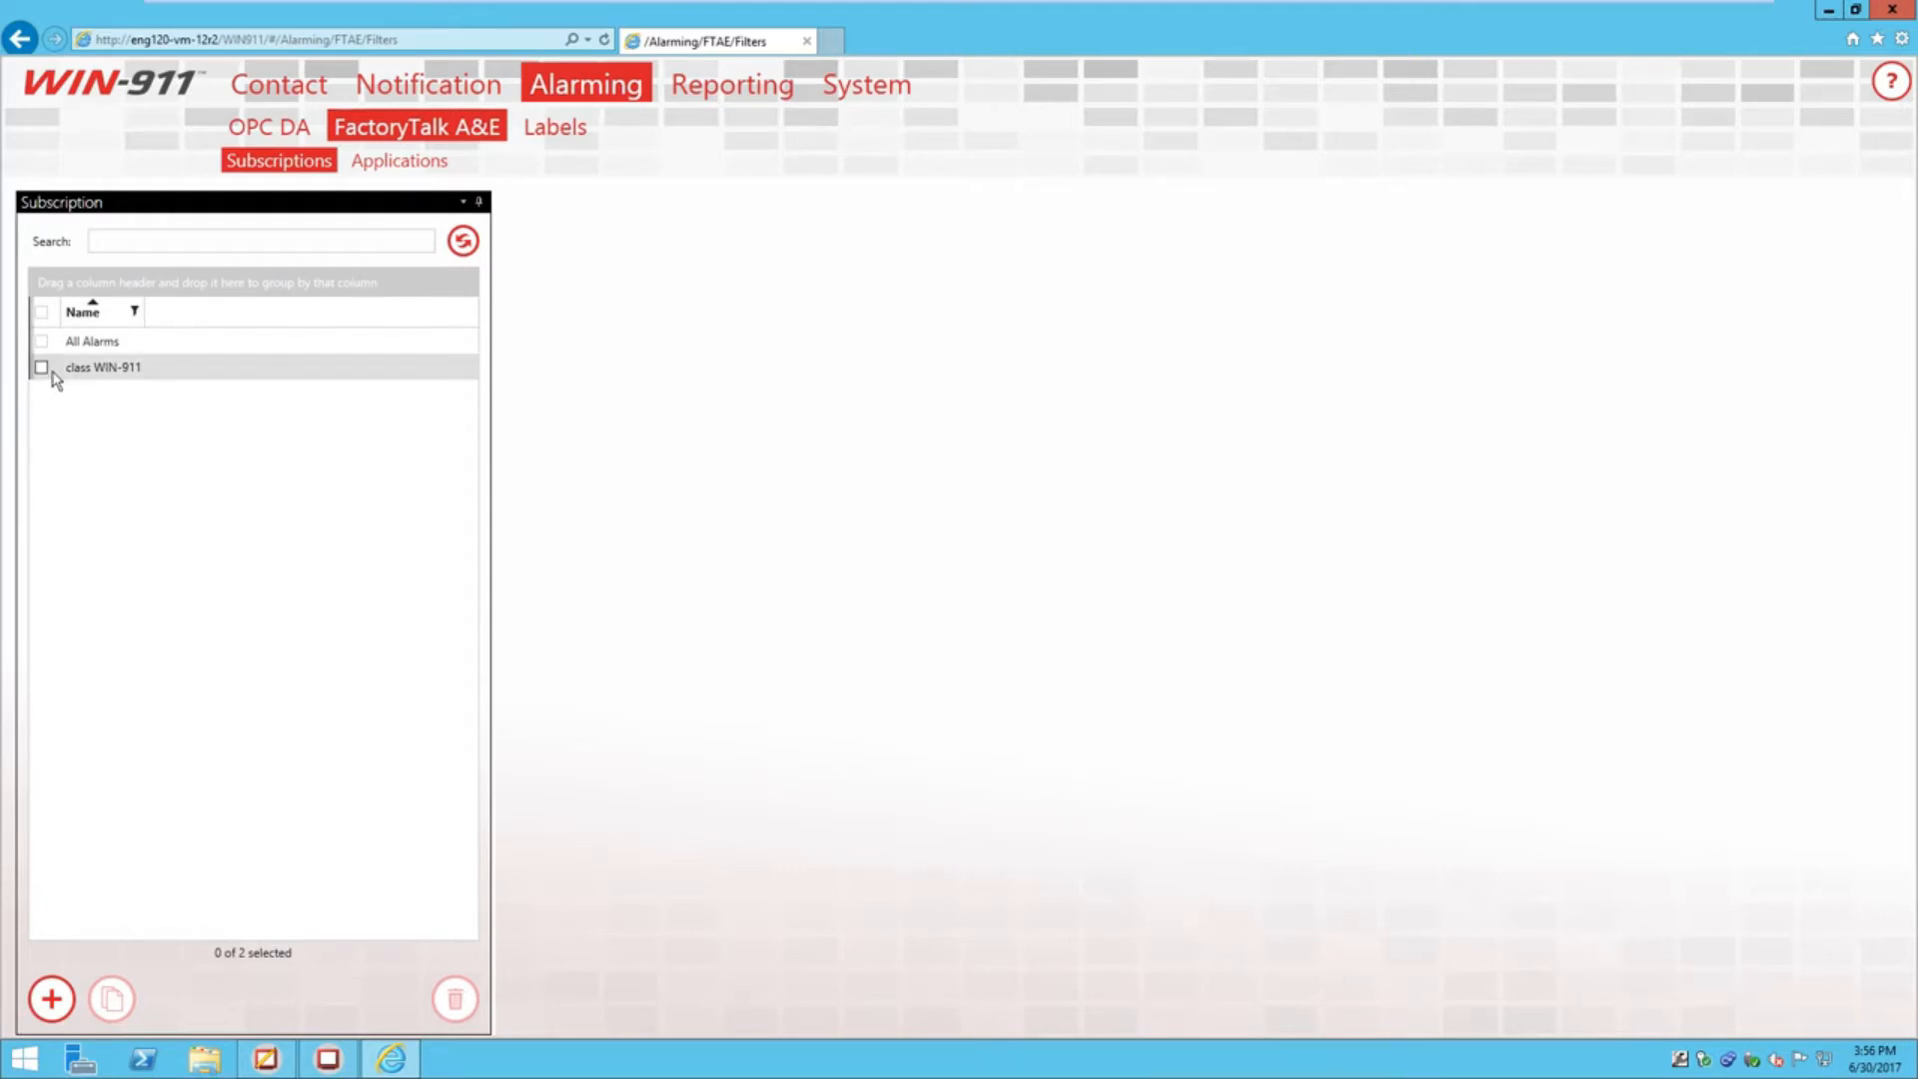
Start a new subscription named 'Tanks' filtering by Specific Names
click(51, 998)
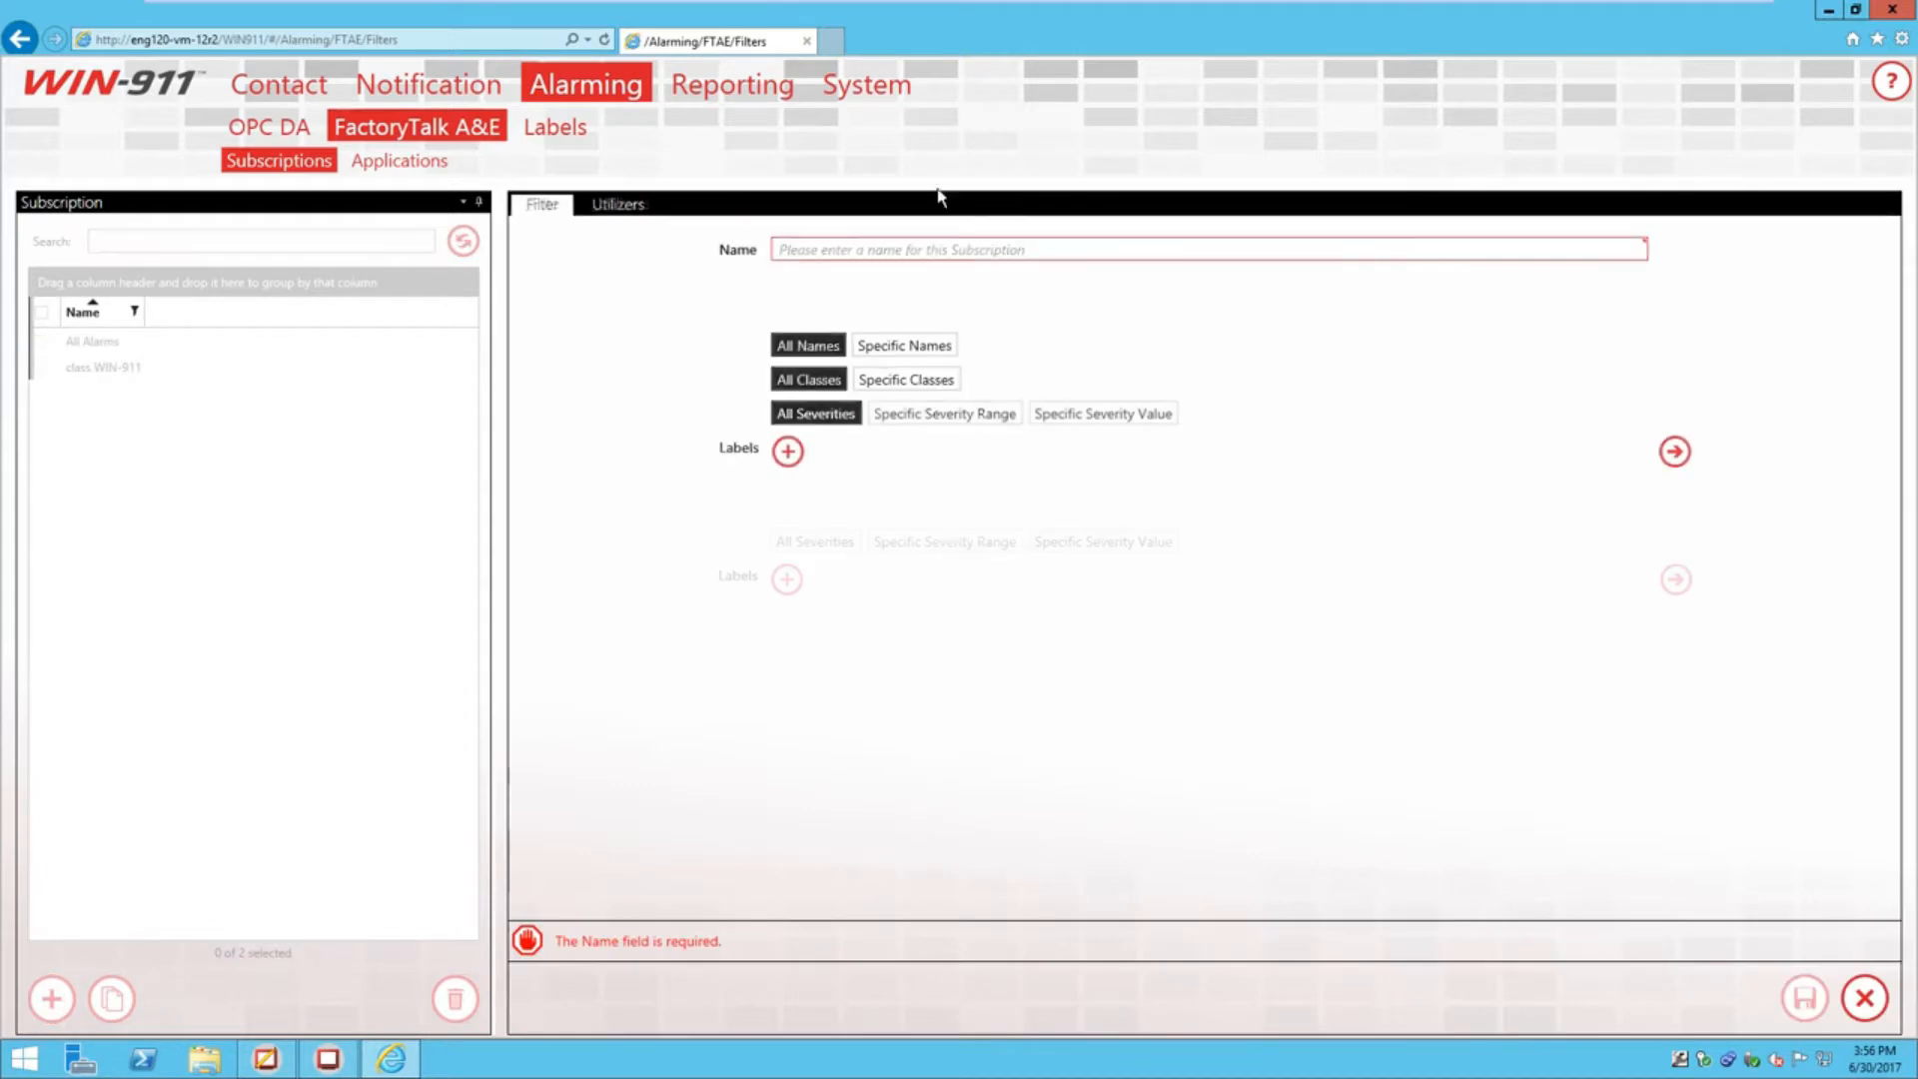
click(911, 249)
text(T)
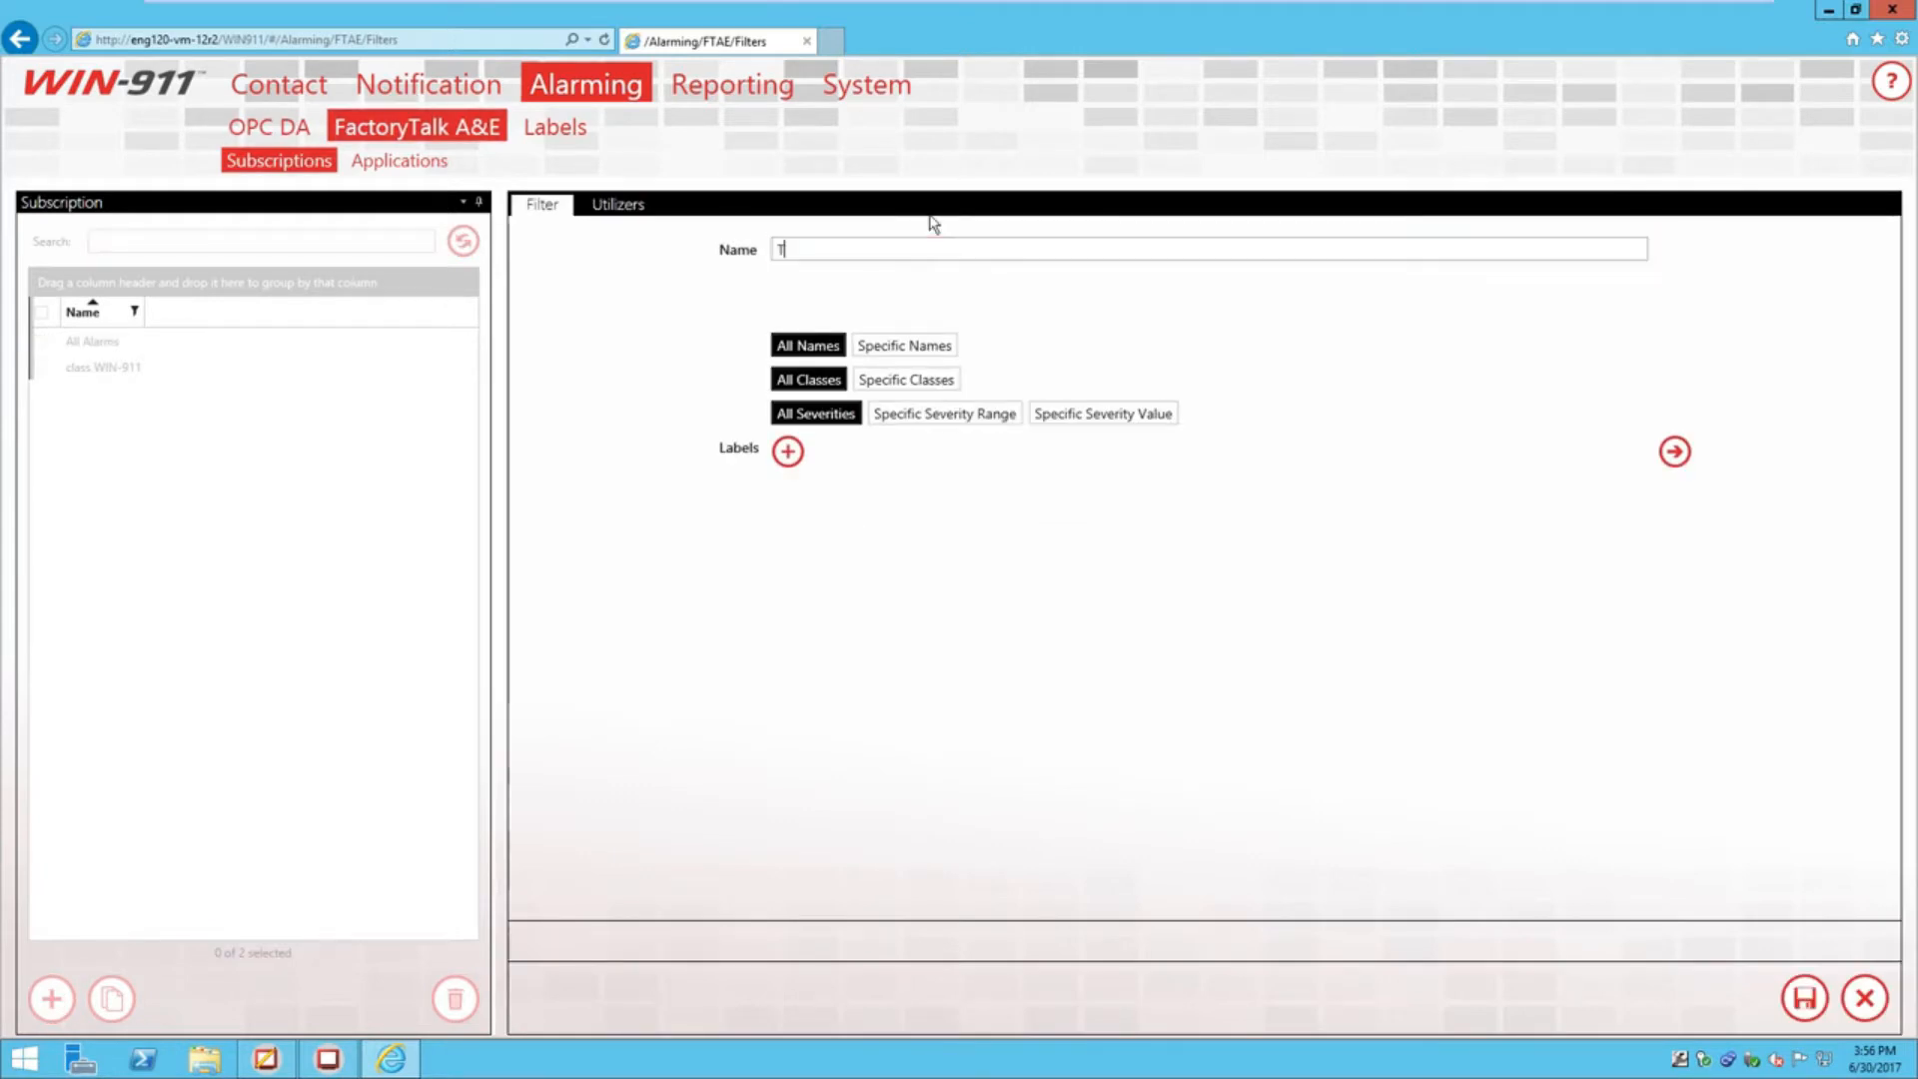
text(anks)
click(892, 349)
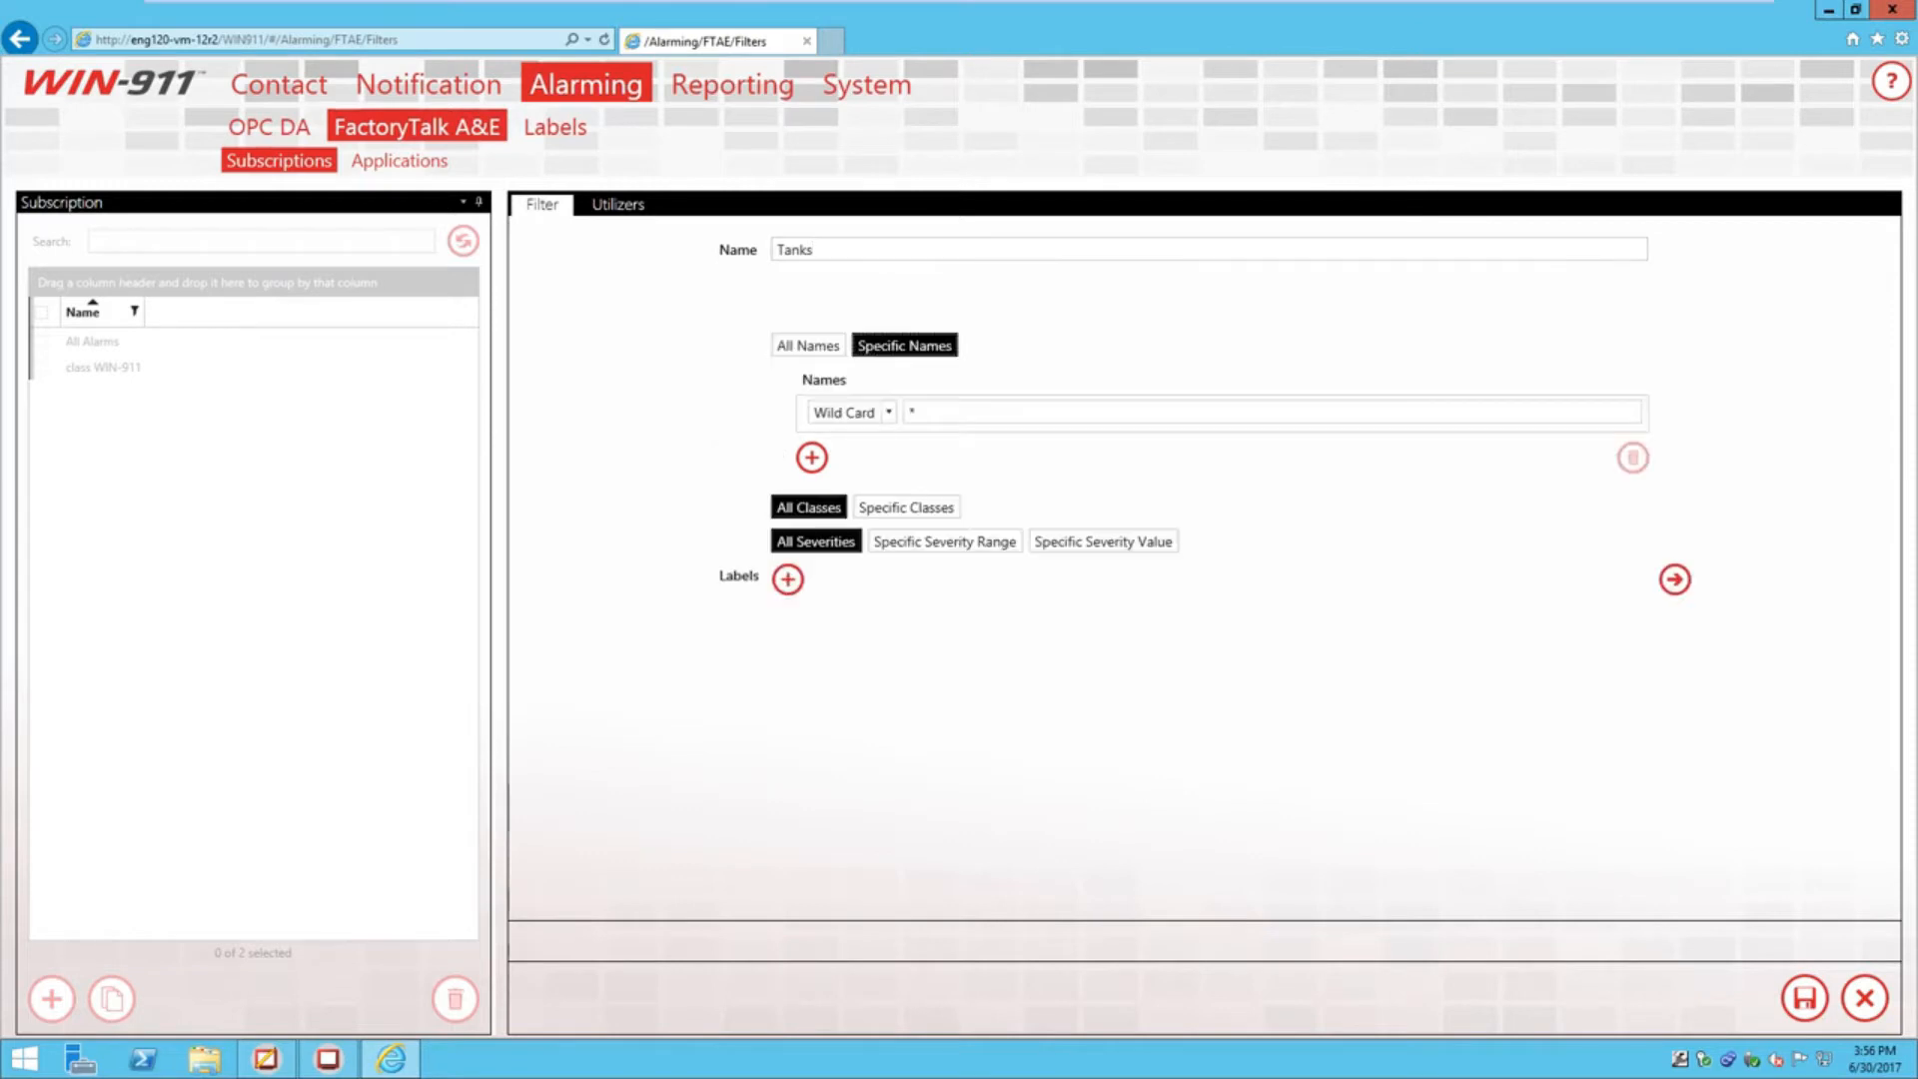
Check the Gate Valve, Tank1 Level and Tank2 Level alarm names in FactoryTalk View Studio
click(269, 1059)
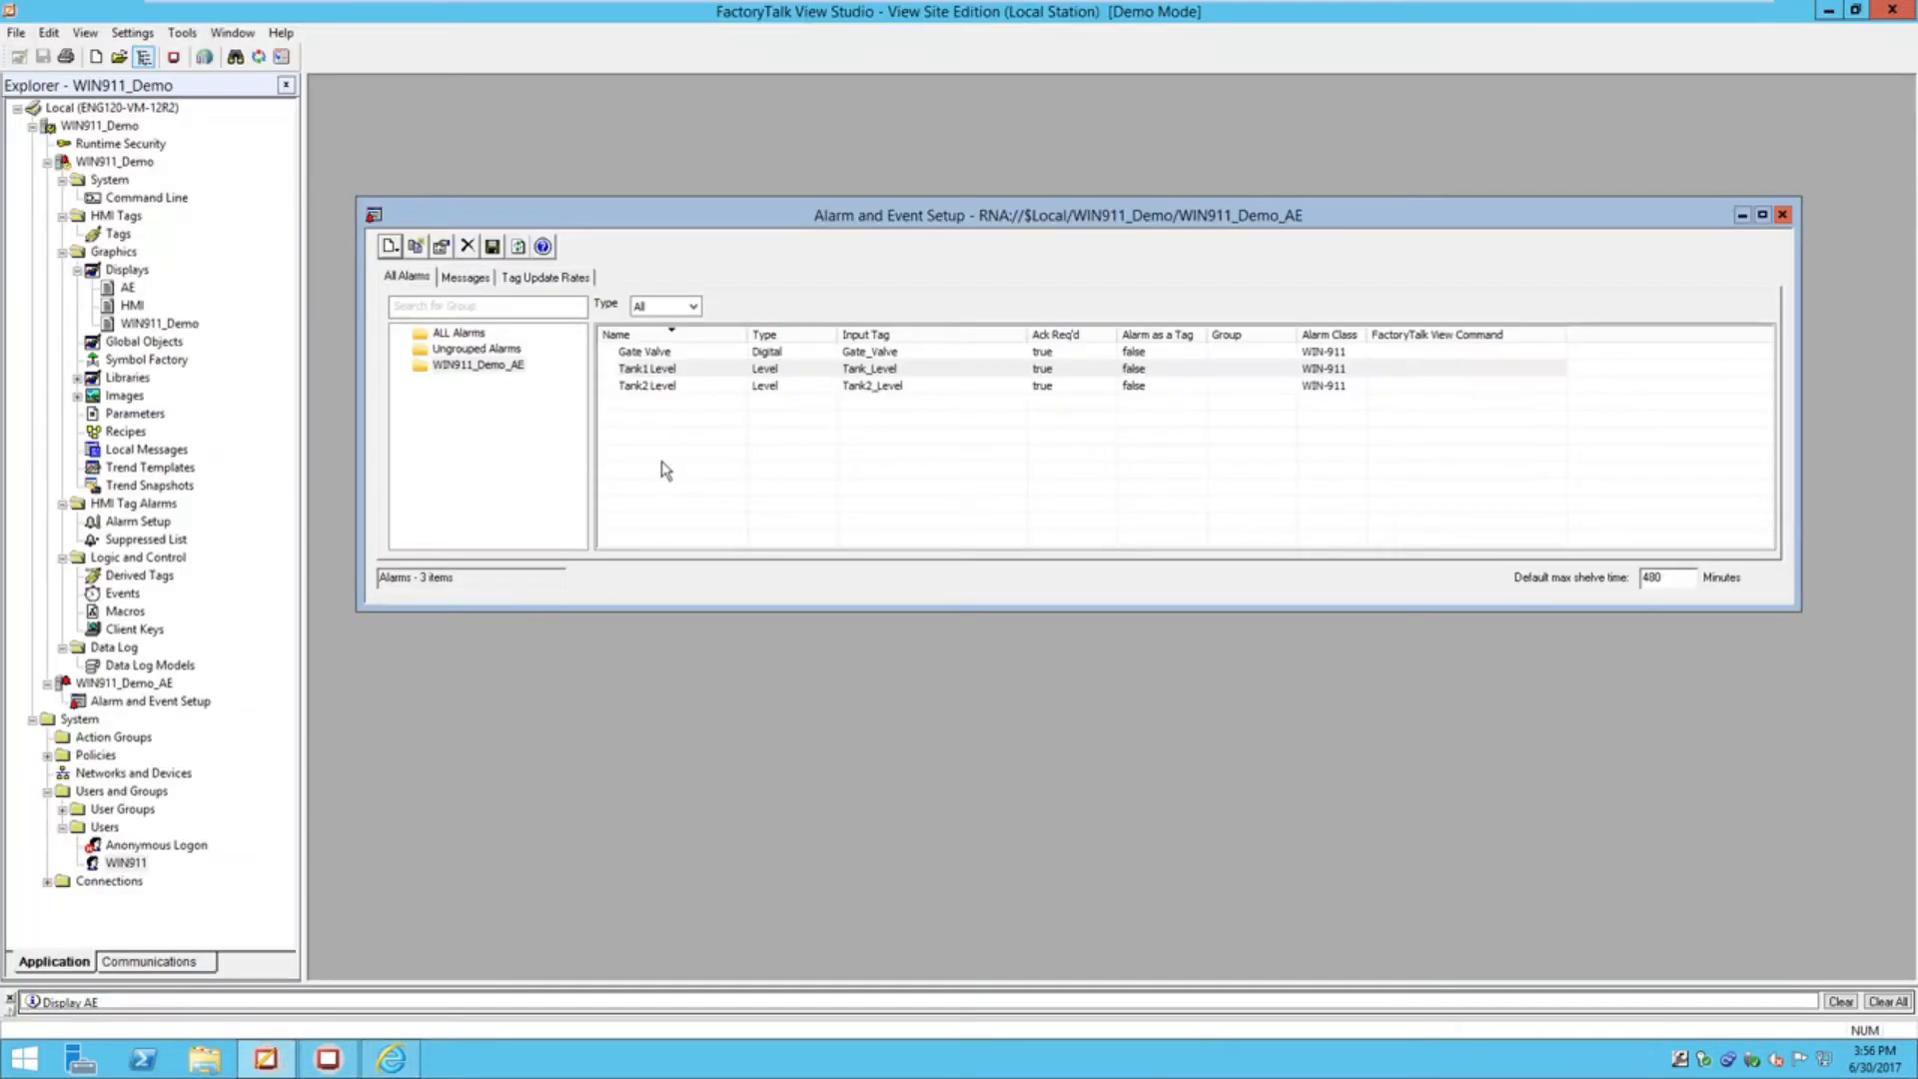
click(662, 387)
click(659, 370)
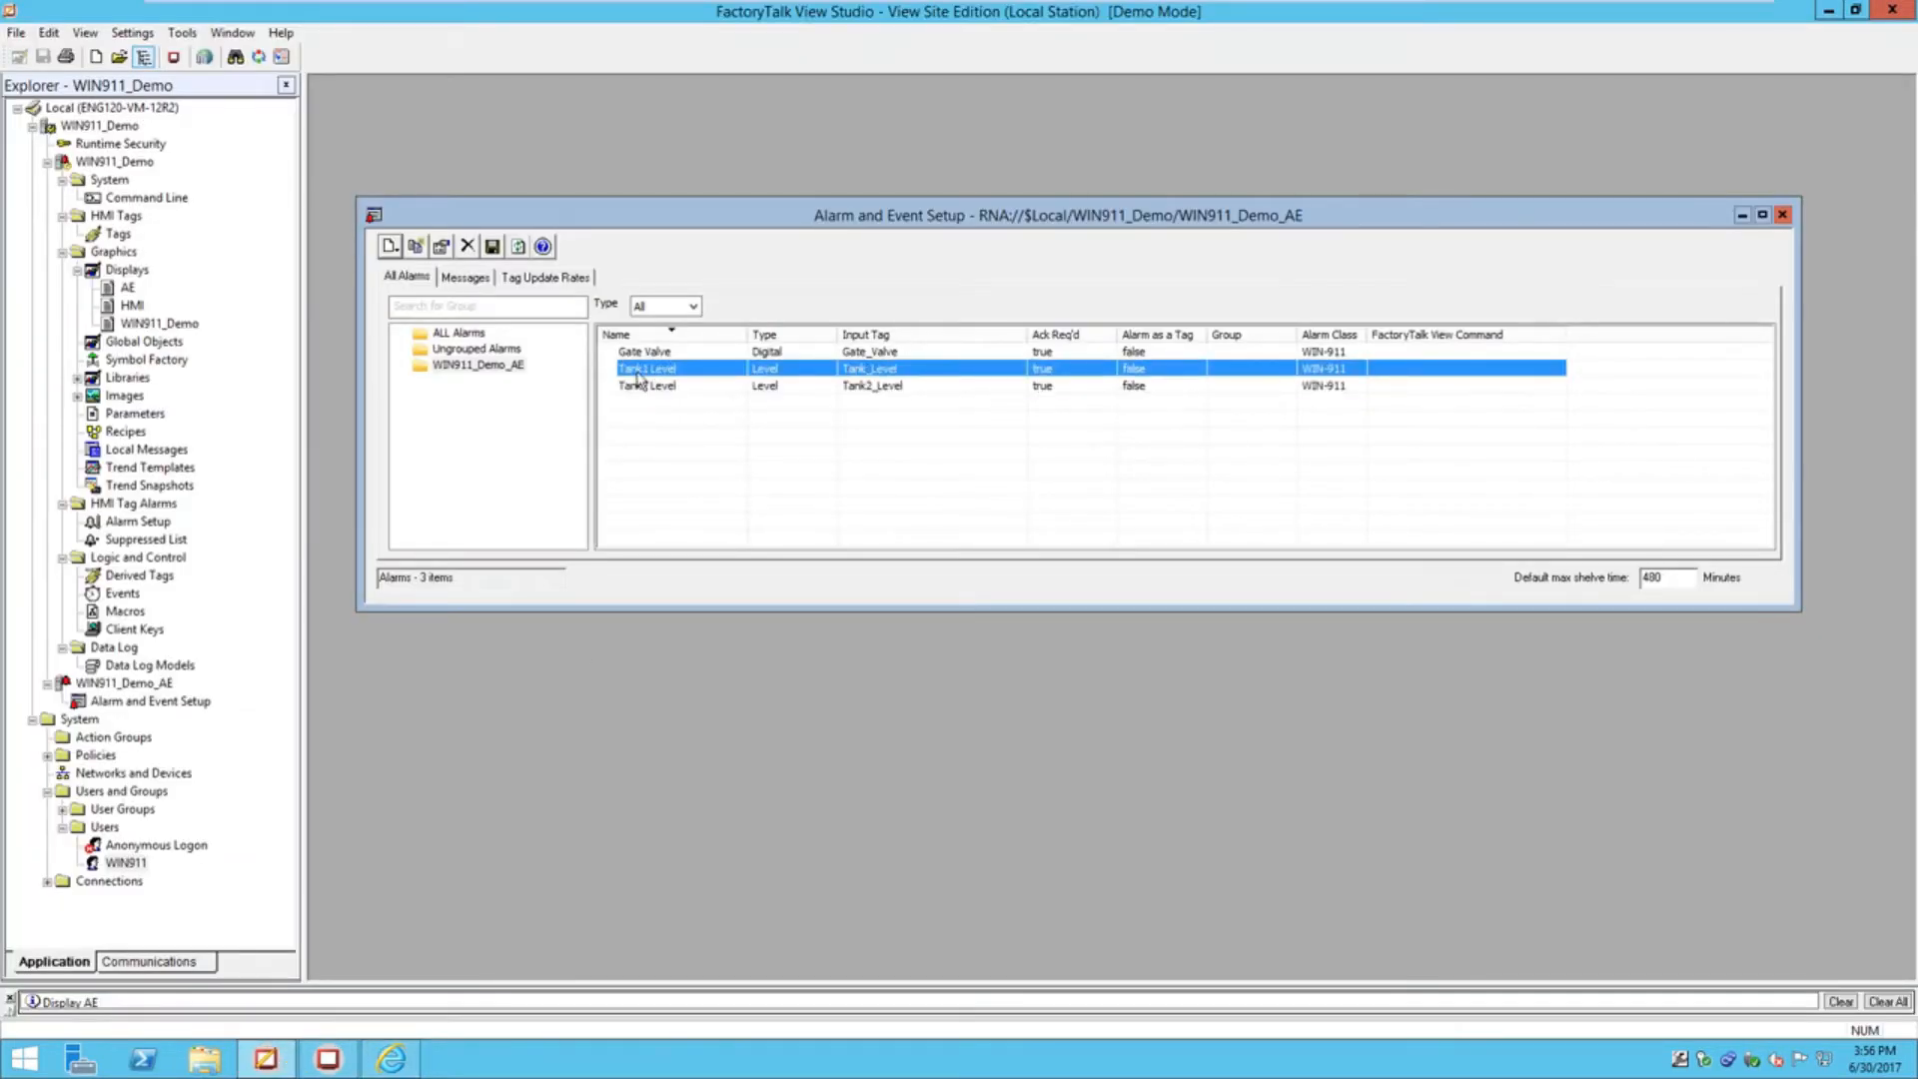
click(641, 352)
click(638, 374)
click(639, 388)
click(420, 1063)
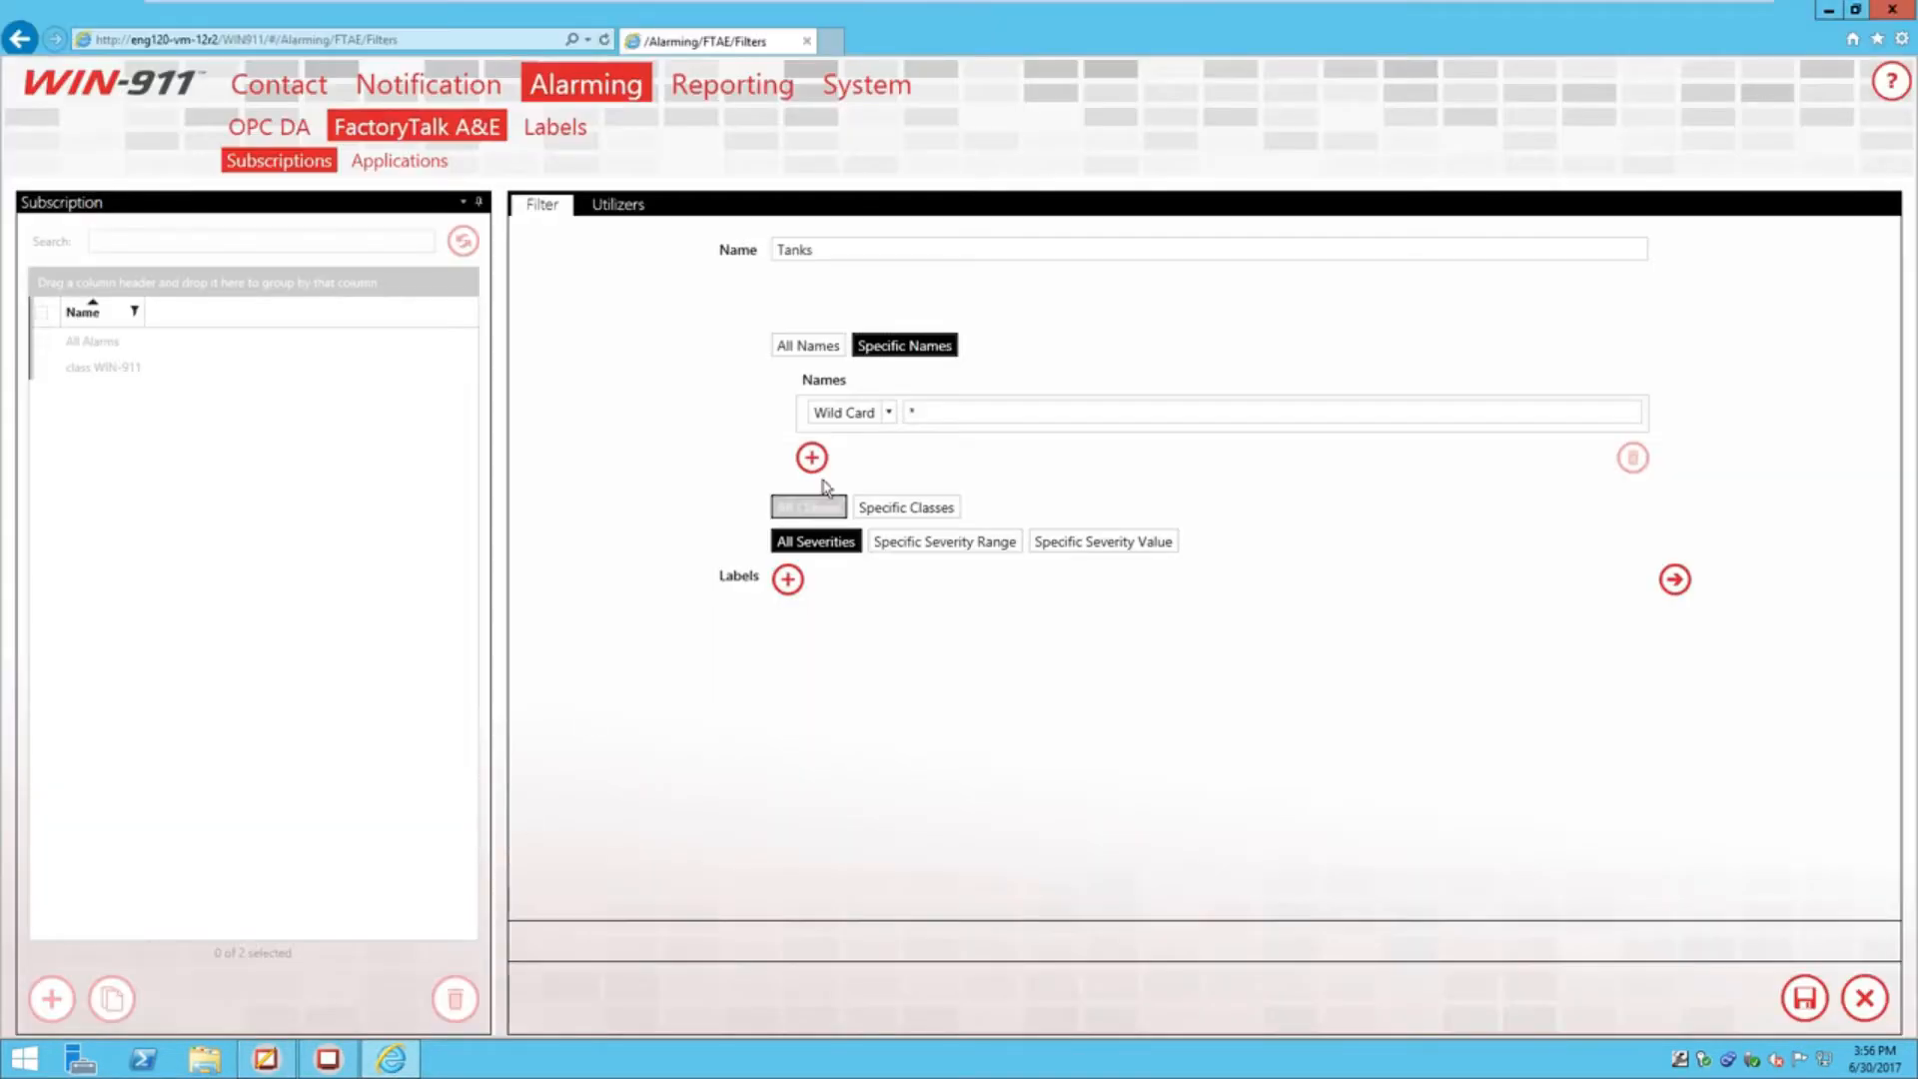
Set the name match type to Wild Card with pattern 'Tank', testing and removing '?' wildcards
click(888, 411)
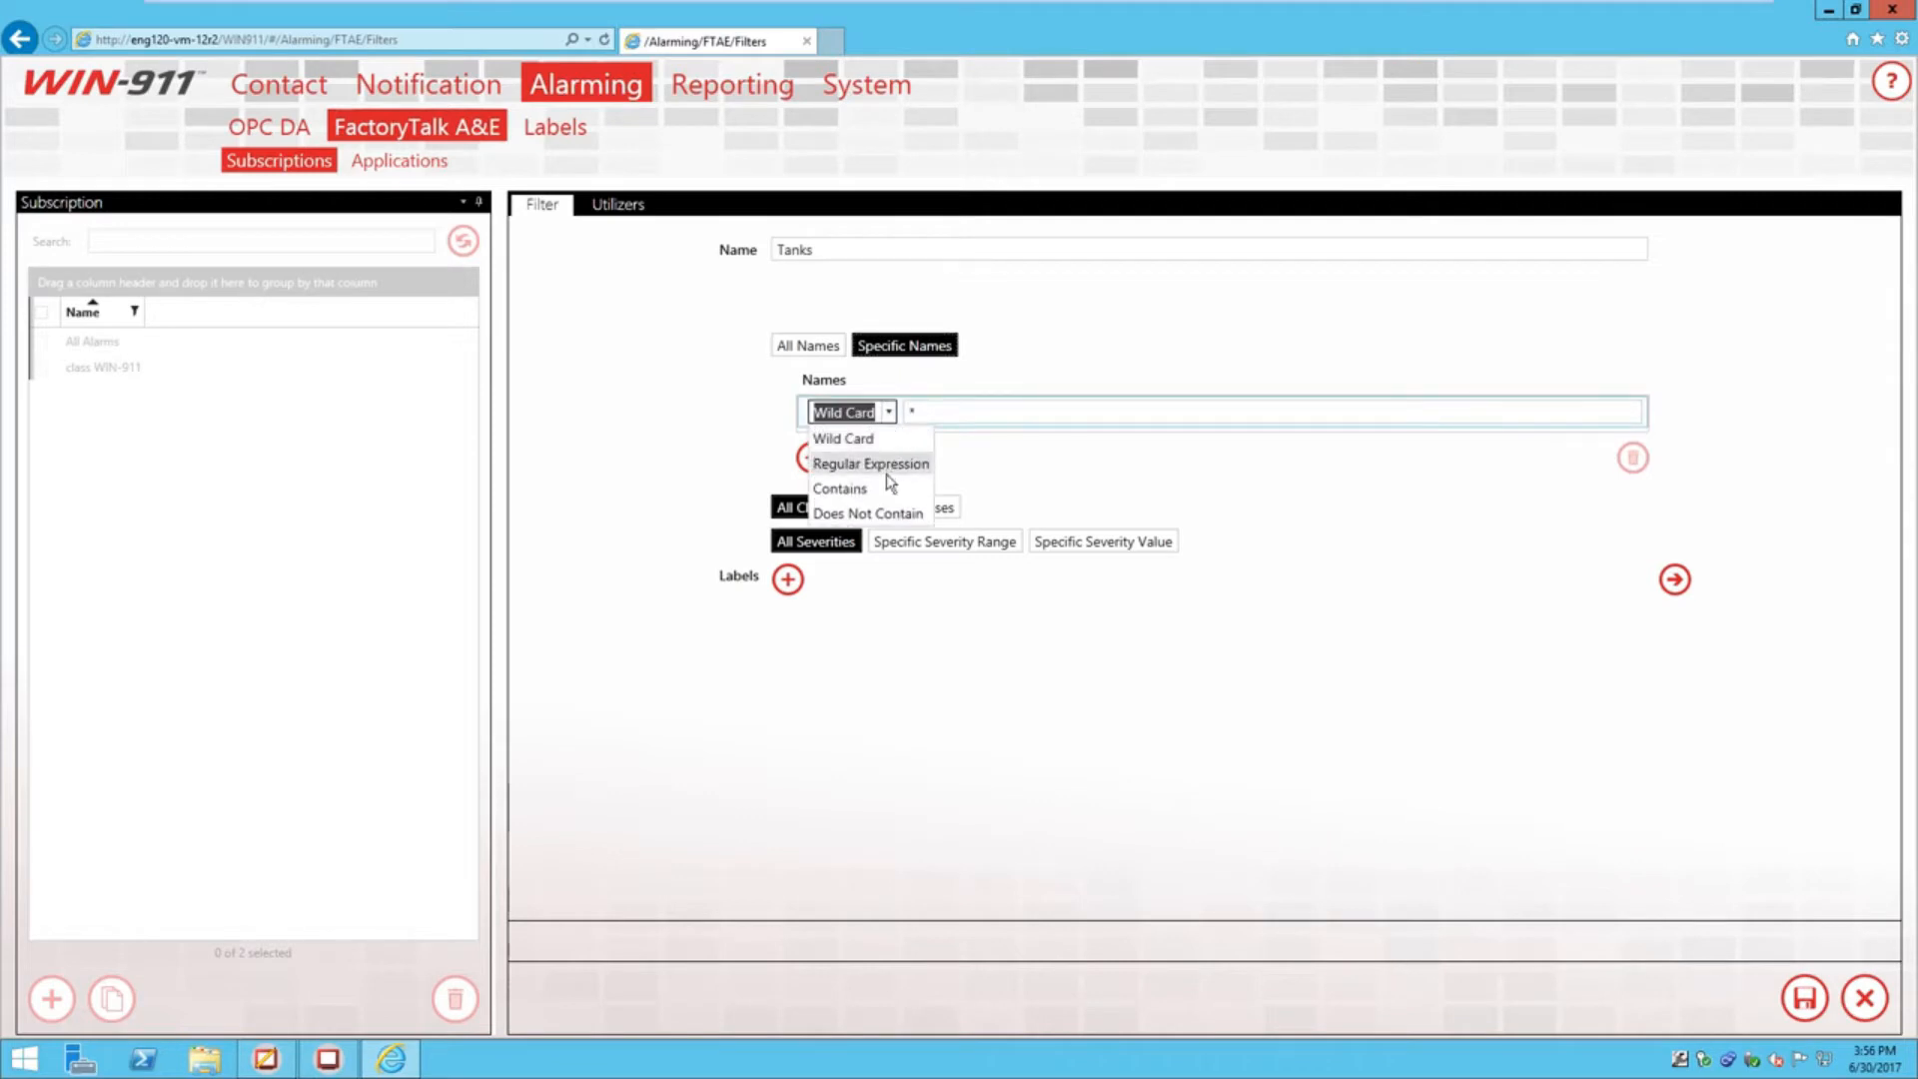
click(859, 486)
key(Tab)
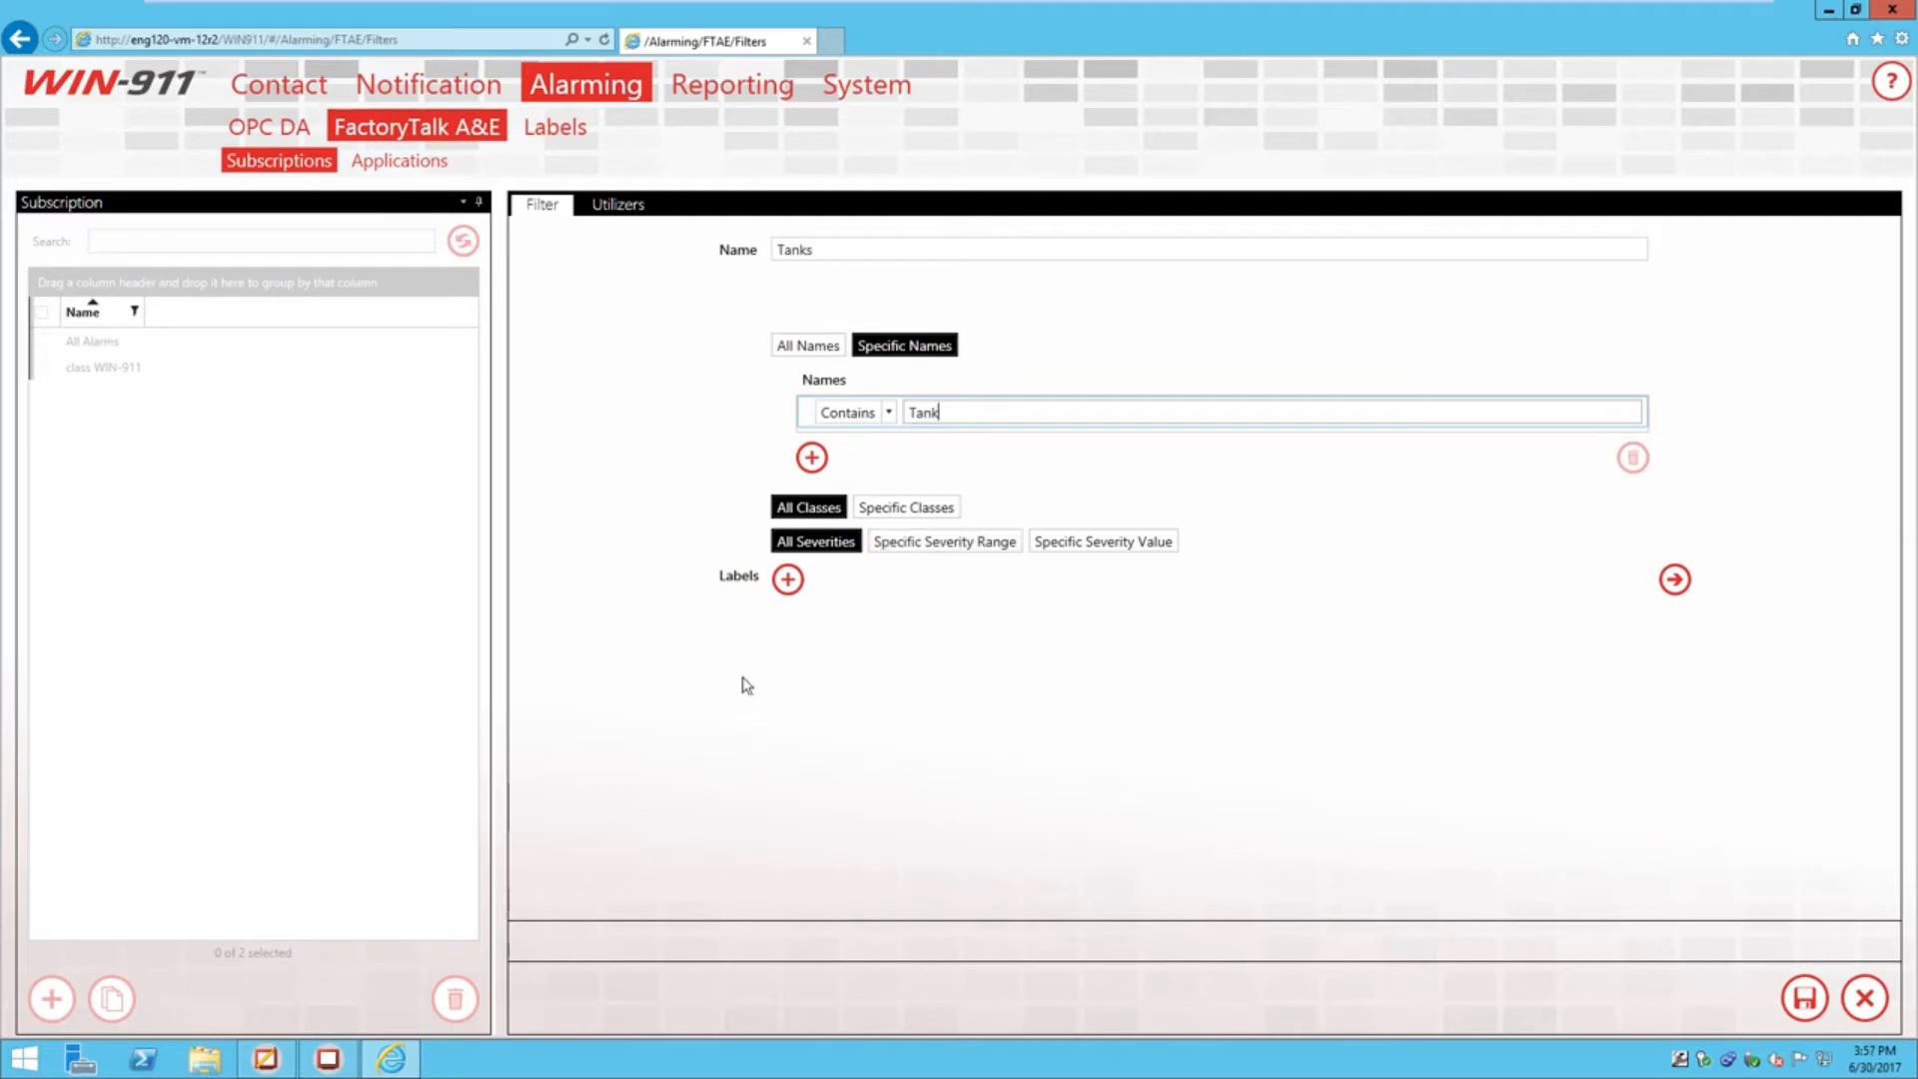
click(887, 413)
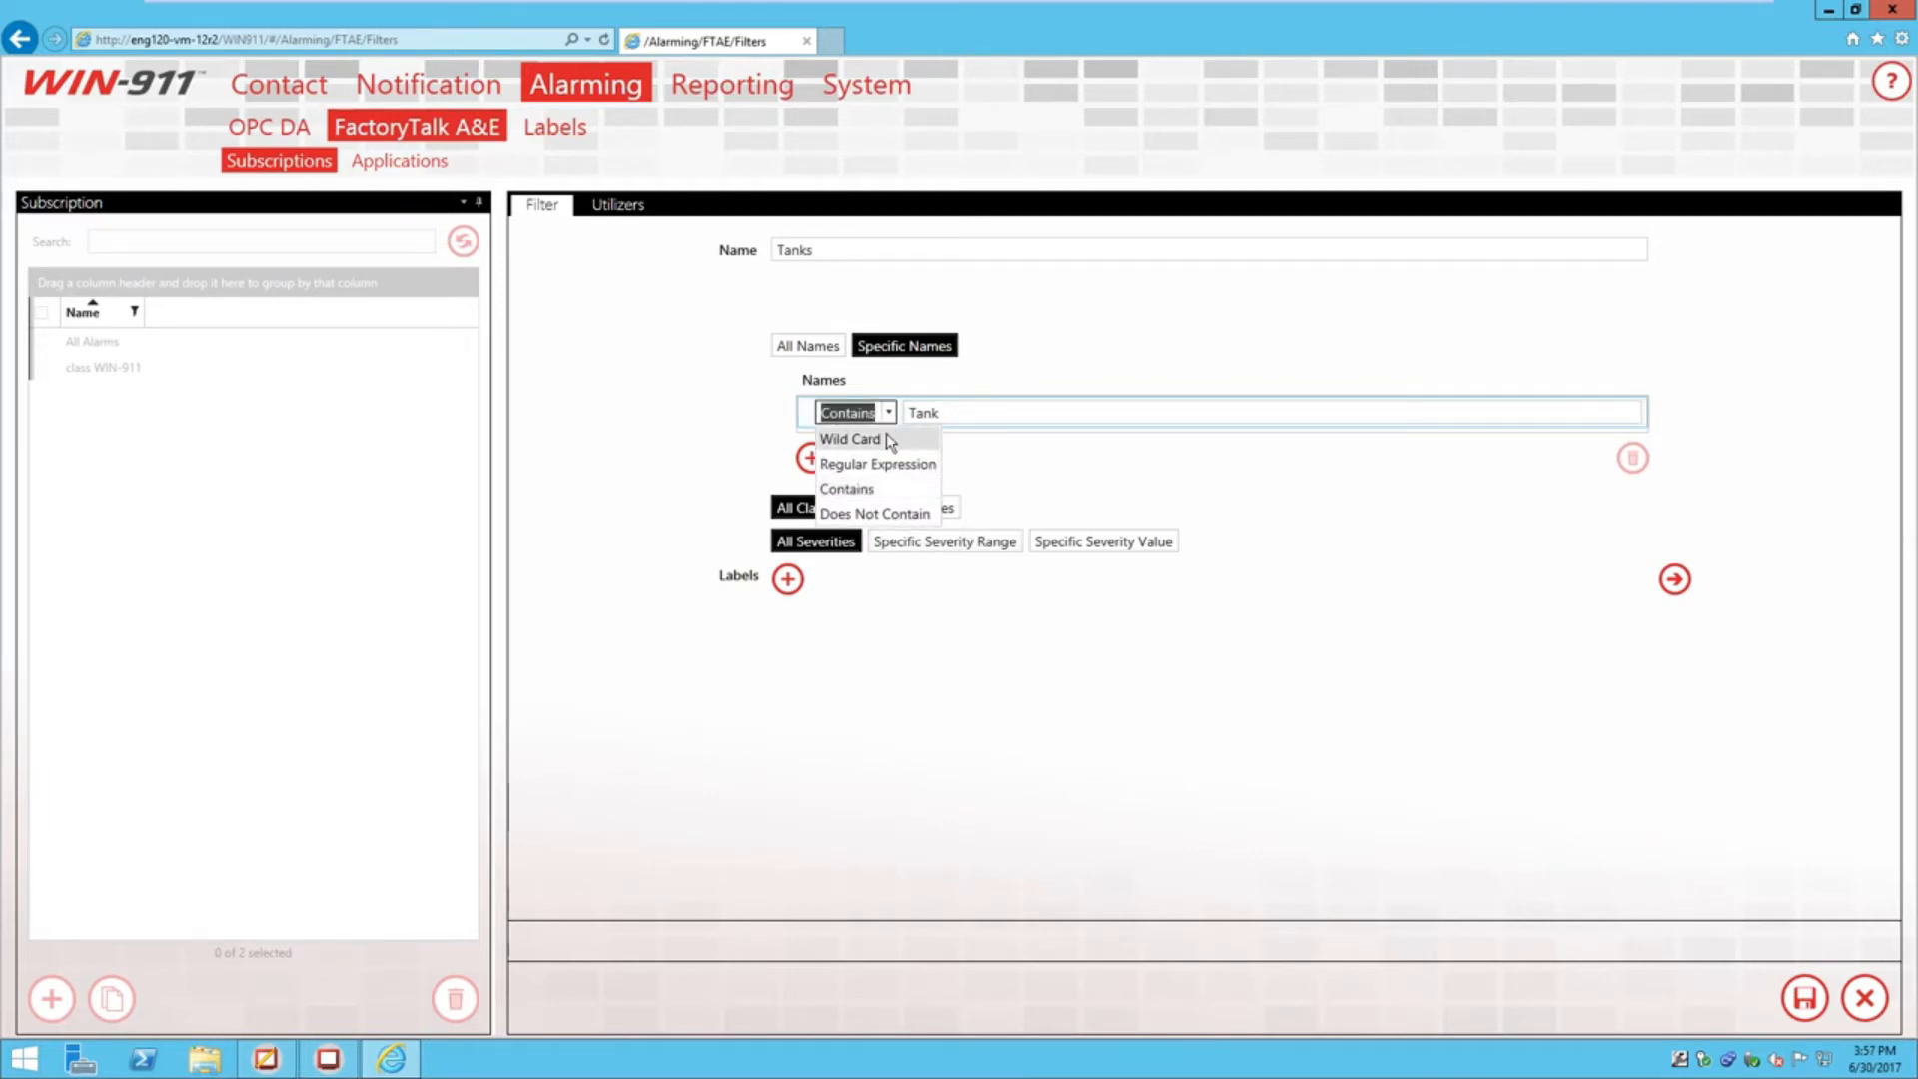
click(885, 438)
click(963, 410)
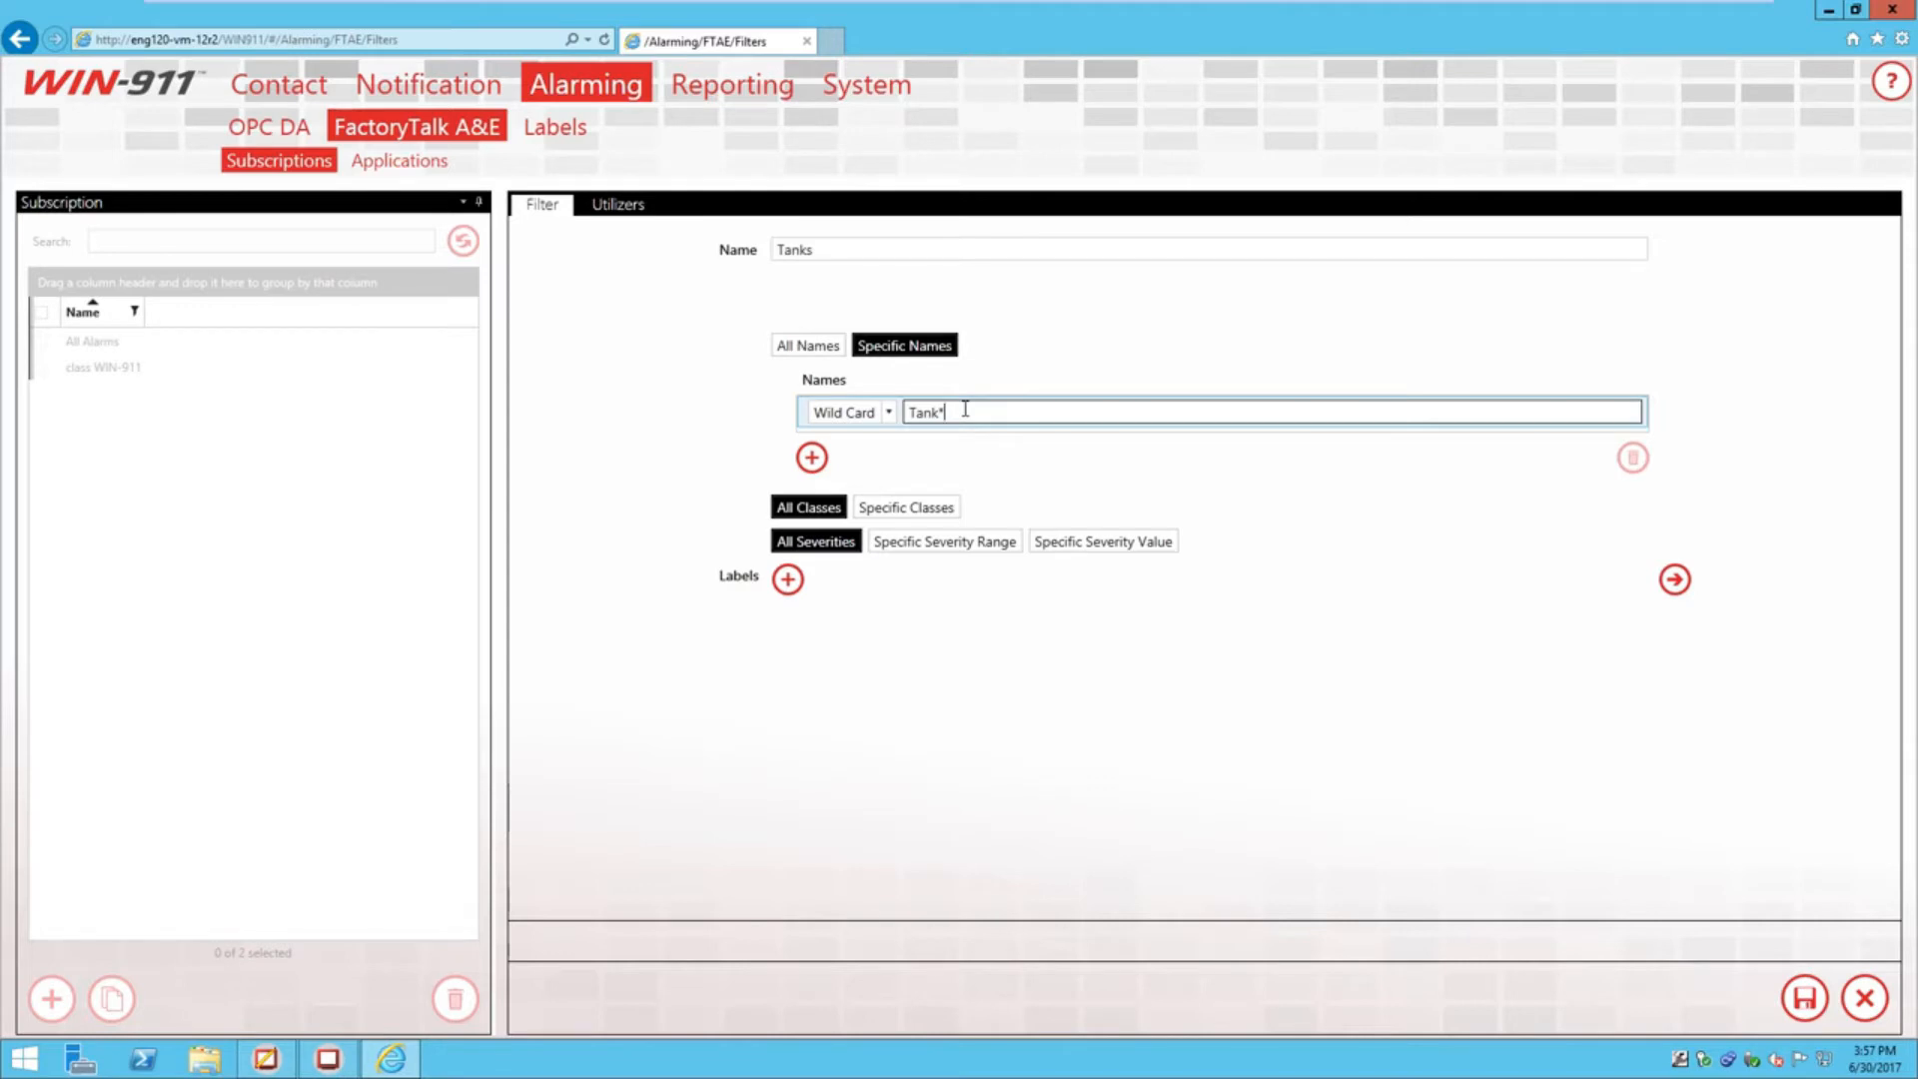
text(?)
key(BackSpace)
text(?)
key(BackSpace)
key(BackSpace)
key(BackSpace)
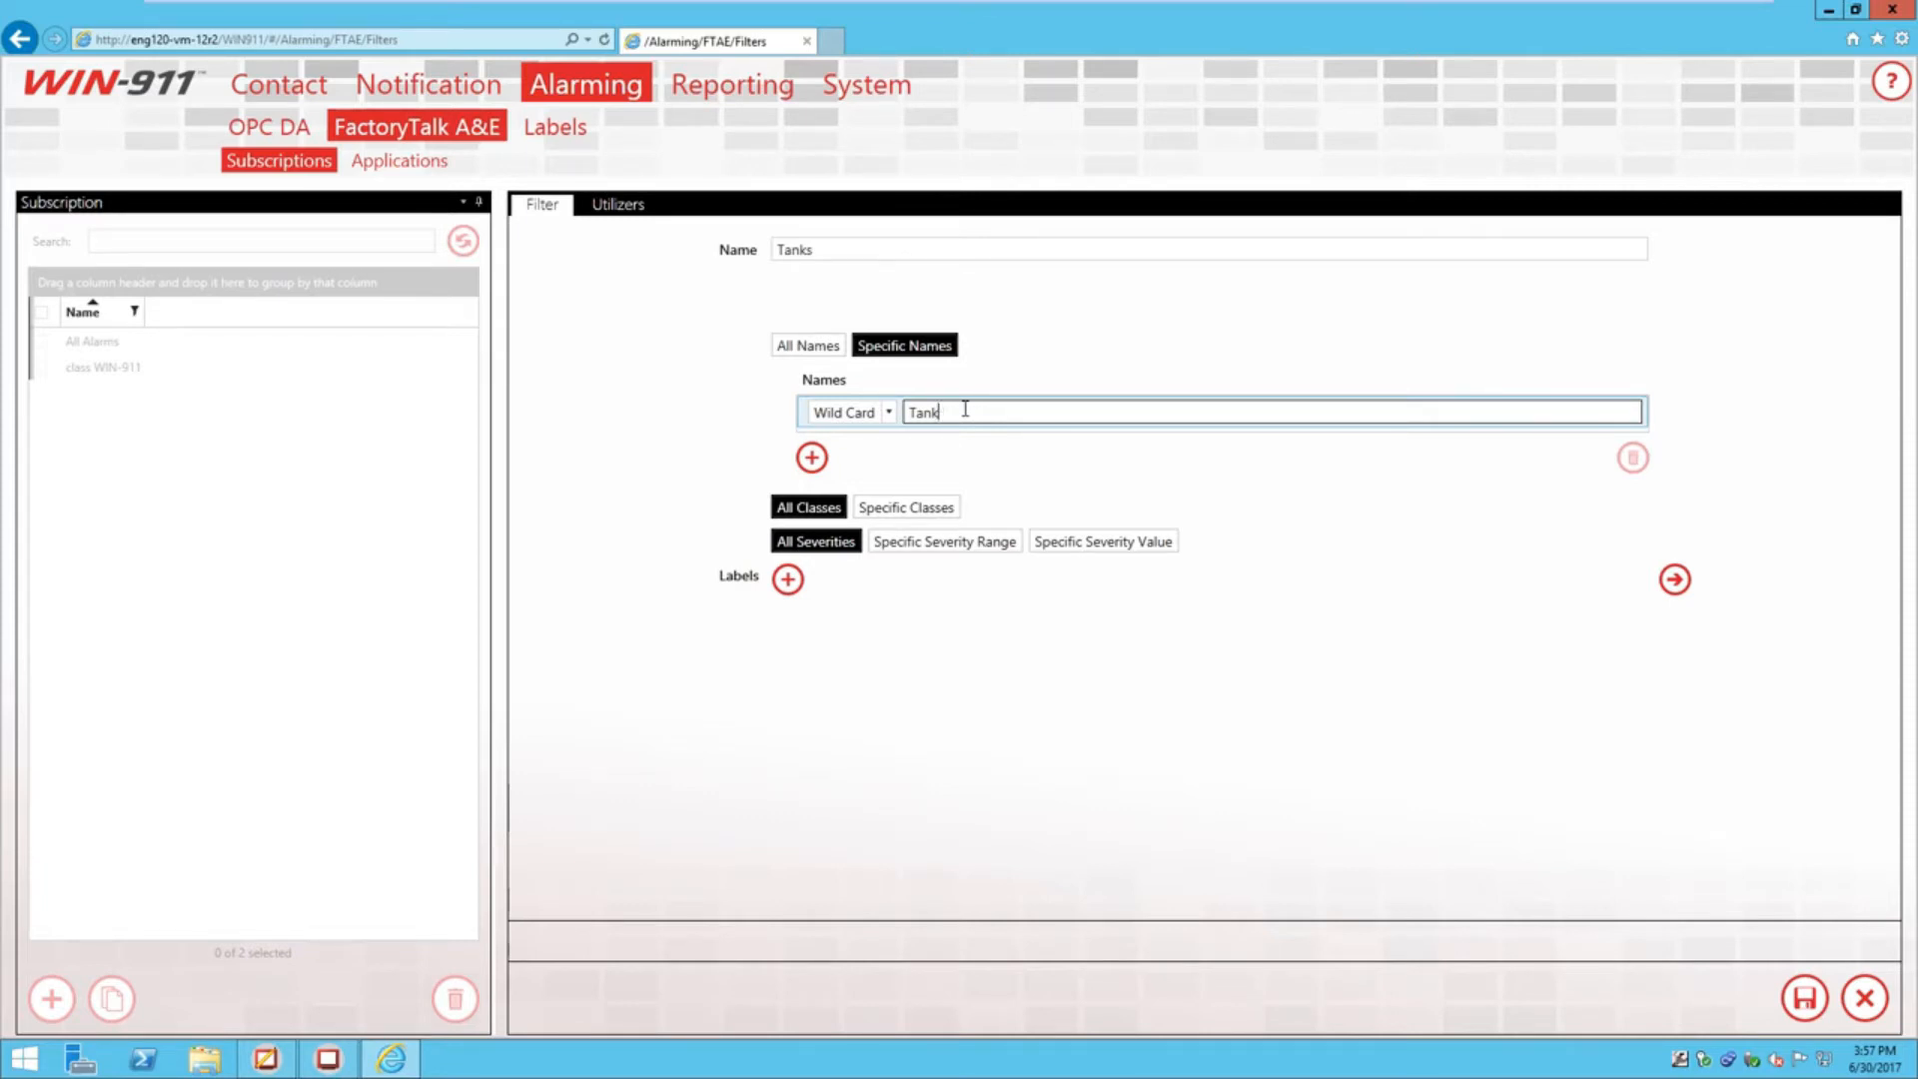
Switch the name match type from Wild Card to Contains 'Tank', then go to the Labels page
click(888, 412)
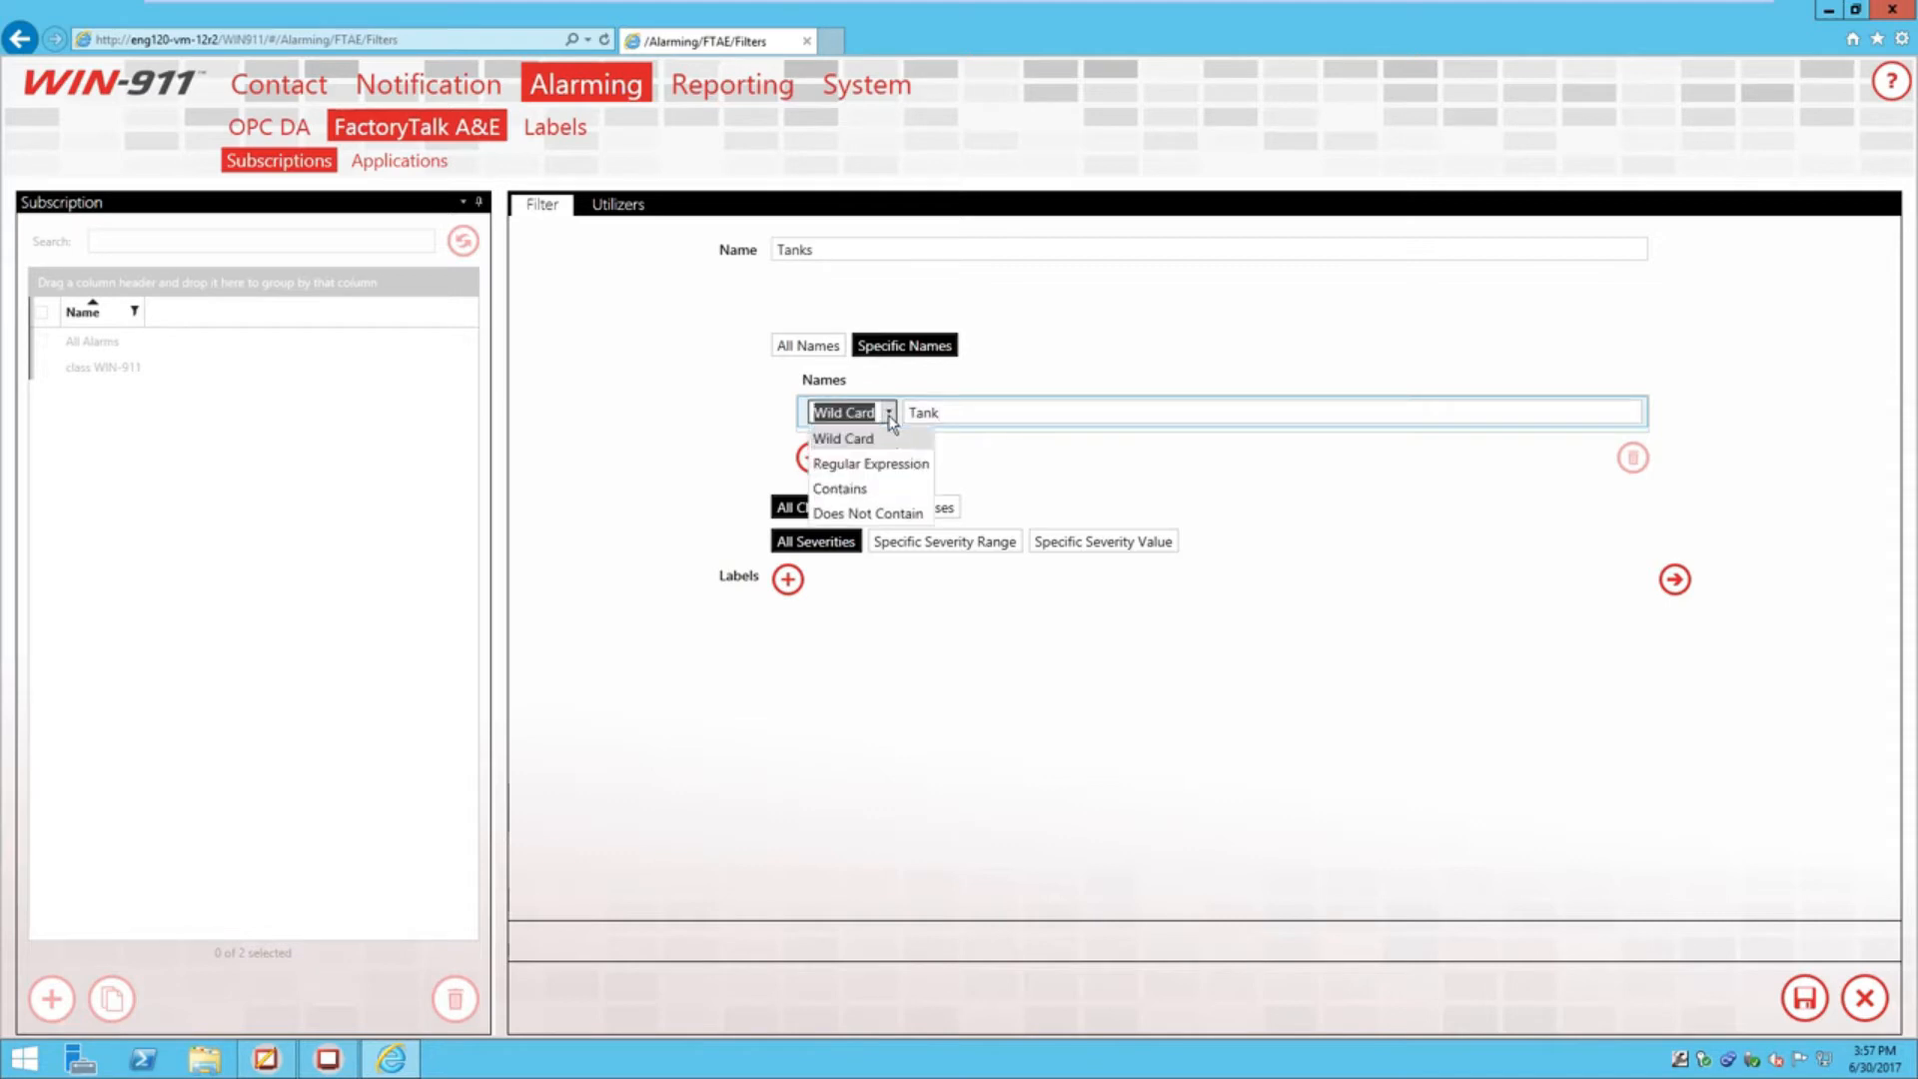
click(903, 489)
click(969, 409)
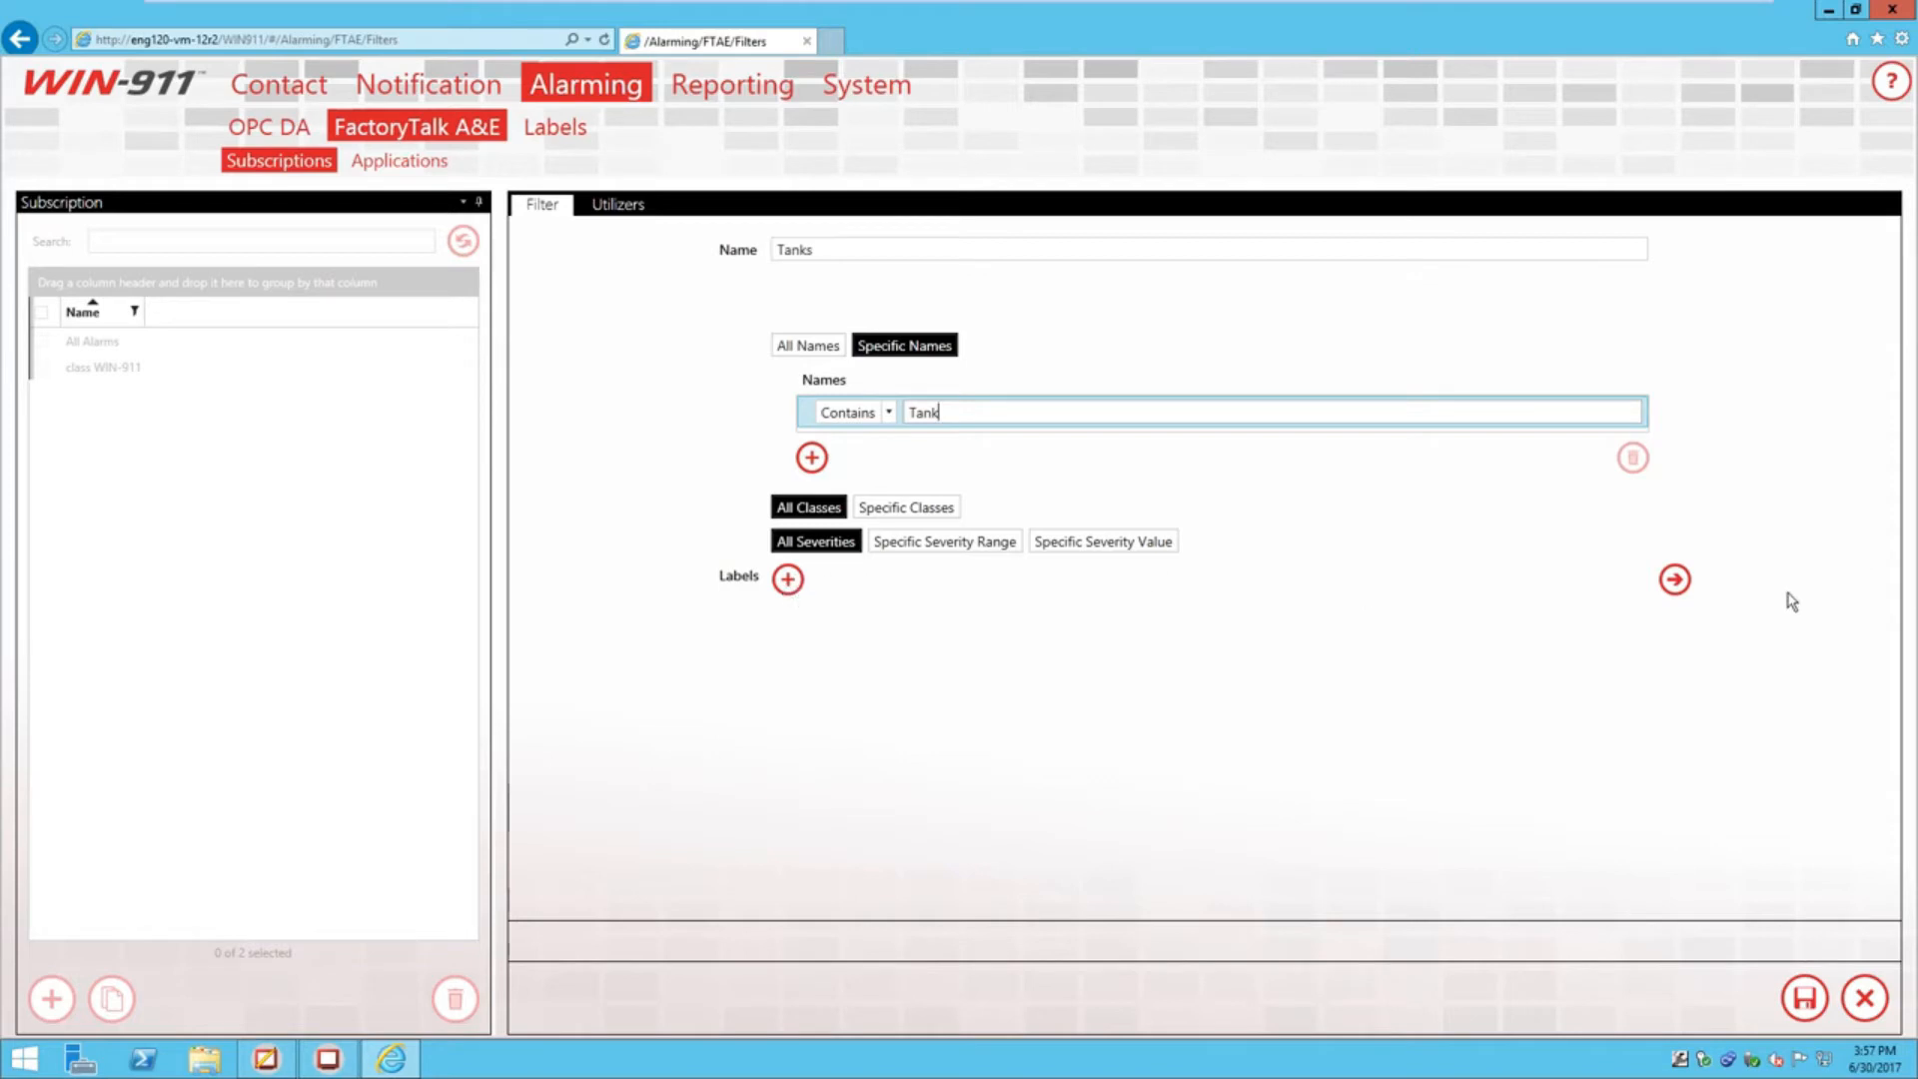
click(1674, 585)
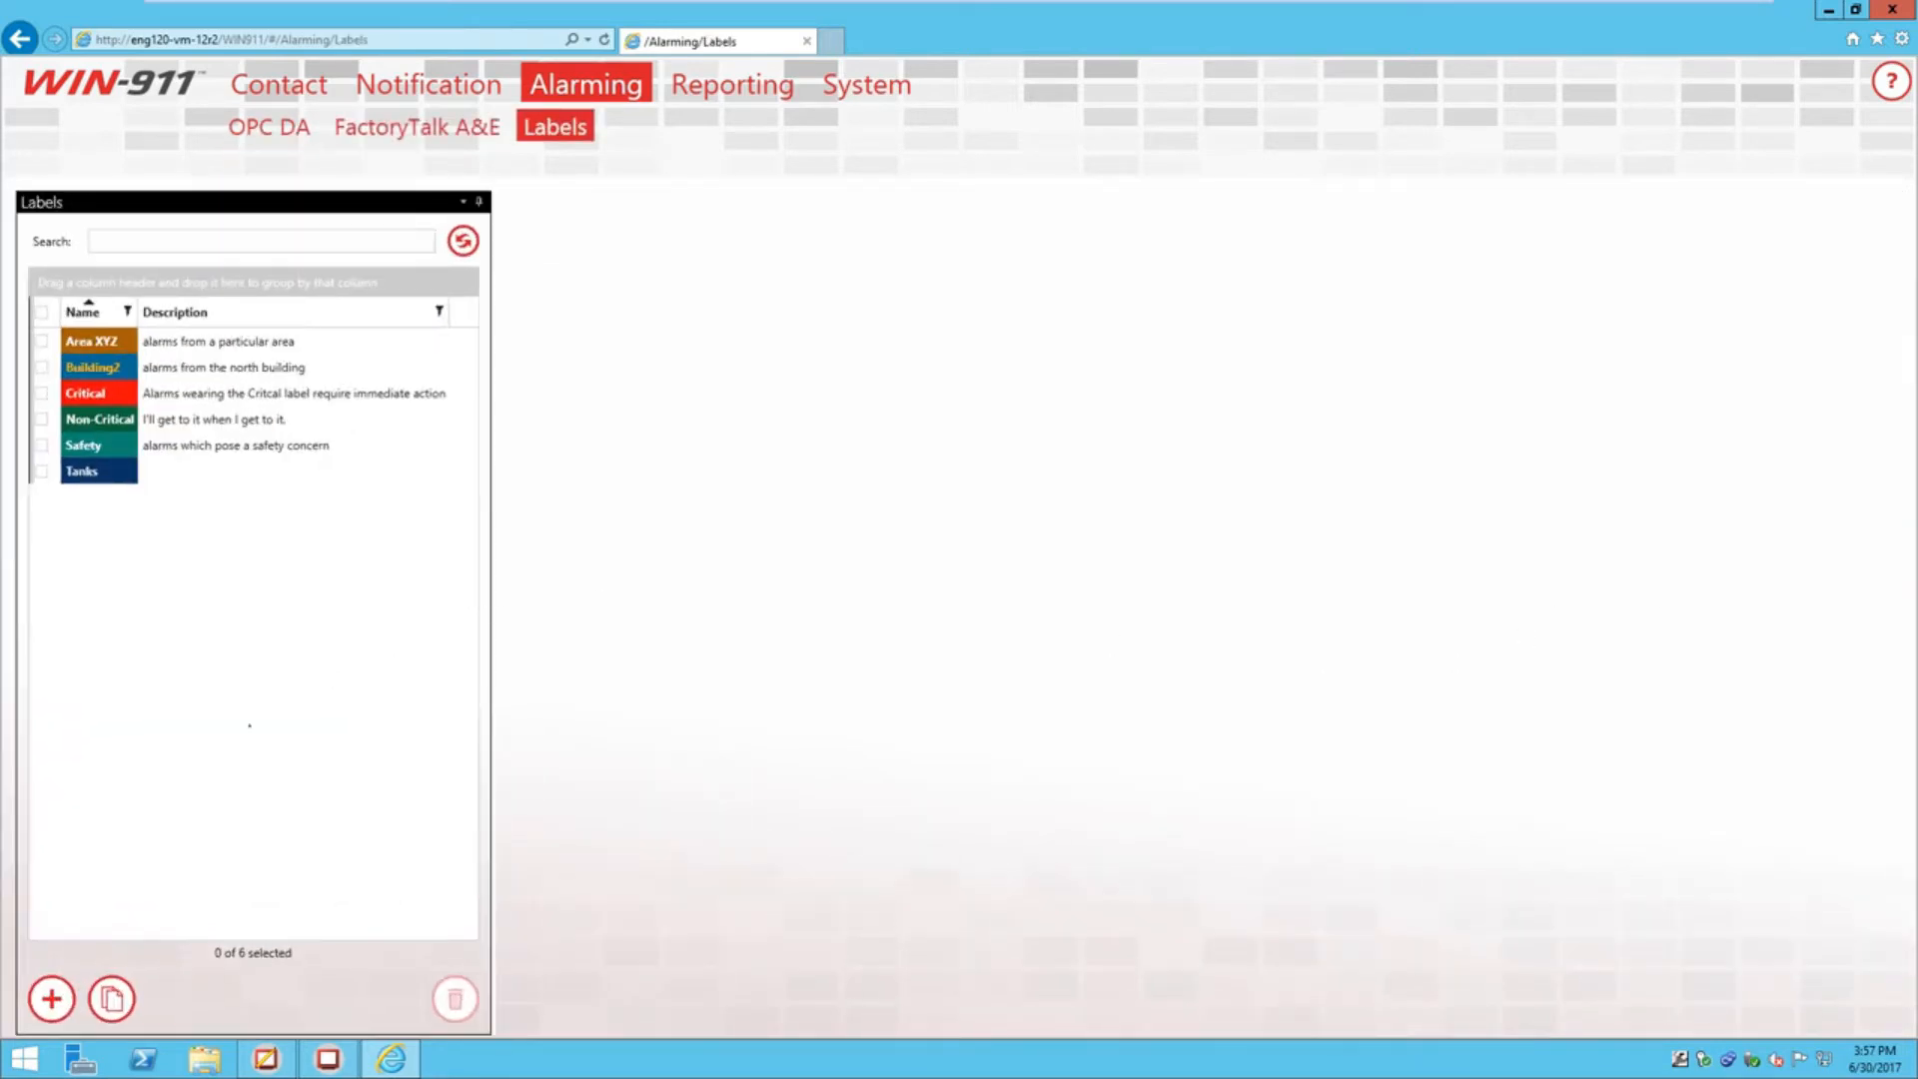
Check the Tanks label, attach it to the Tanks subscription, and save the subscription
click(88, 473)
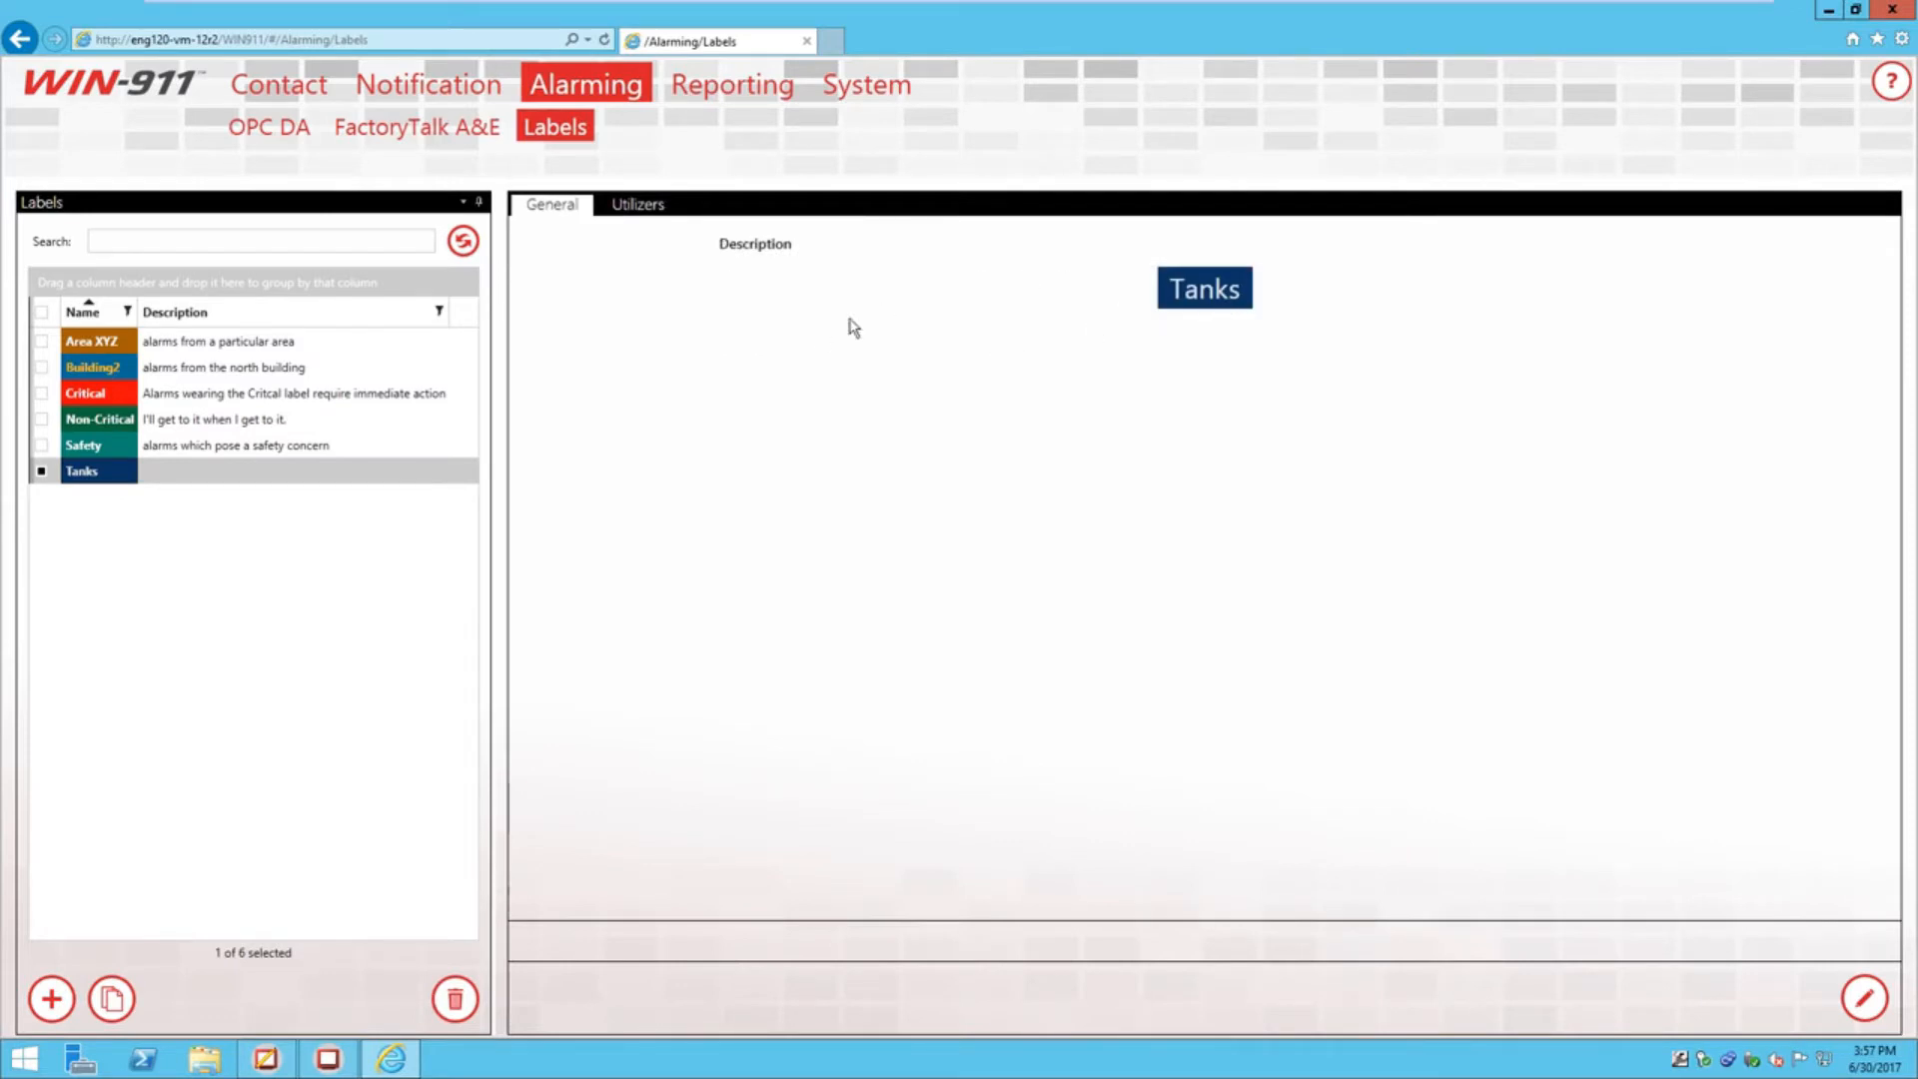
click(18, 42)
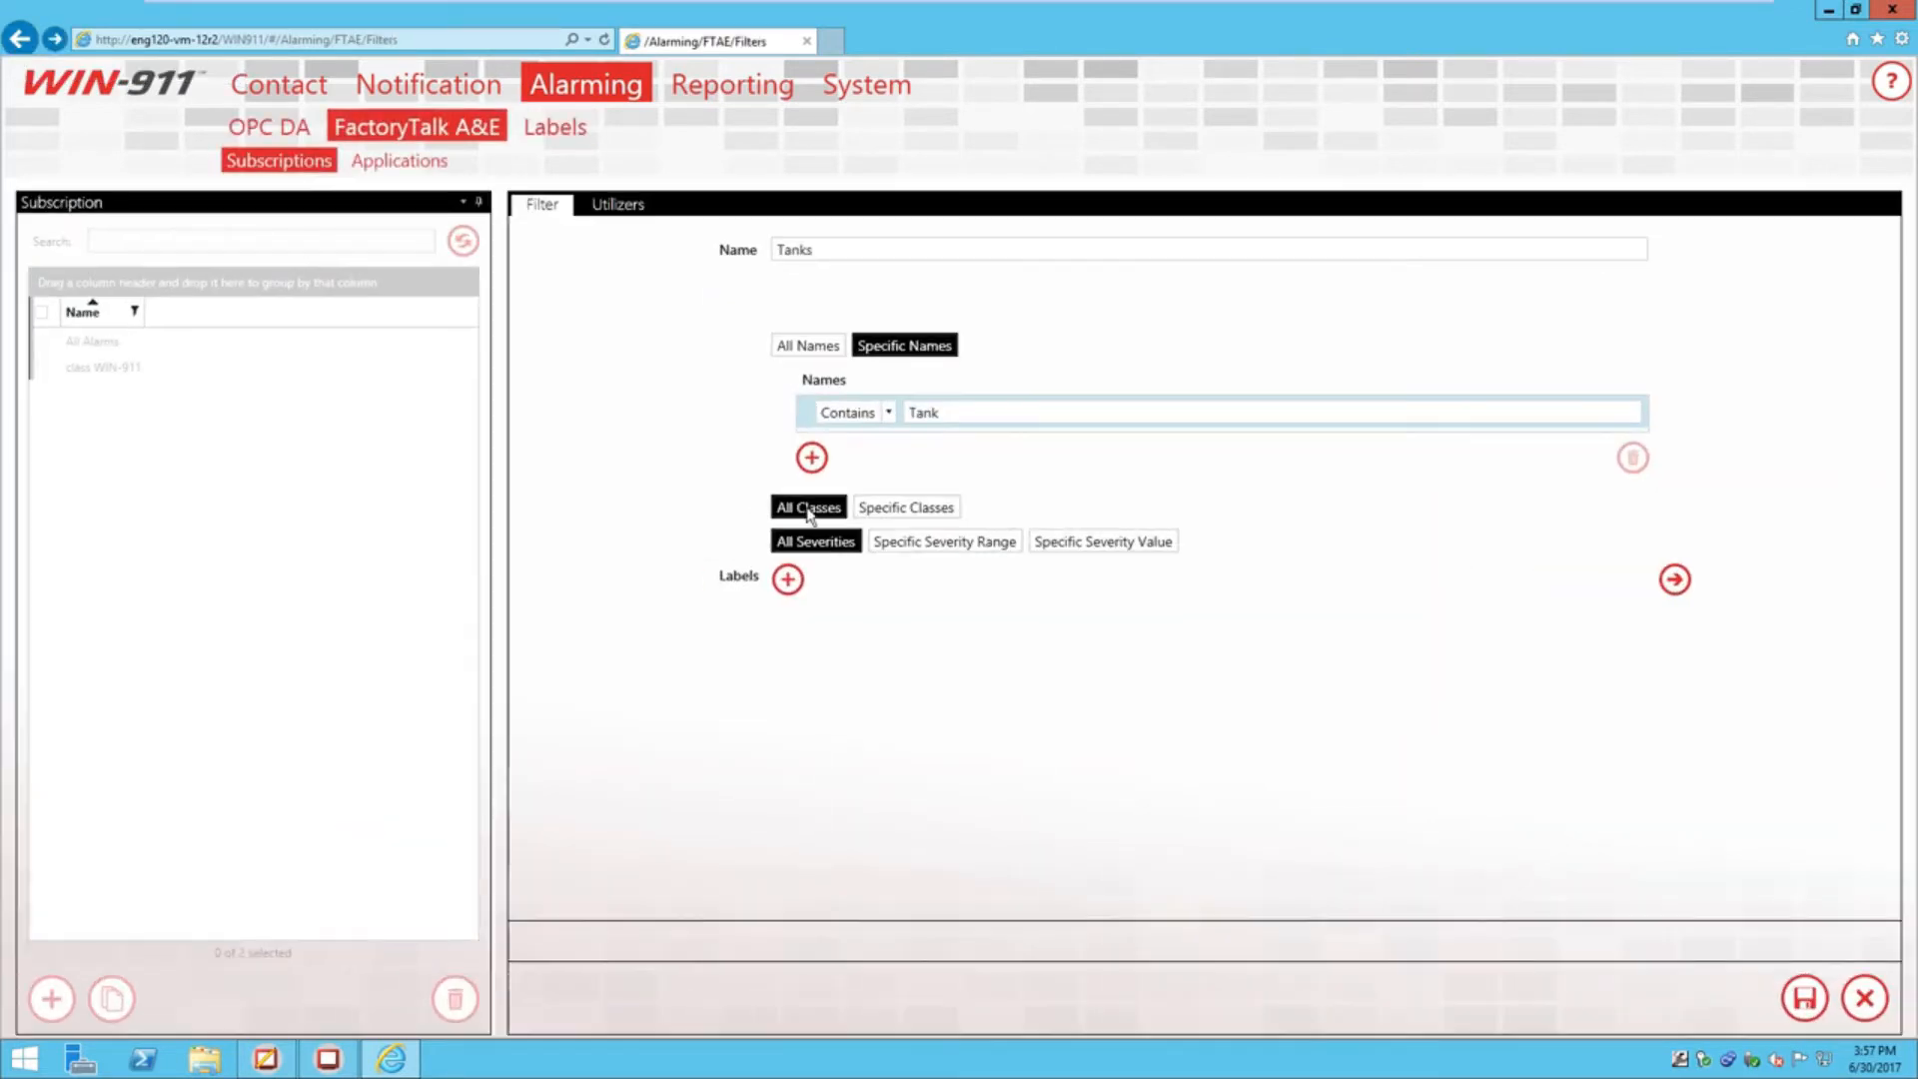
click(789, 591)
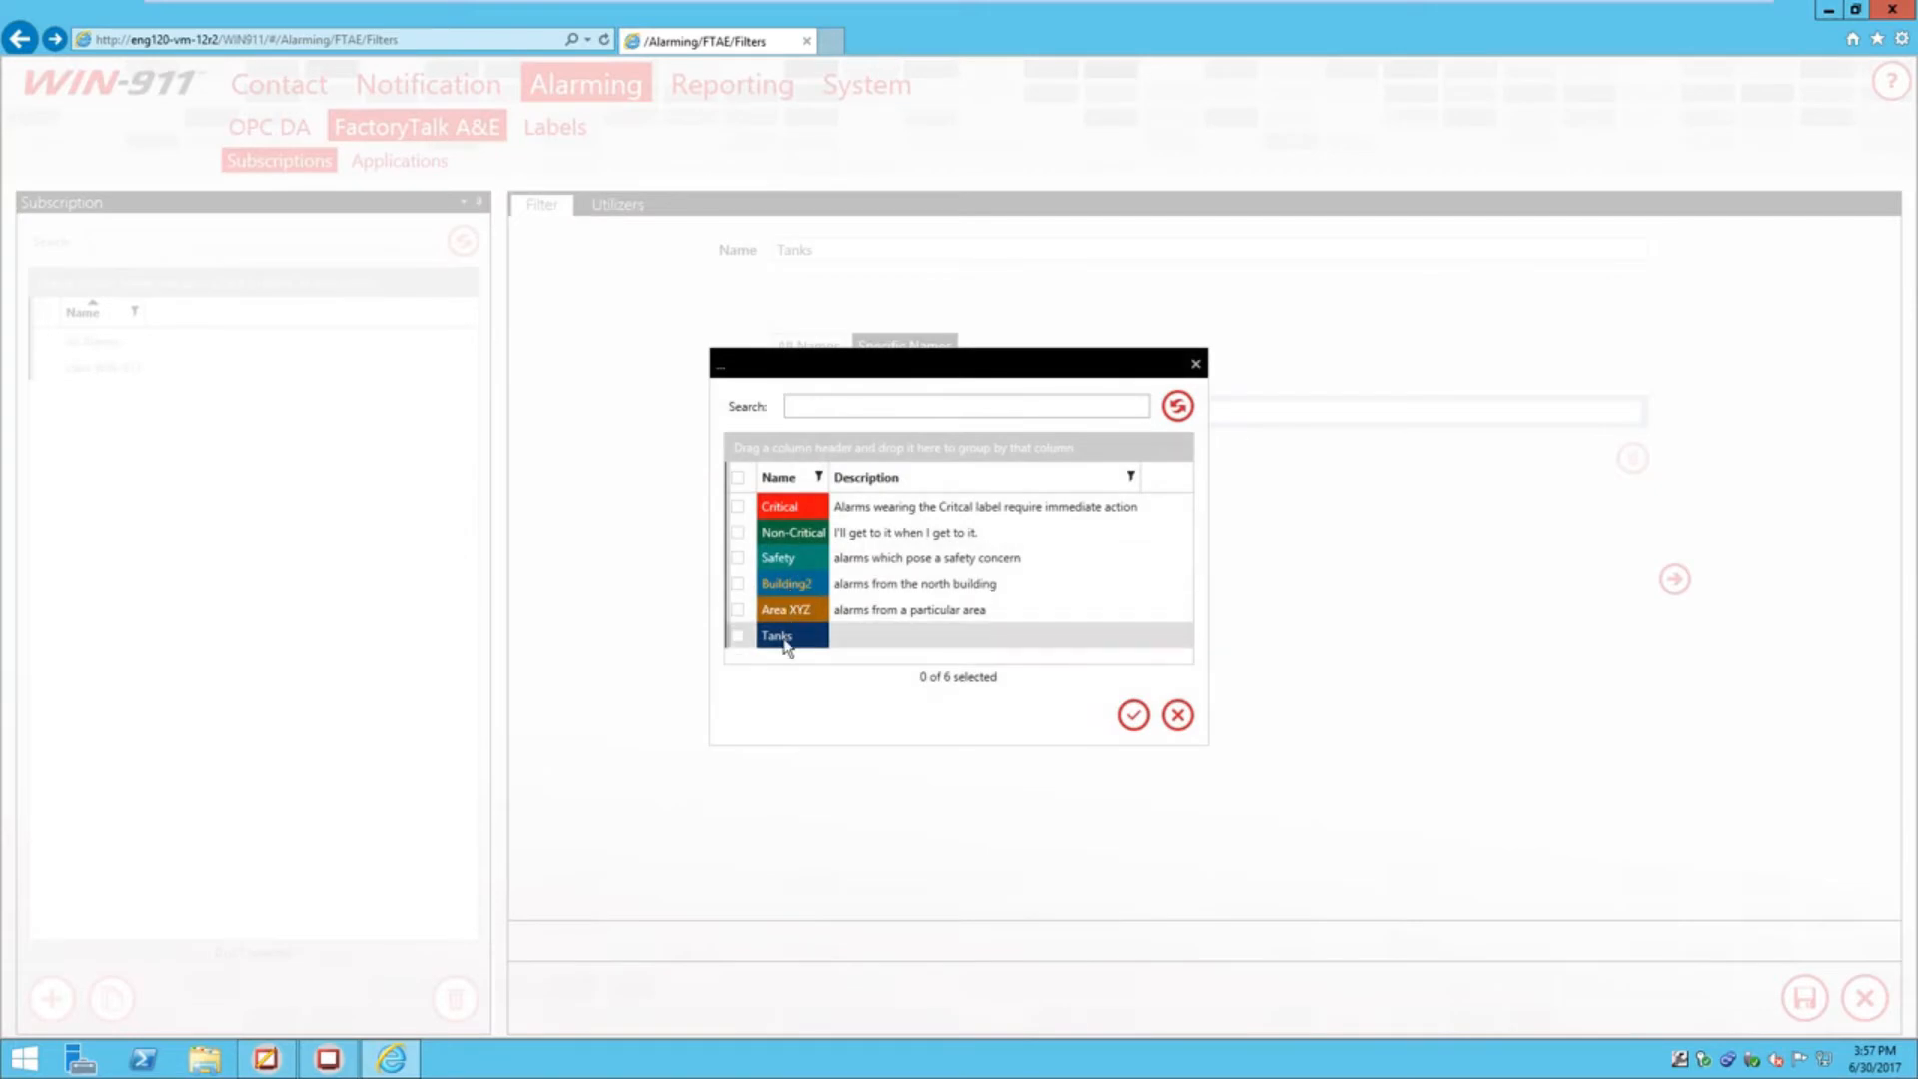
click(738, 635)
click(1131, 716)
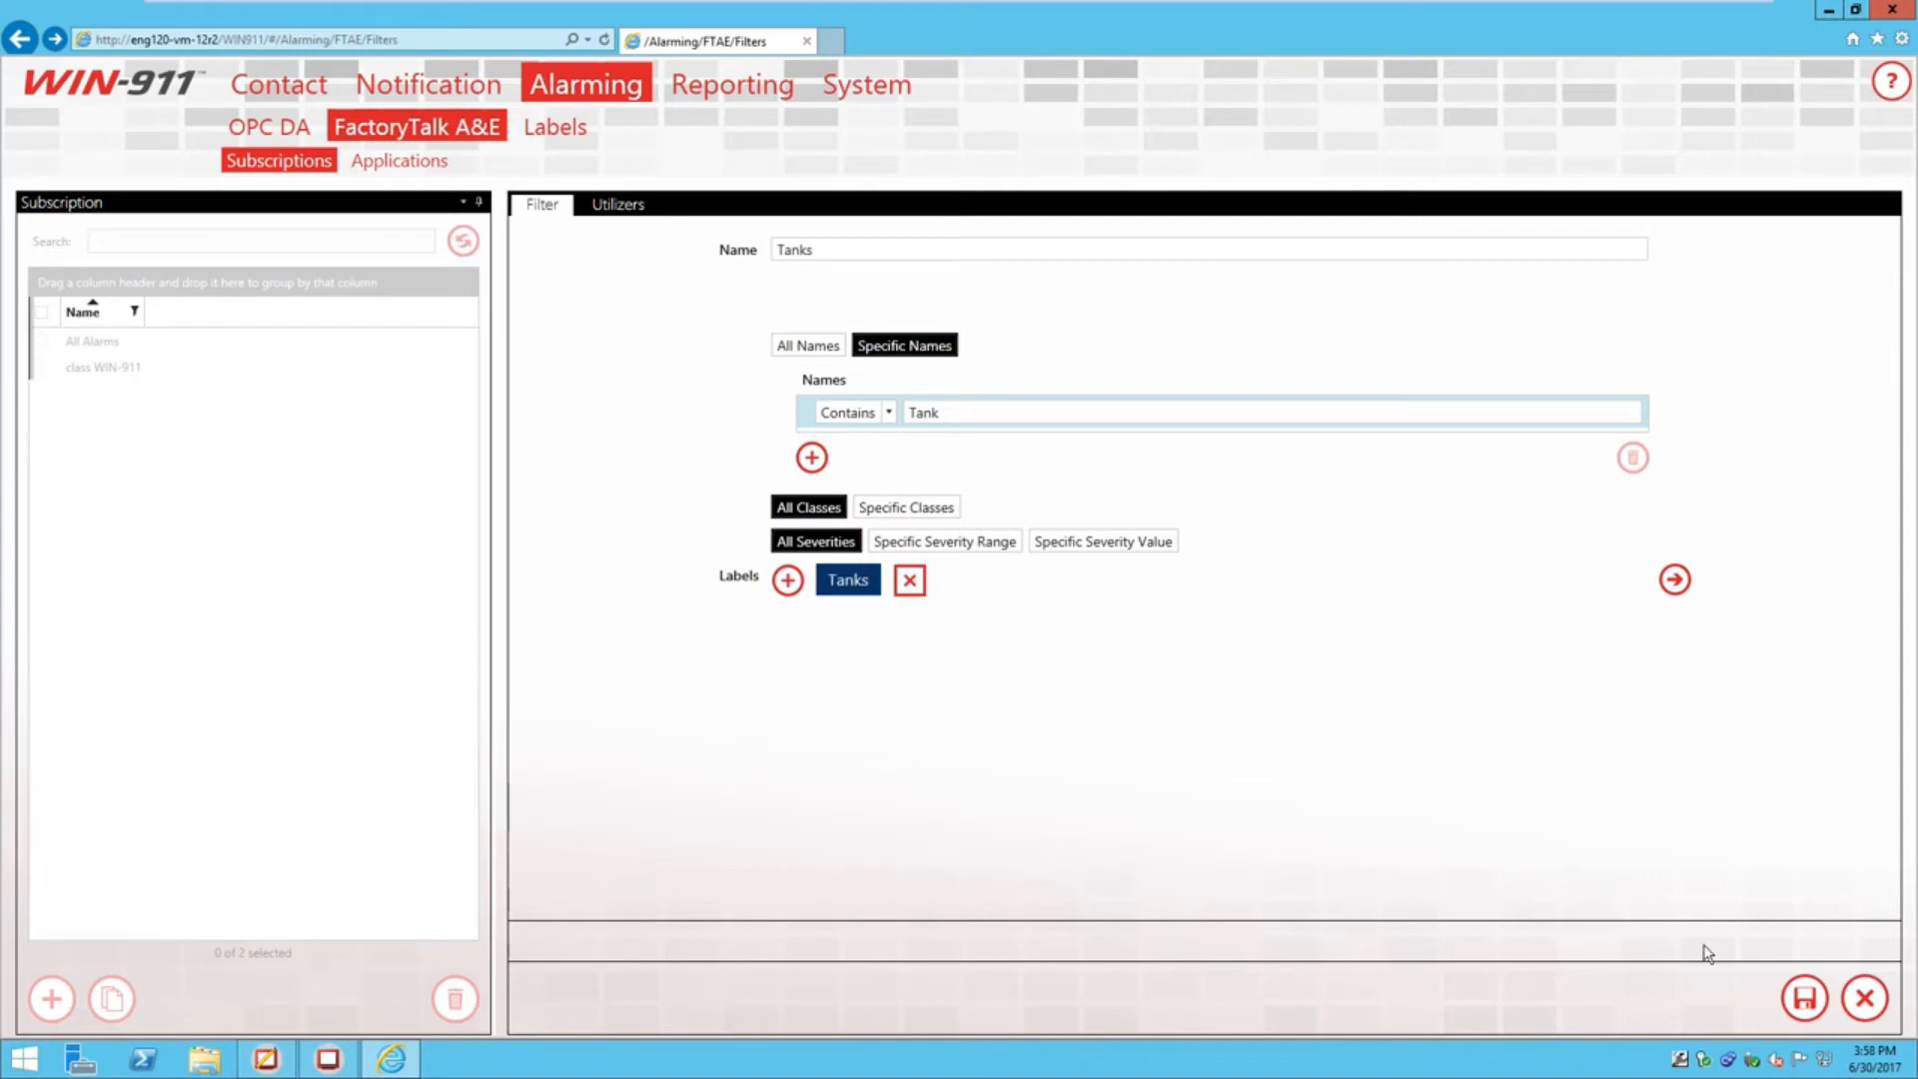
click(1803, 999)
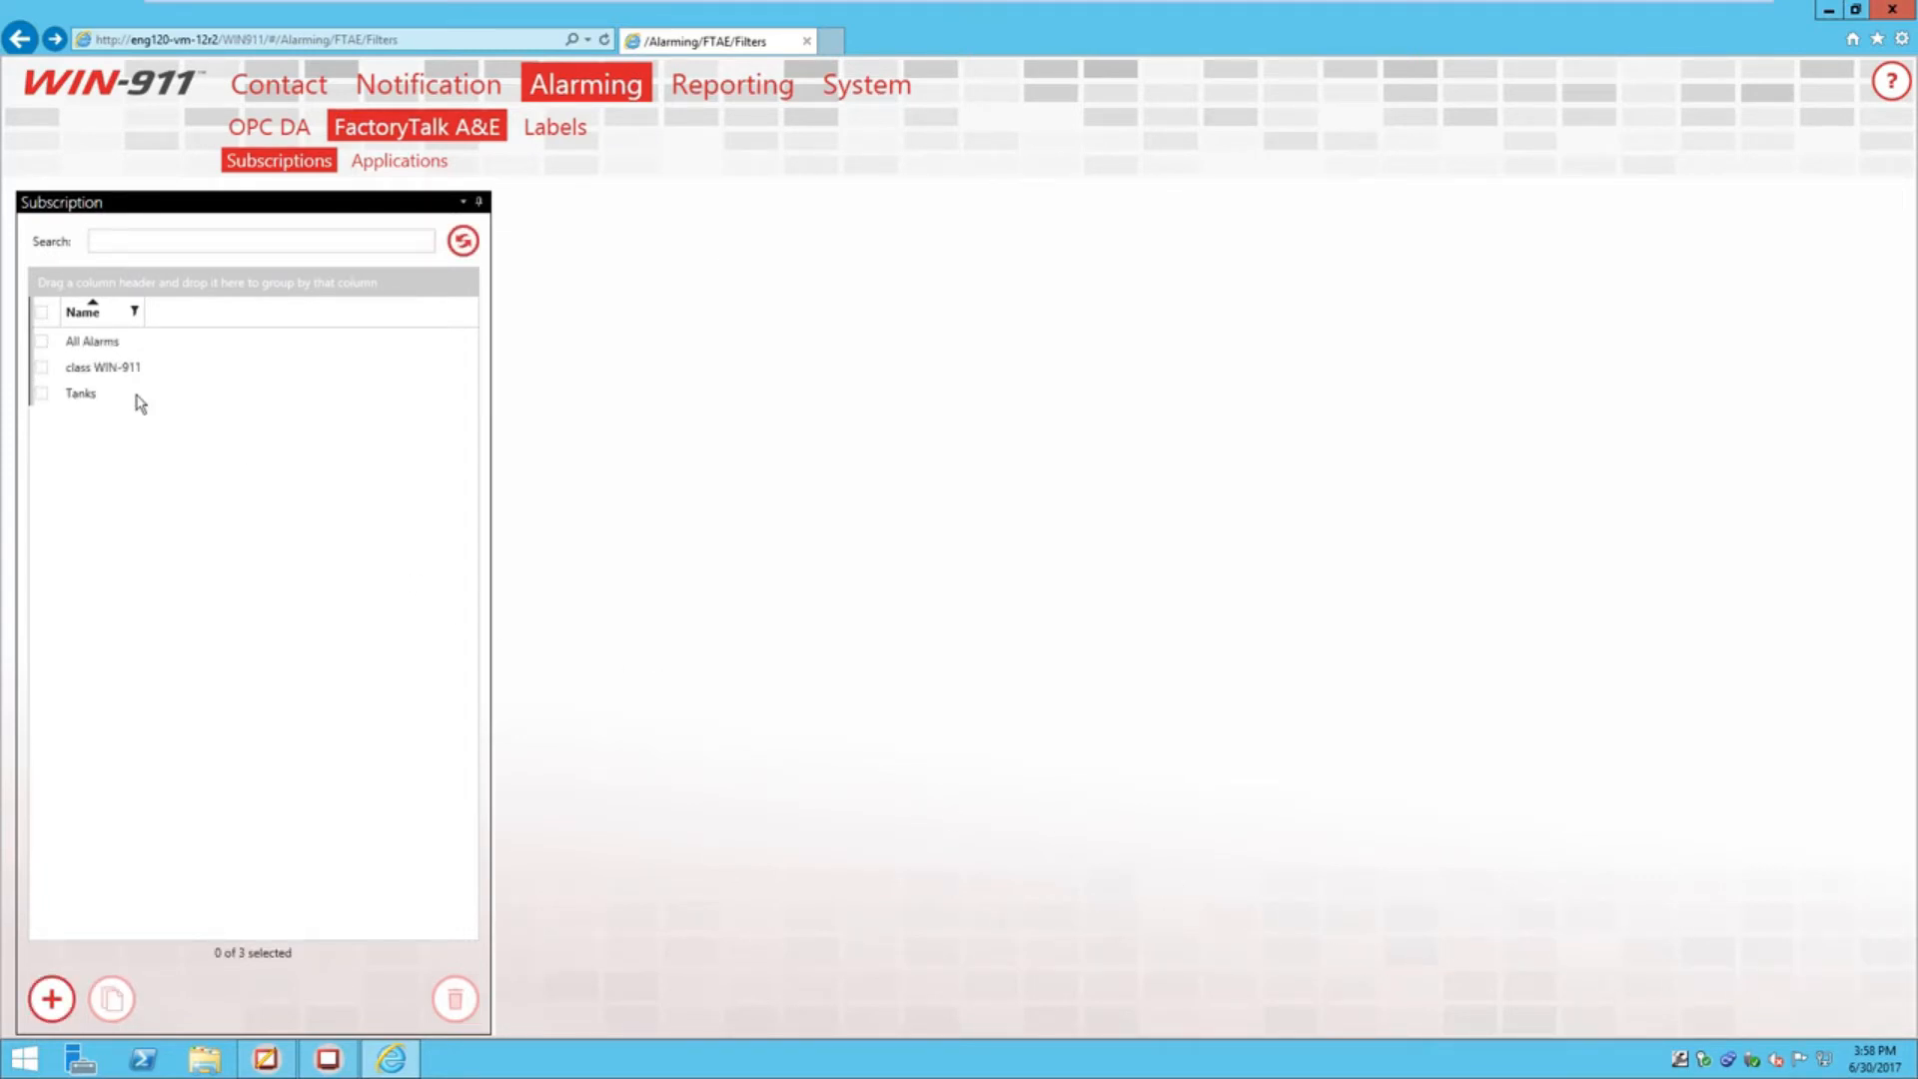
Review the saved class WIN-911 and Tanks subscriptions' filter details
click(78, 369)
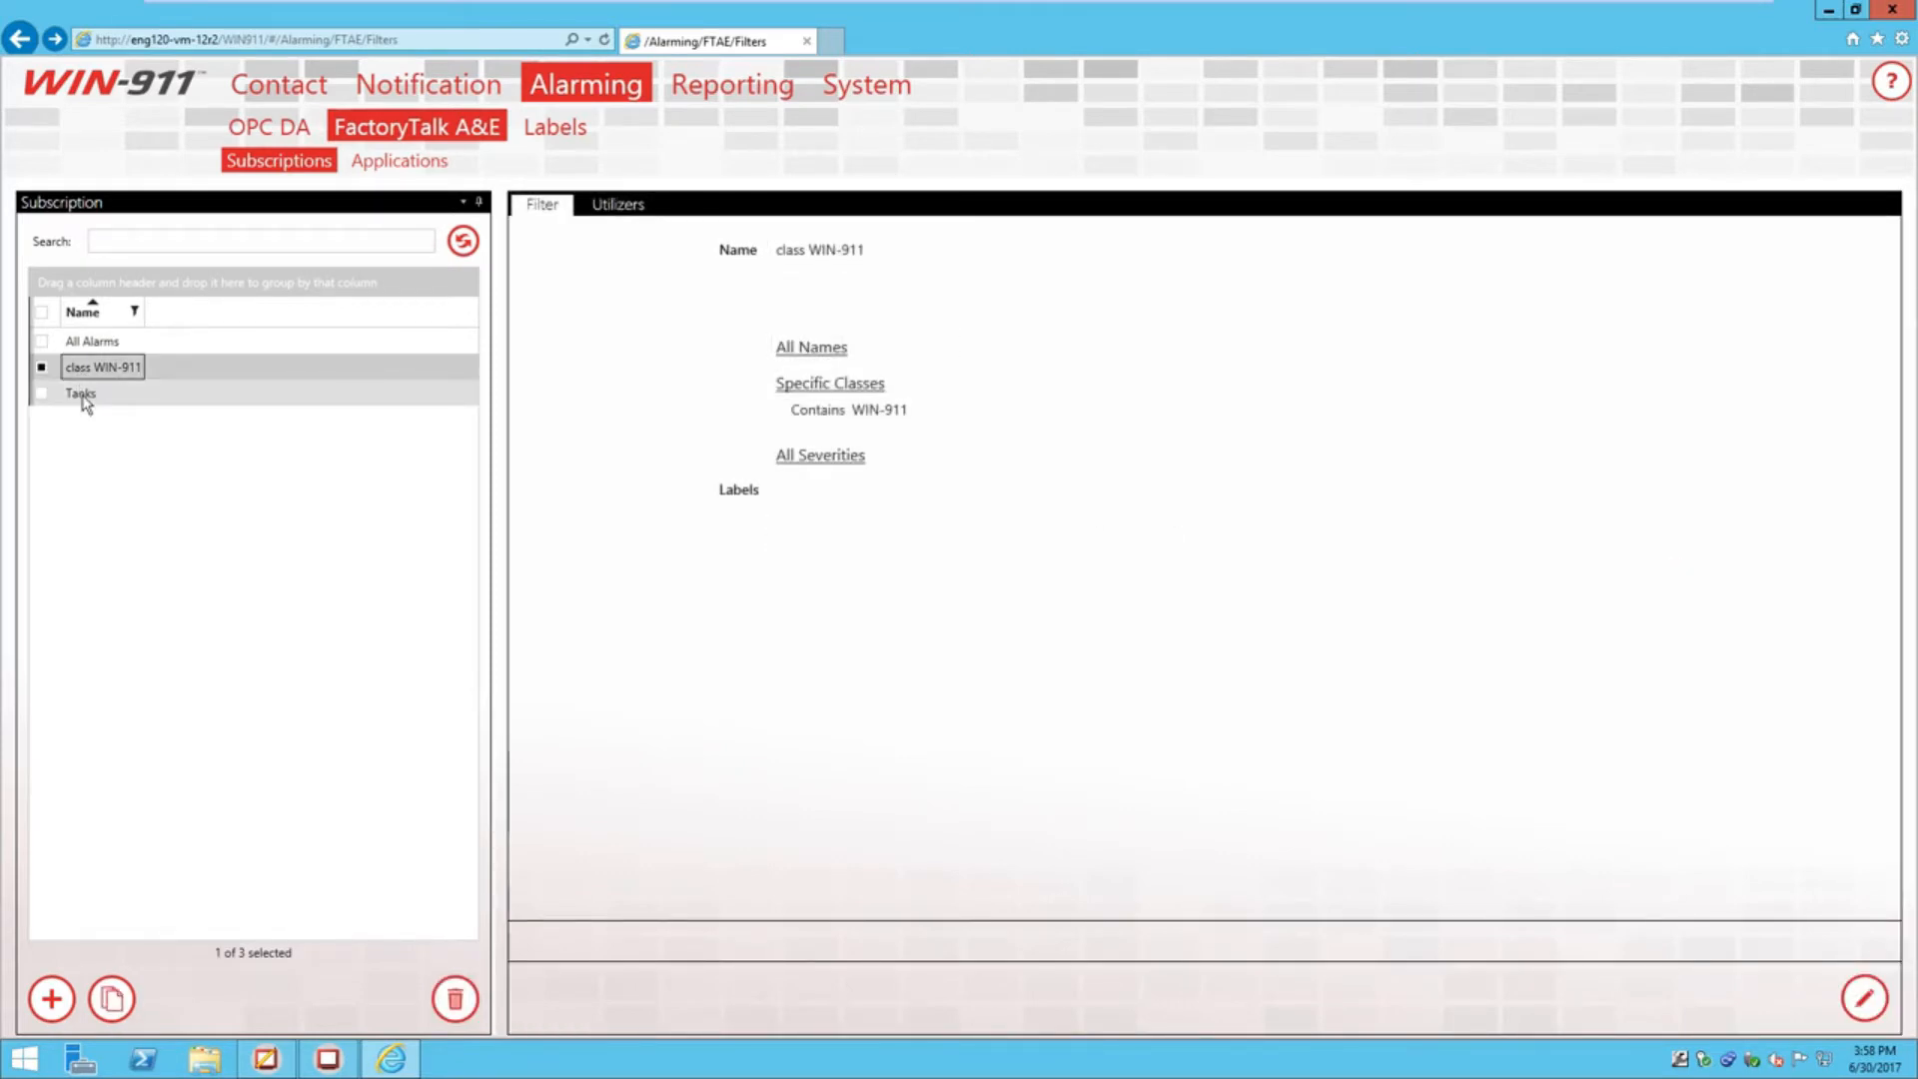
click(84, 395)
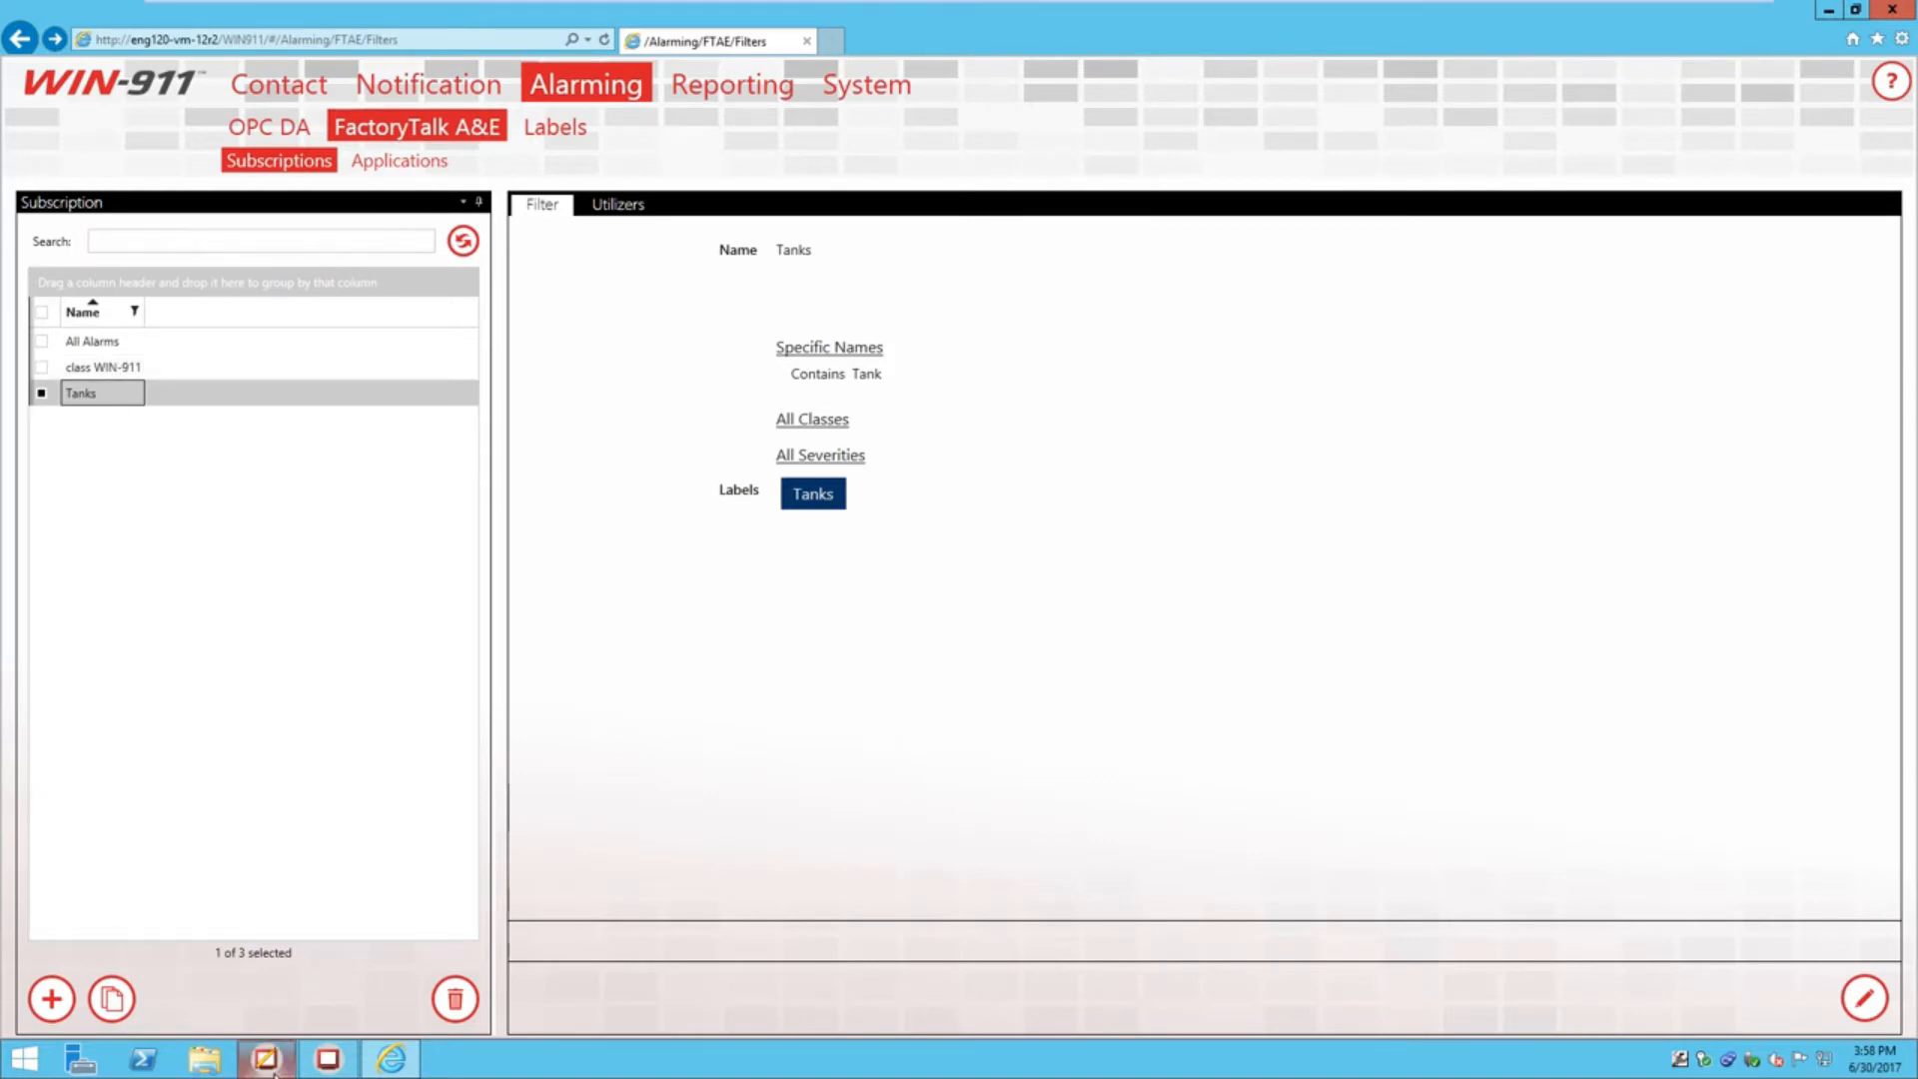
mouse_move(272, 1071)
Start a new subscription with a Specific Severity Range of 1 to 1,000, then switch to FactoryTalk View Studio
click(55, 999)
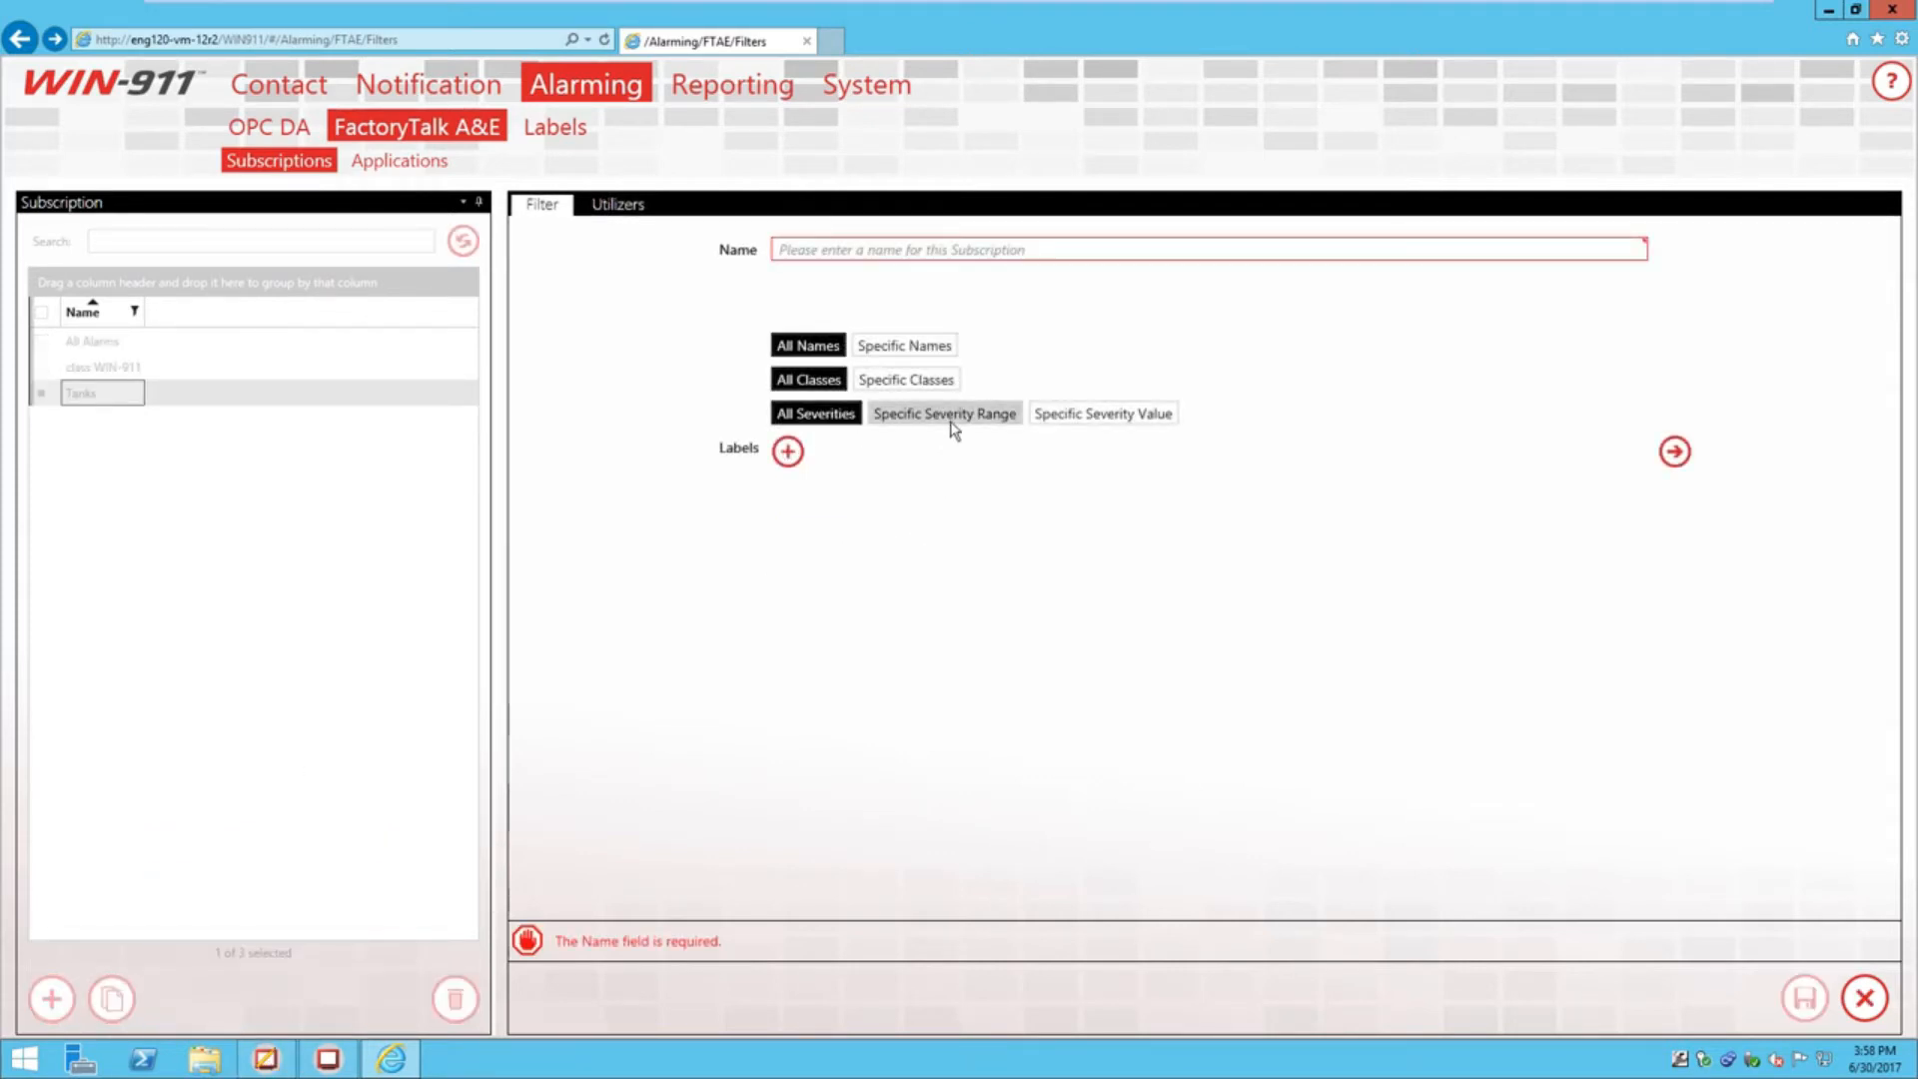
click(950, 421)
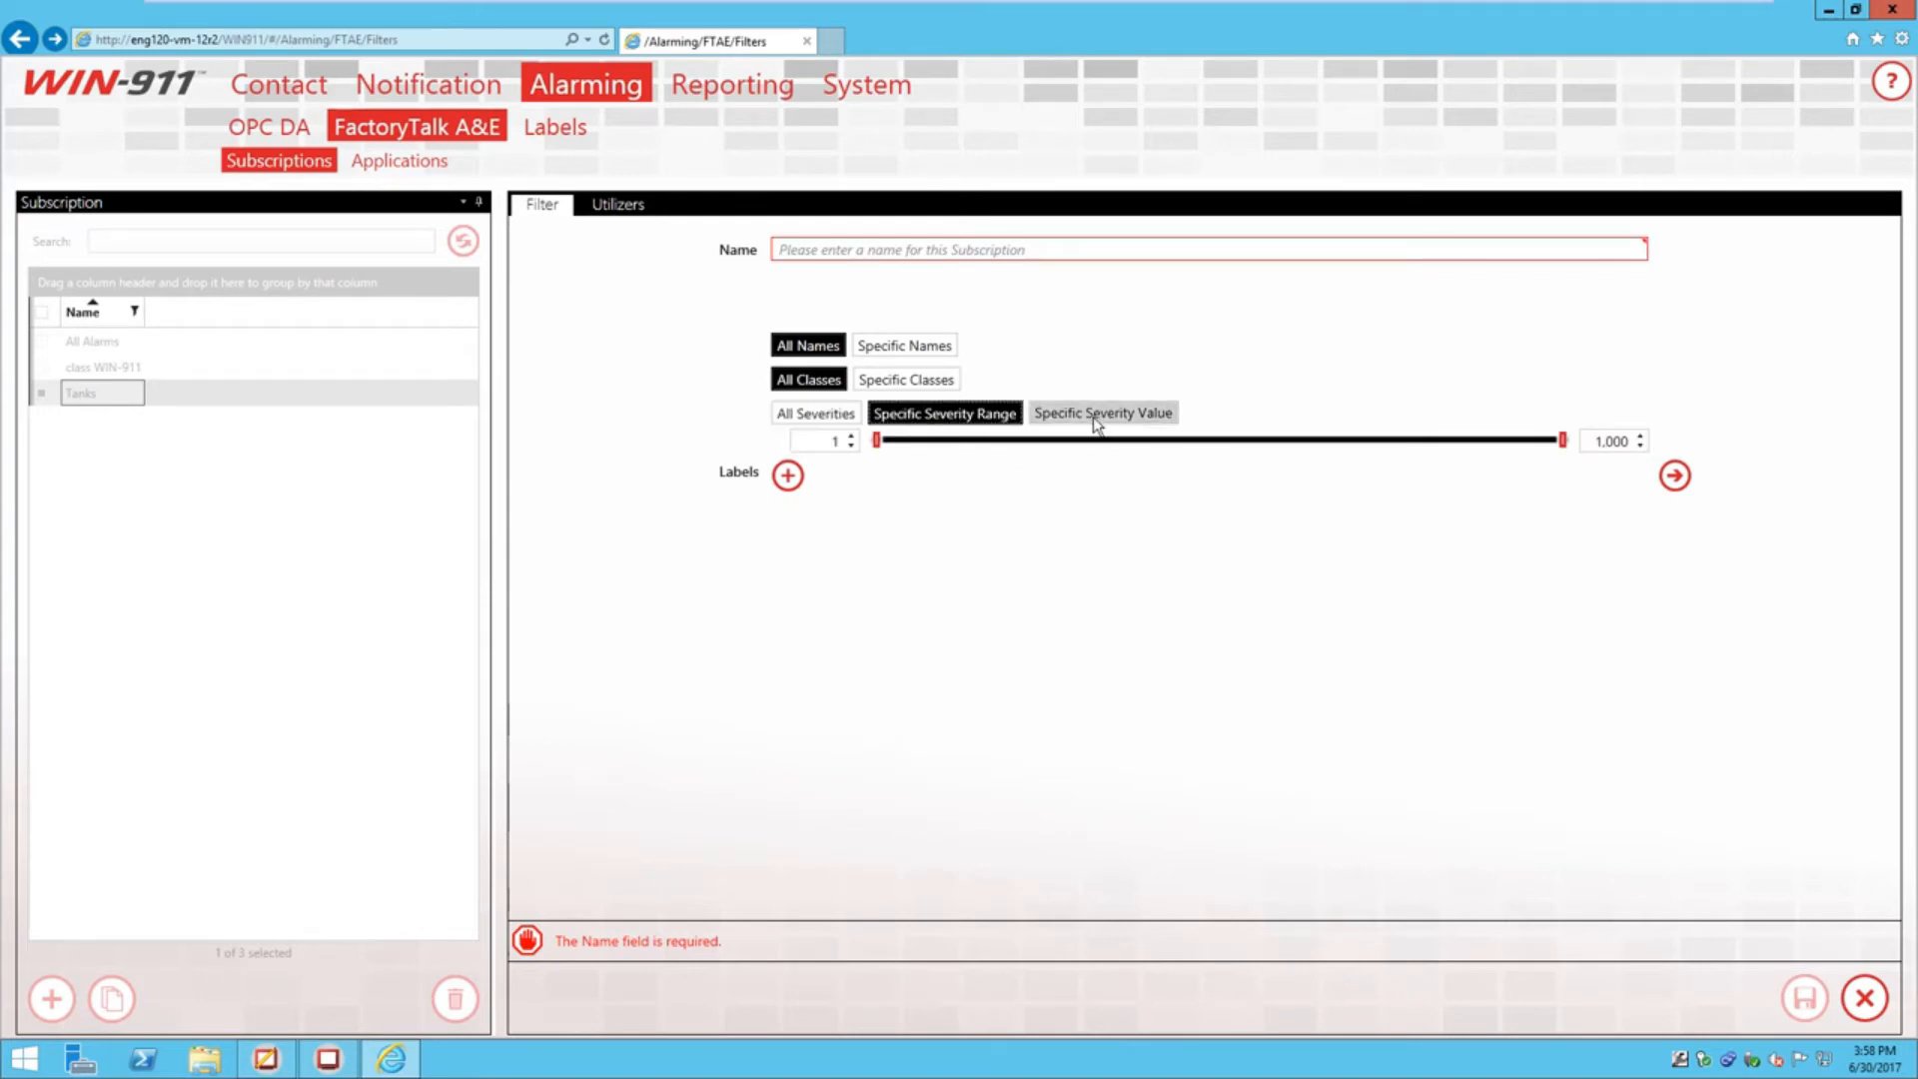
click(1097, 418)
click(974, 418)
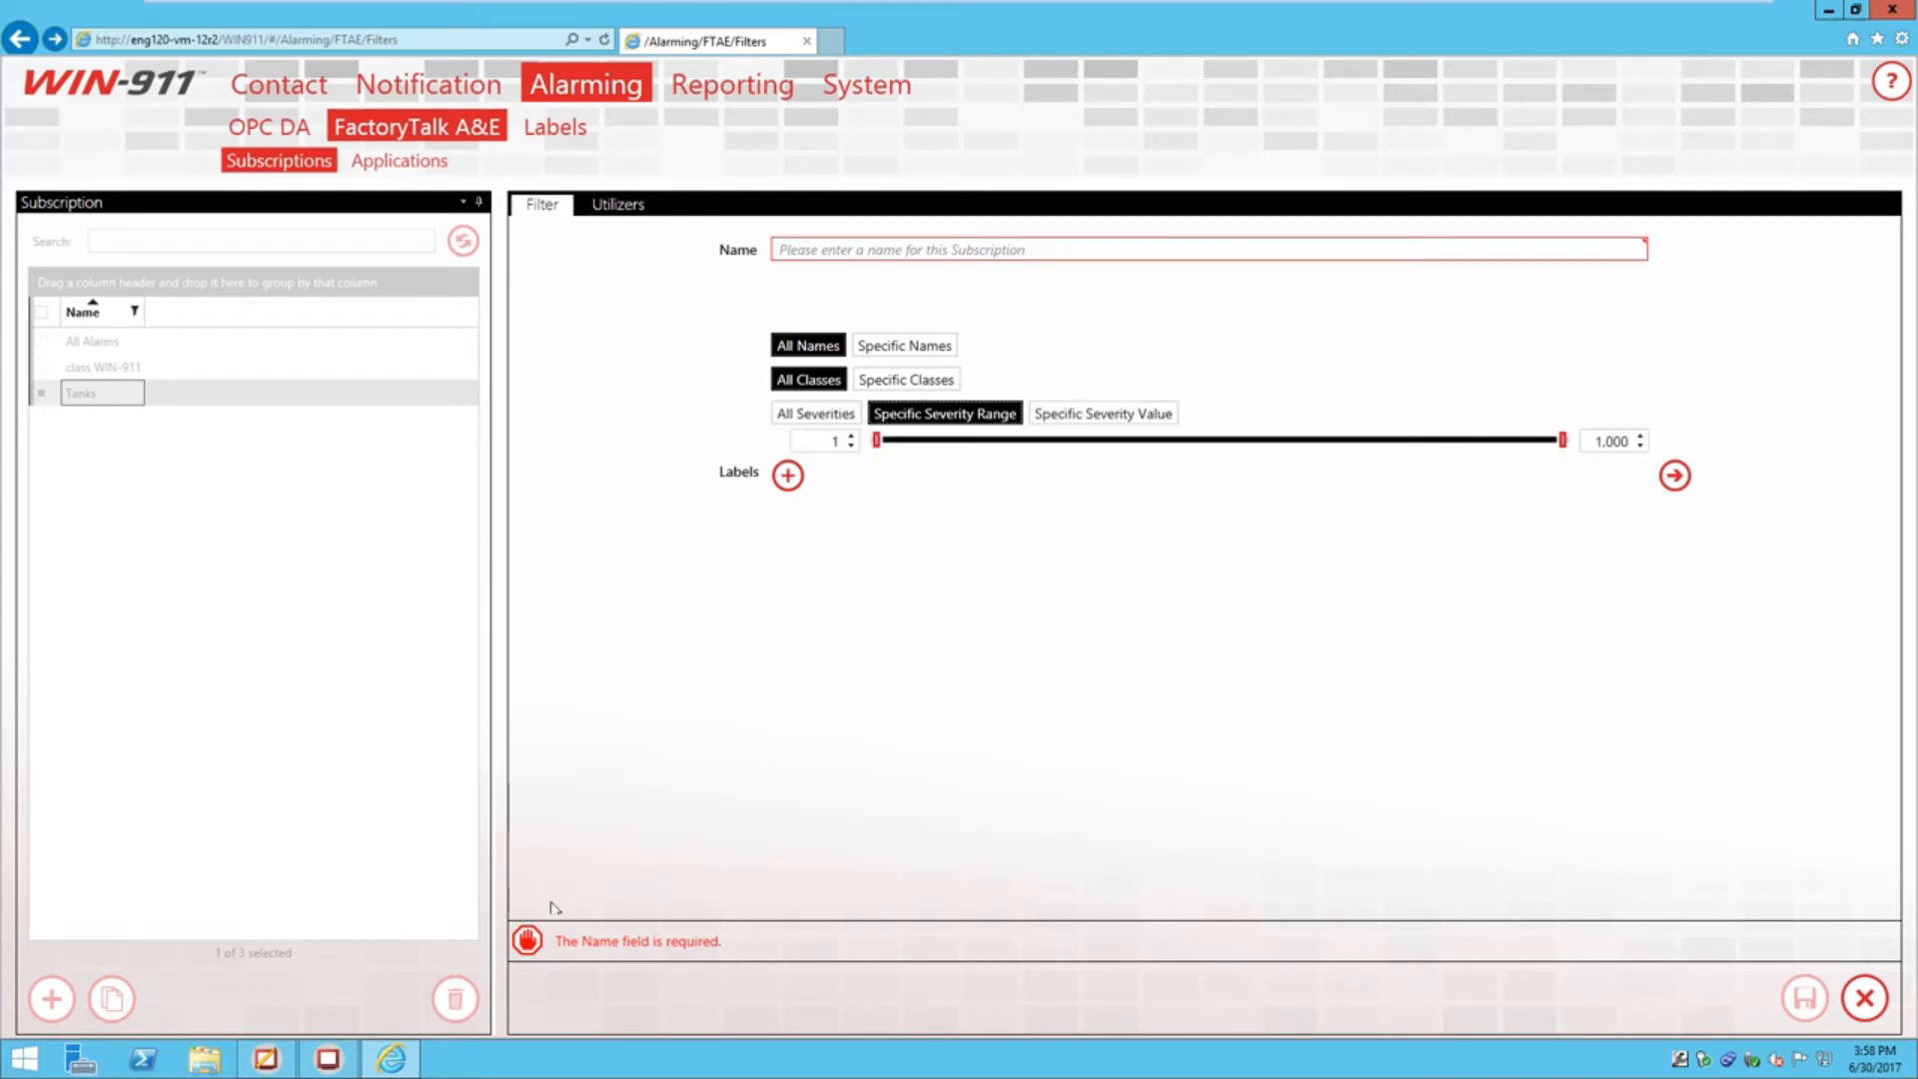
click(265, 1065)
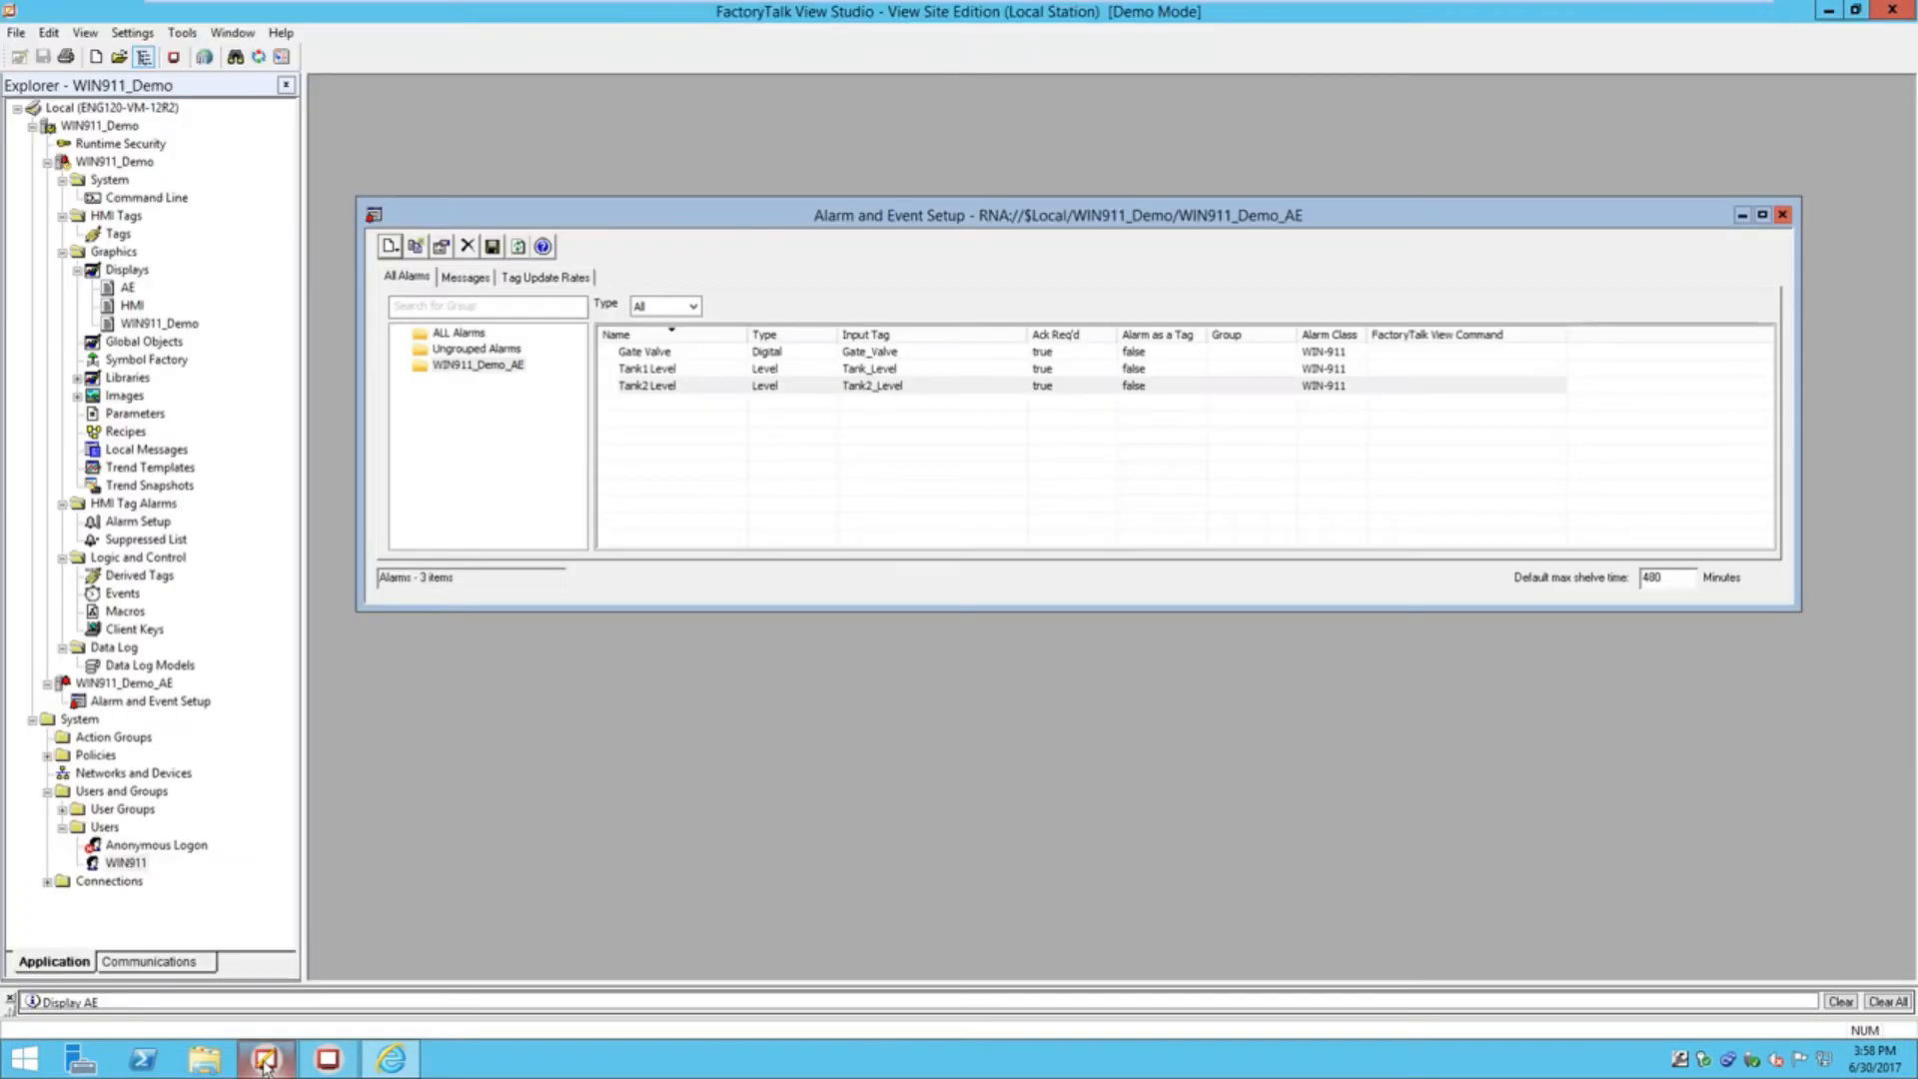
double_click(691, 356)
click(878, 403)
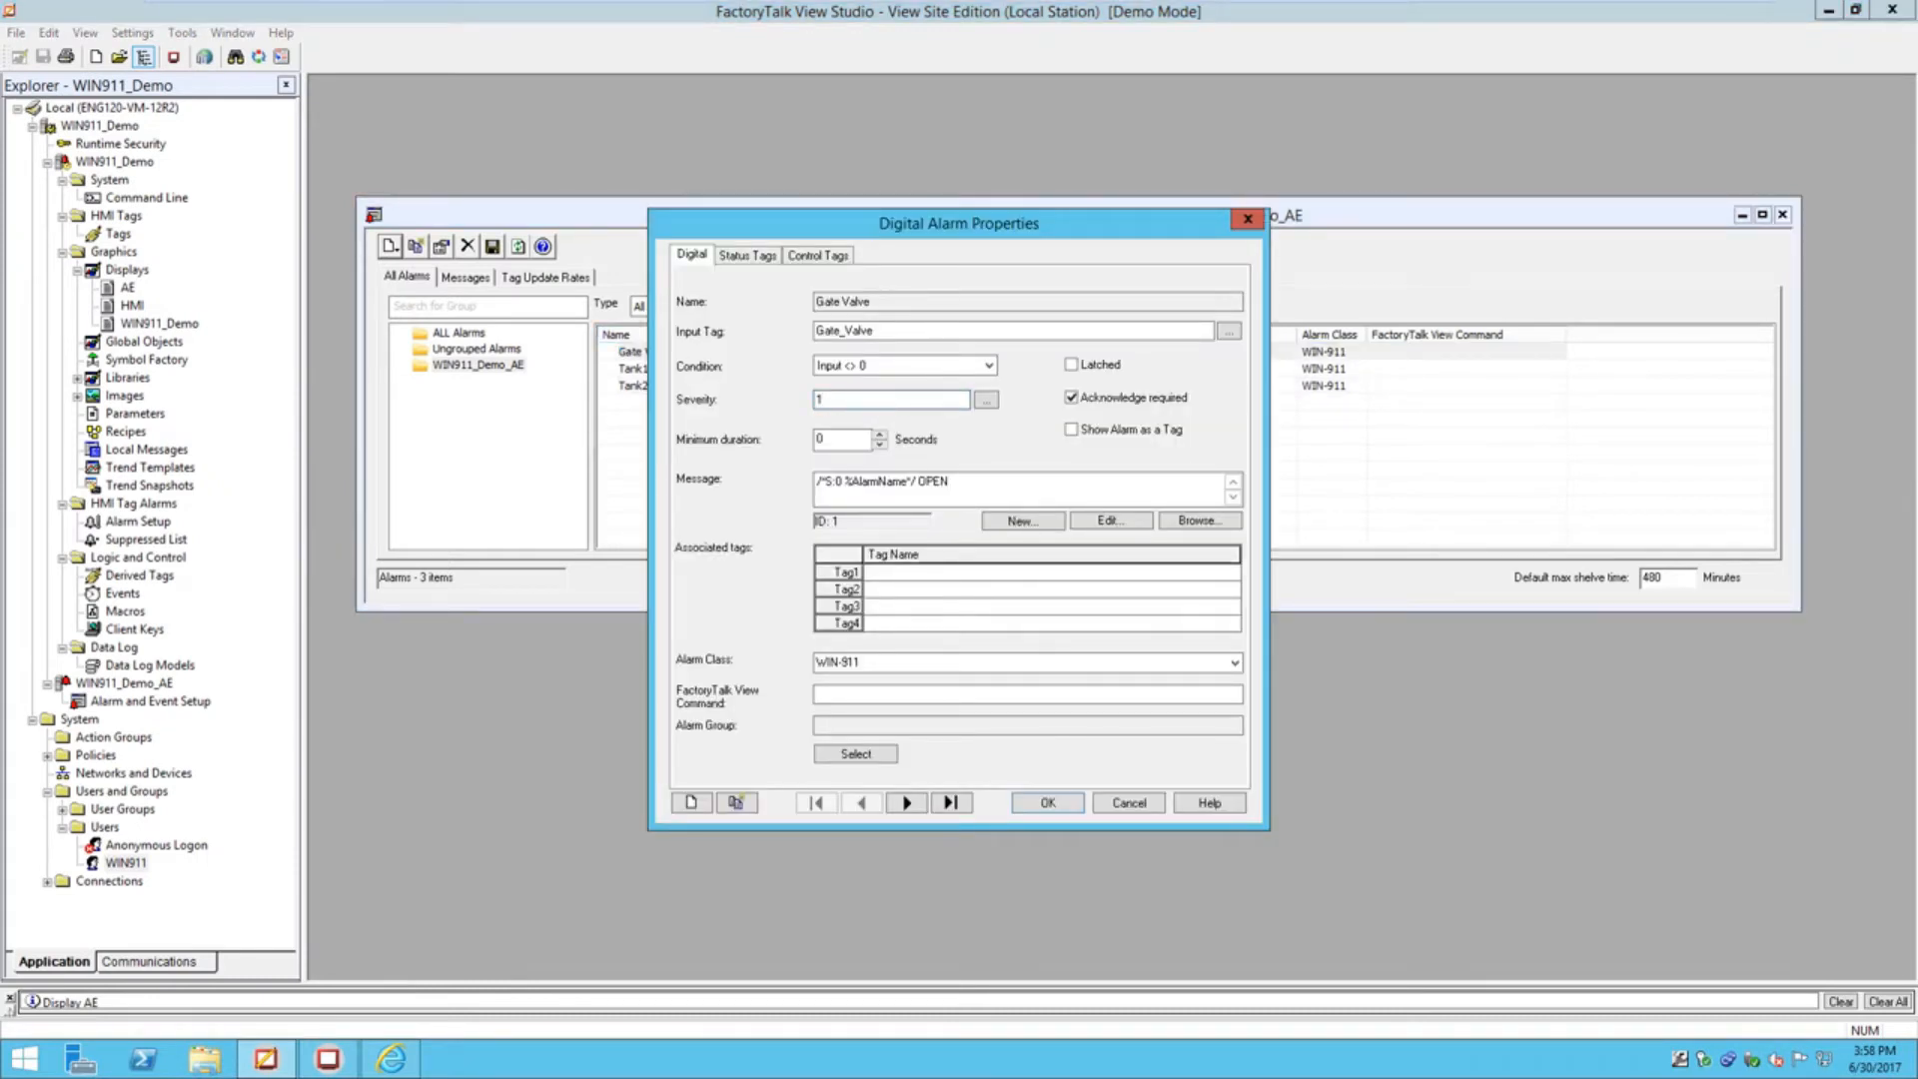
click(1130, 803)
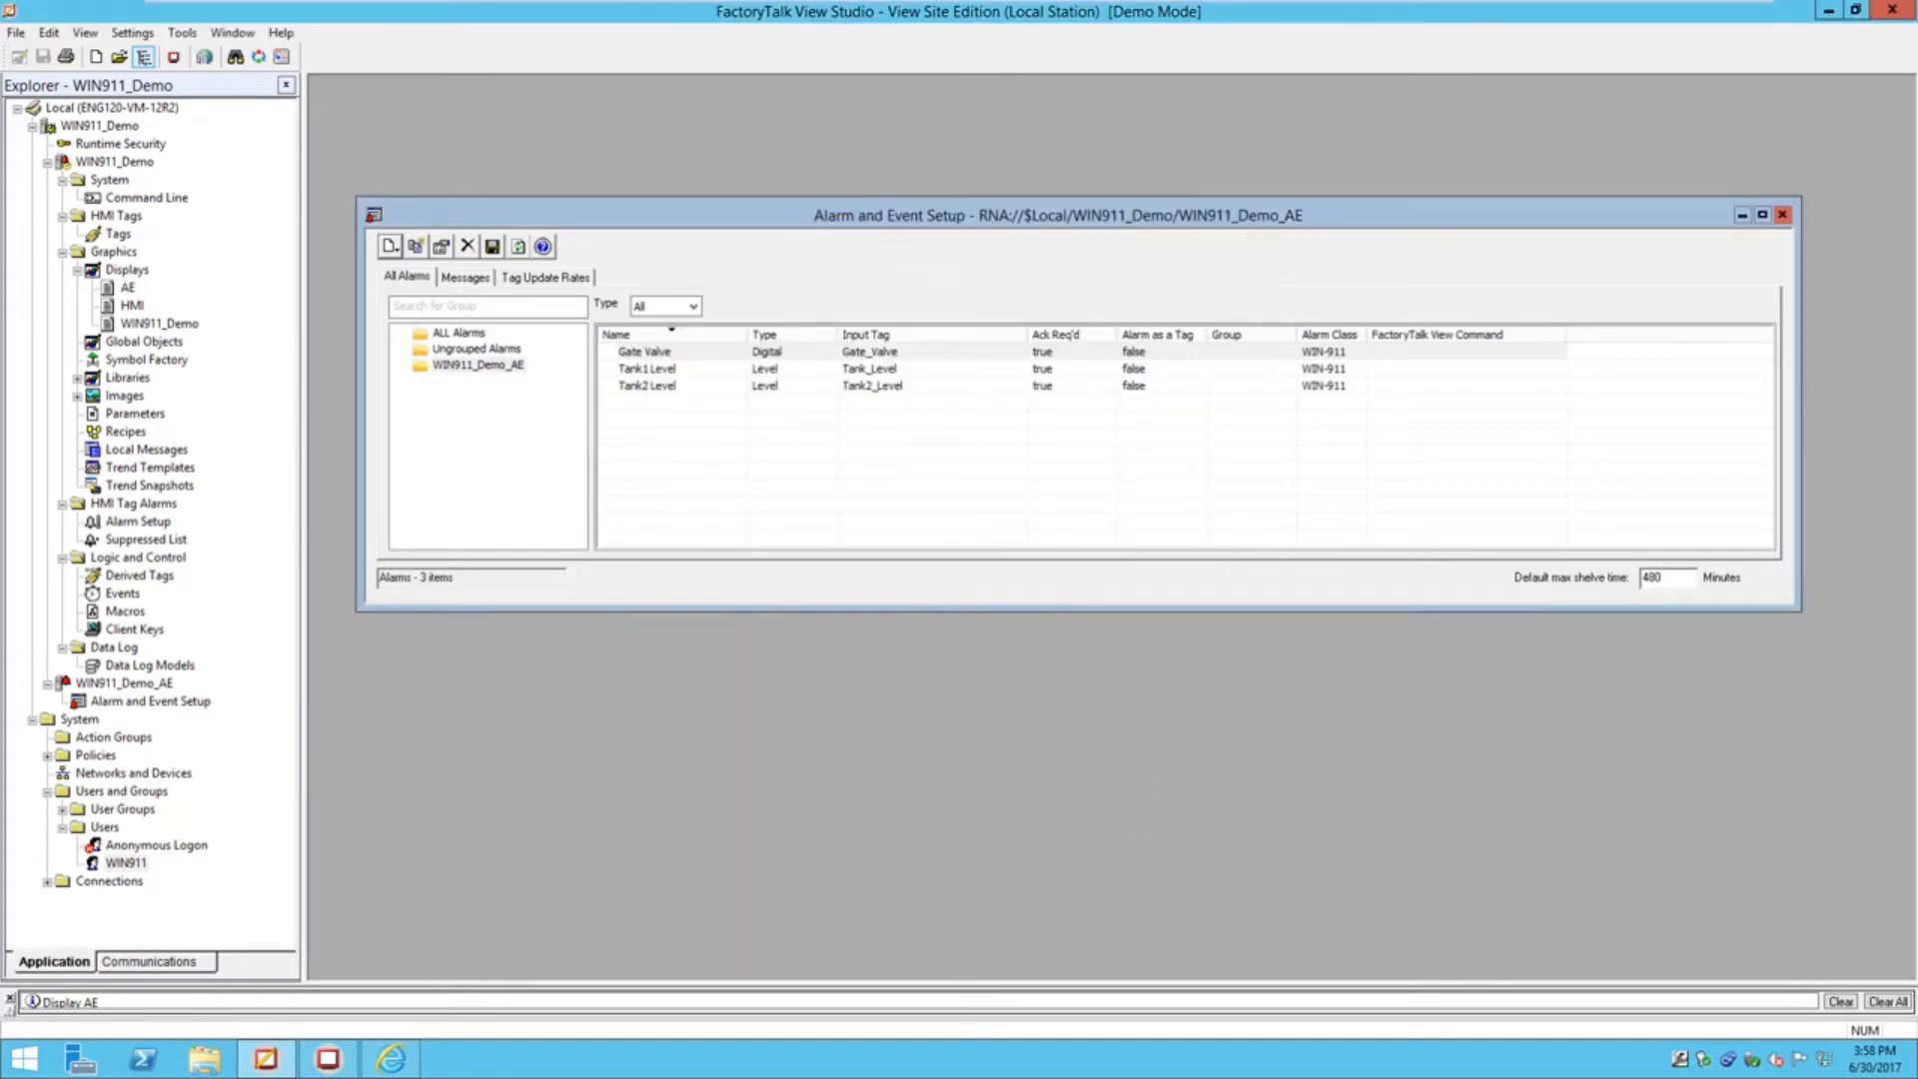
click(650, 388)
double_click(650, 387)
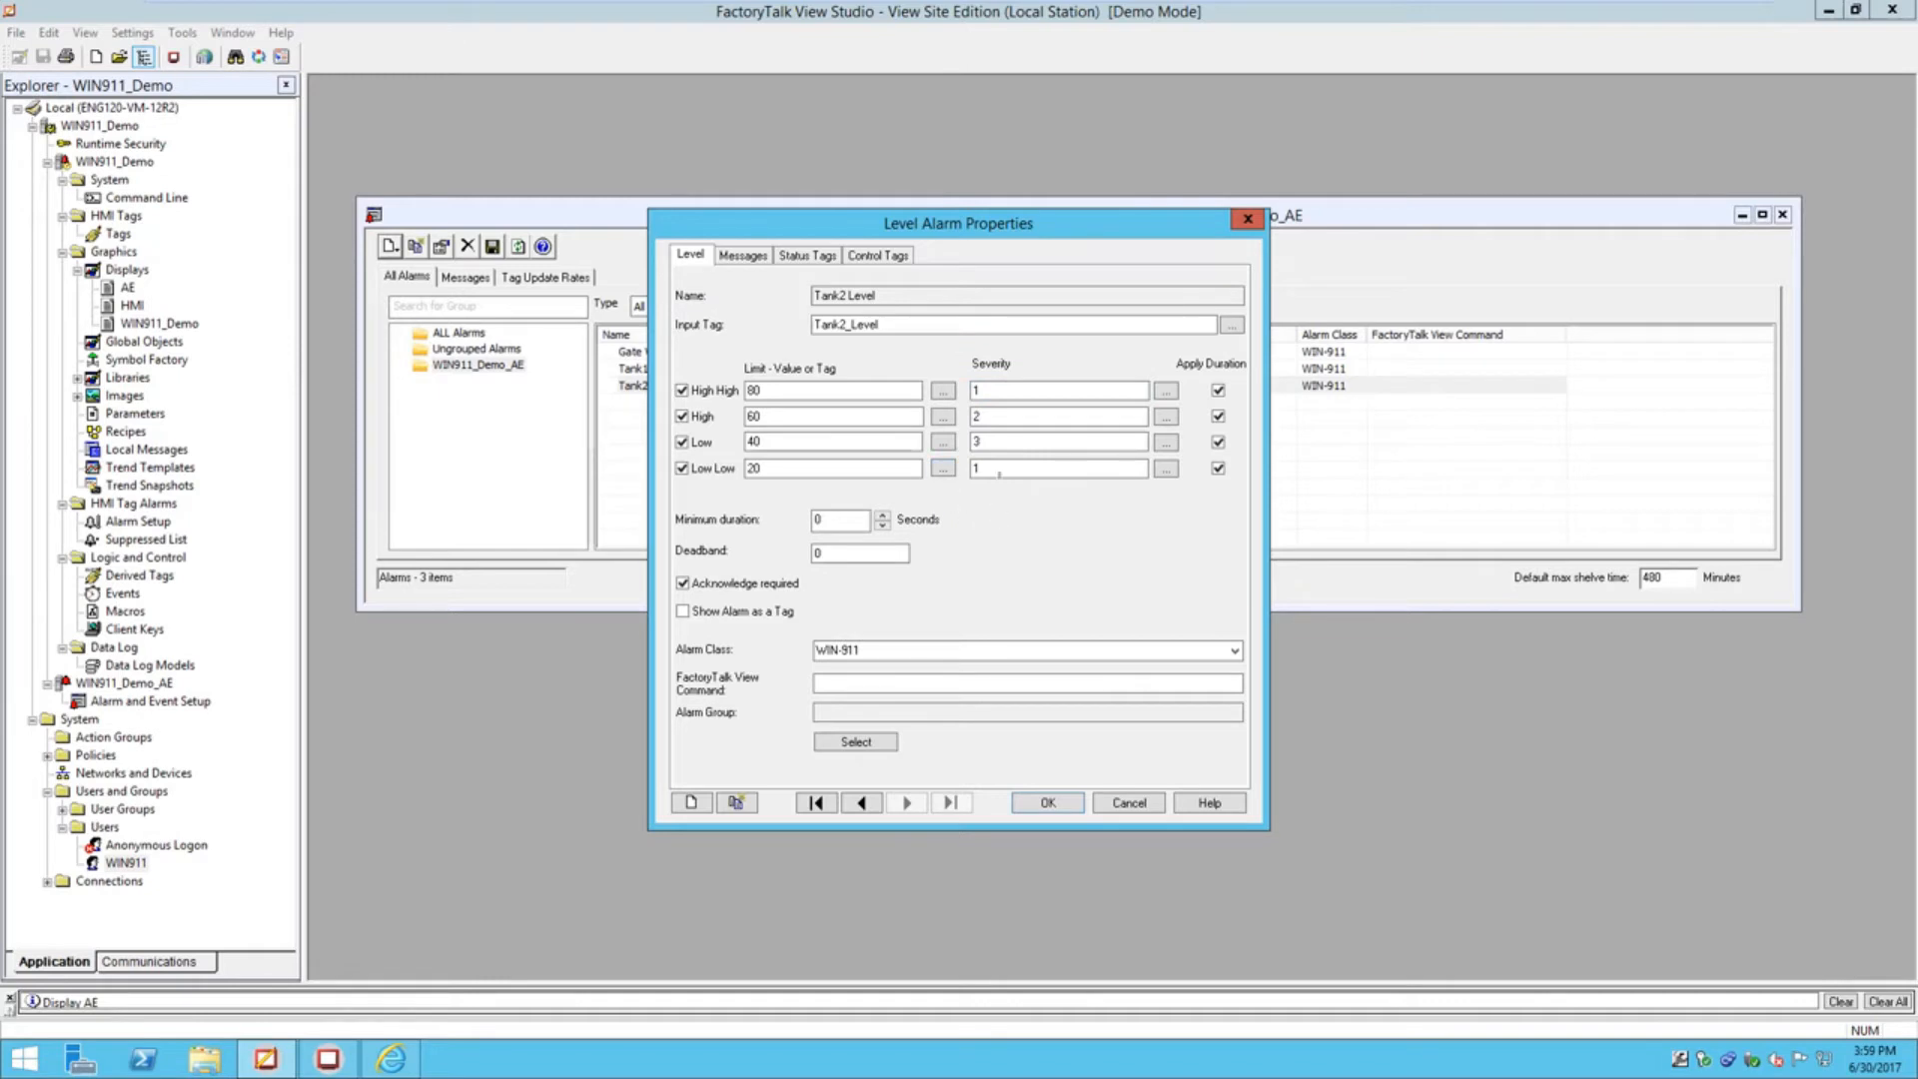
click(1133, 809)
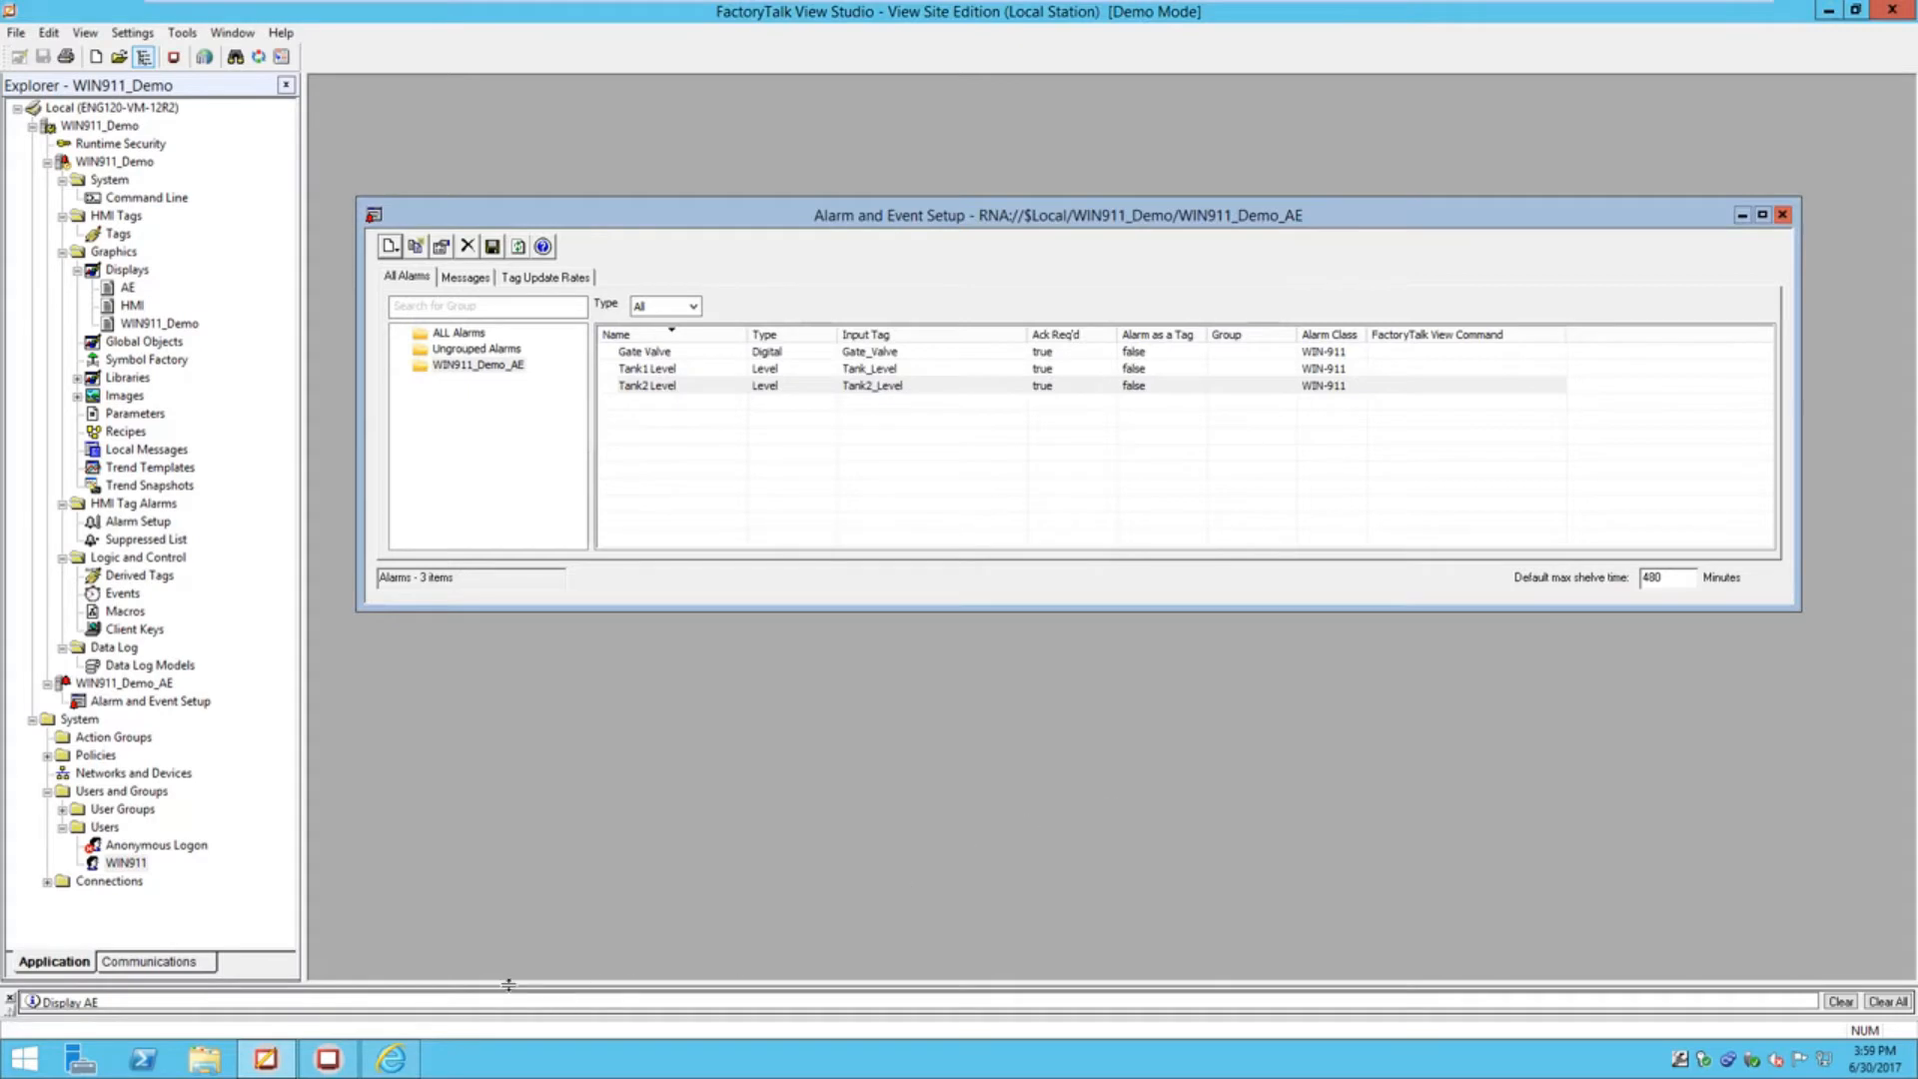
Back in WIN-911, set the severity filter to a single Value of 1
click(391, 1058)
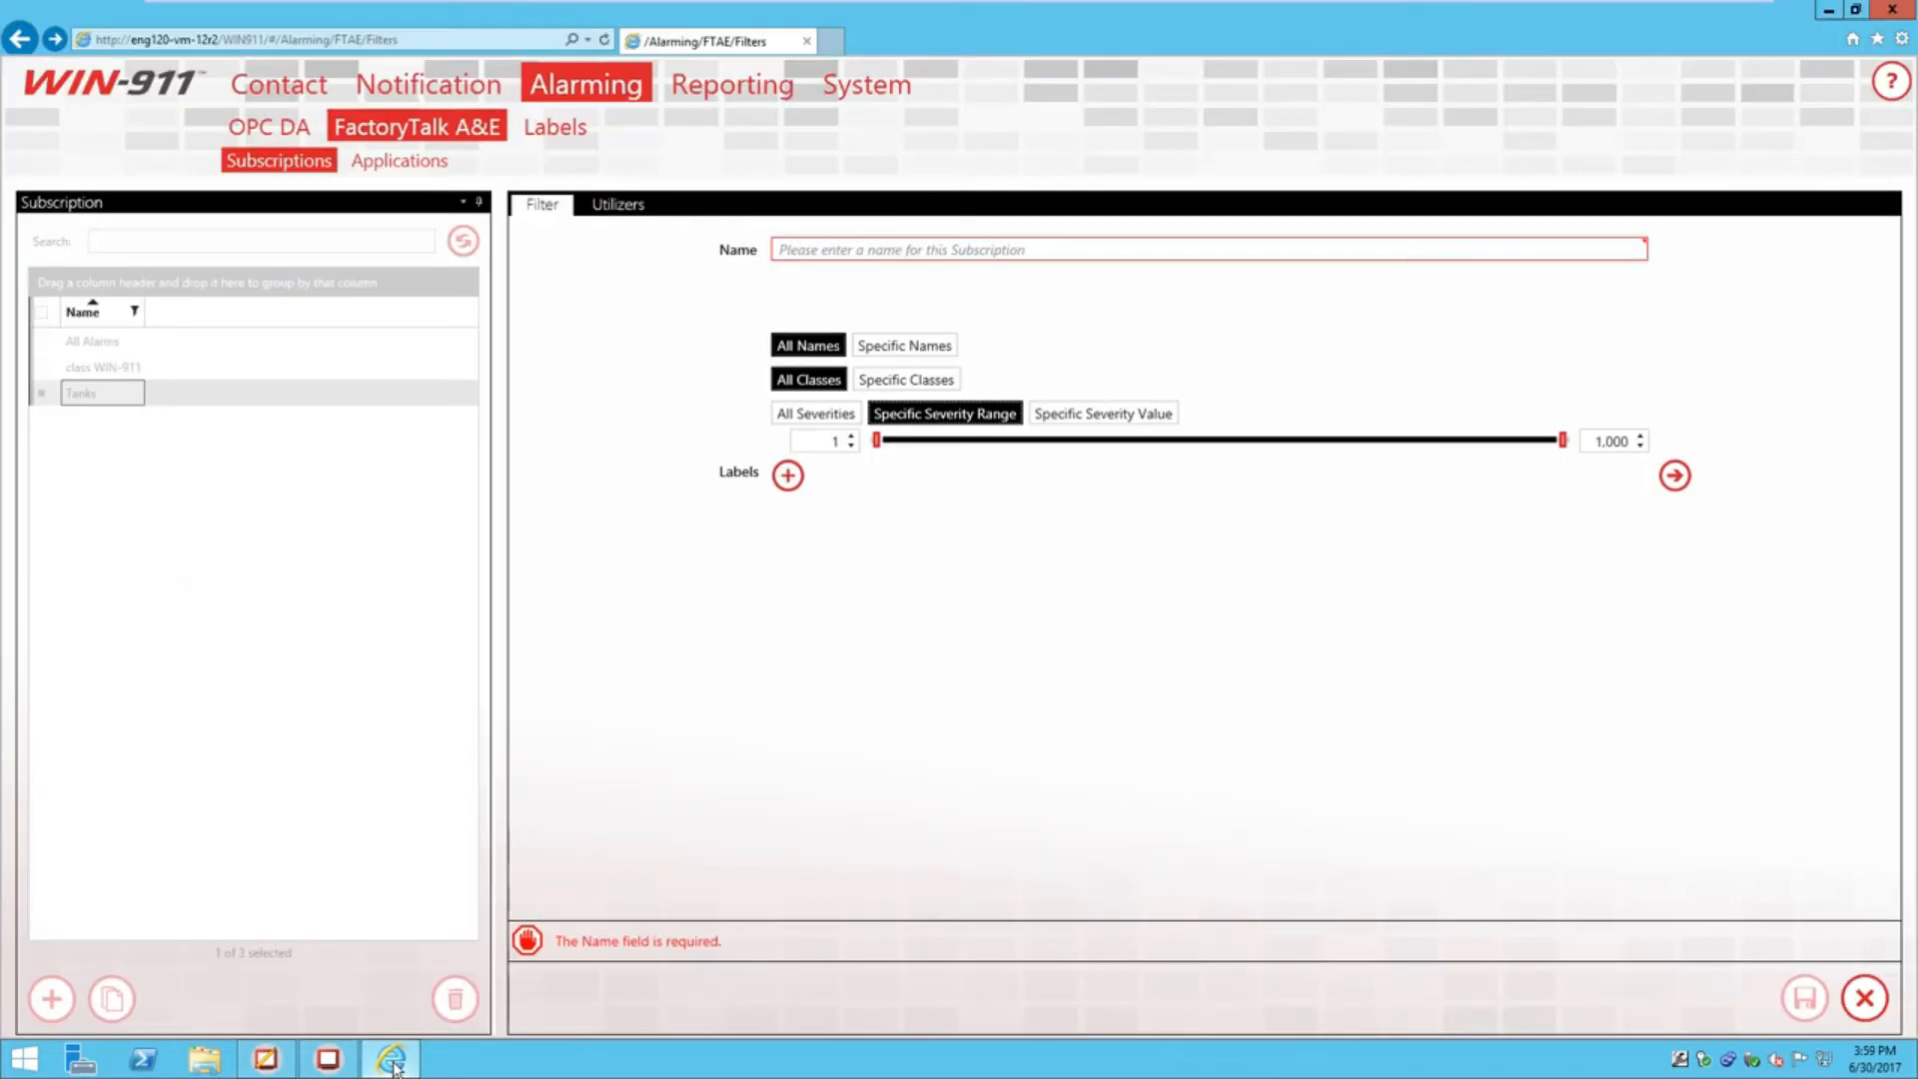
click(1103, 413)
double_click(902, 443)
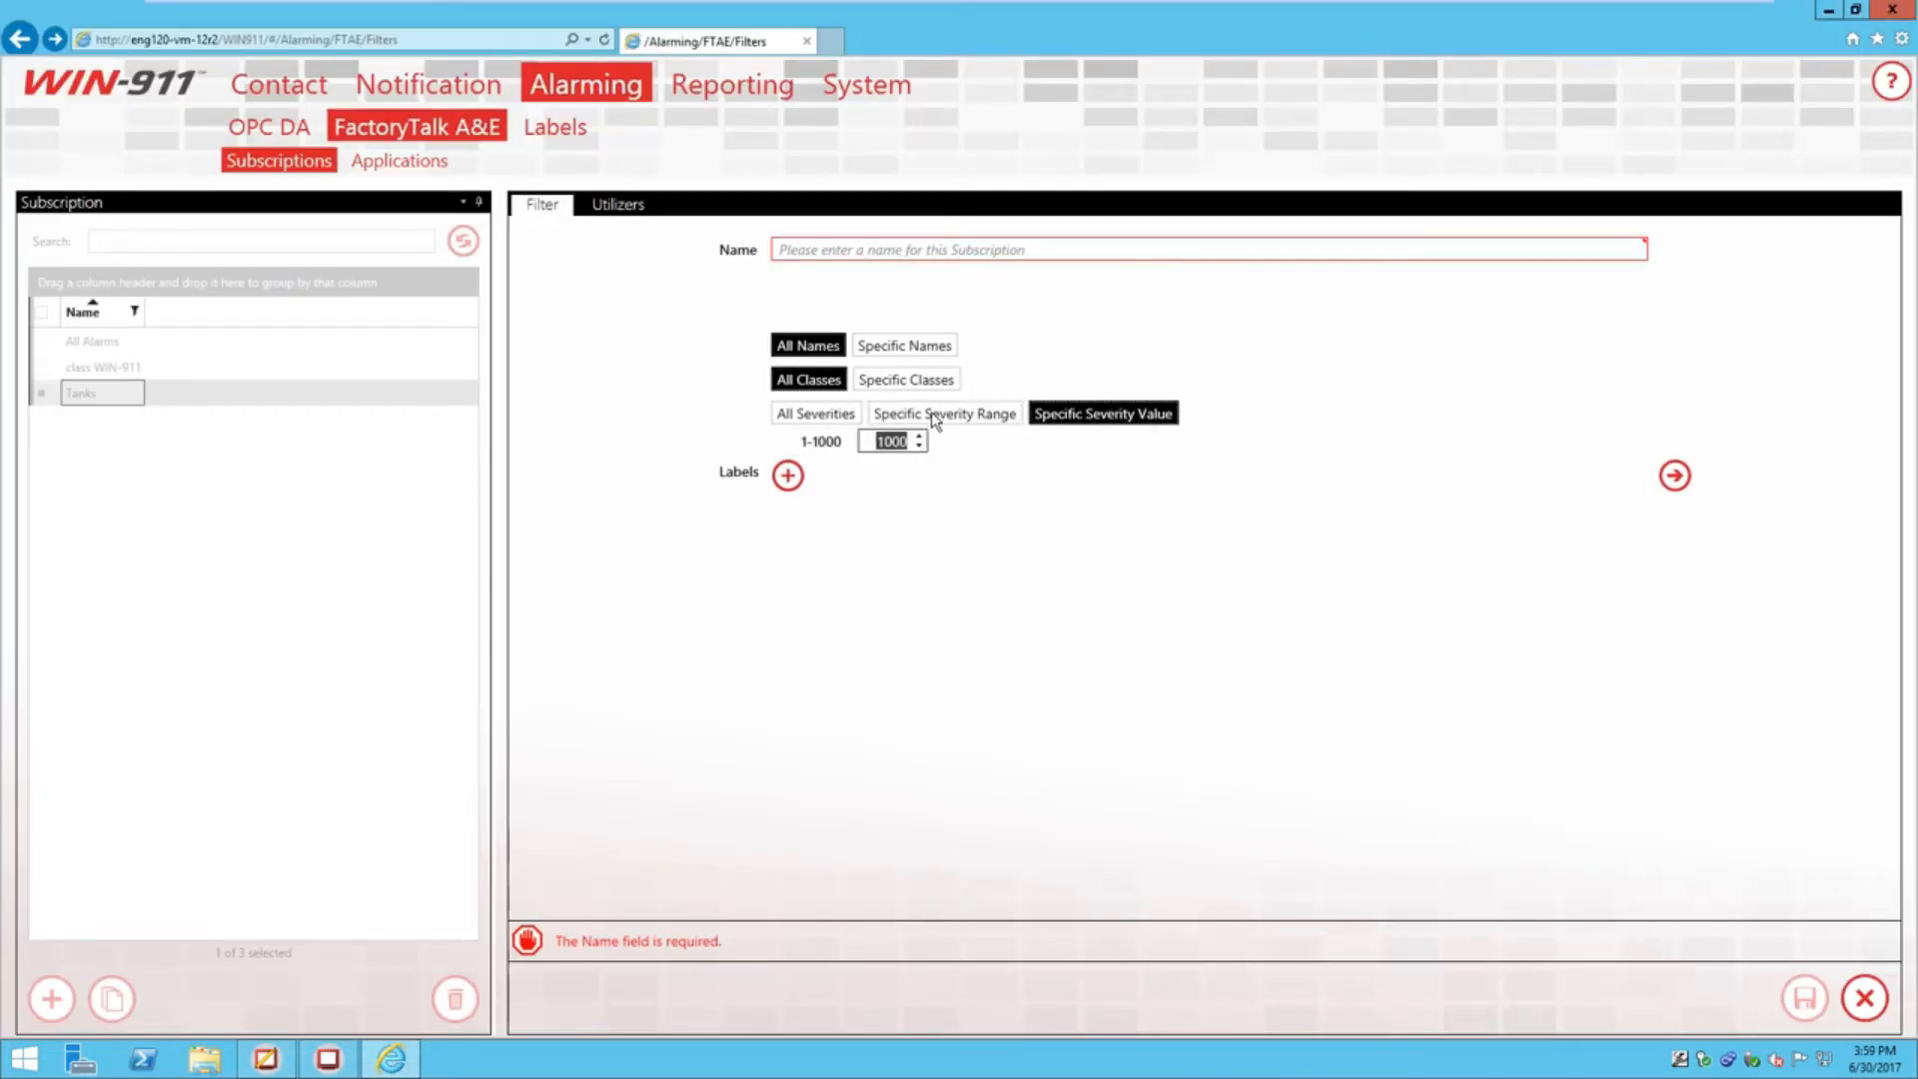
text(1)
Name the subscription 'Severtity 1', attach the Critical label, save, and open the A&E Applications list
click(1064, 246)
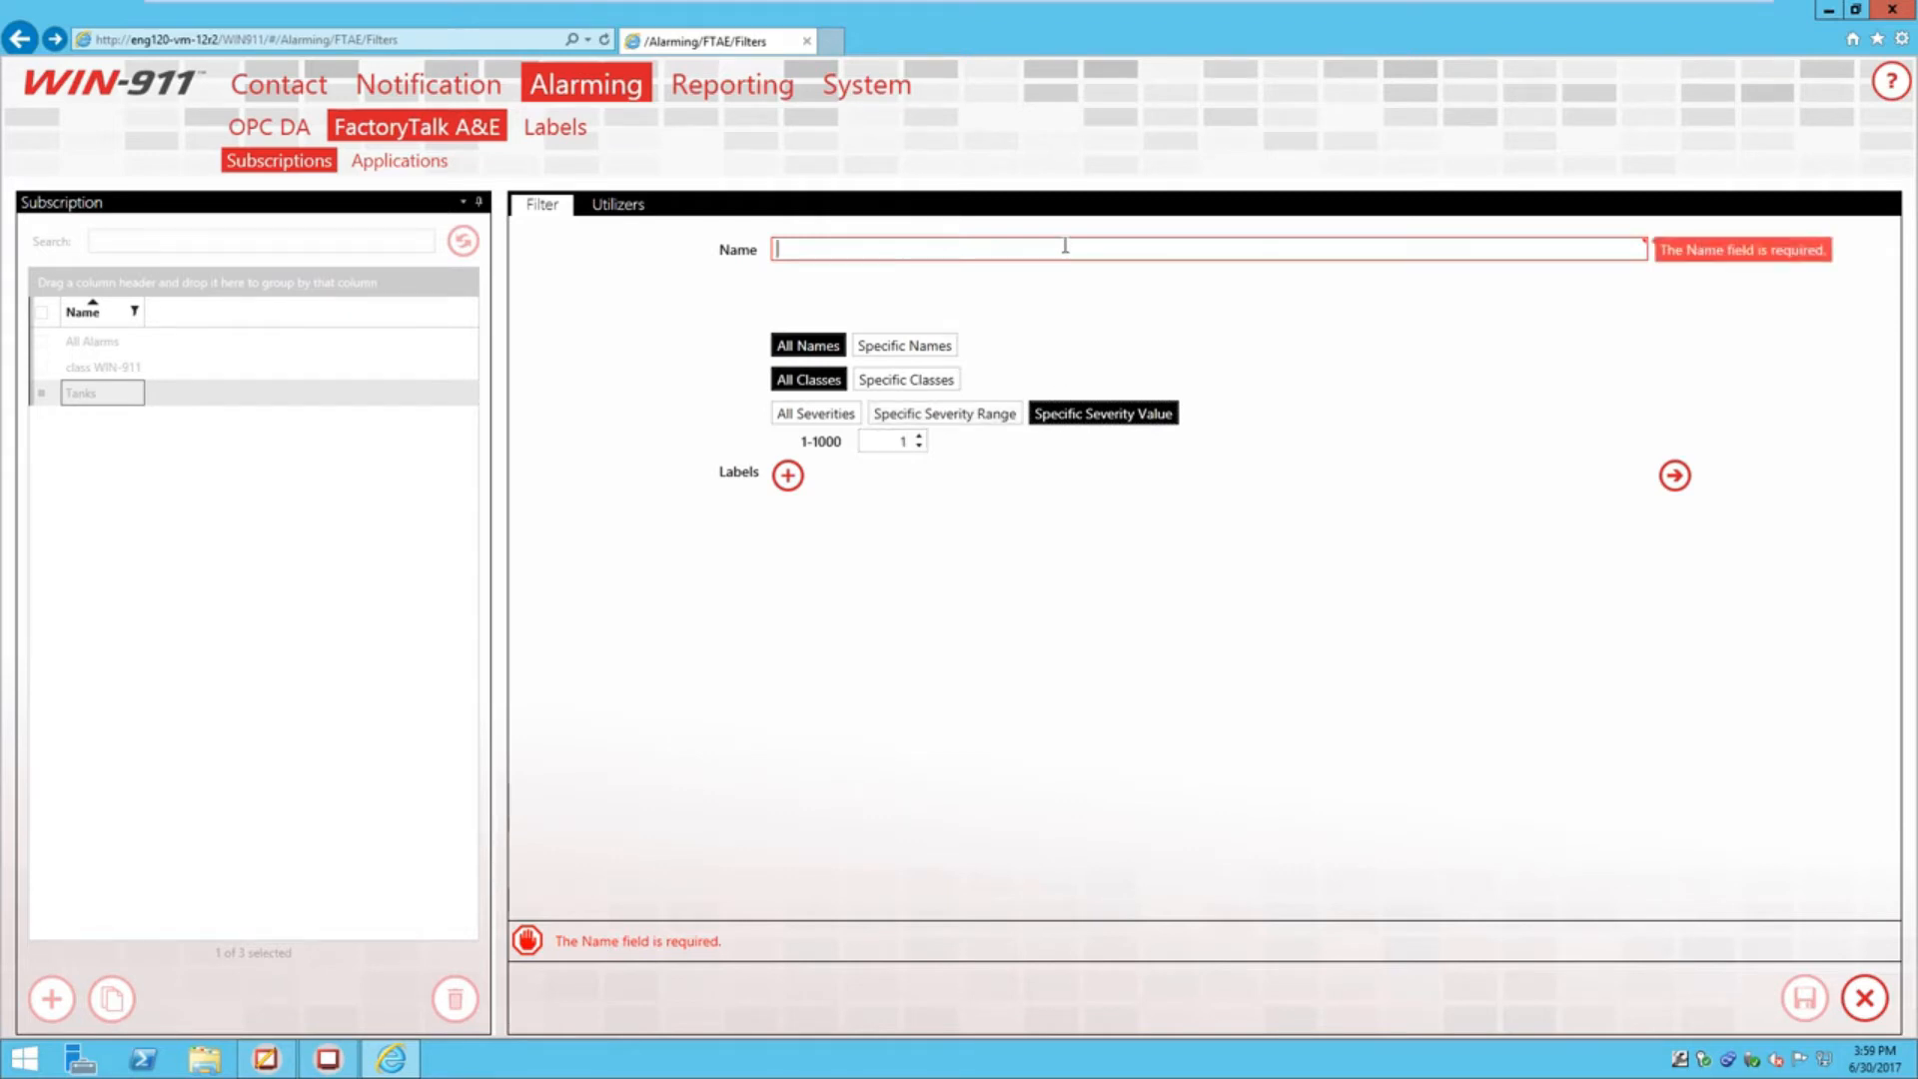
text(Sever)
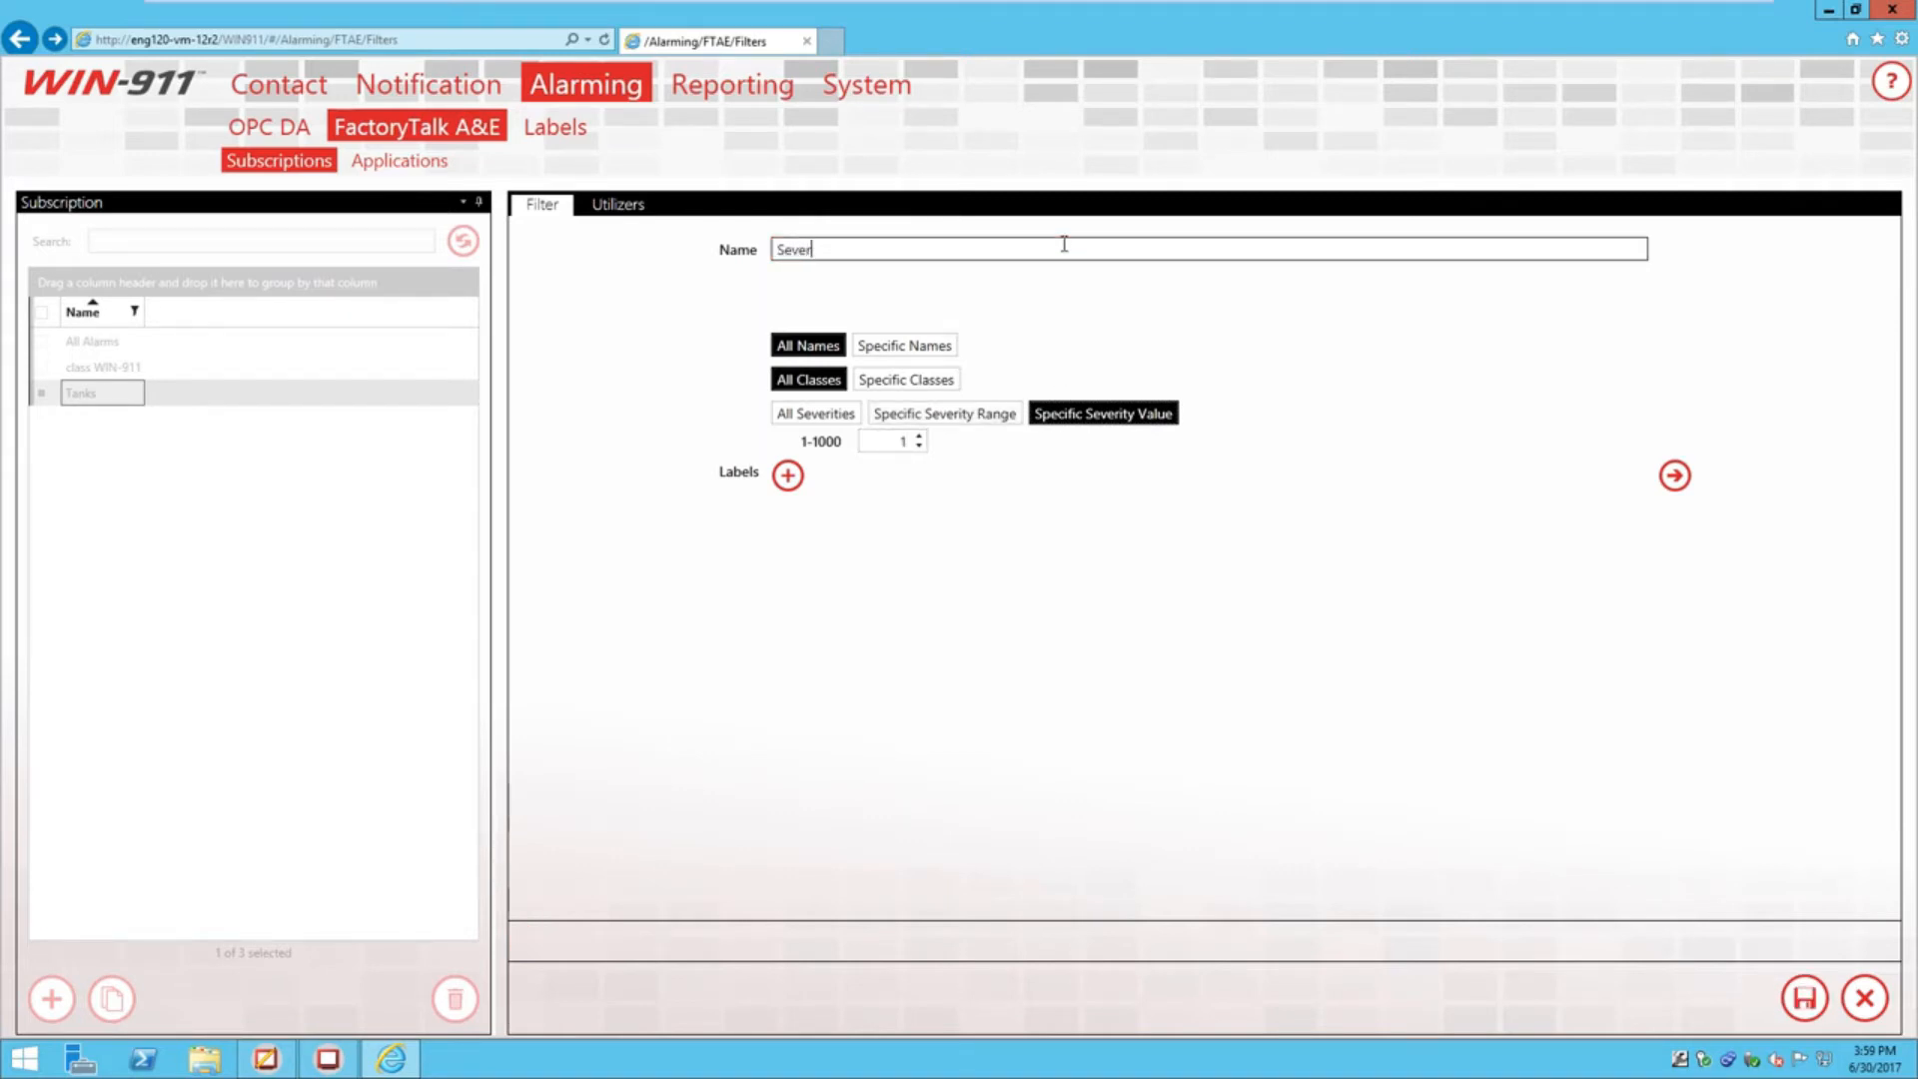
text(tity 1)
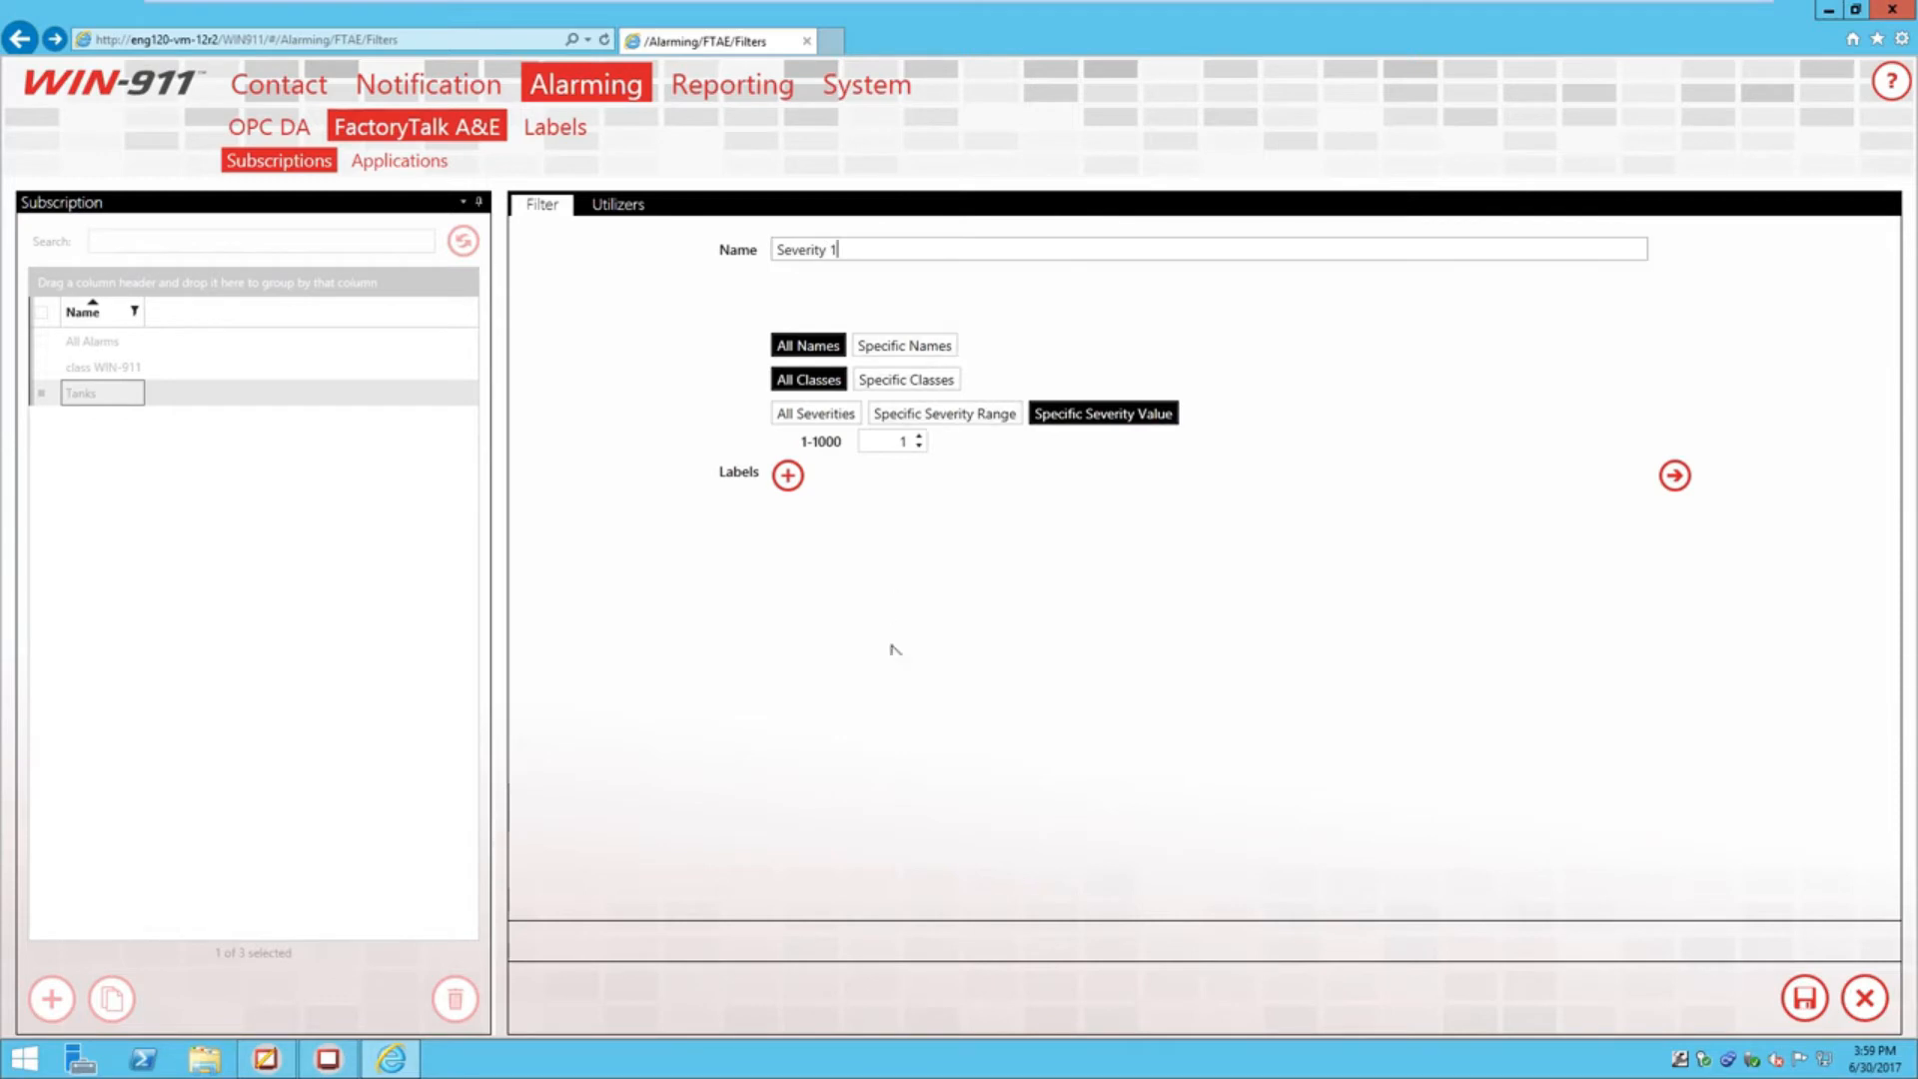
click(787, 476)
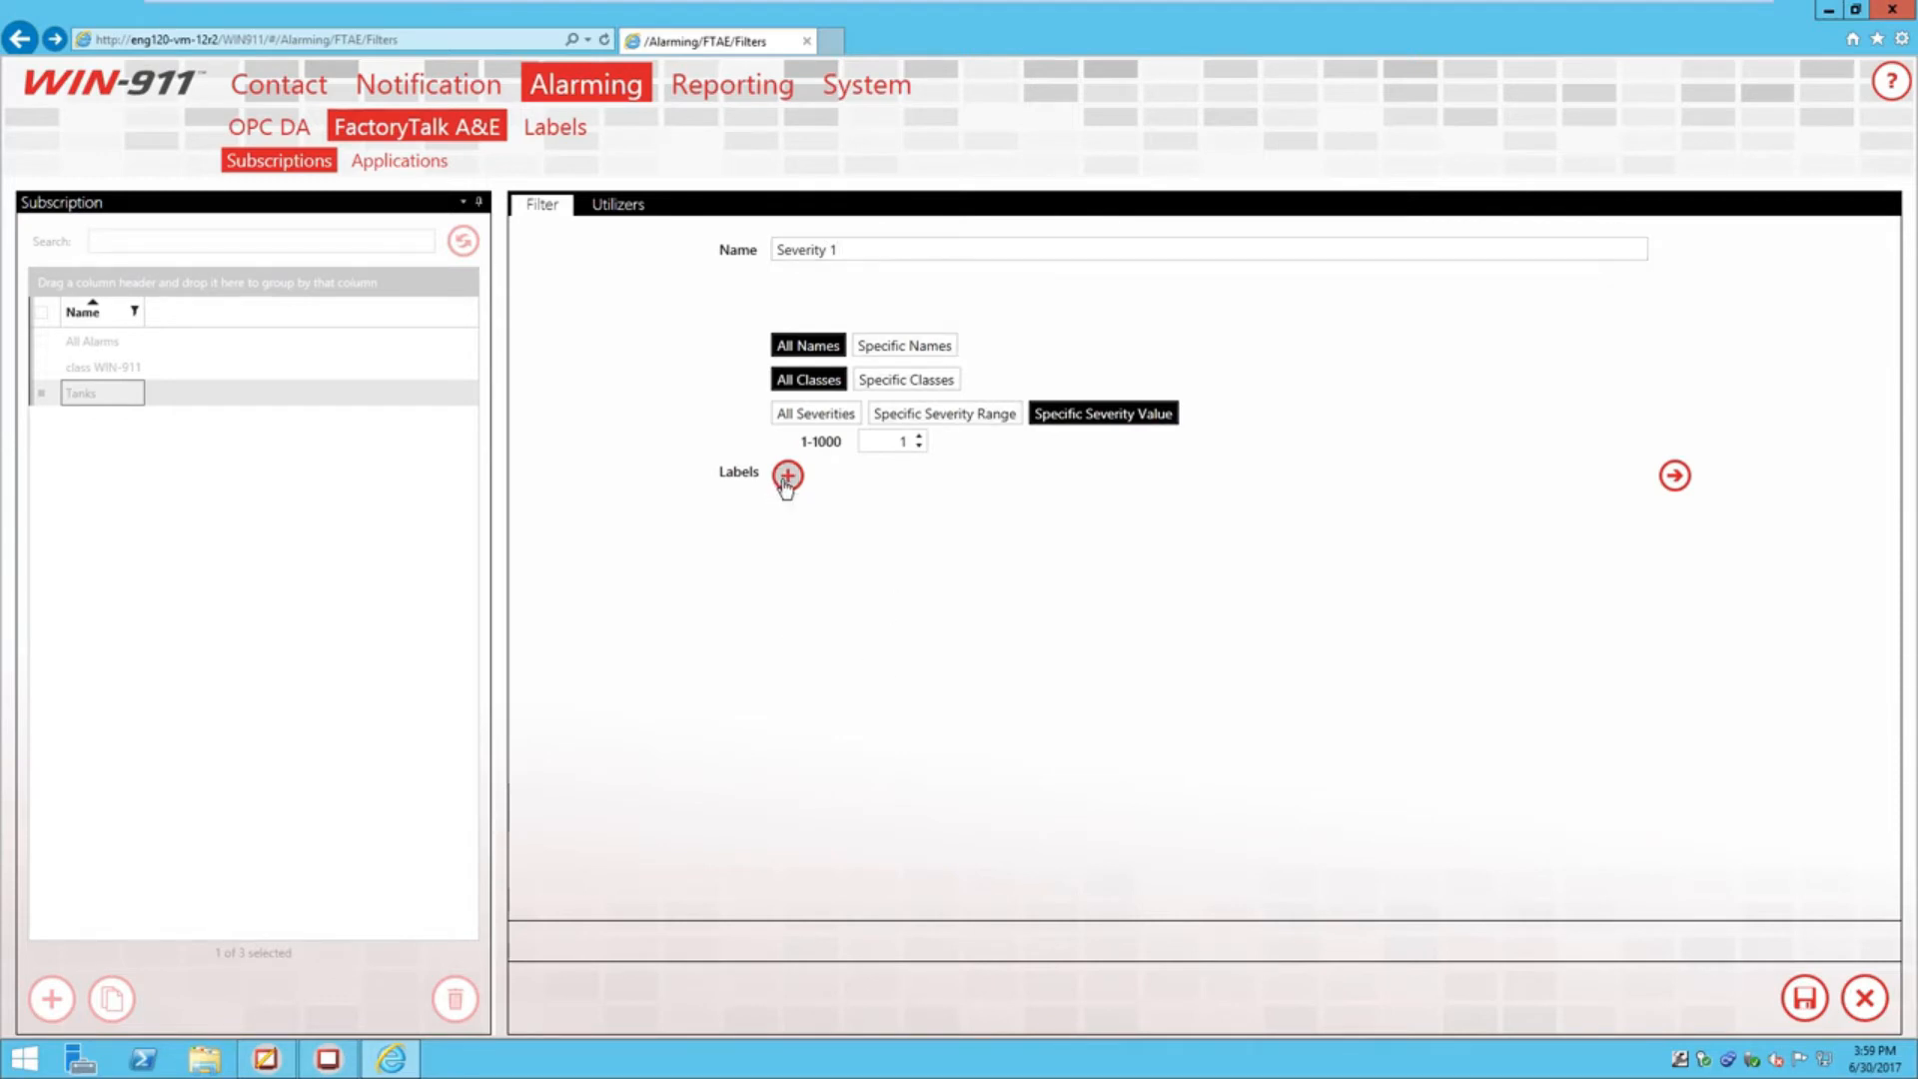
click(795, 508)
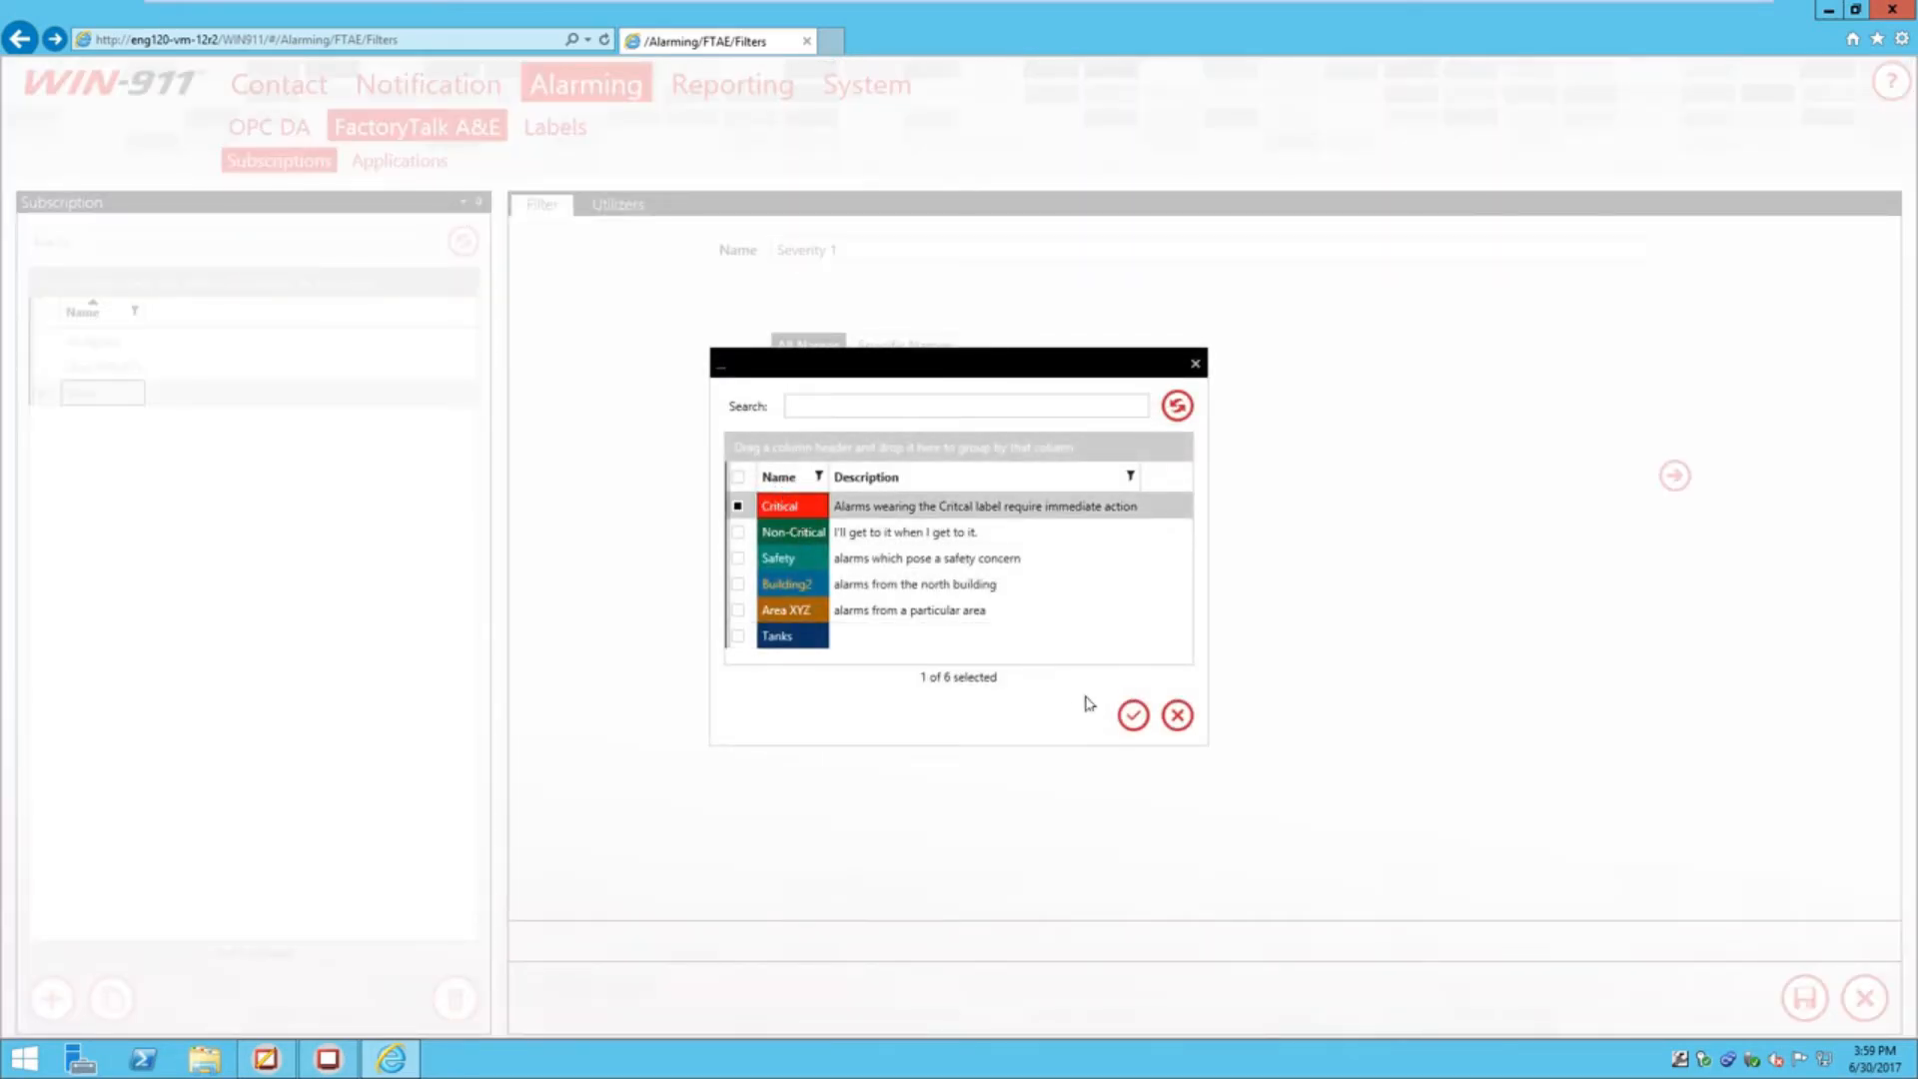
click(1132, 714)
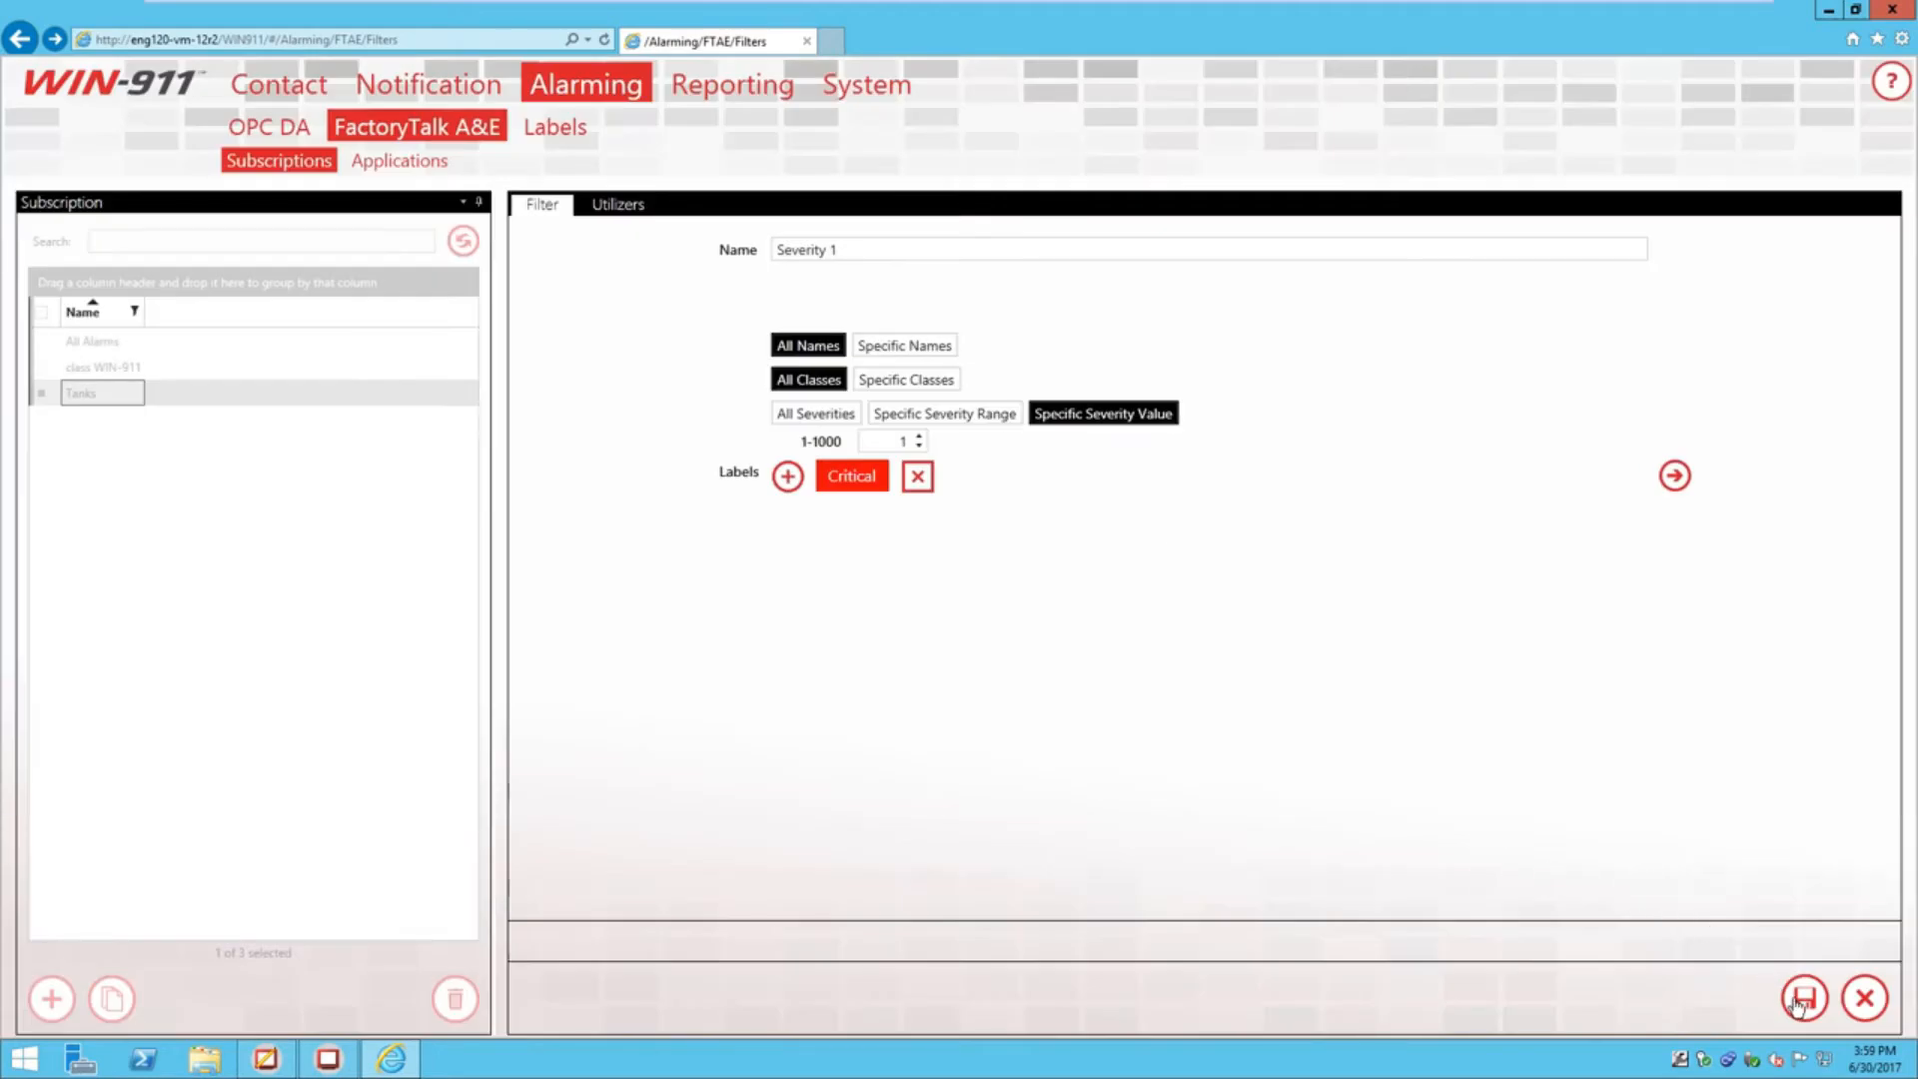
click(1801, 999)
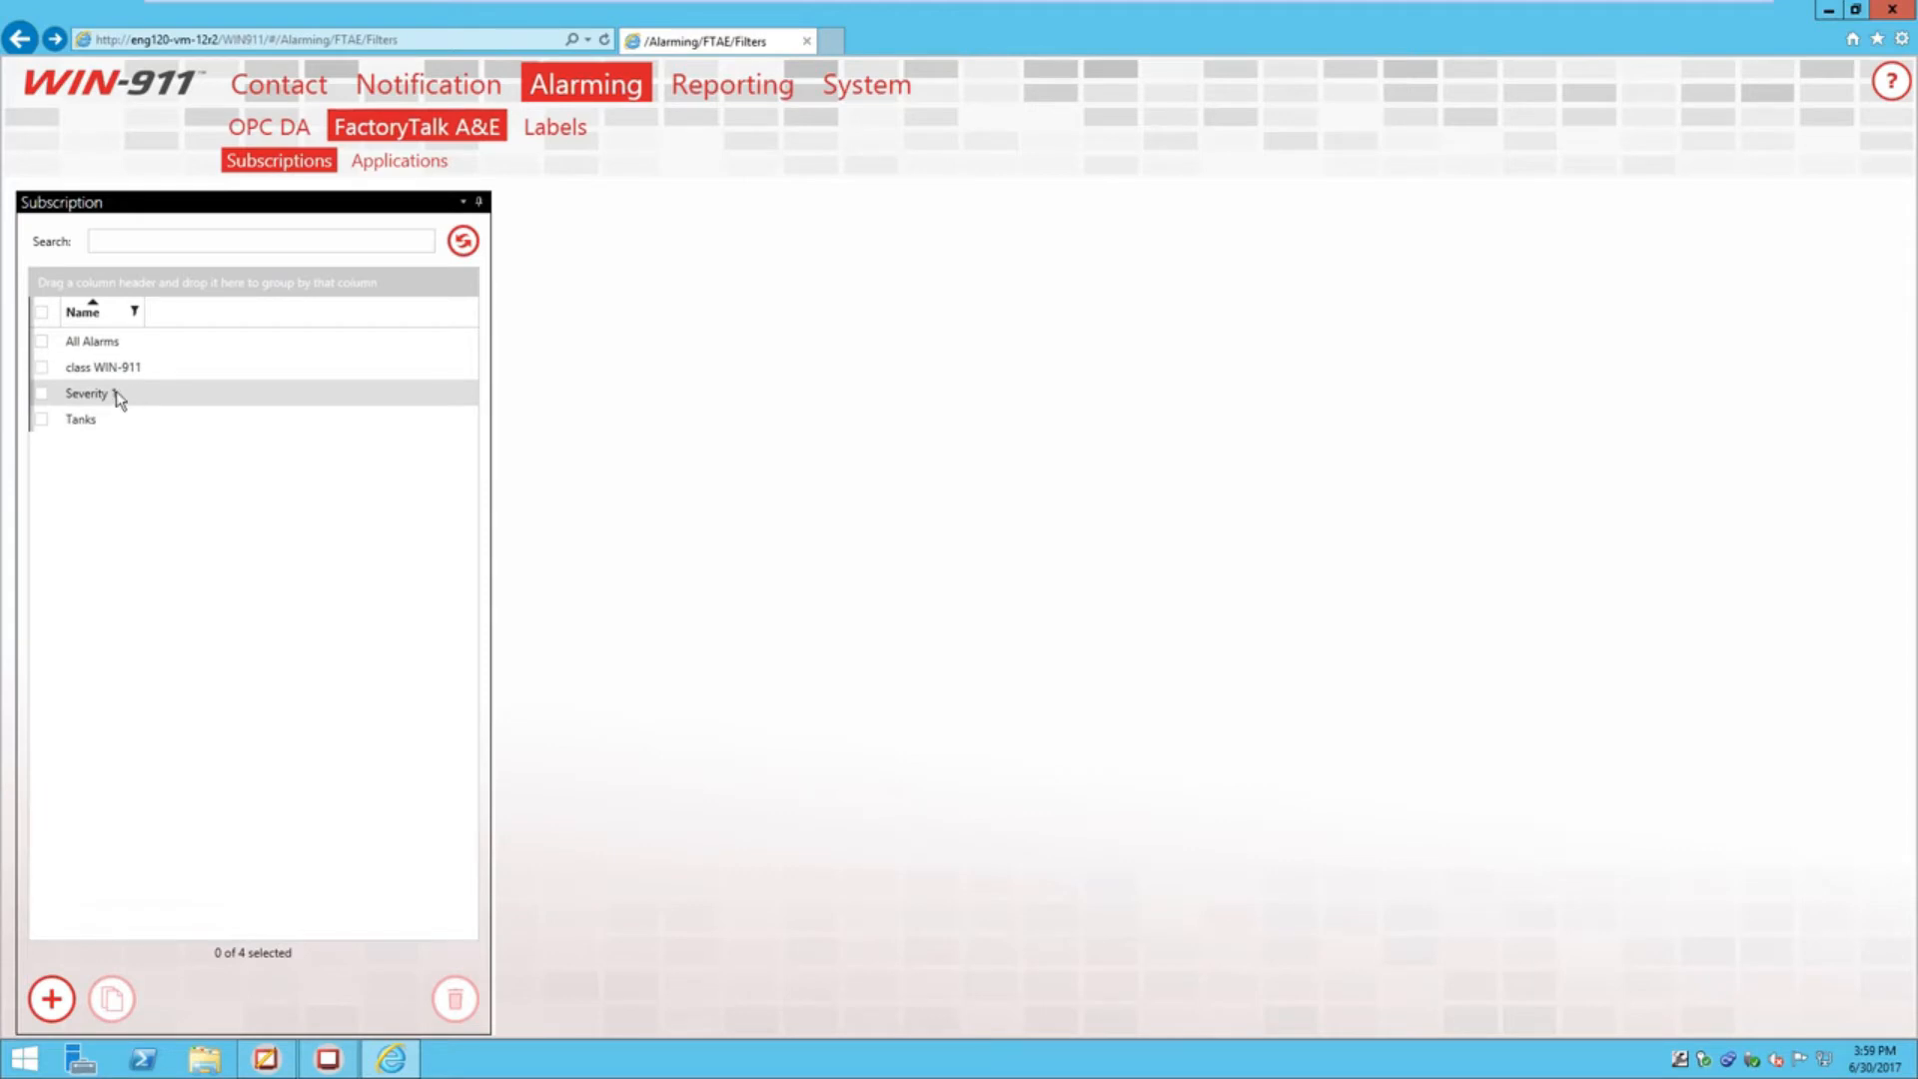
click(413, 178)
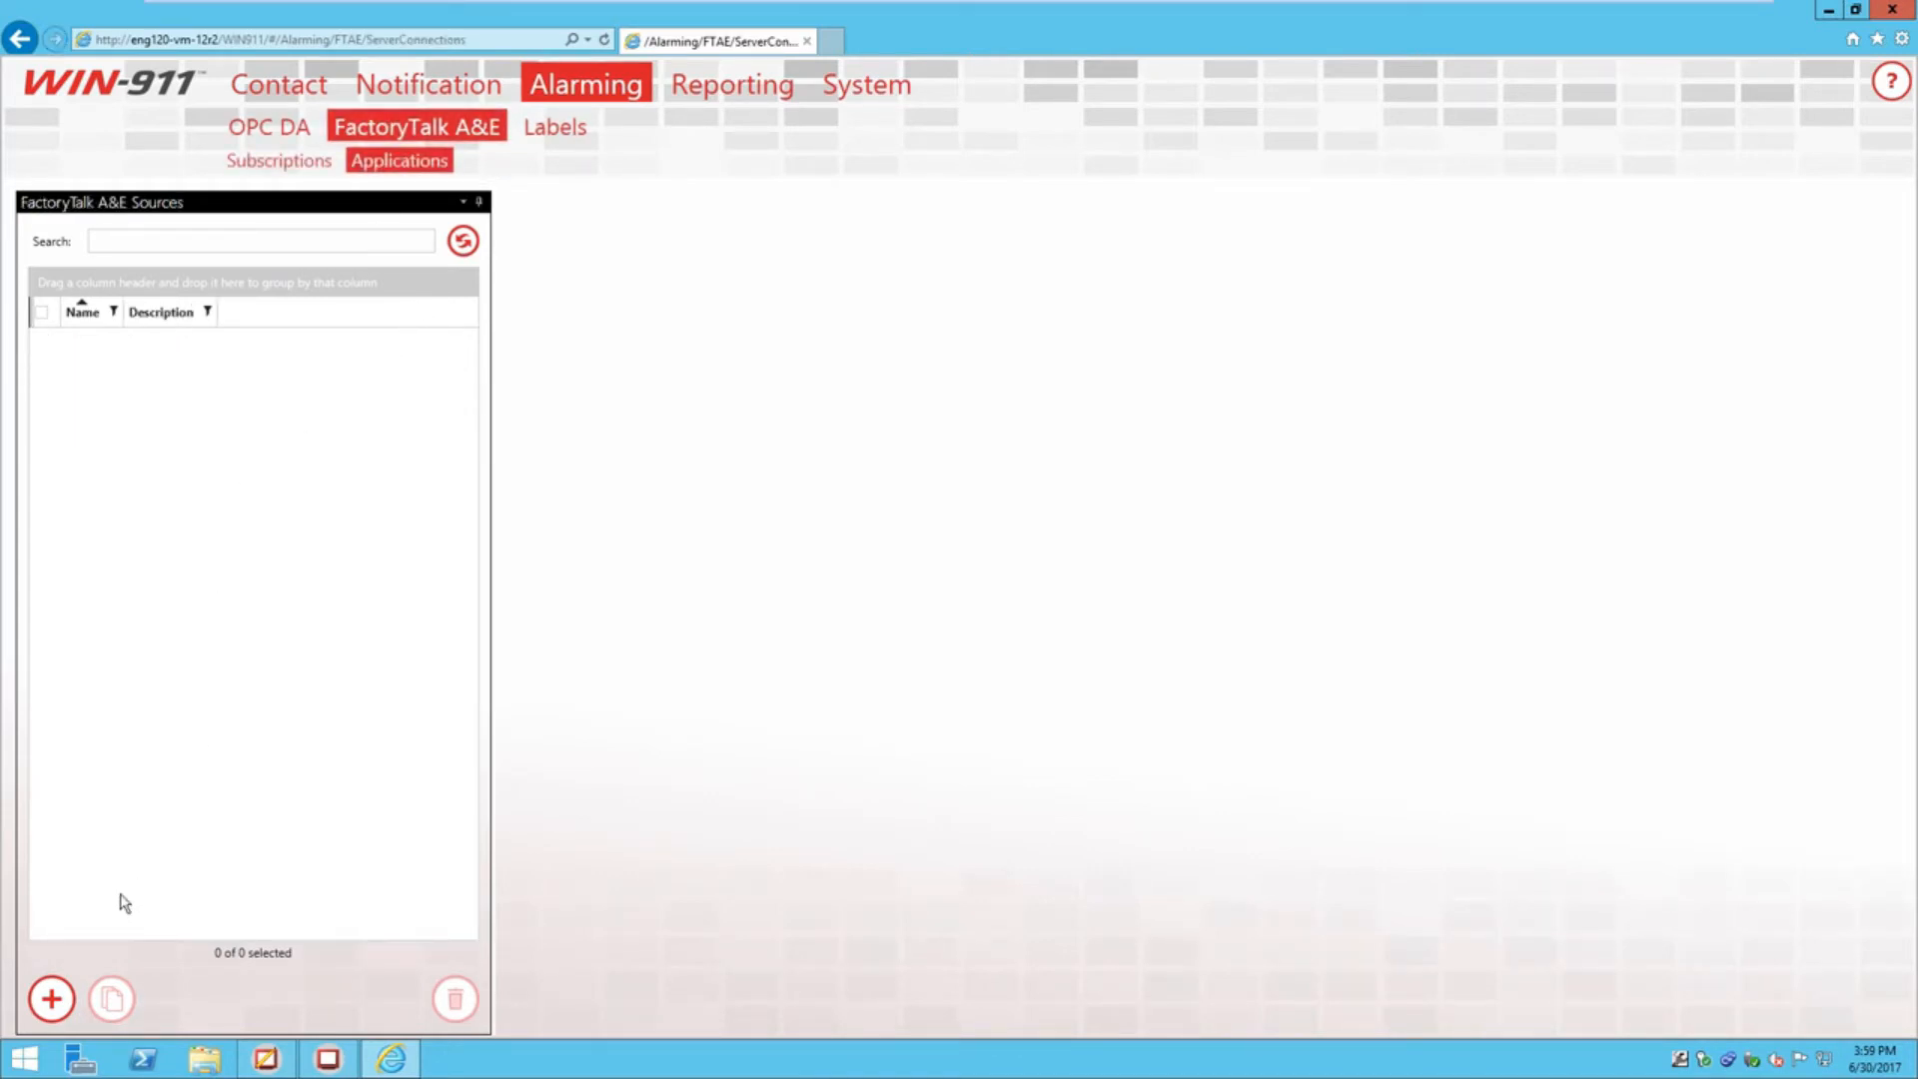
Add a new FactoryTalk A&E connection named 'ftae demo' of type Local
click(45, 1010)
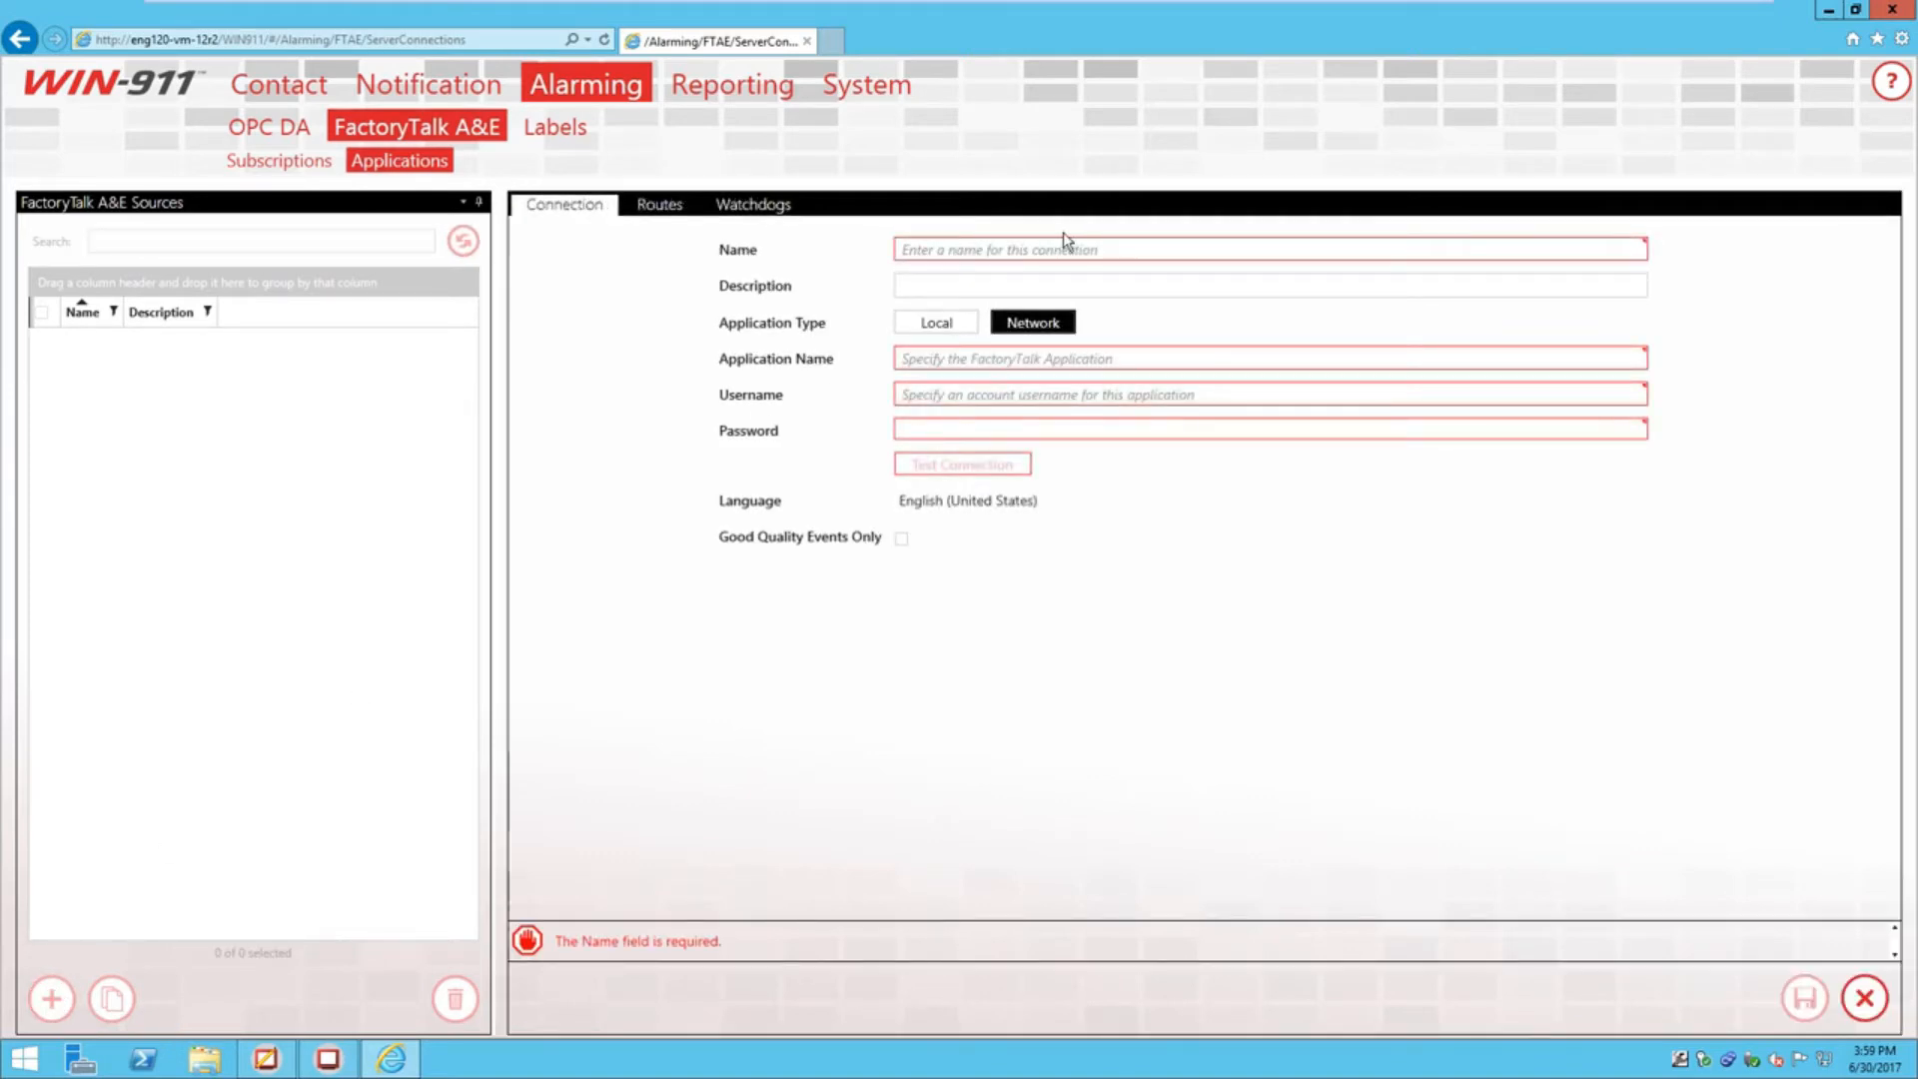
click(1068, 247)
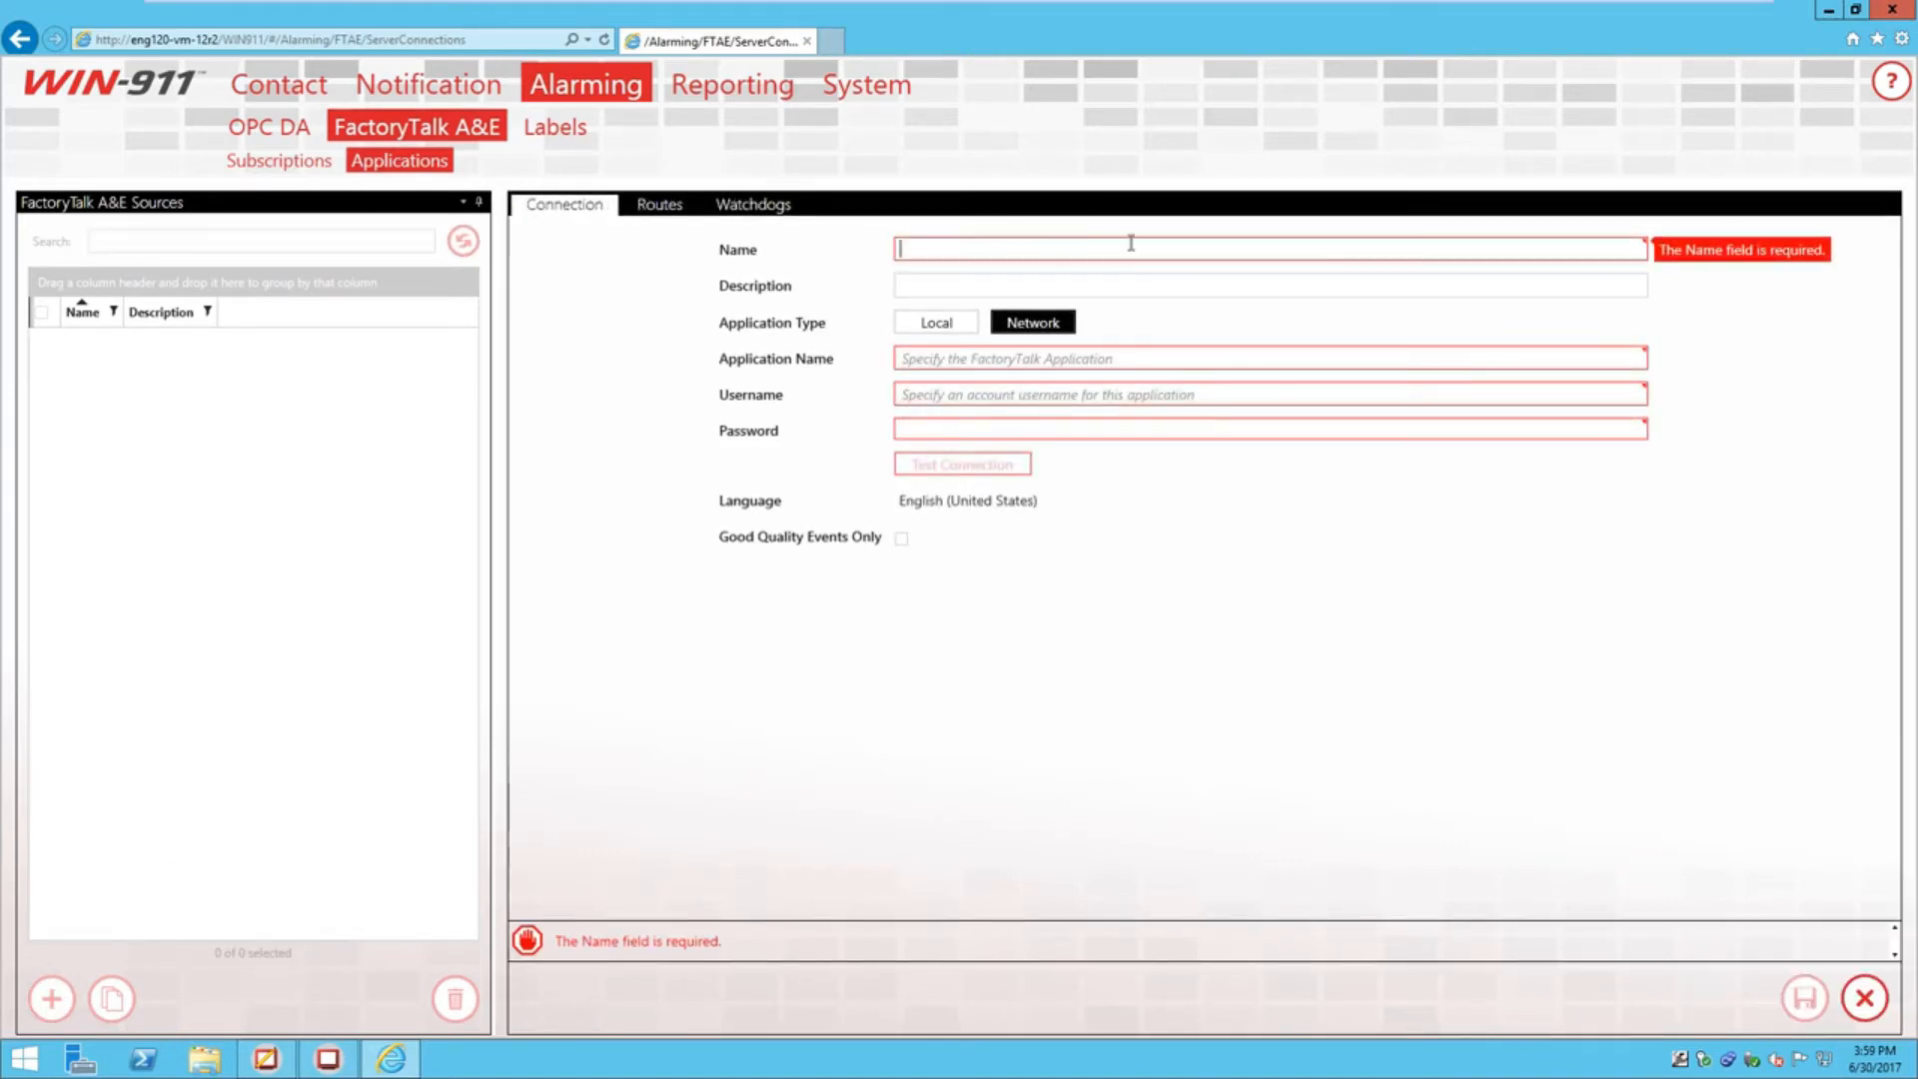
text(ft)
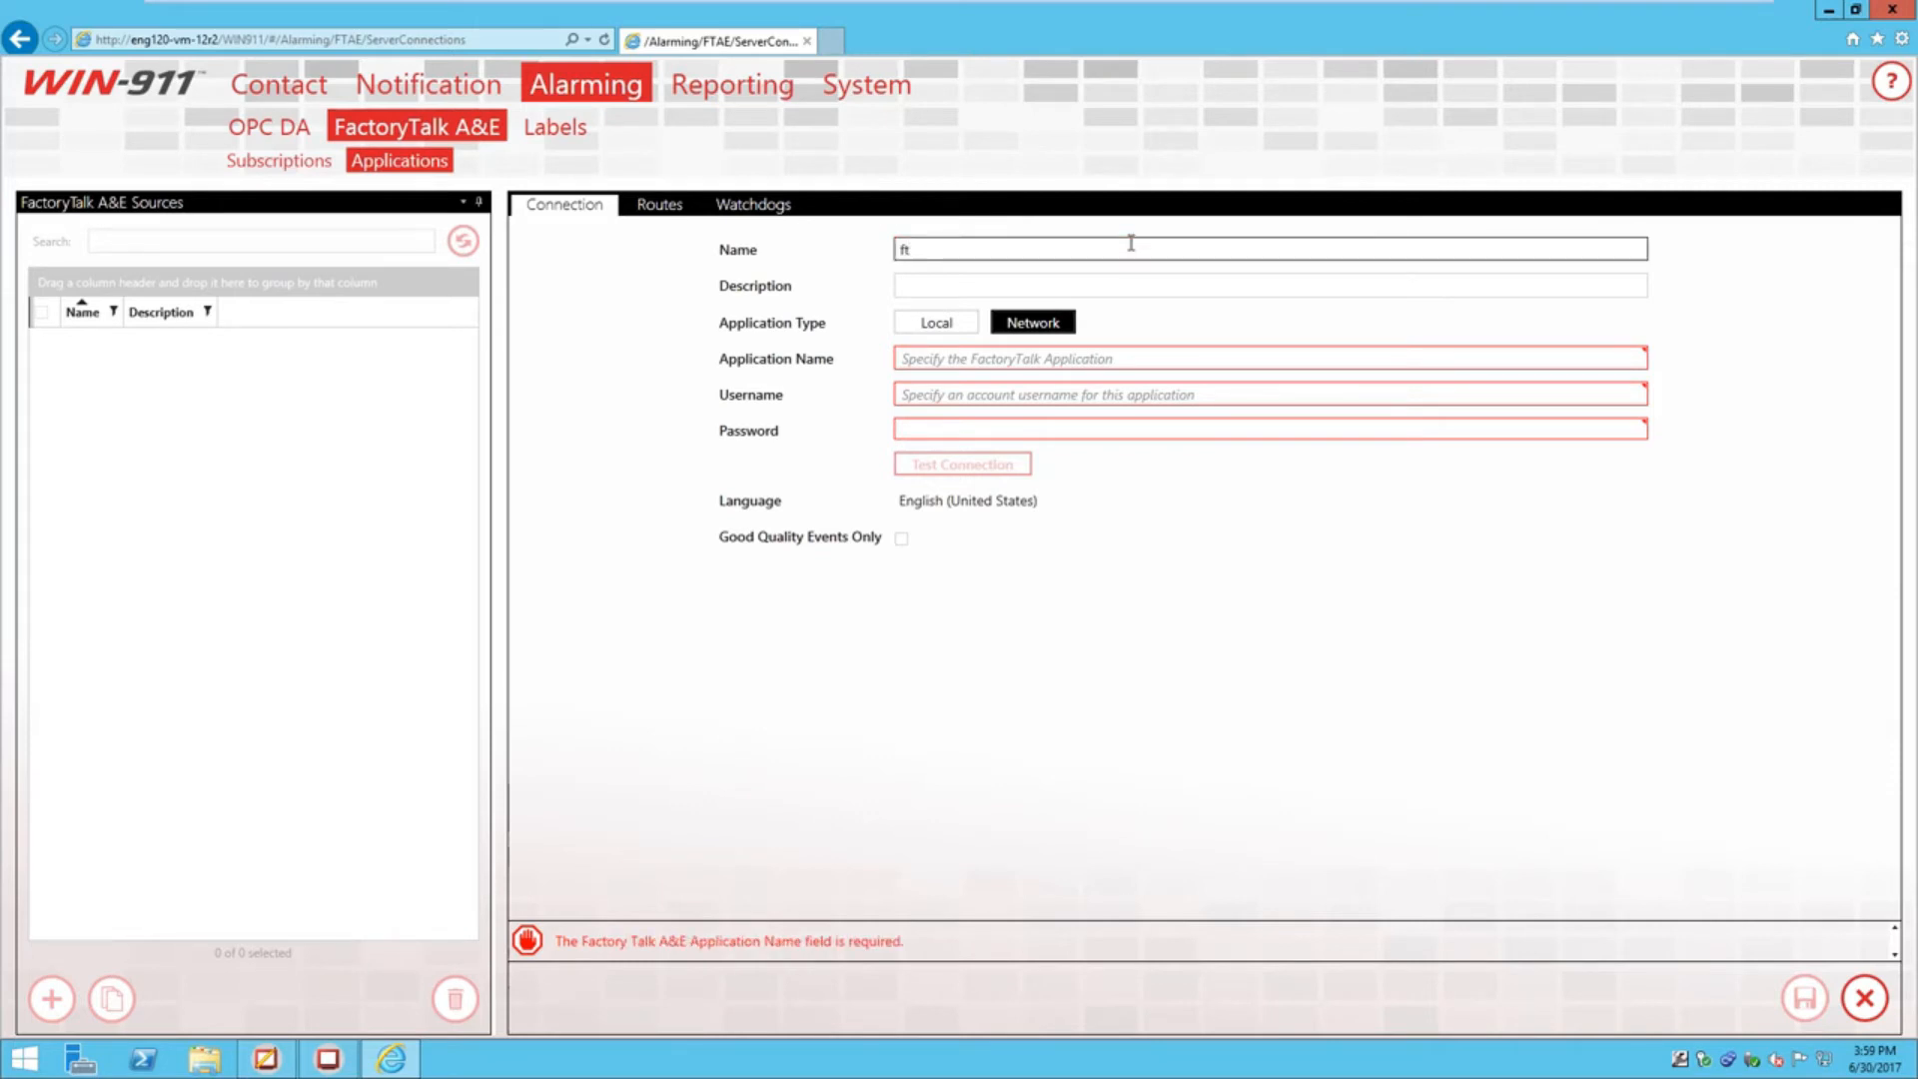
text(ae demo)
click(1003, 284)
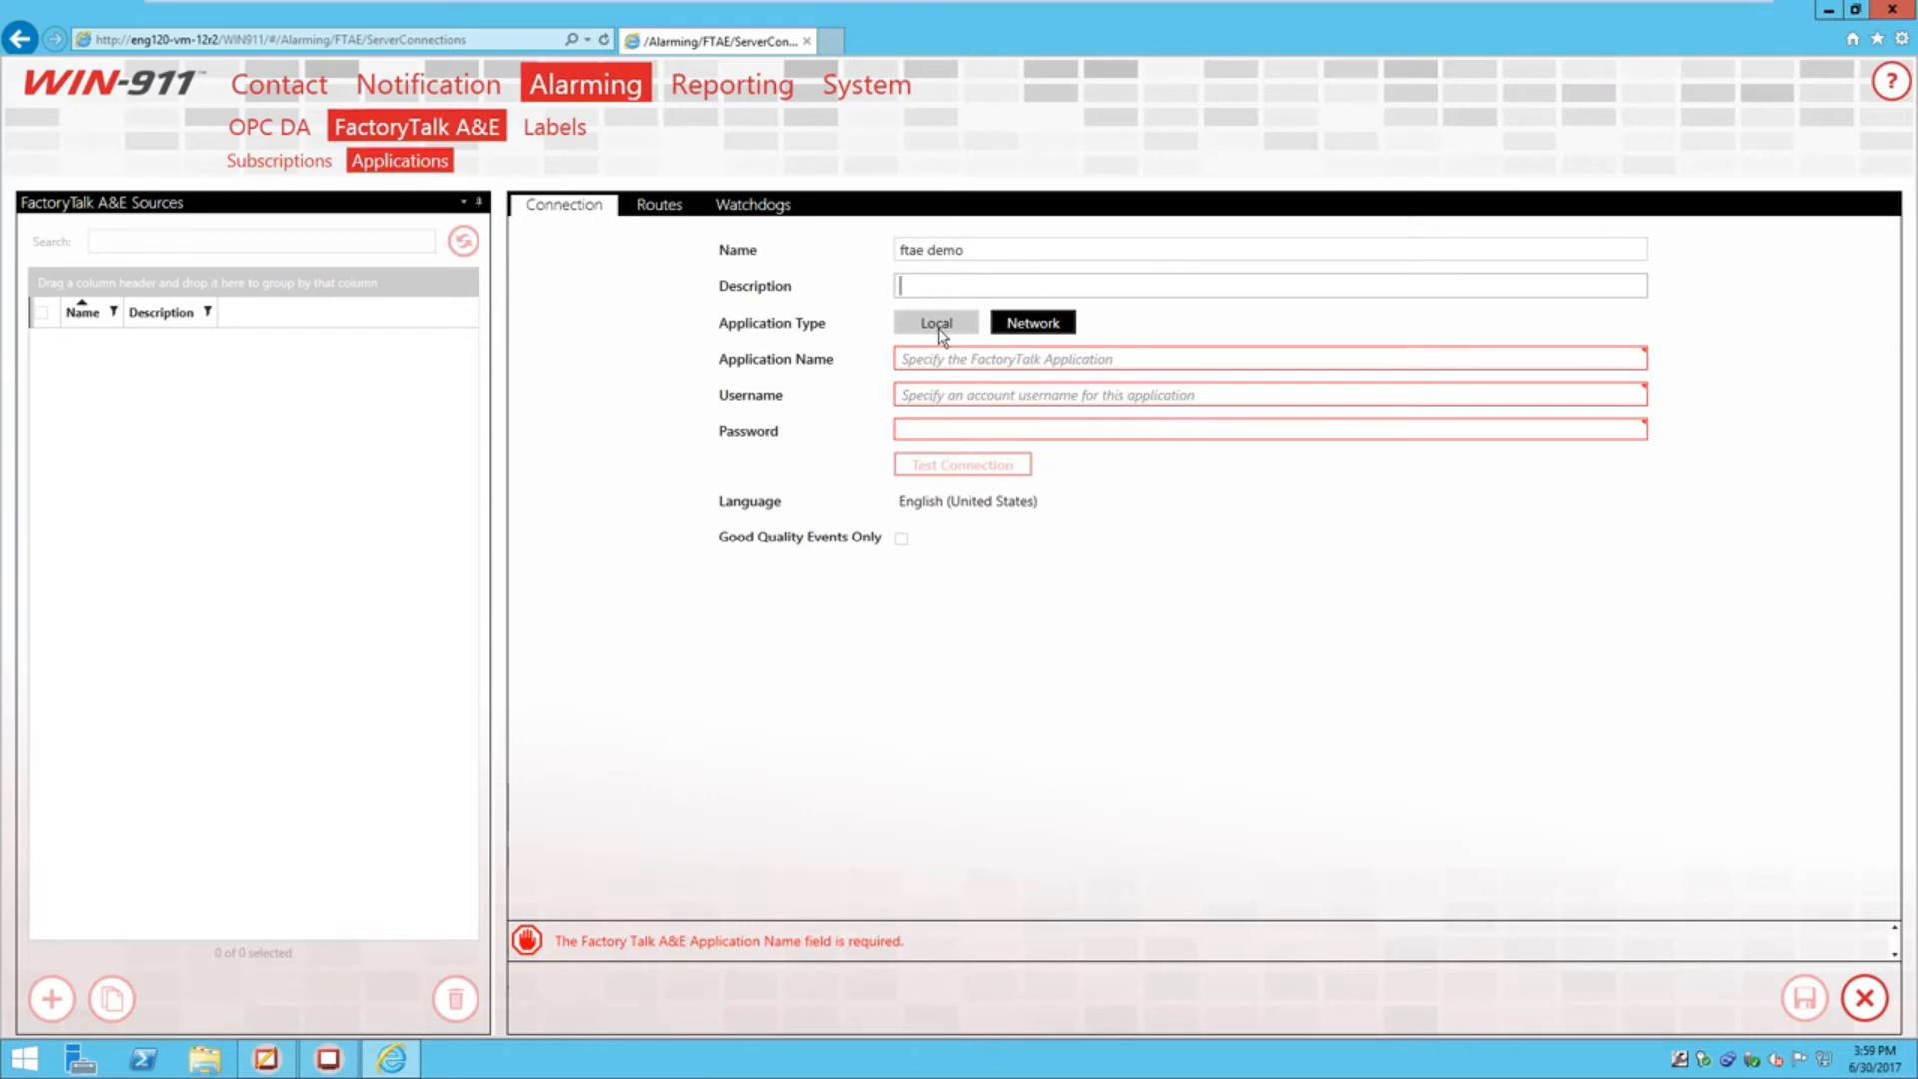
click(938, 330)
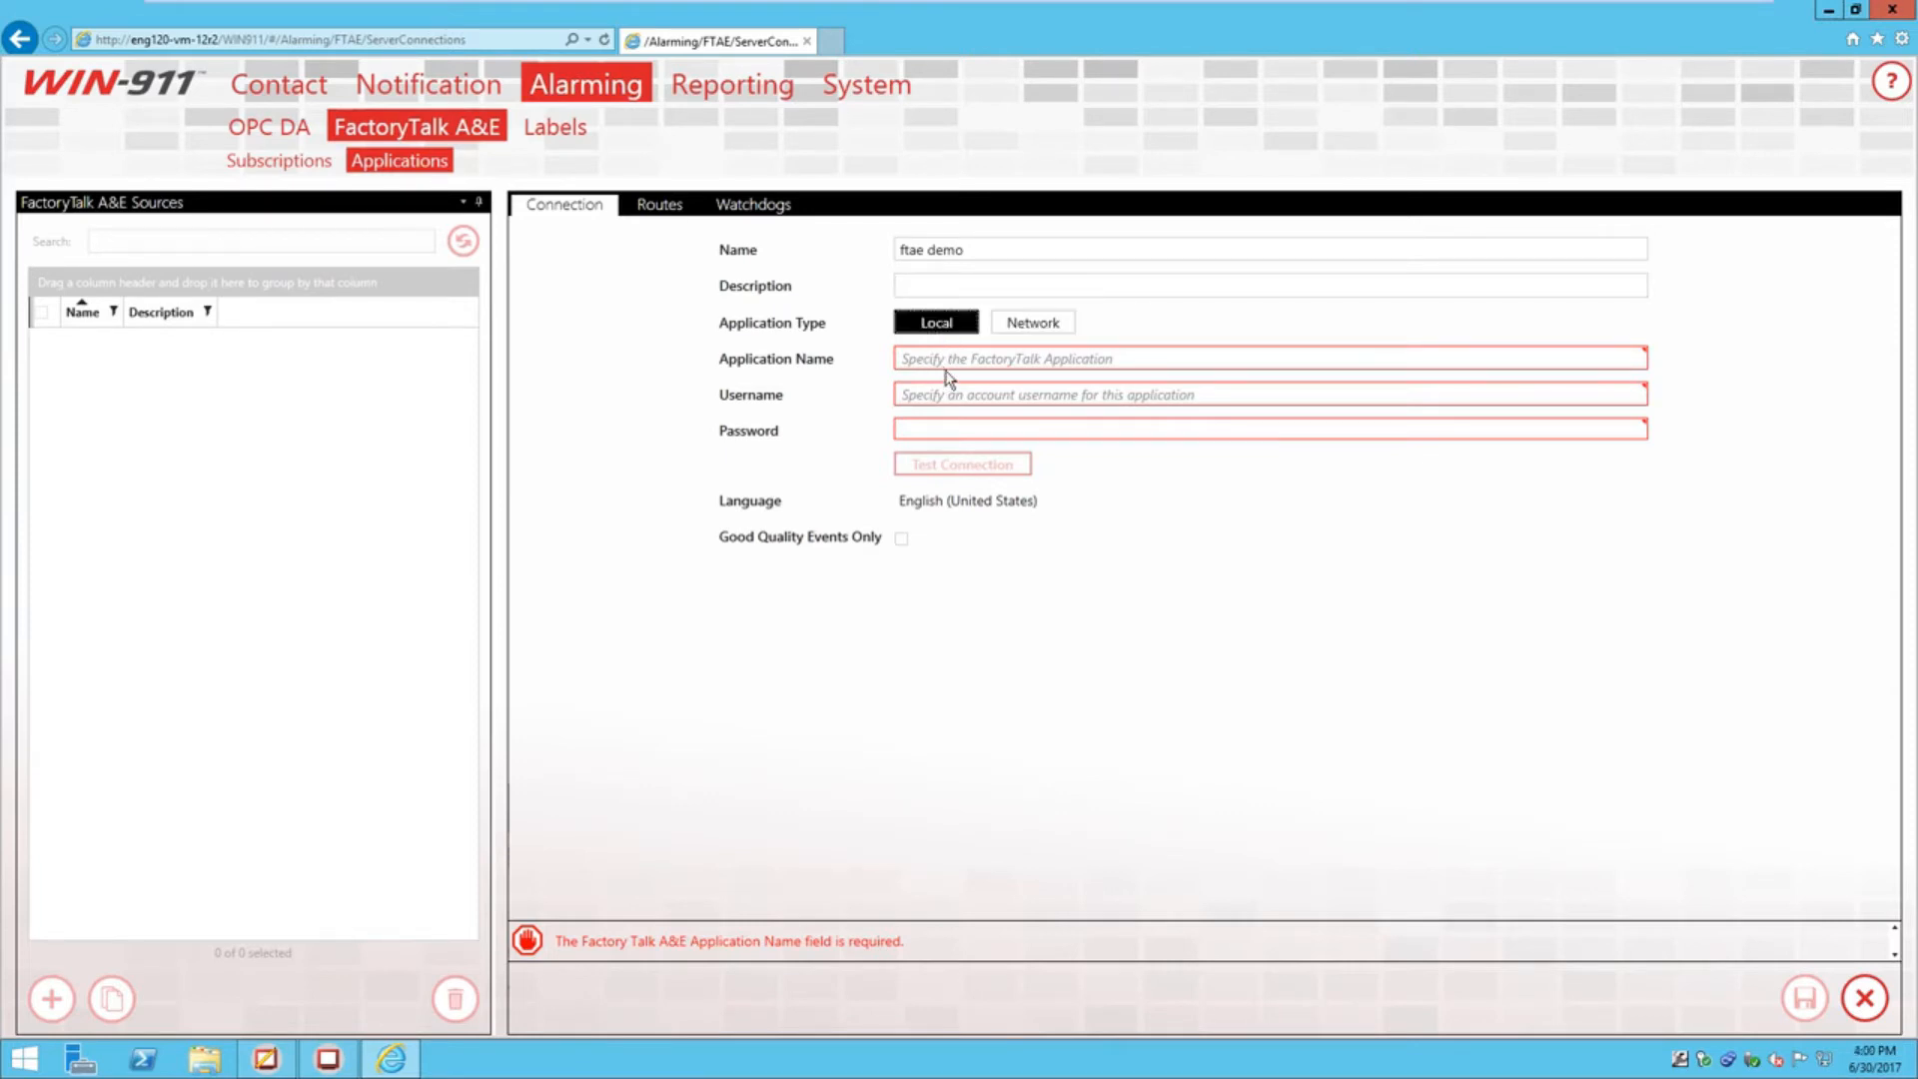
Set the application name to WIN911_Demo, as confirmed in FactoryTalk View Studio
click(268, 1059)
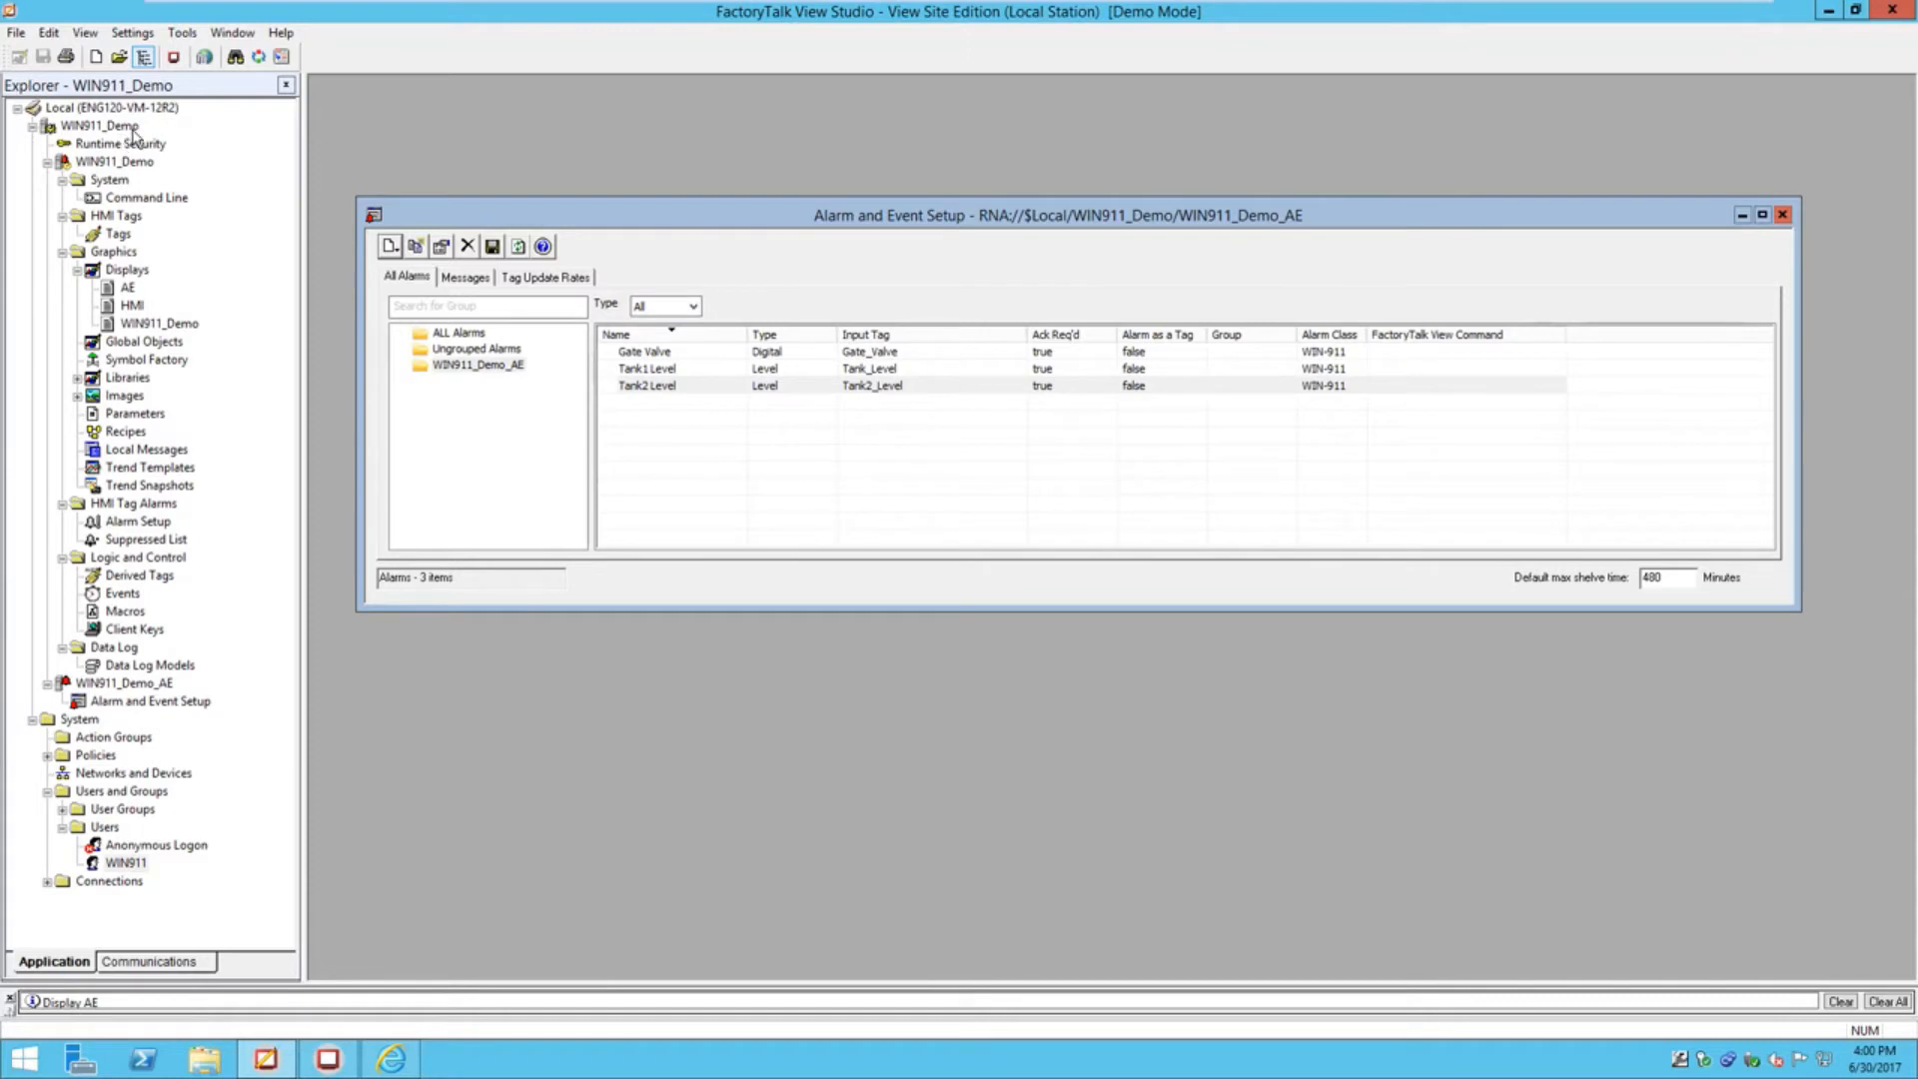
click(391, 1056)
click(951, 357)
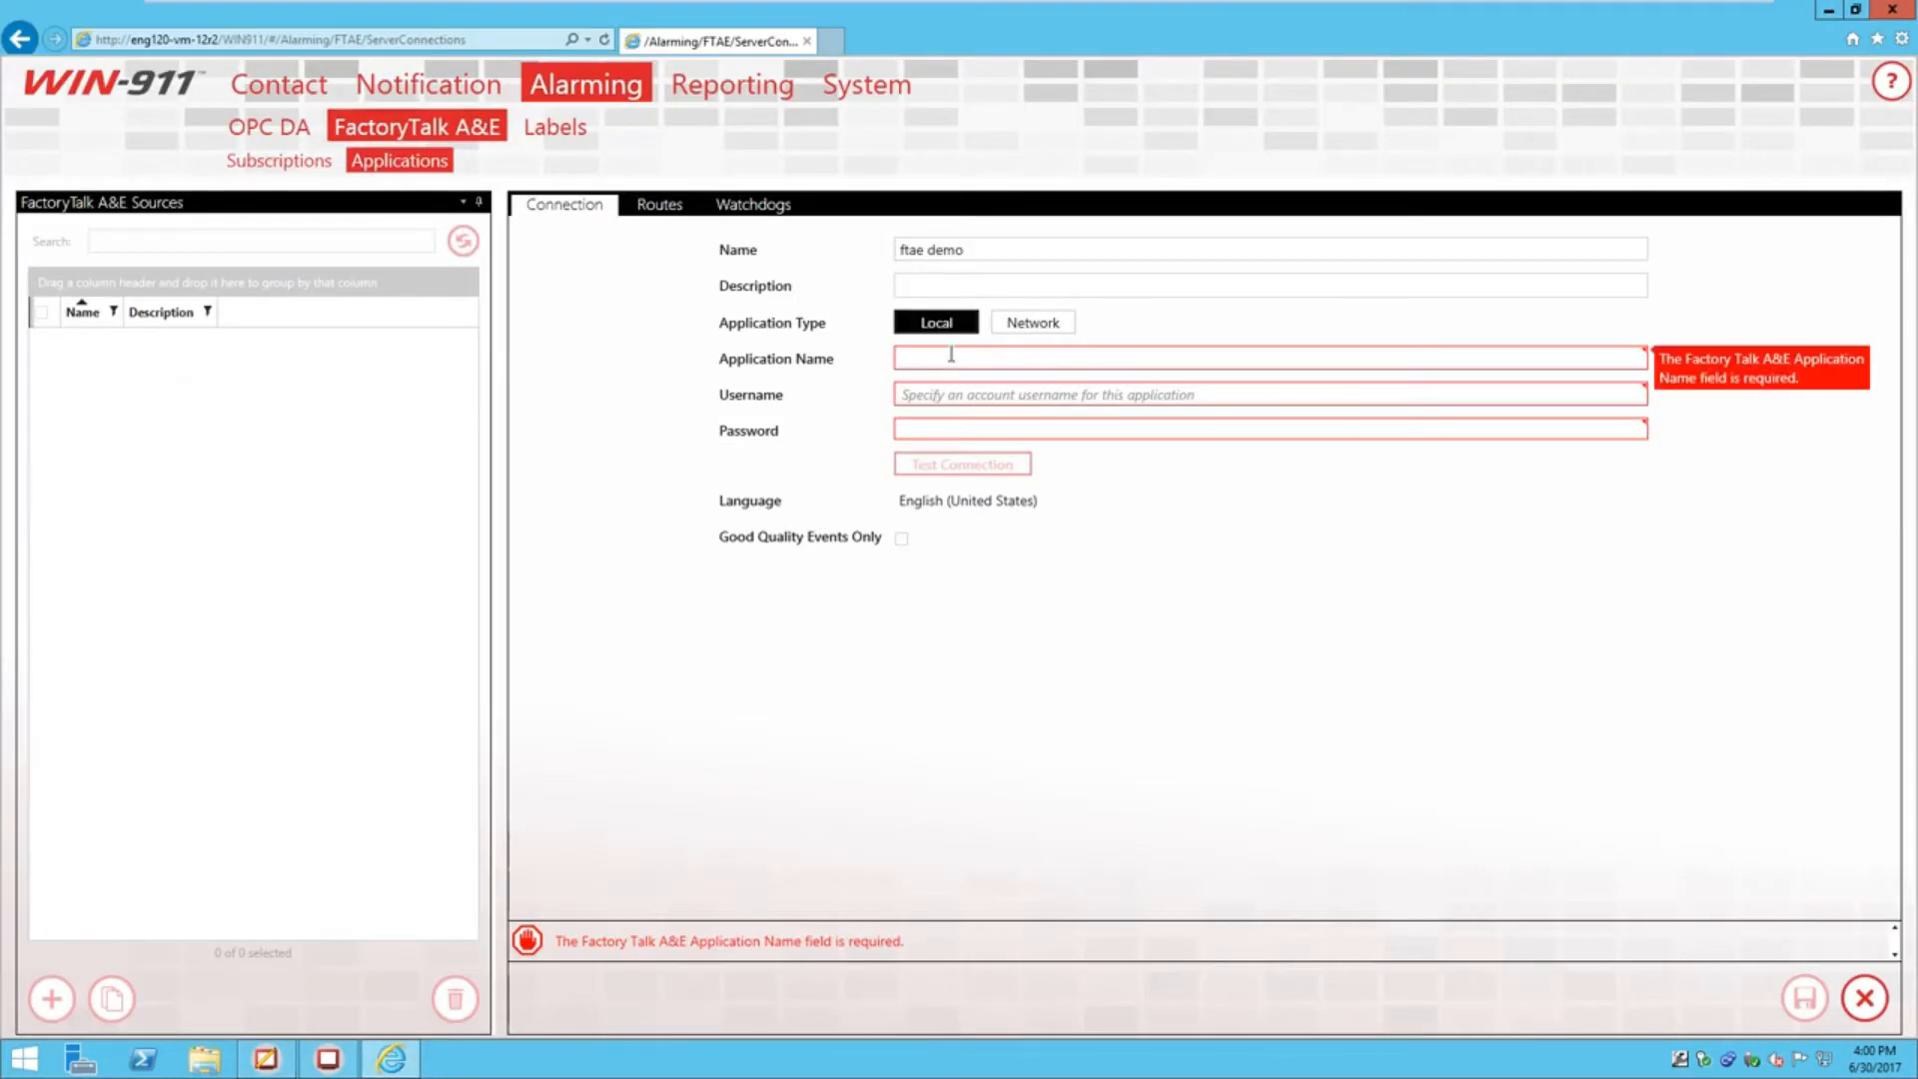
text(WIN911_Demo)
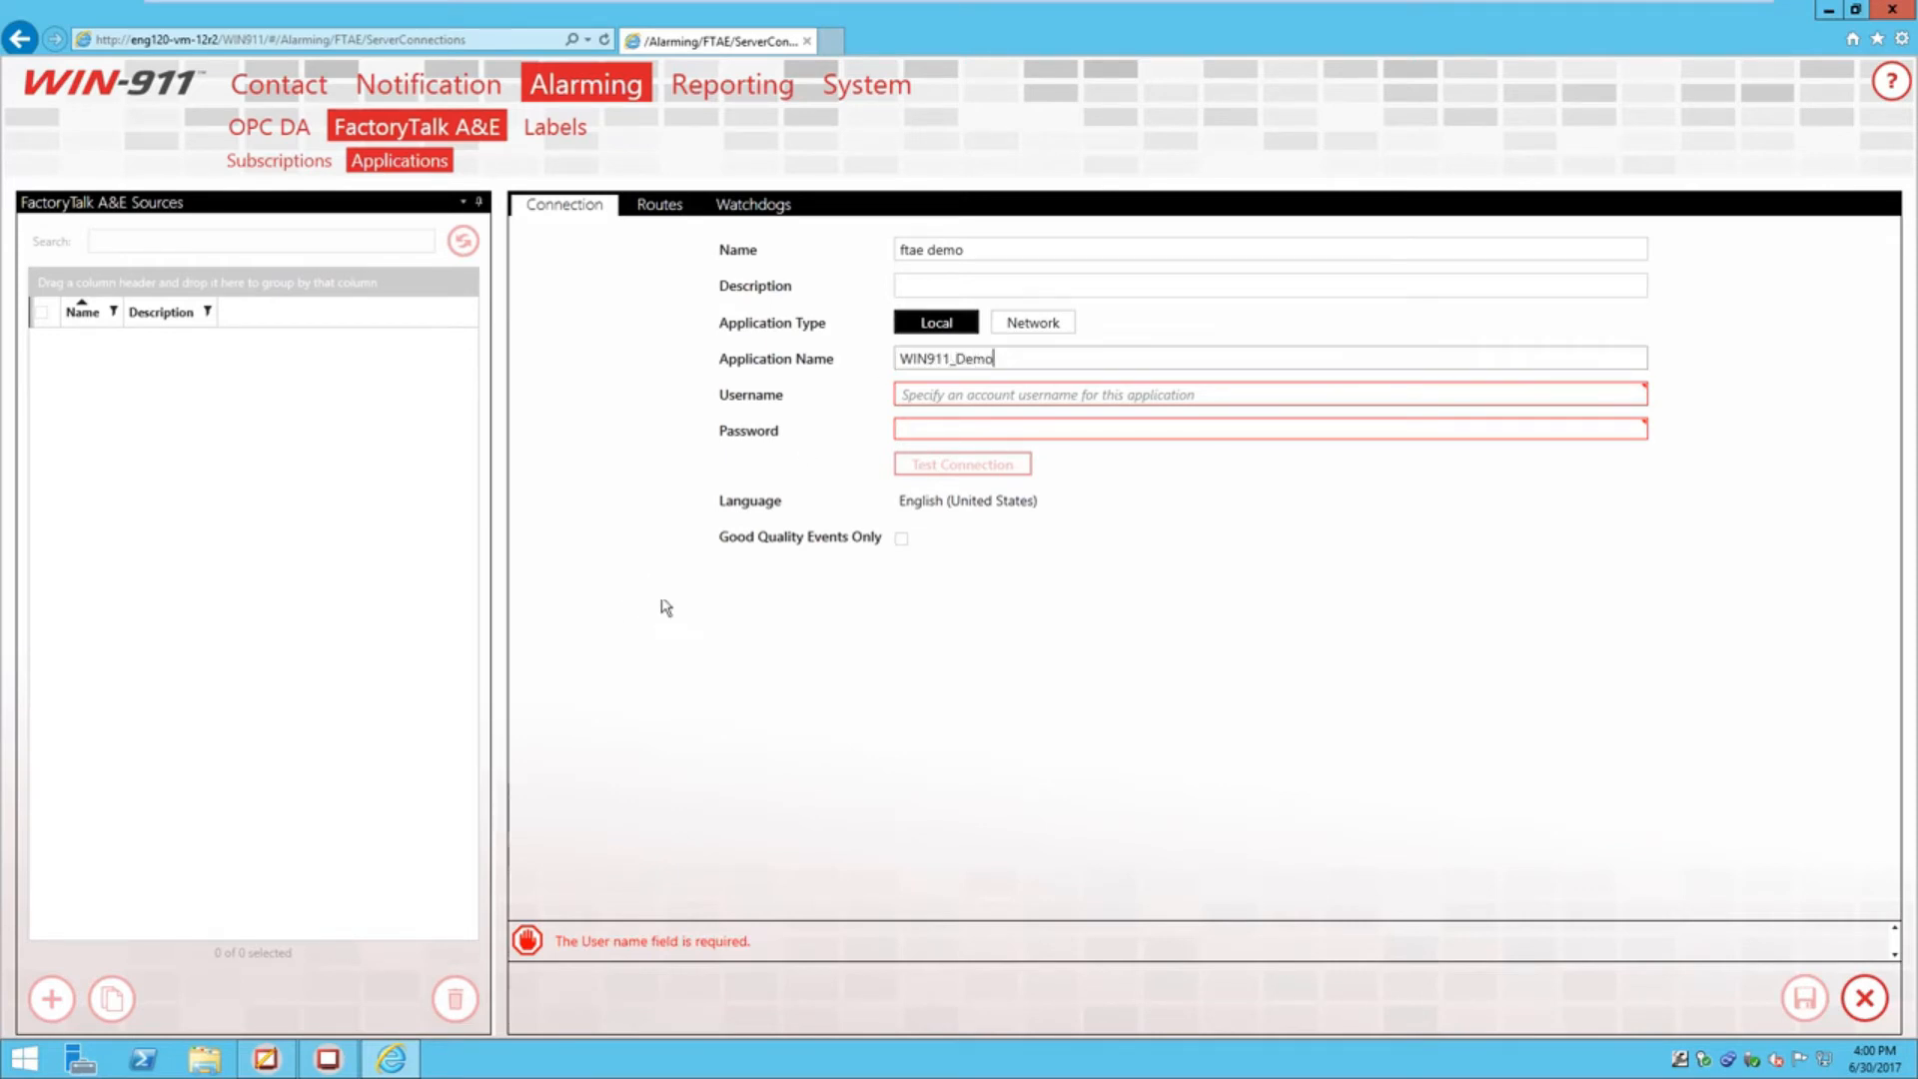
Enter the project user account's username and password, checked in FactoryTalk View Studio
click(261, 1059)
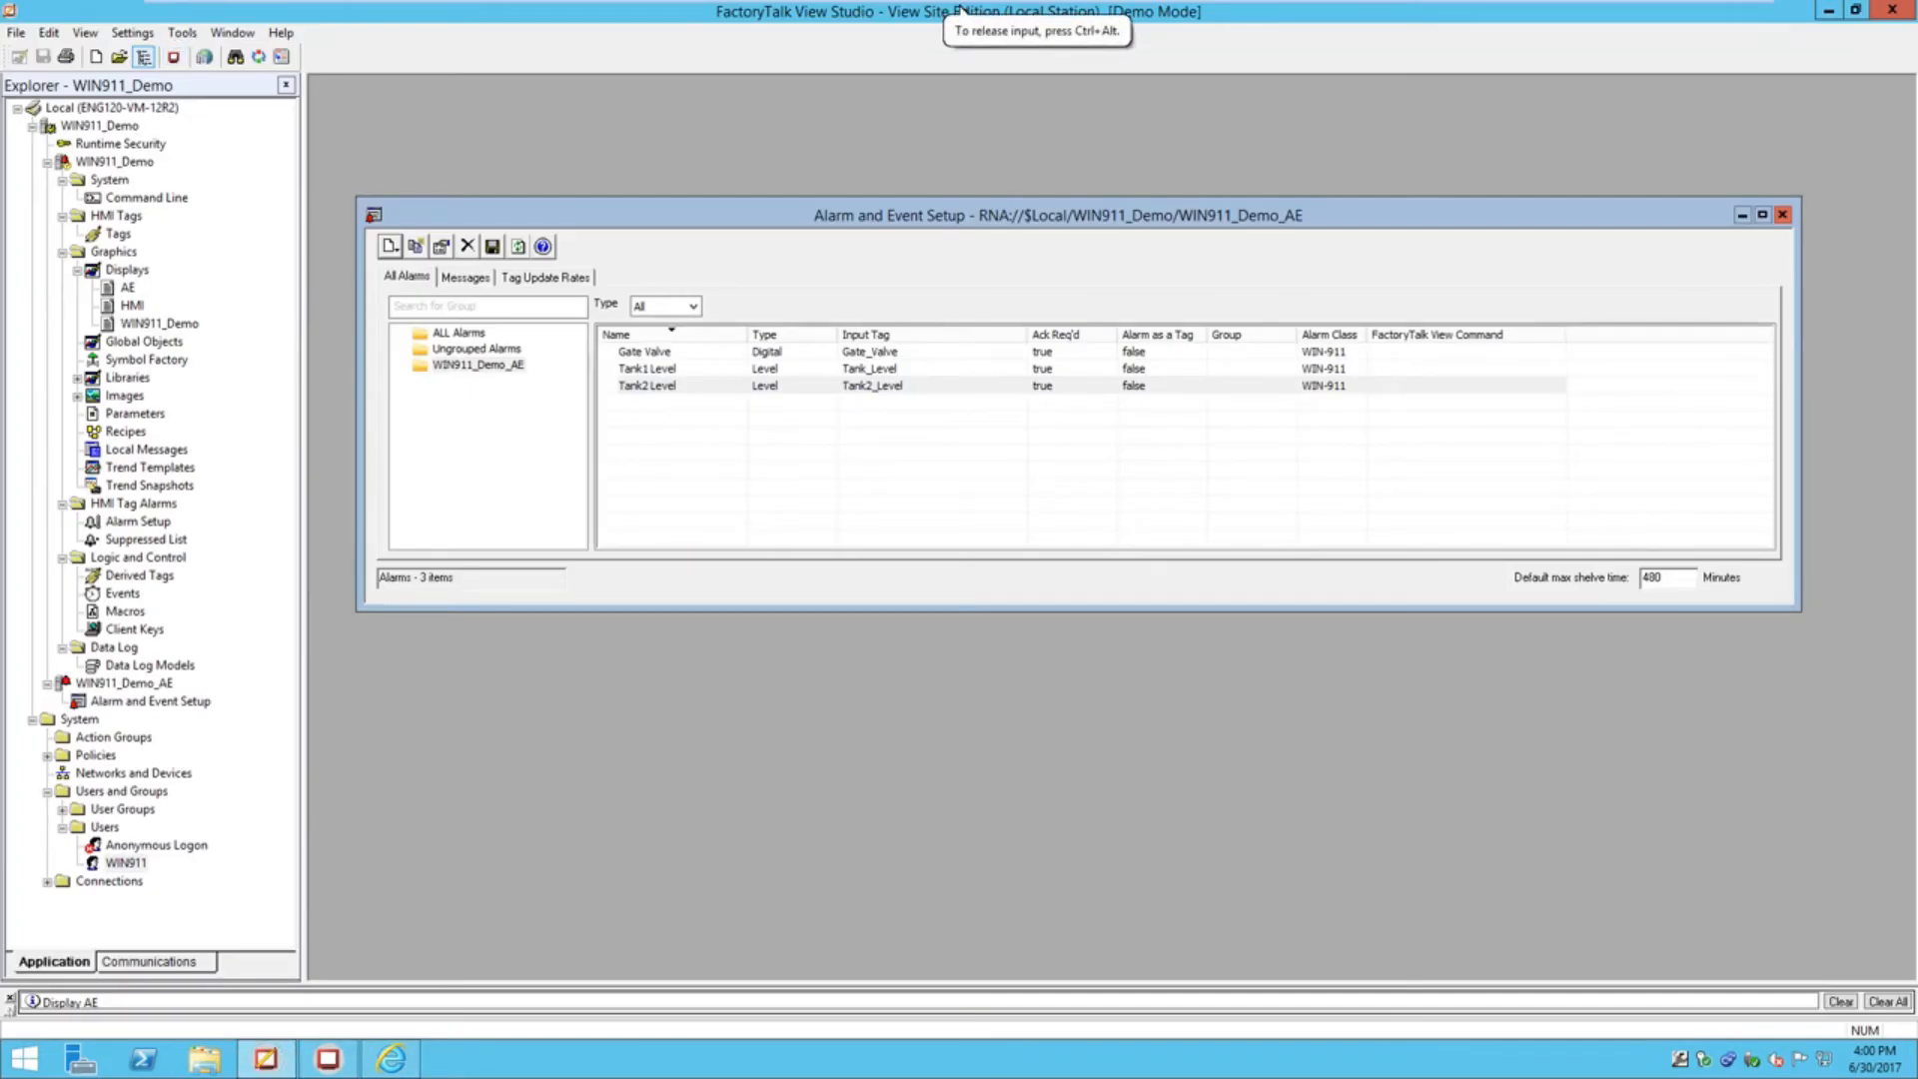
click(128, 862)
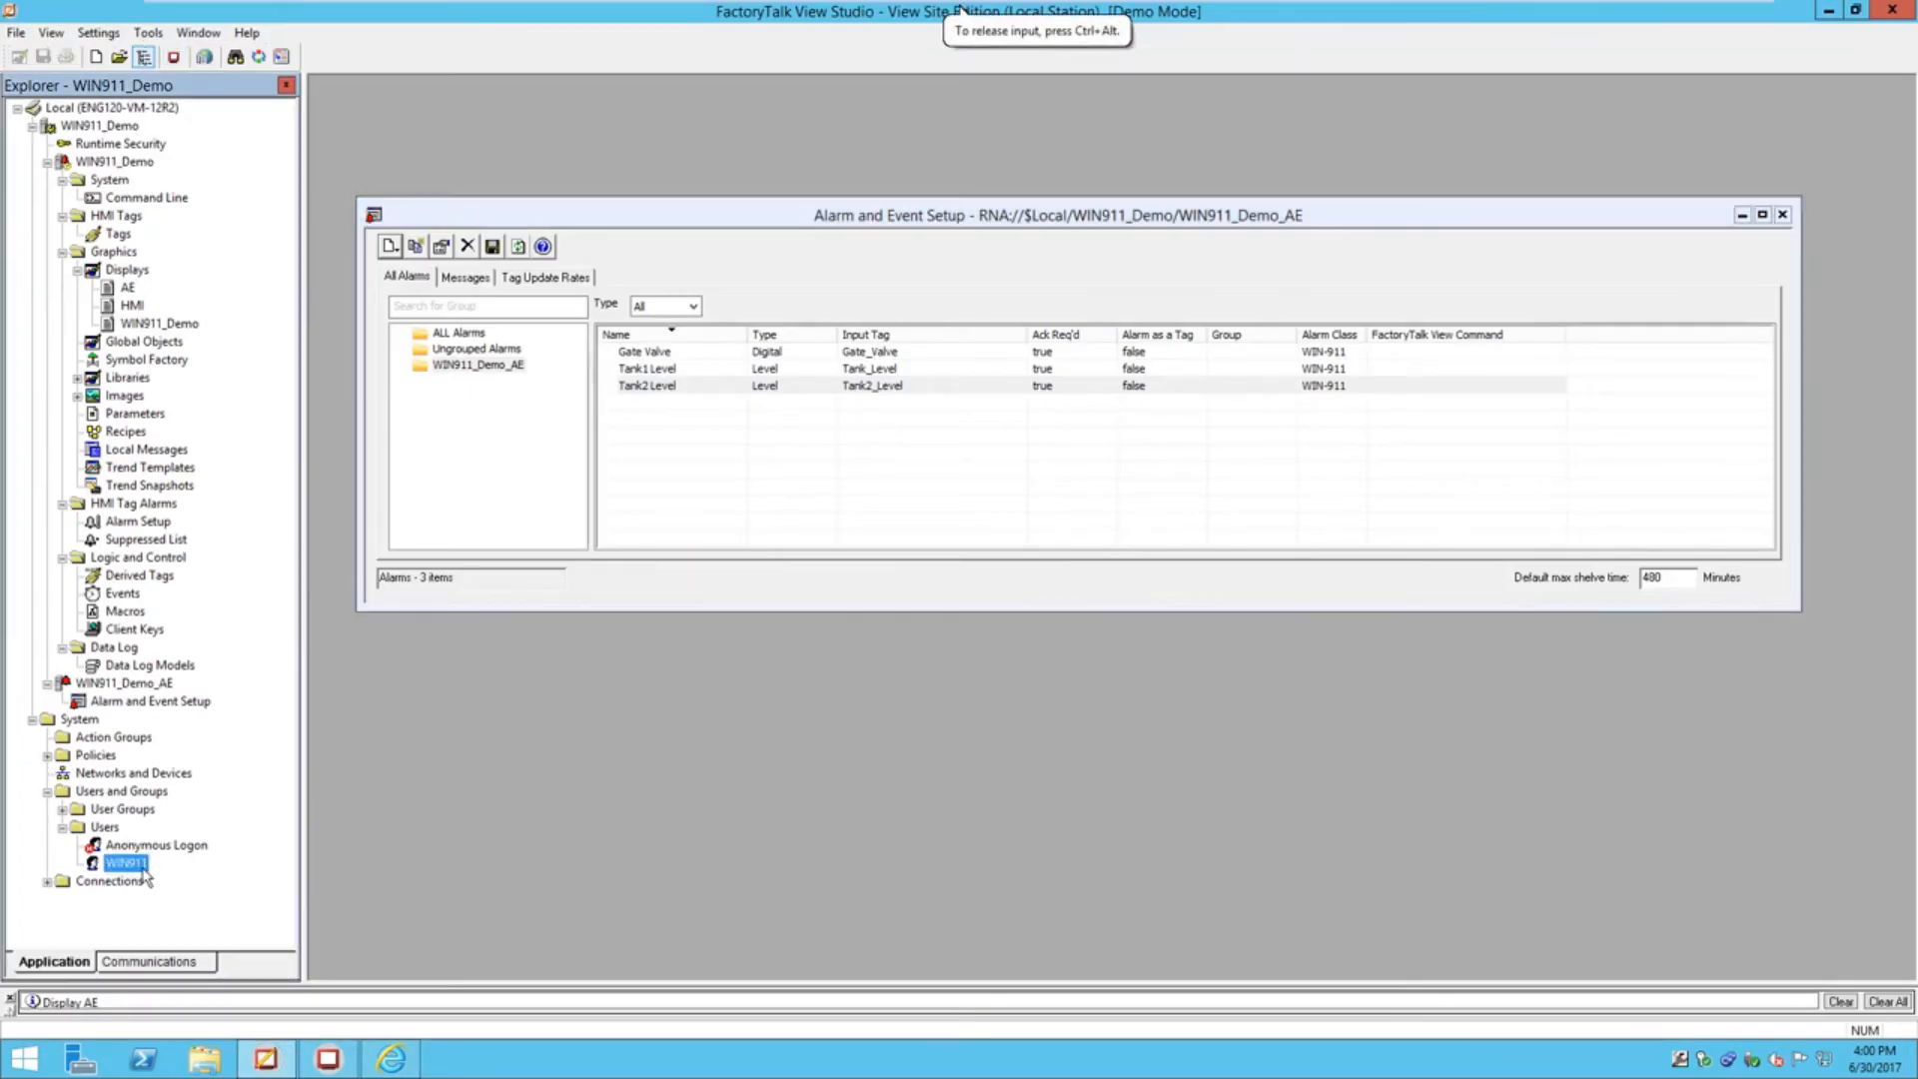
click(391, 1059)
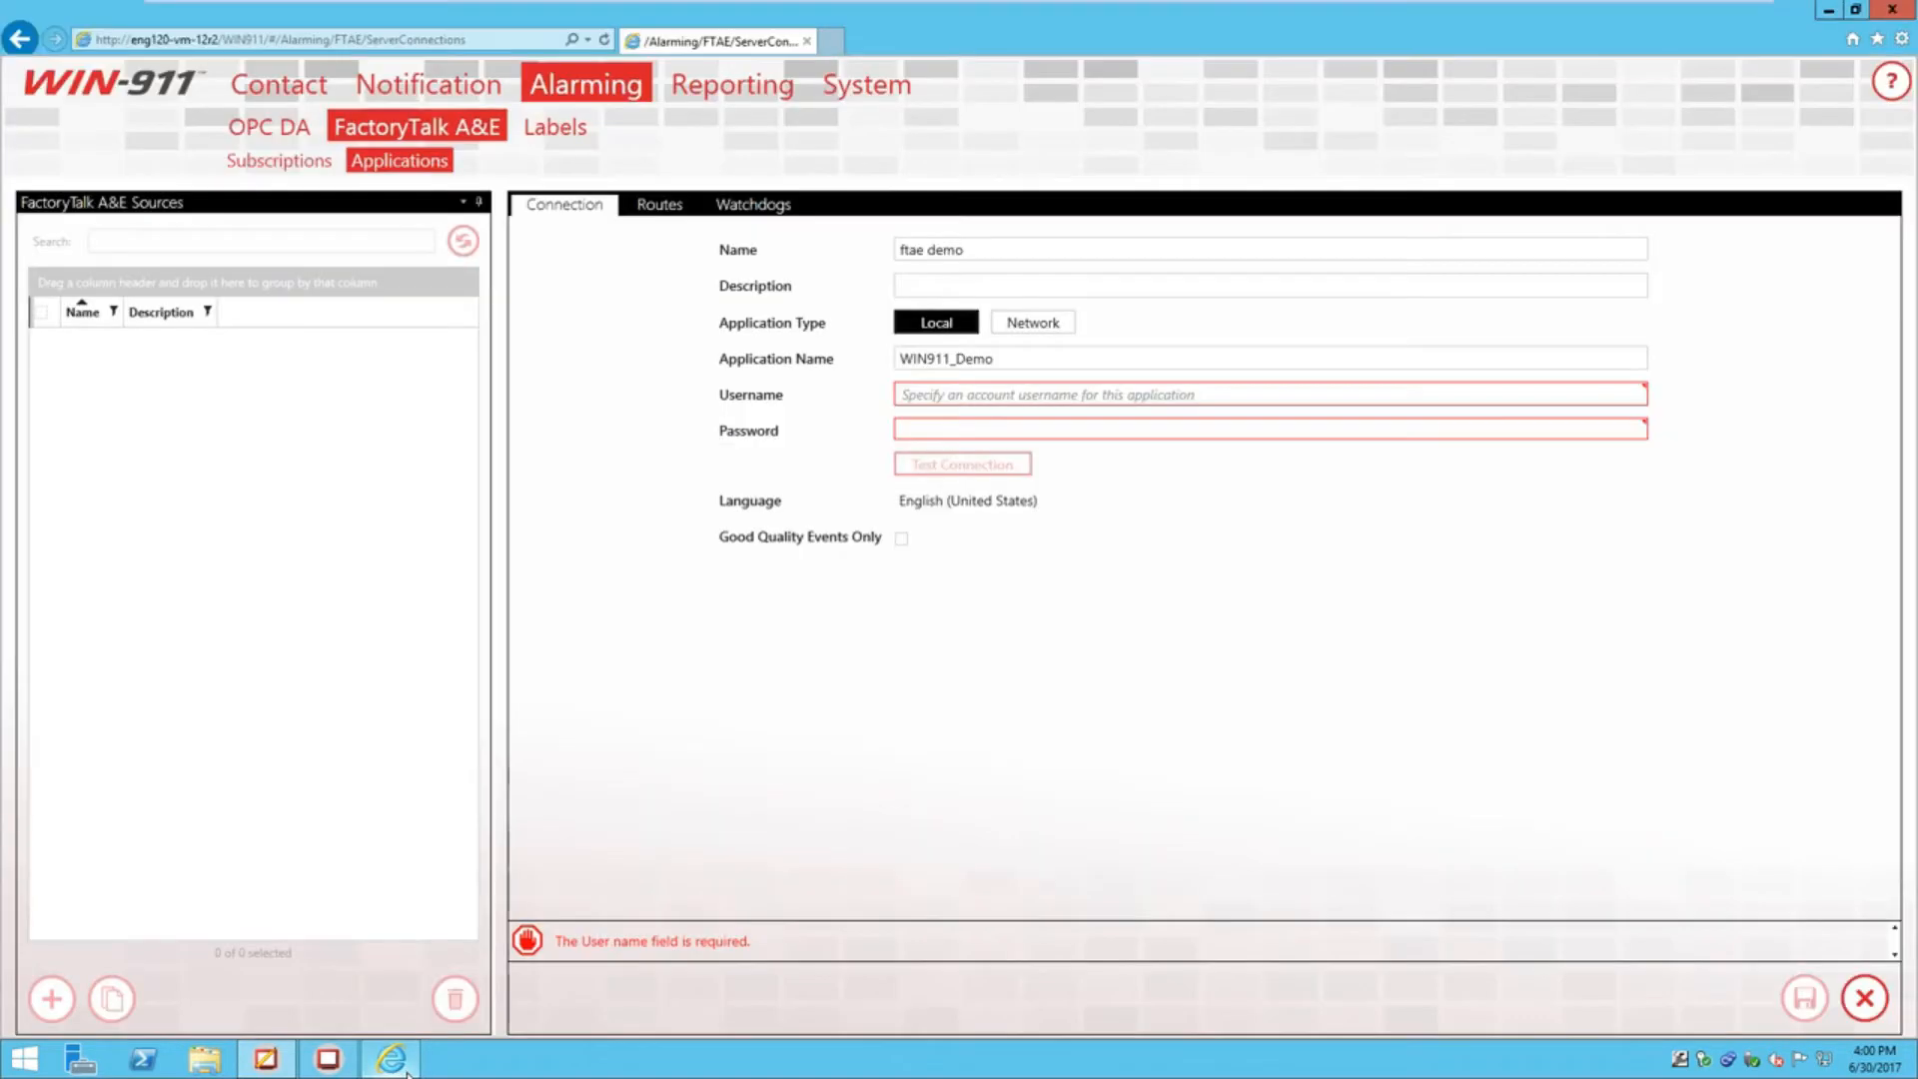
click(967, 404)
text(W)
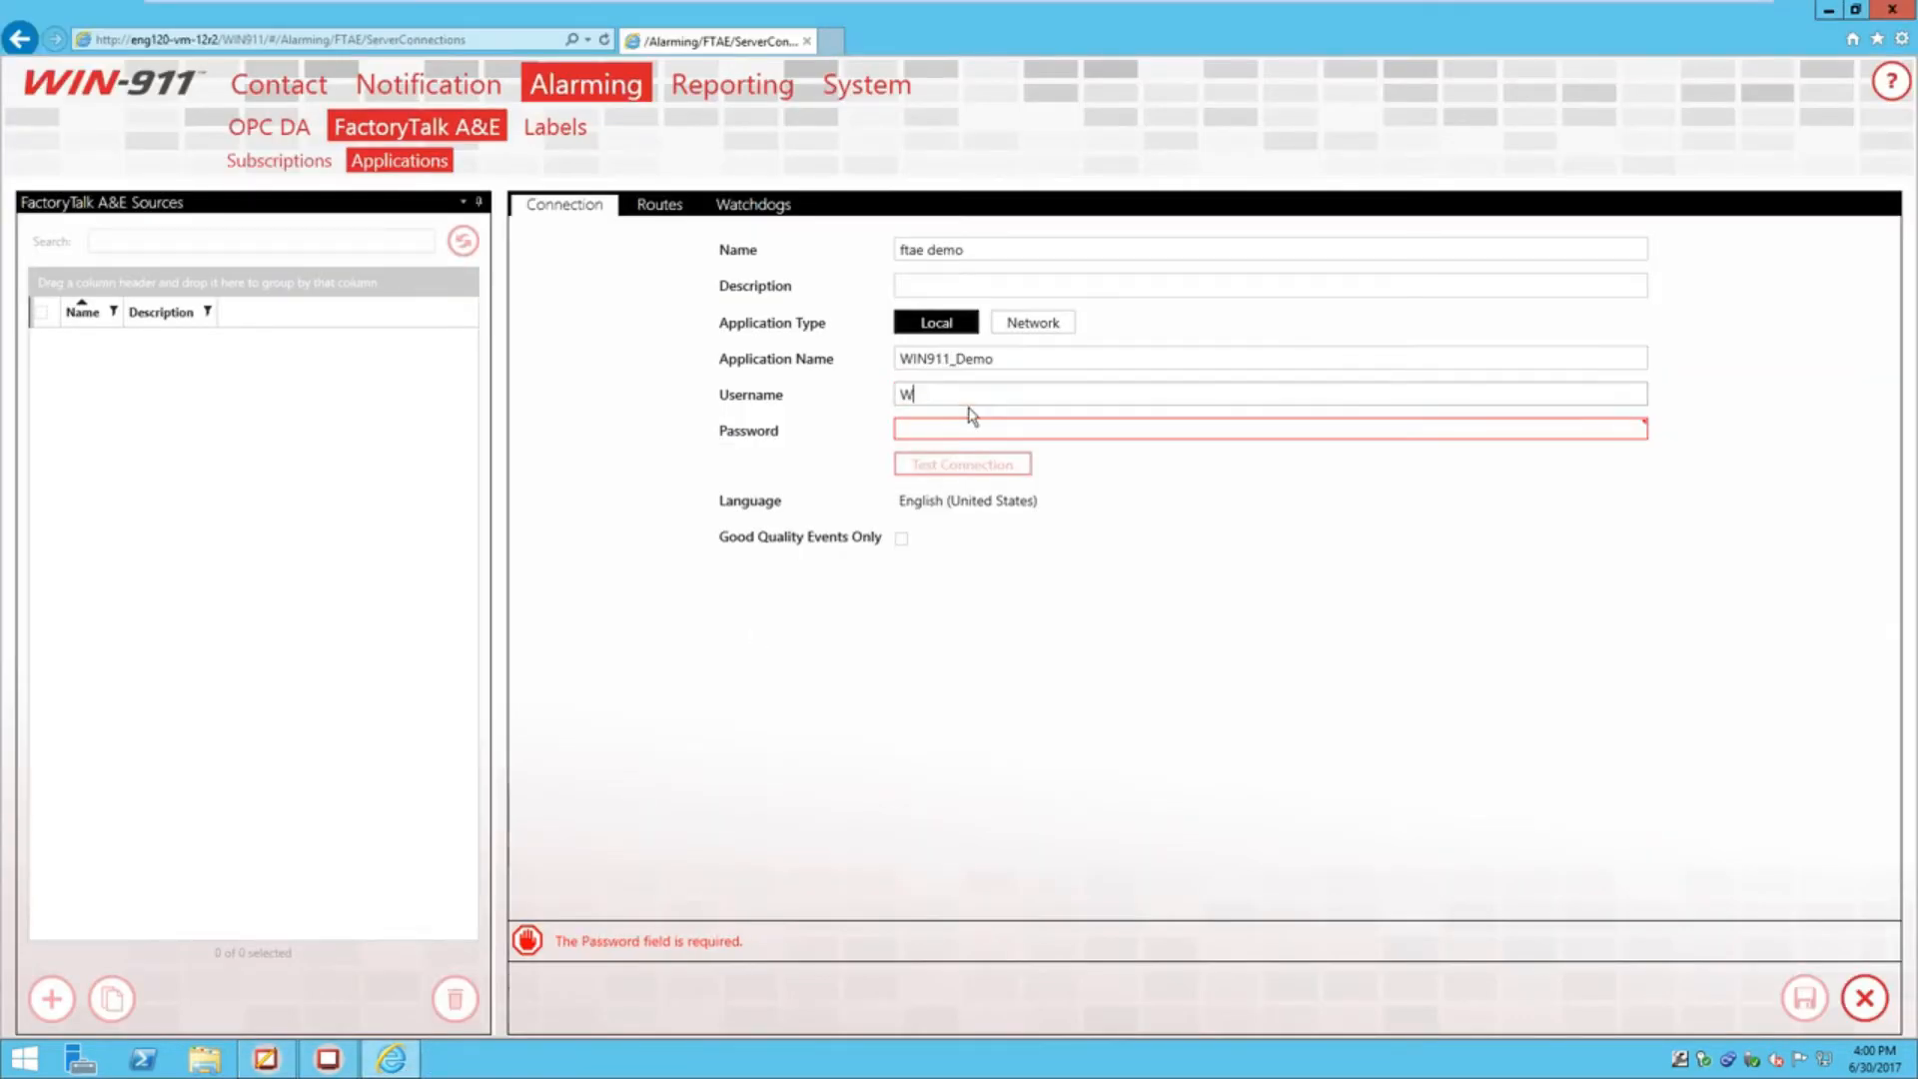
text(IN911)
click(949, 424)
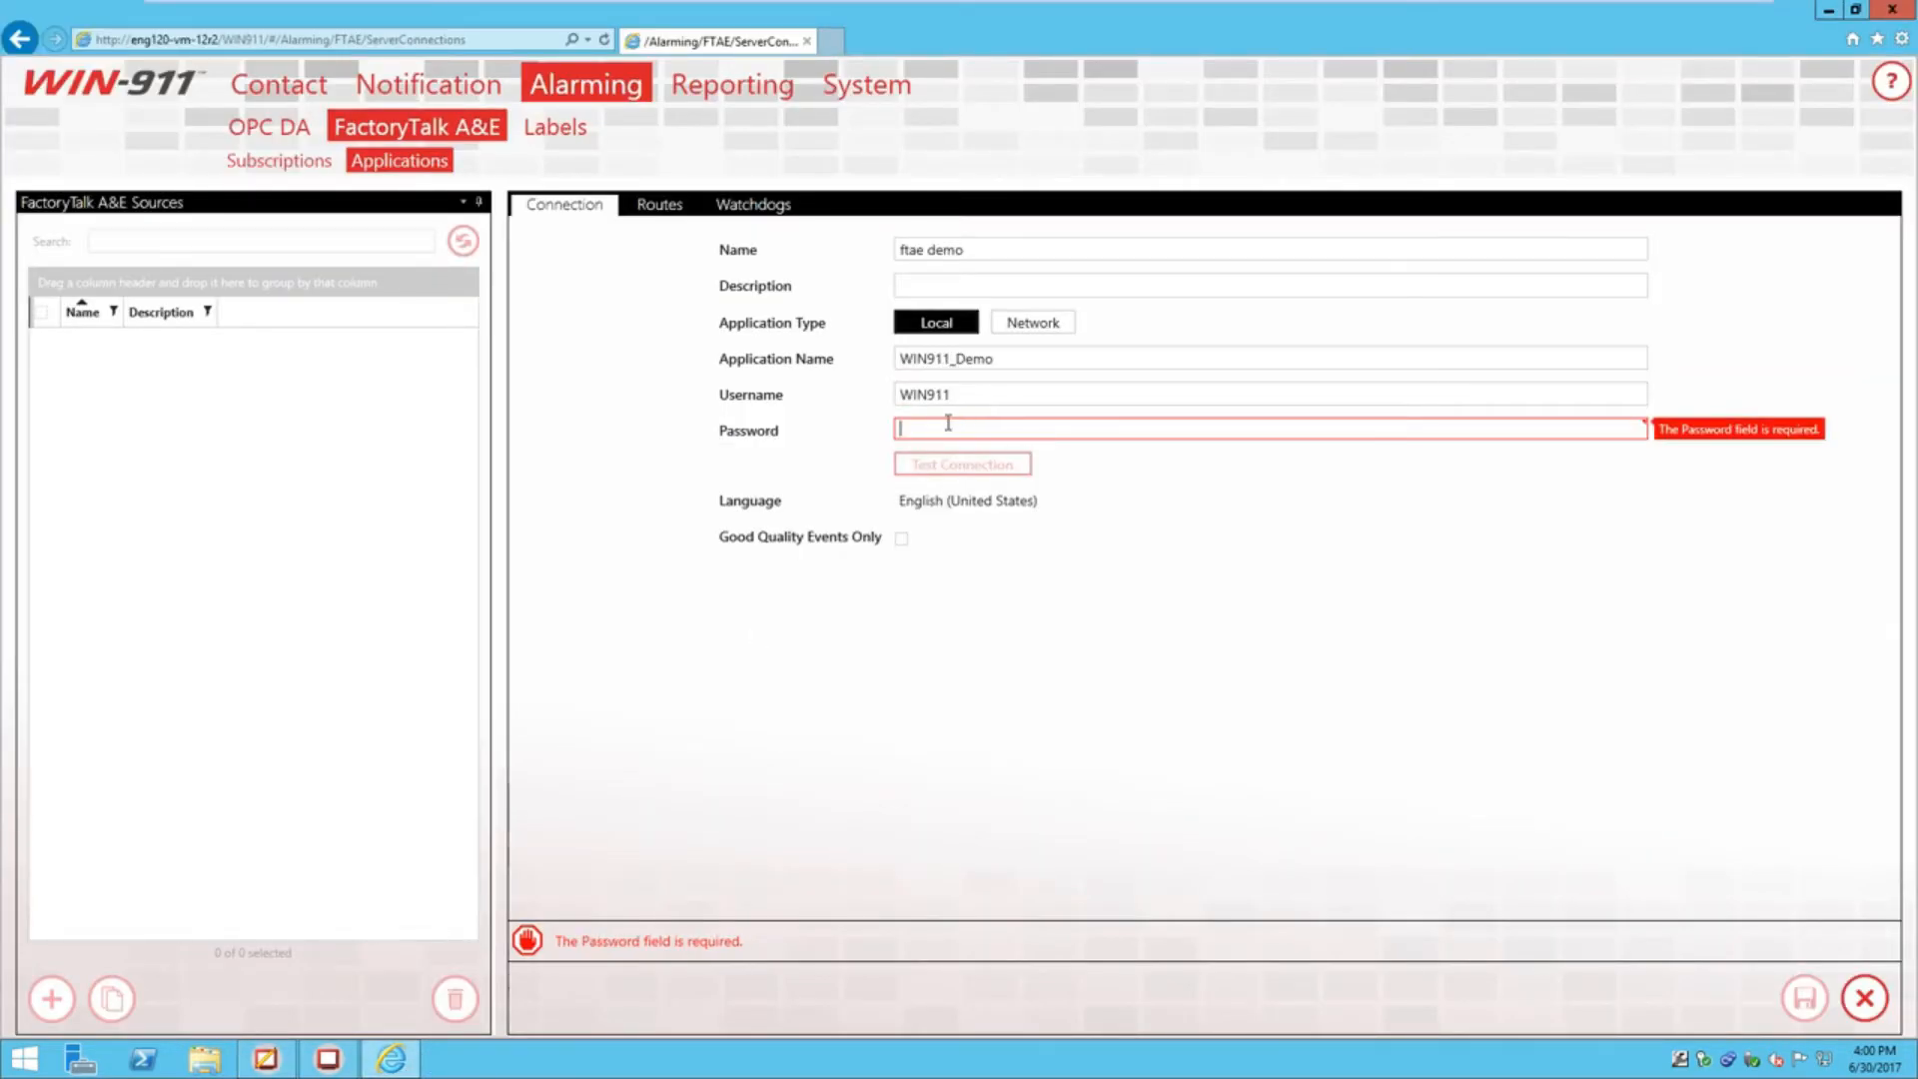
text(win911)
click(974, 396)
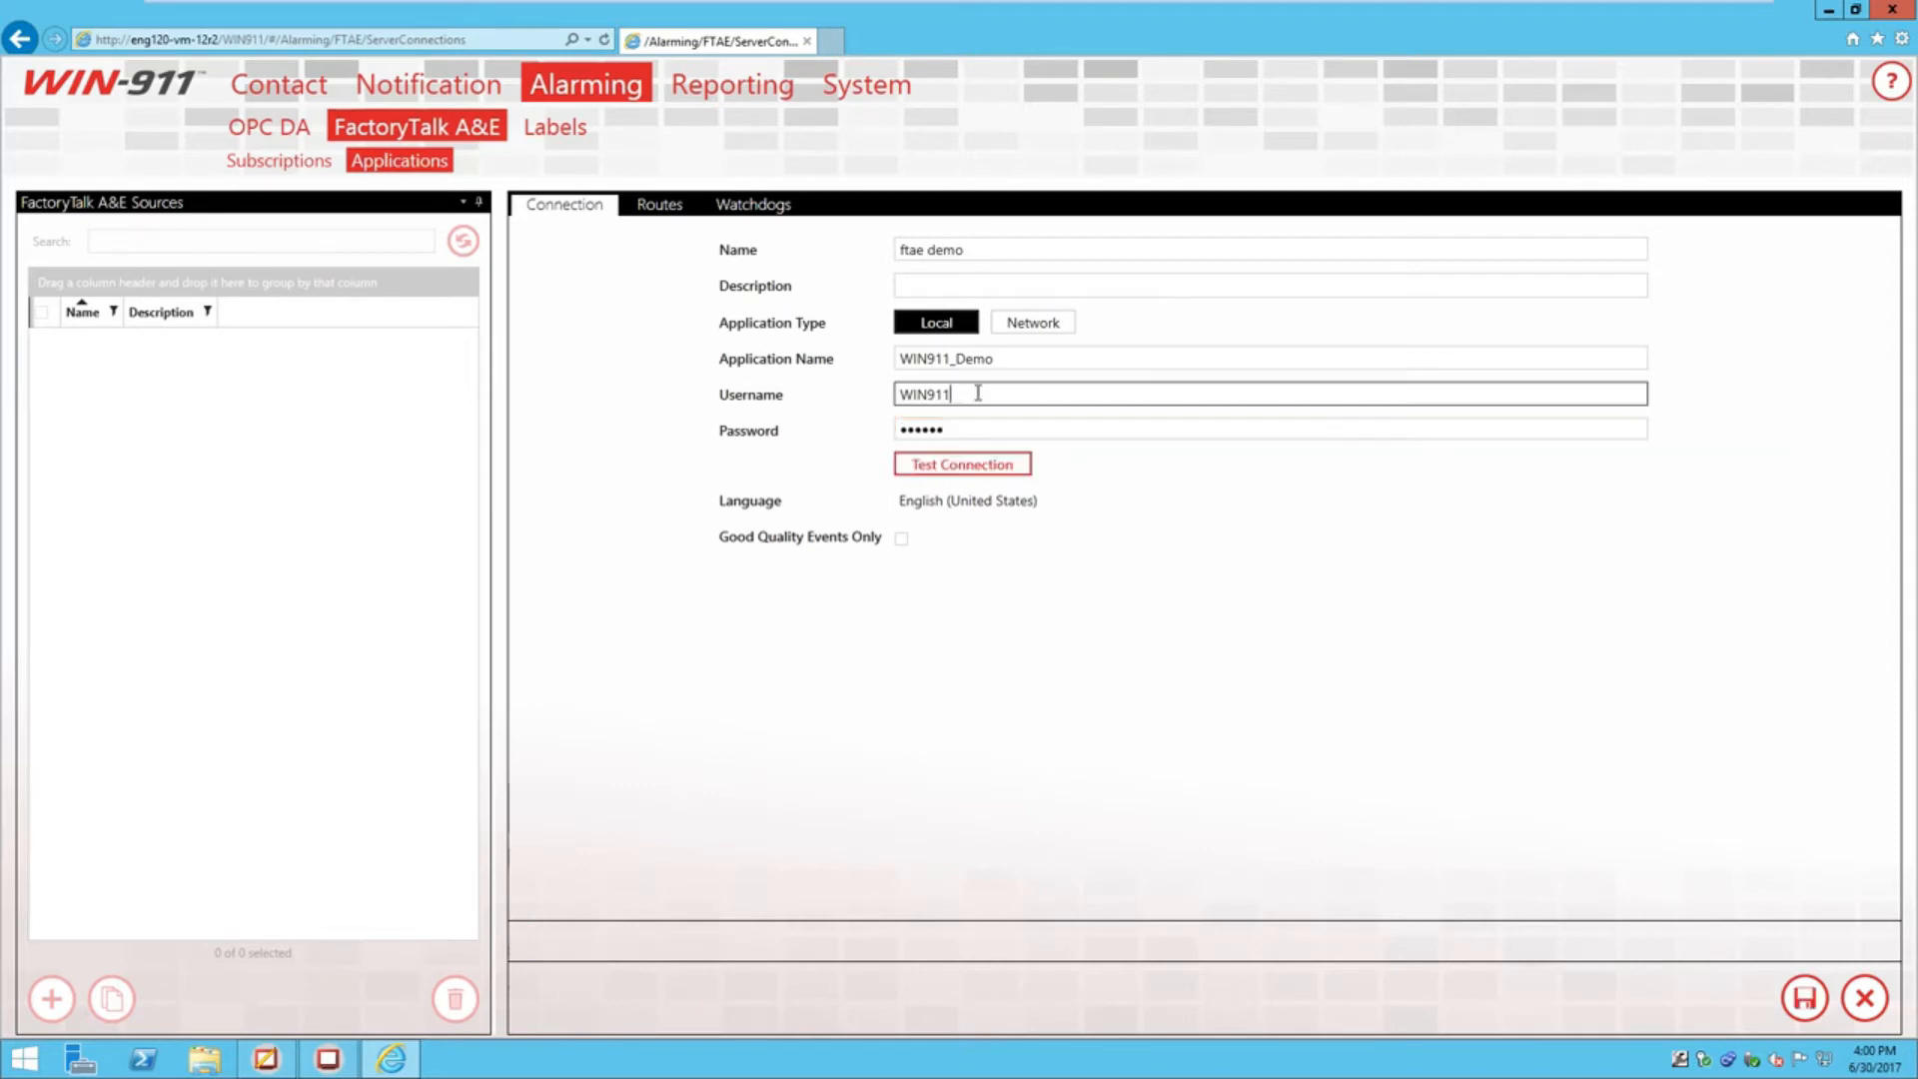
Test the ftae demo connection, dismiss the success message, and leave Good Quality Events Only off
click(947, 475)
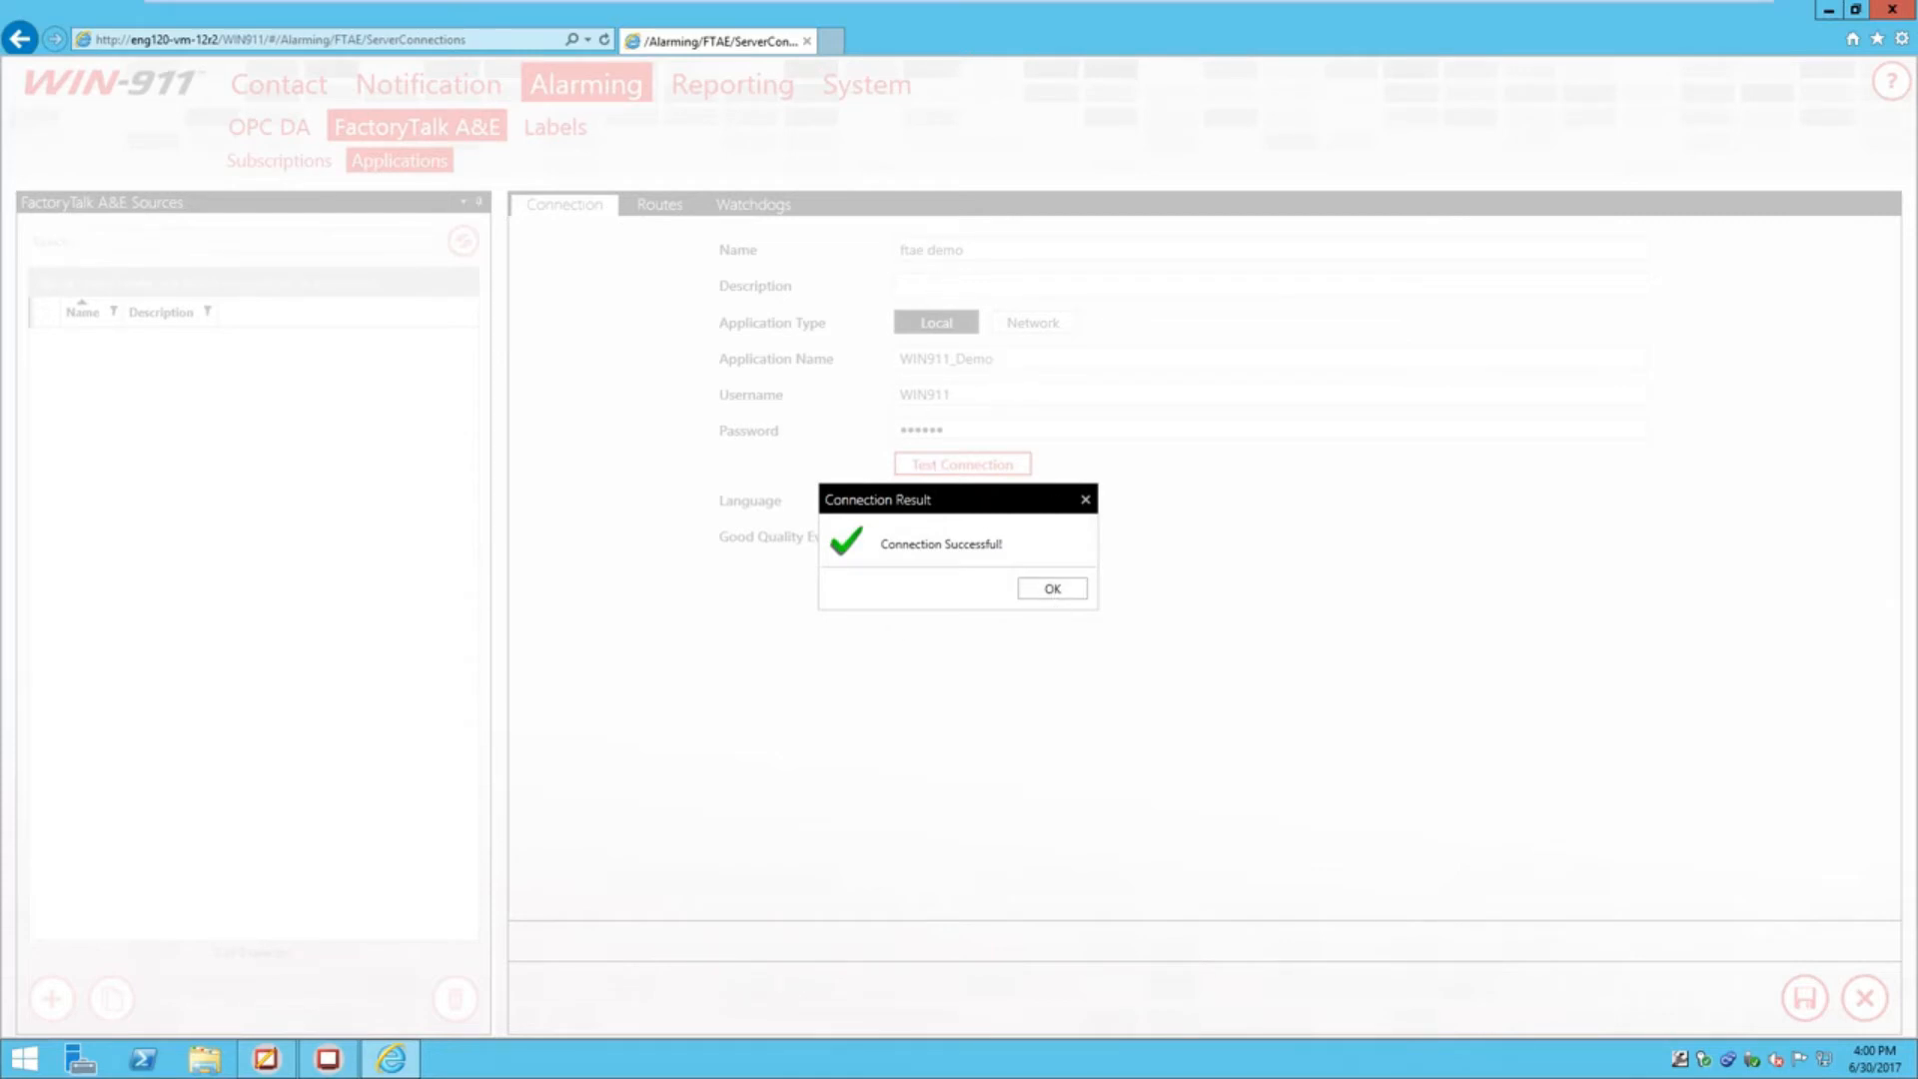
click(1064, 591)
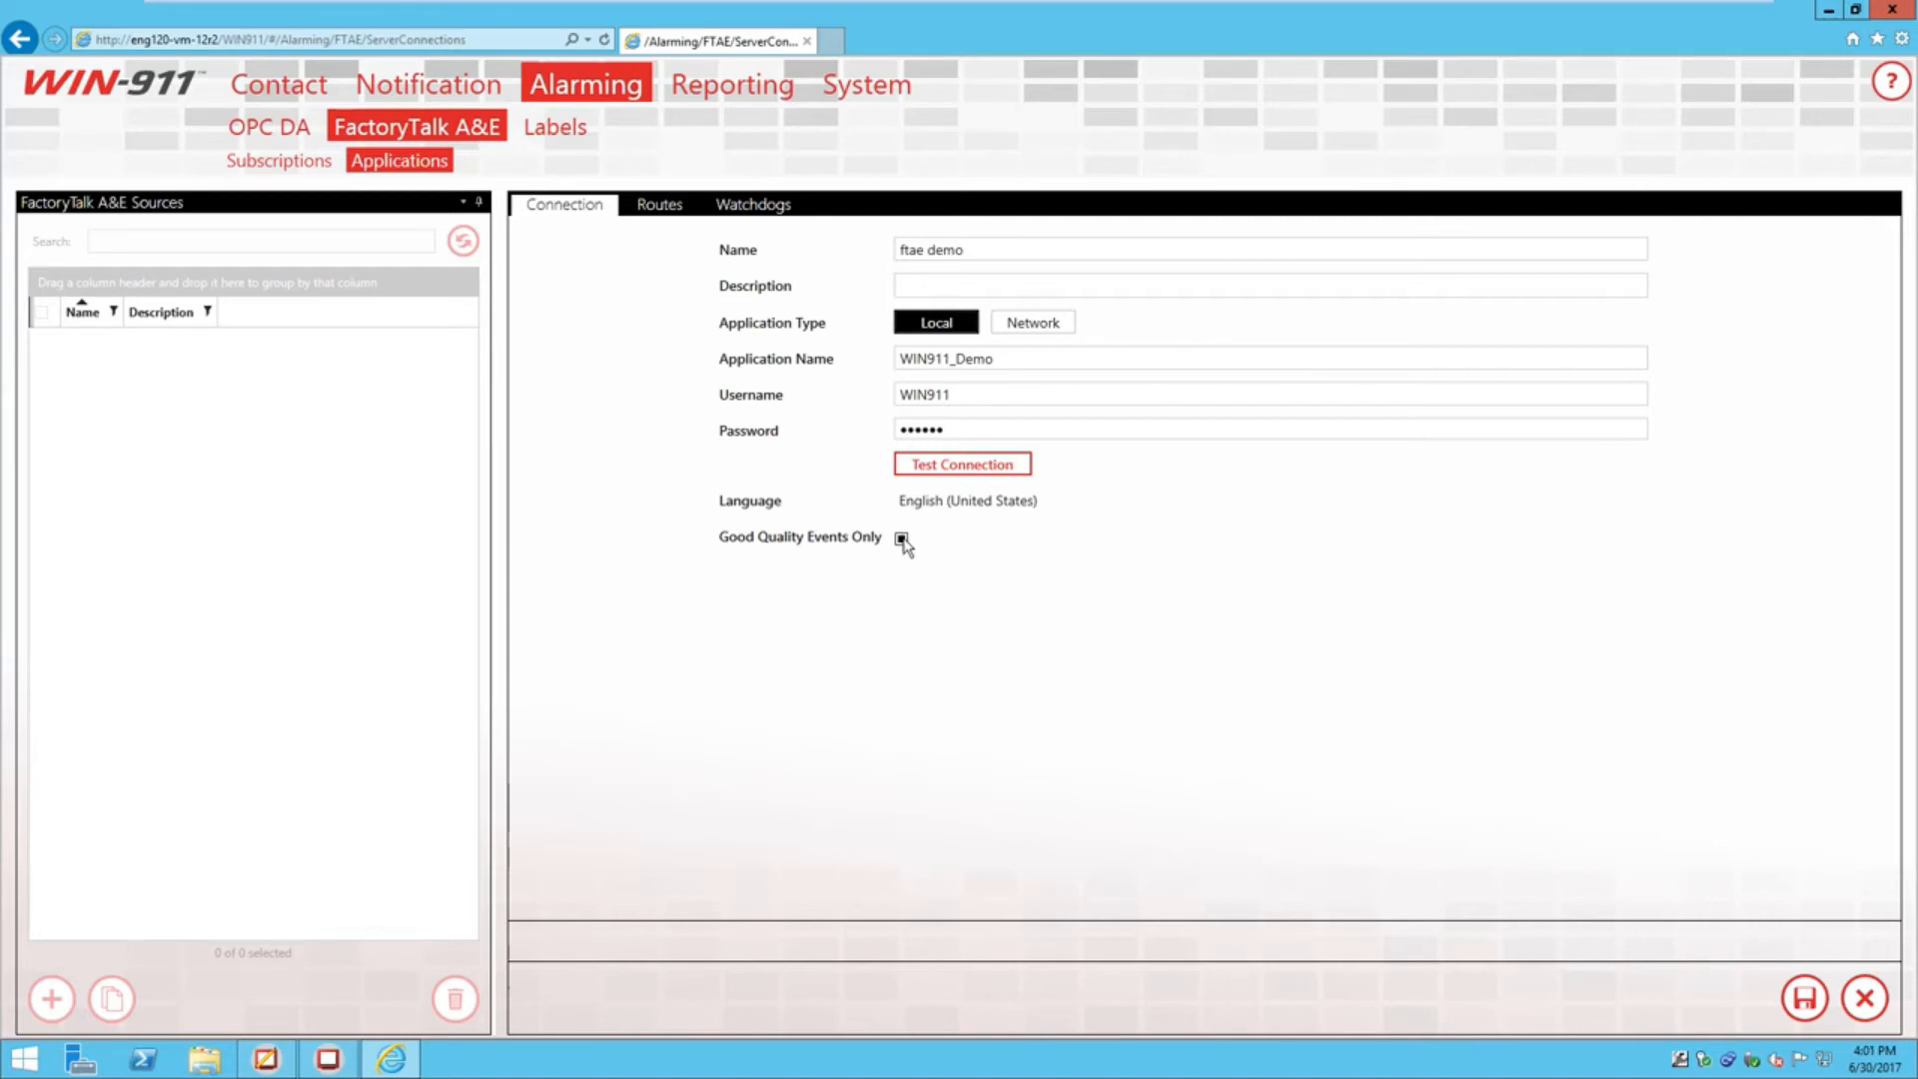
click(903, 538)
click(902, 540)
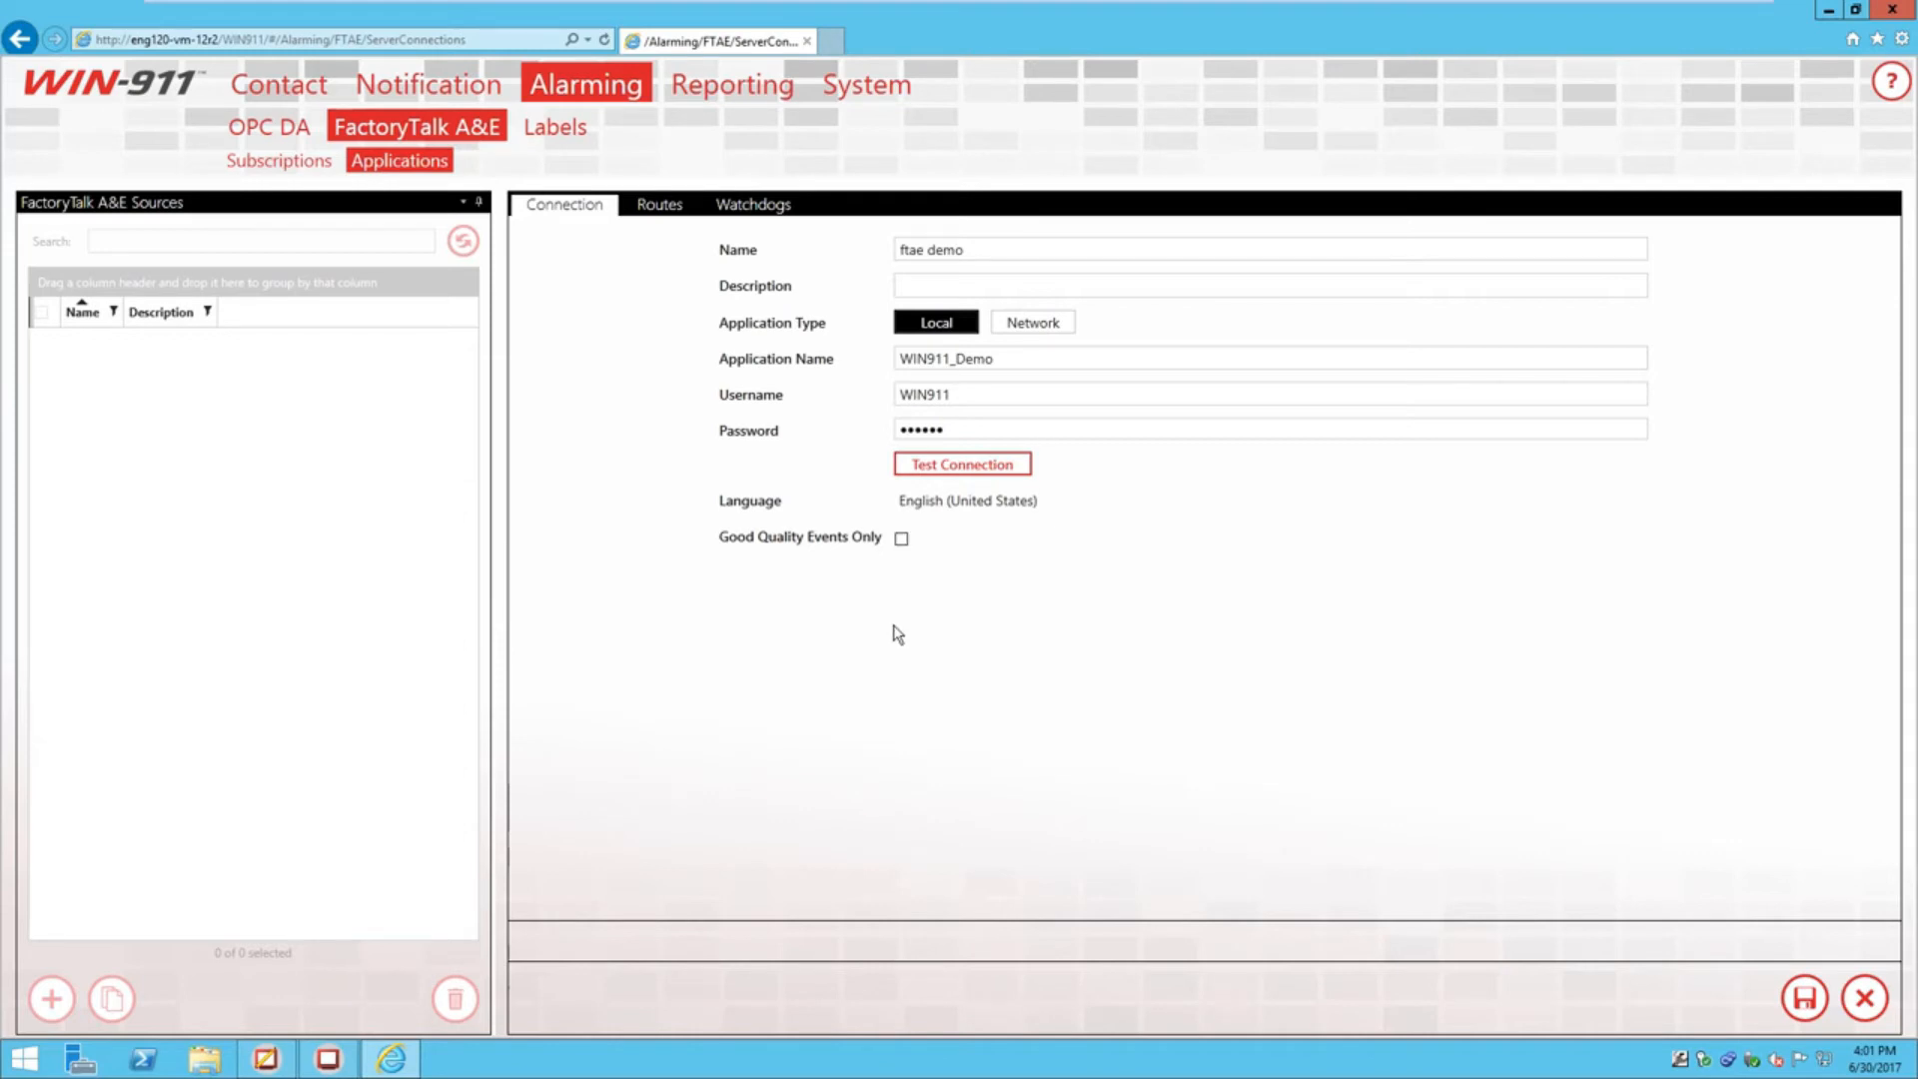
Re-enable Good Quality Events Only and add route 1: class WIN-911 to FactoryTalk Alarms
click(902, 540)
click(657, 207)
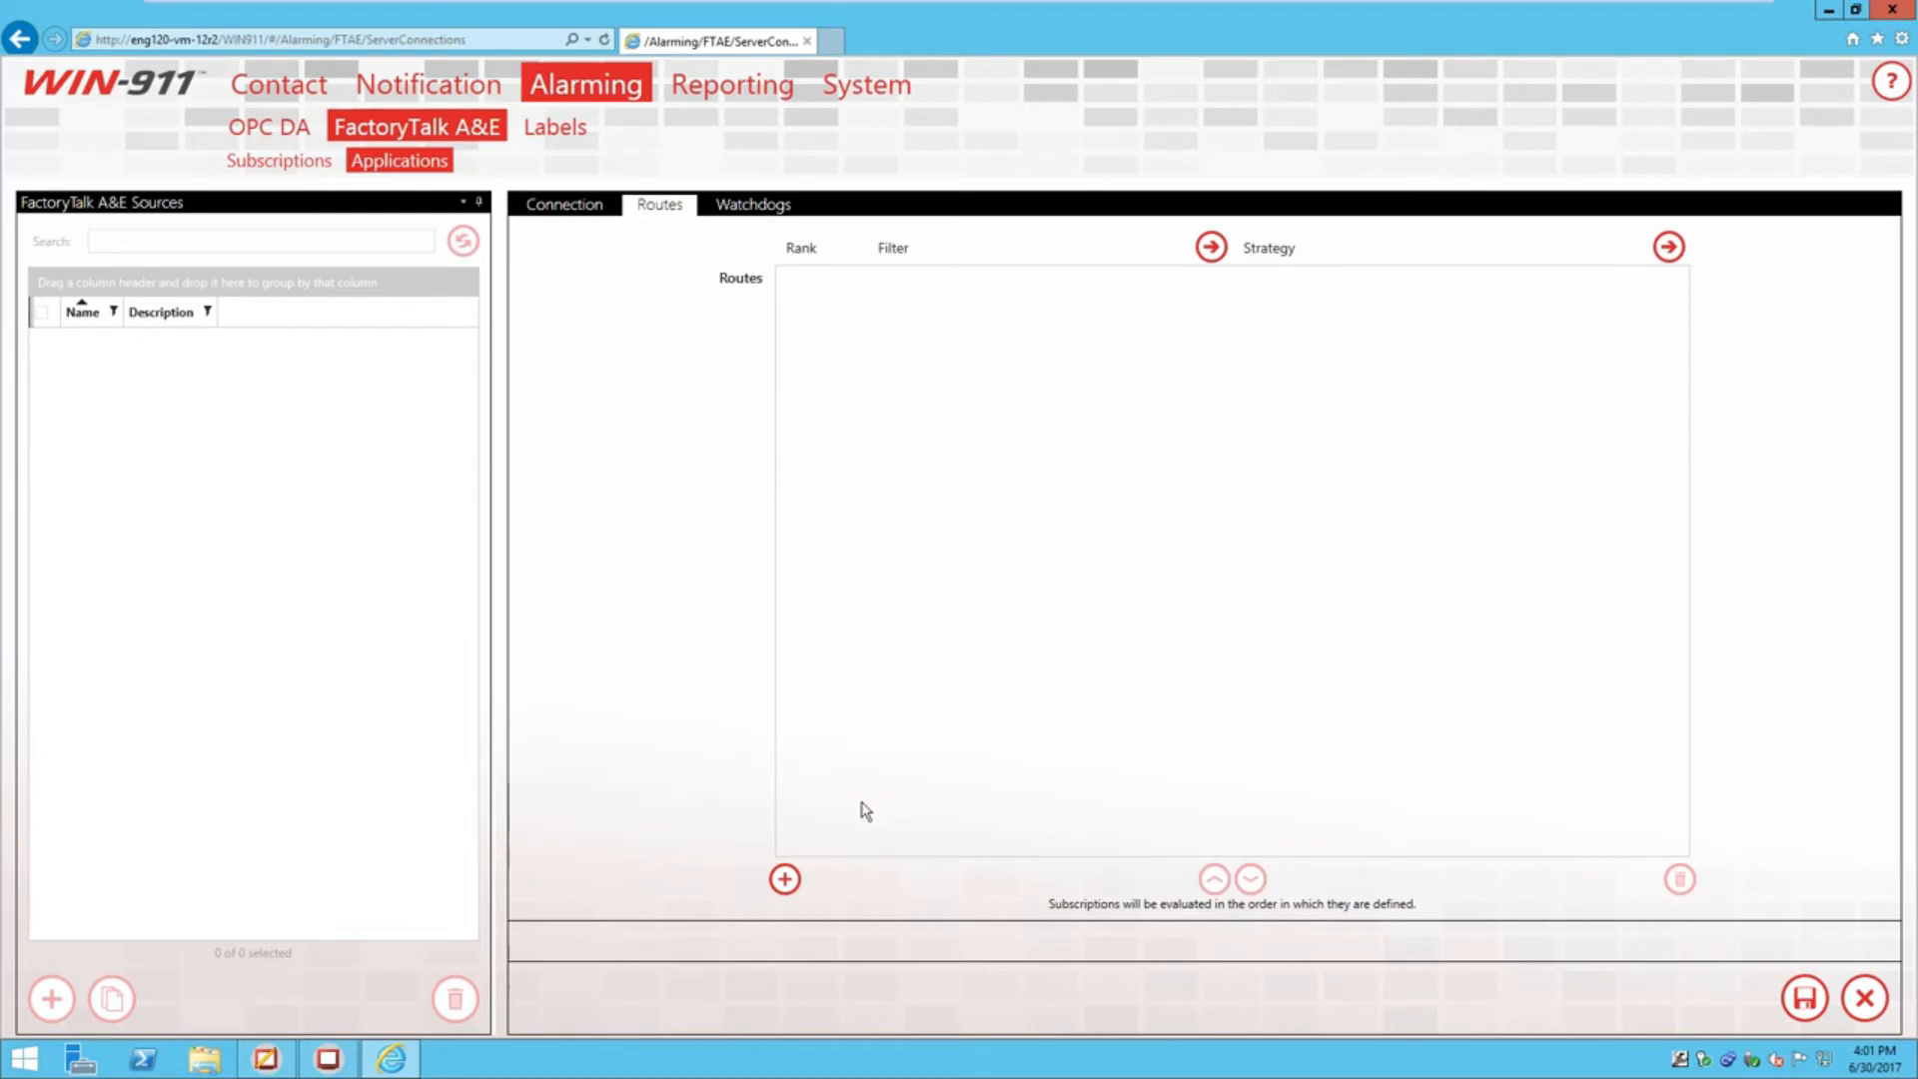
click(785, 881)
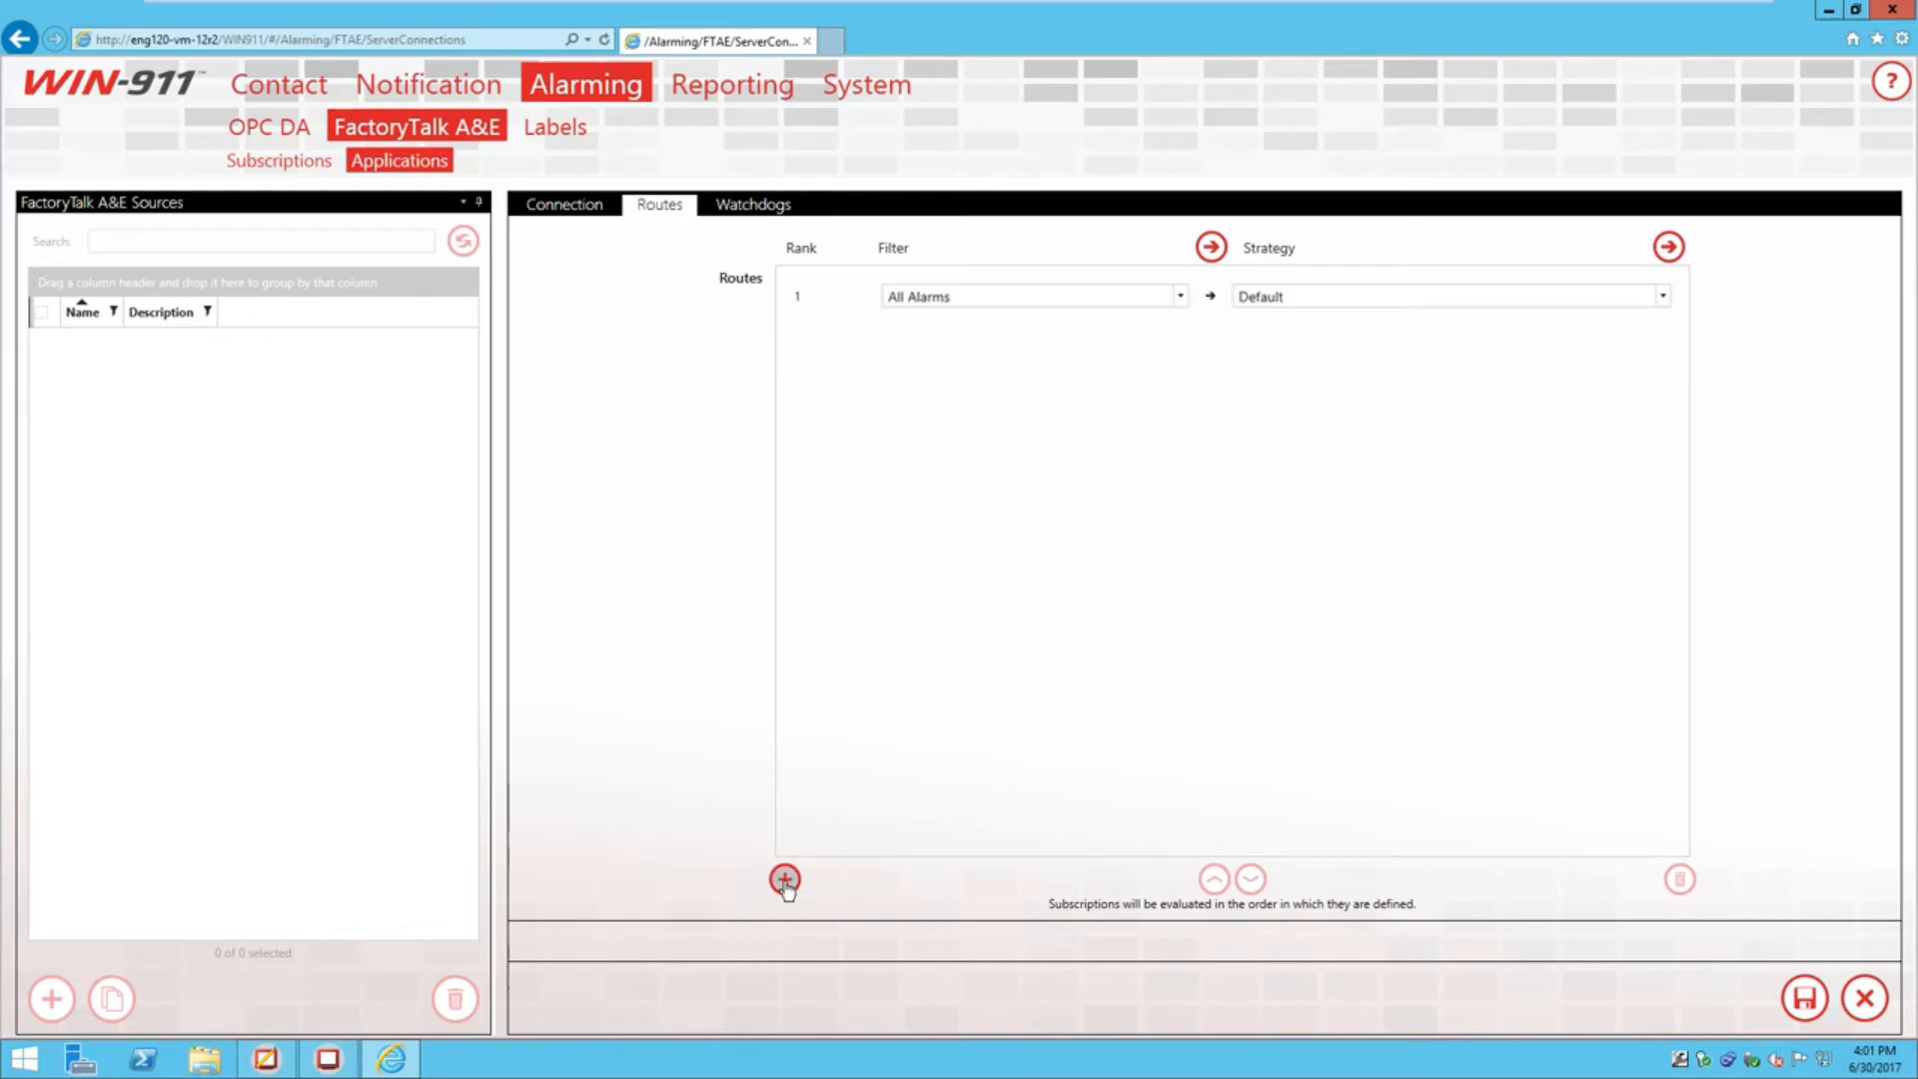
click(1184, 299)
click(1184, 302)
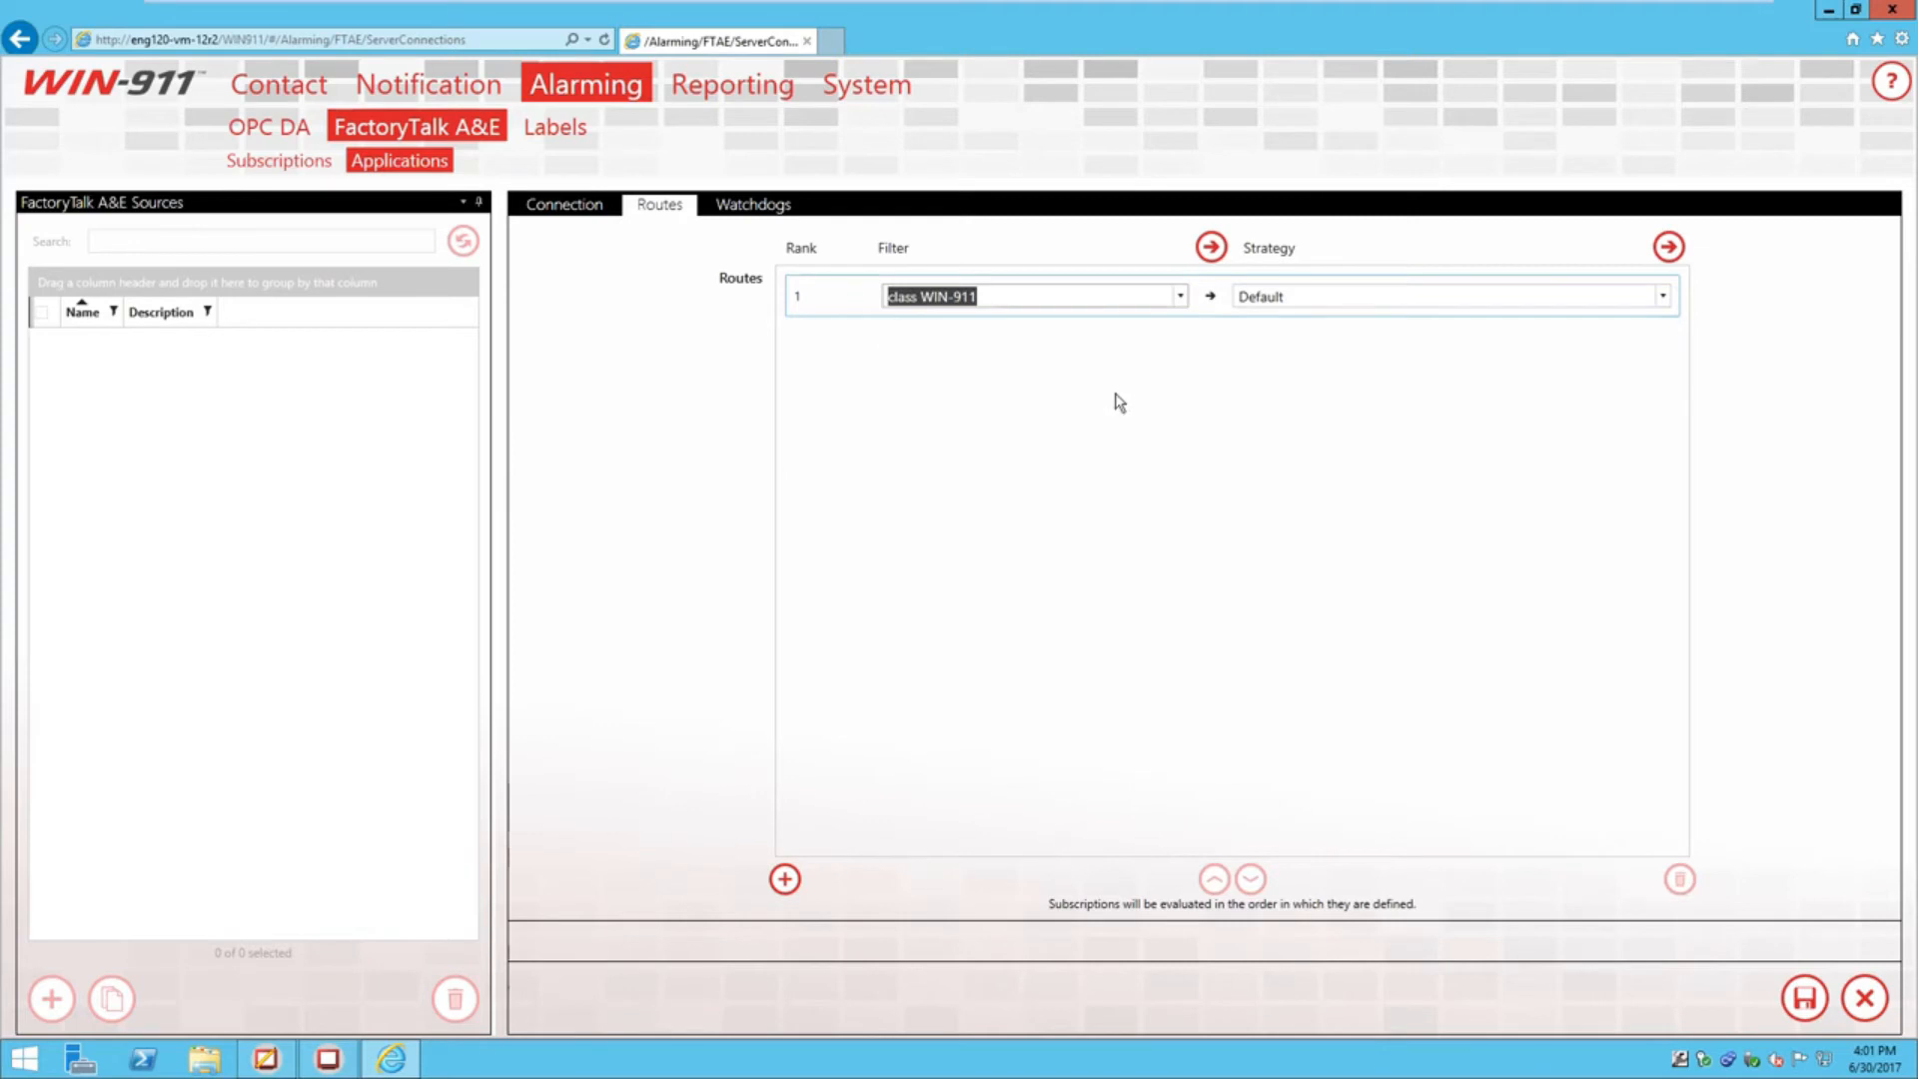
click(1076, 316)
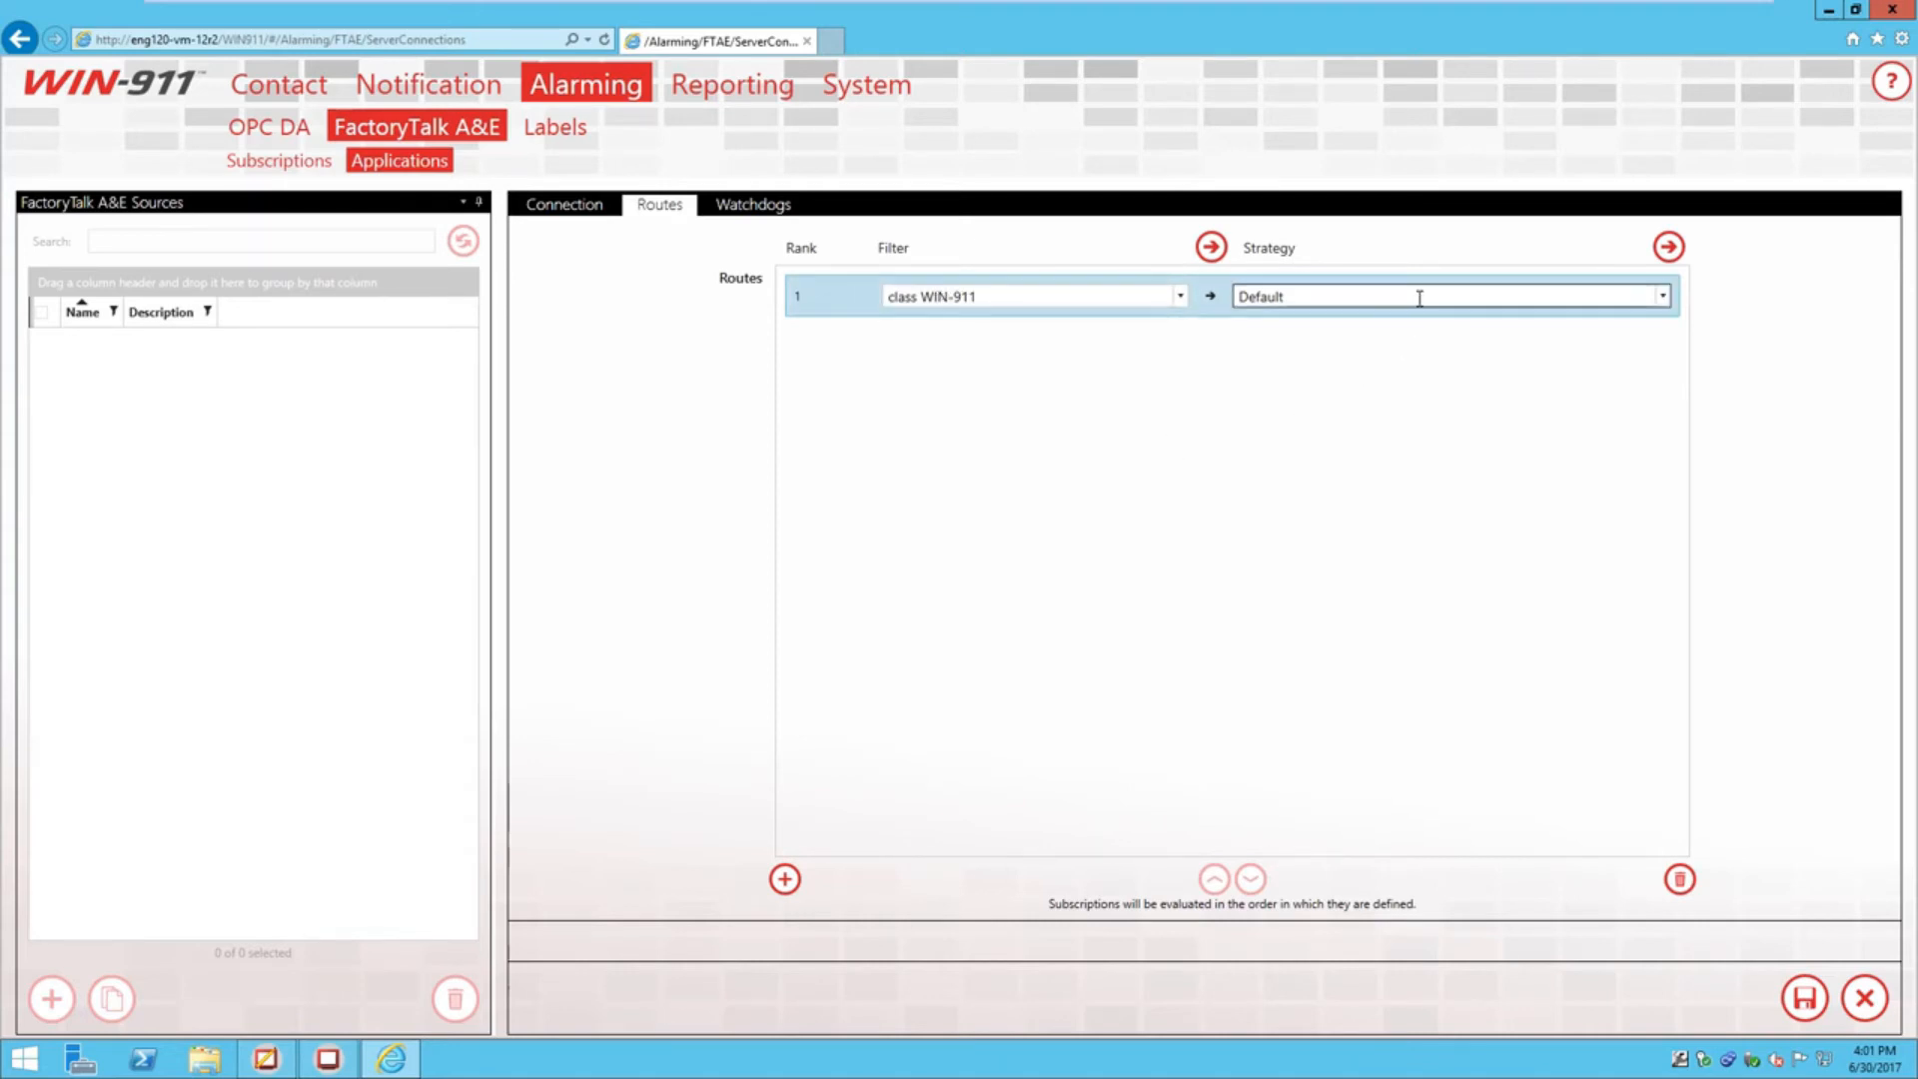
click(1662, 298)
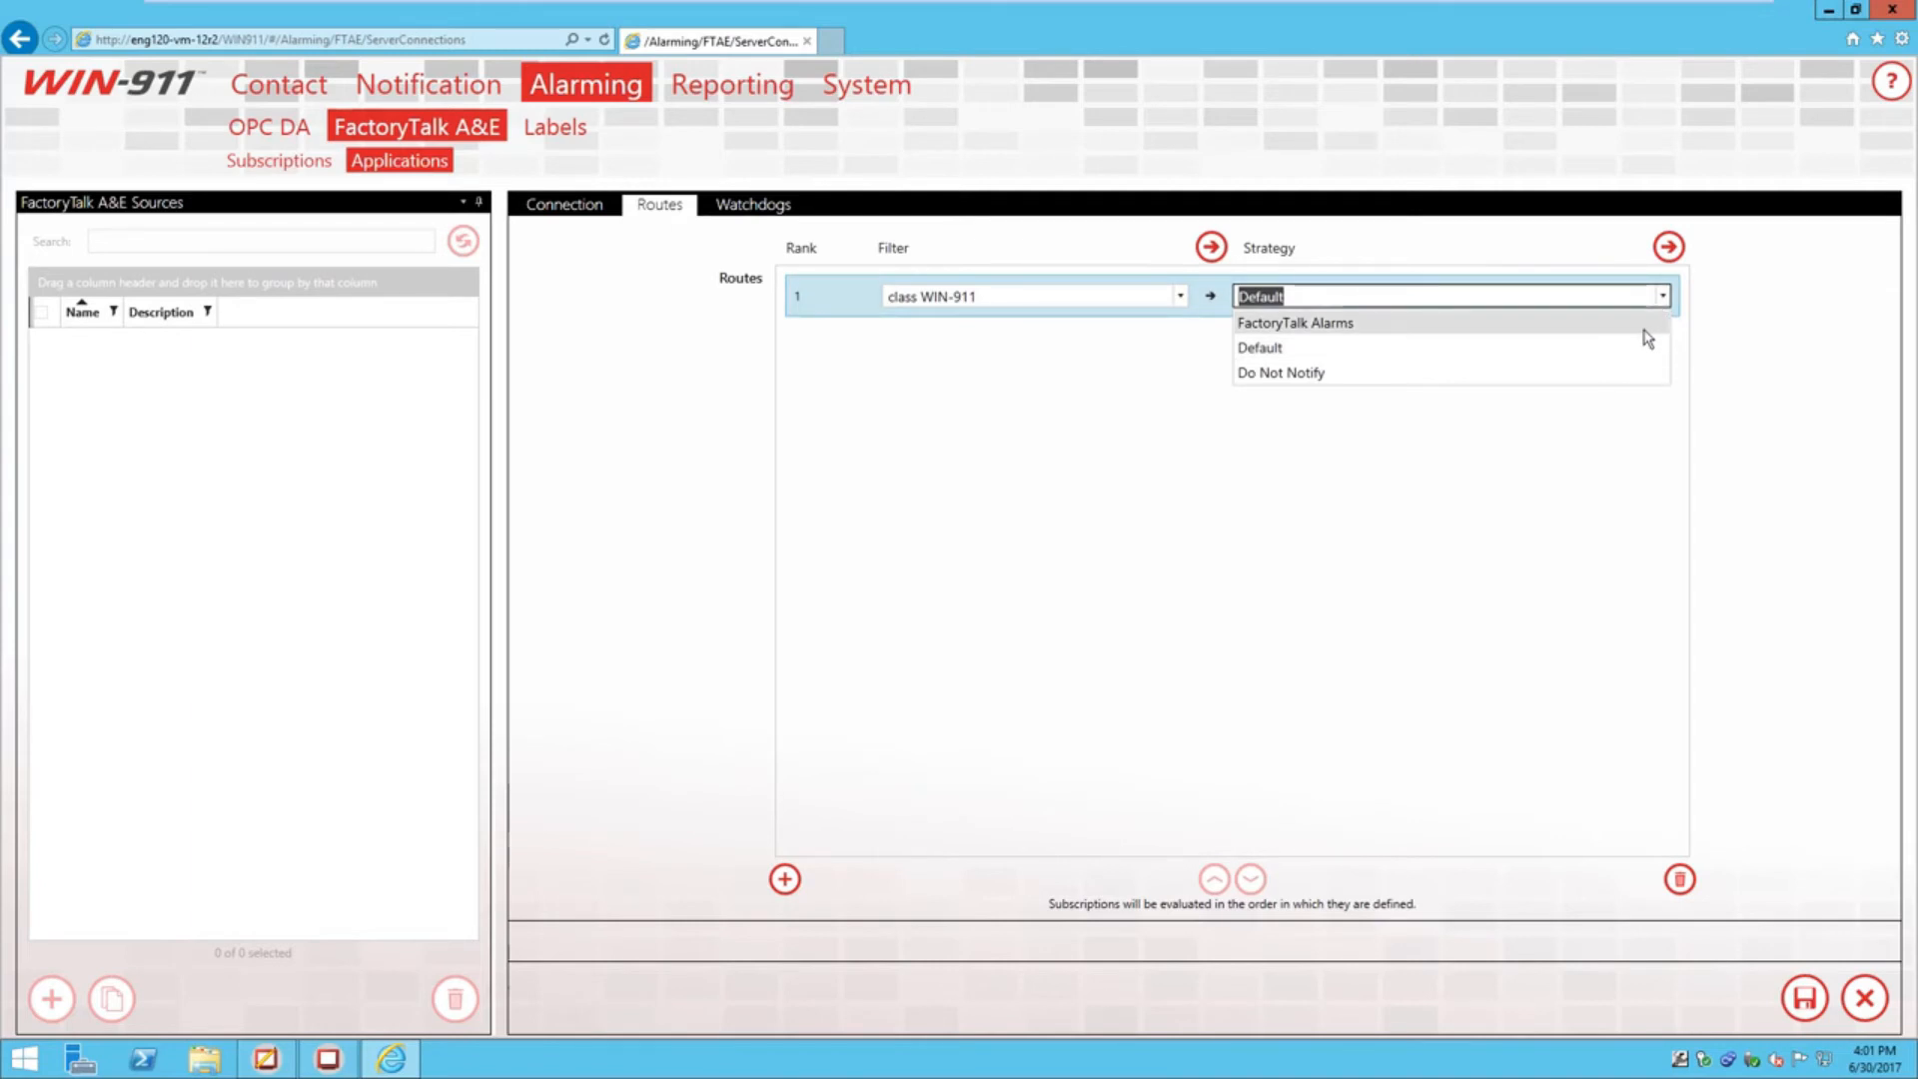
click(1642, 329)
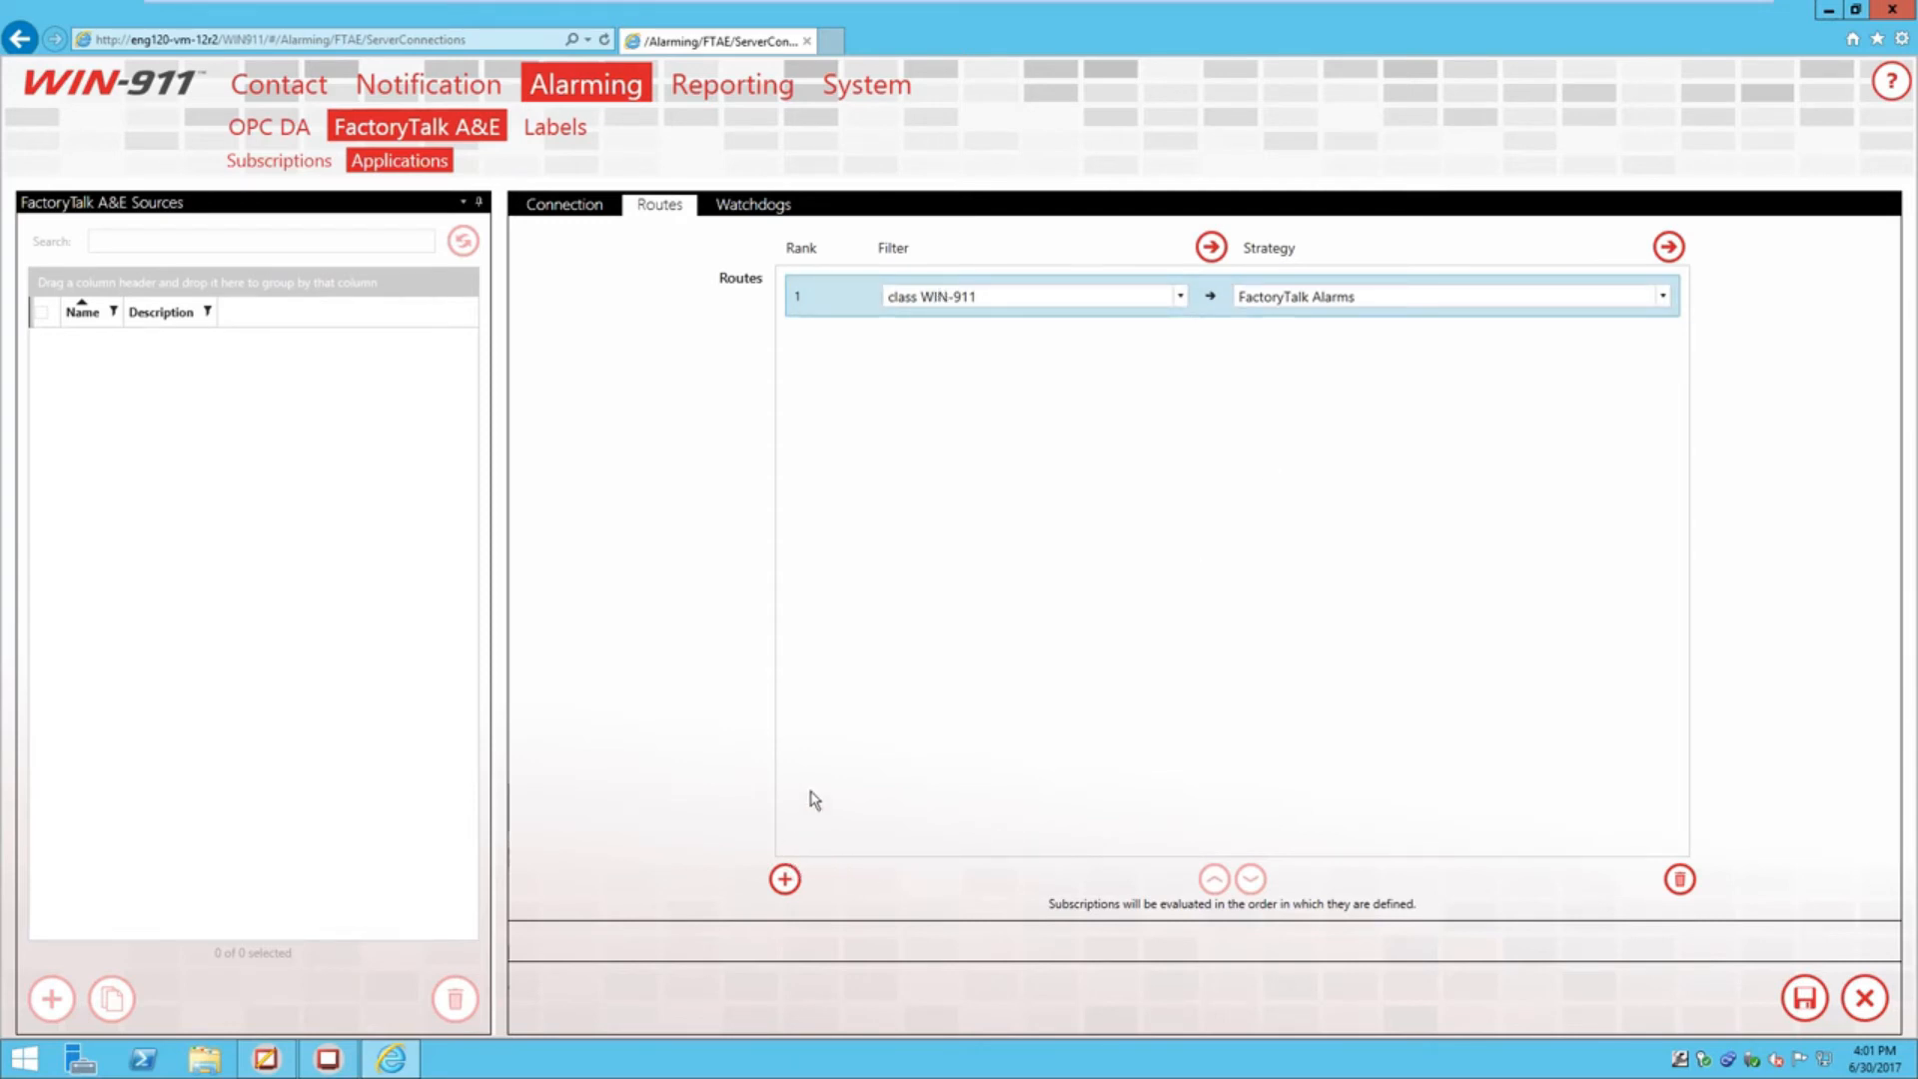
Add a second route filtering Tanks with the Default strategy
click(784, 879)
click(849, 339)
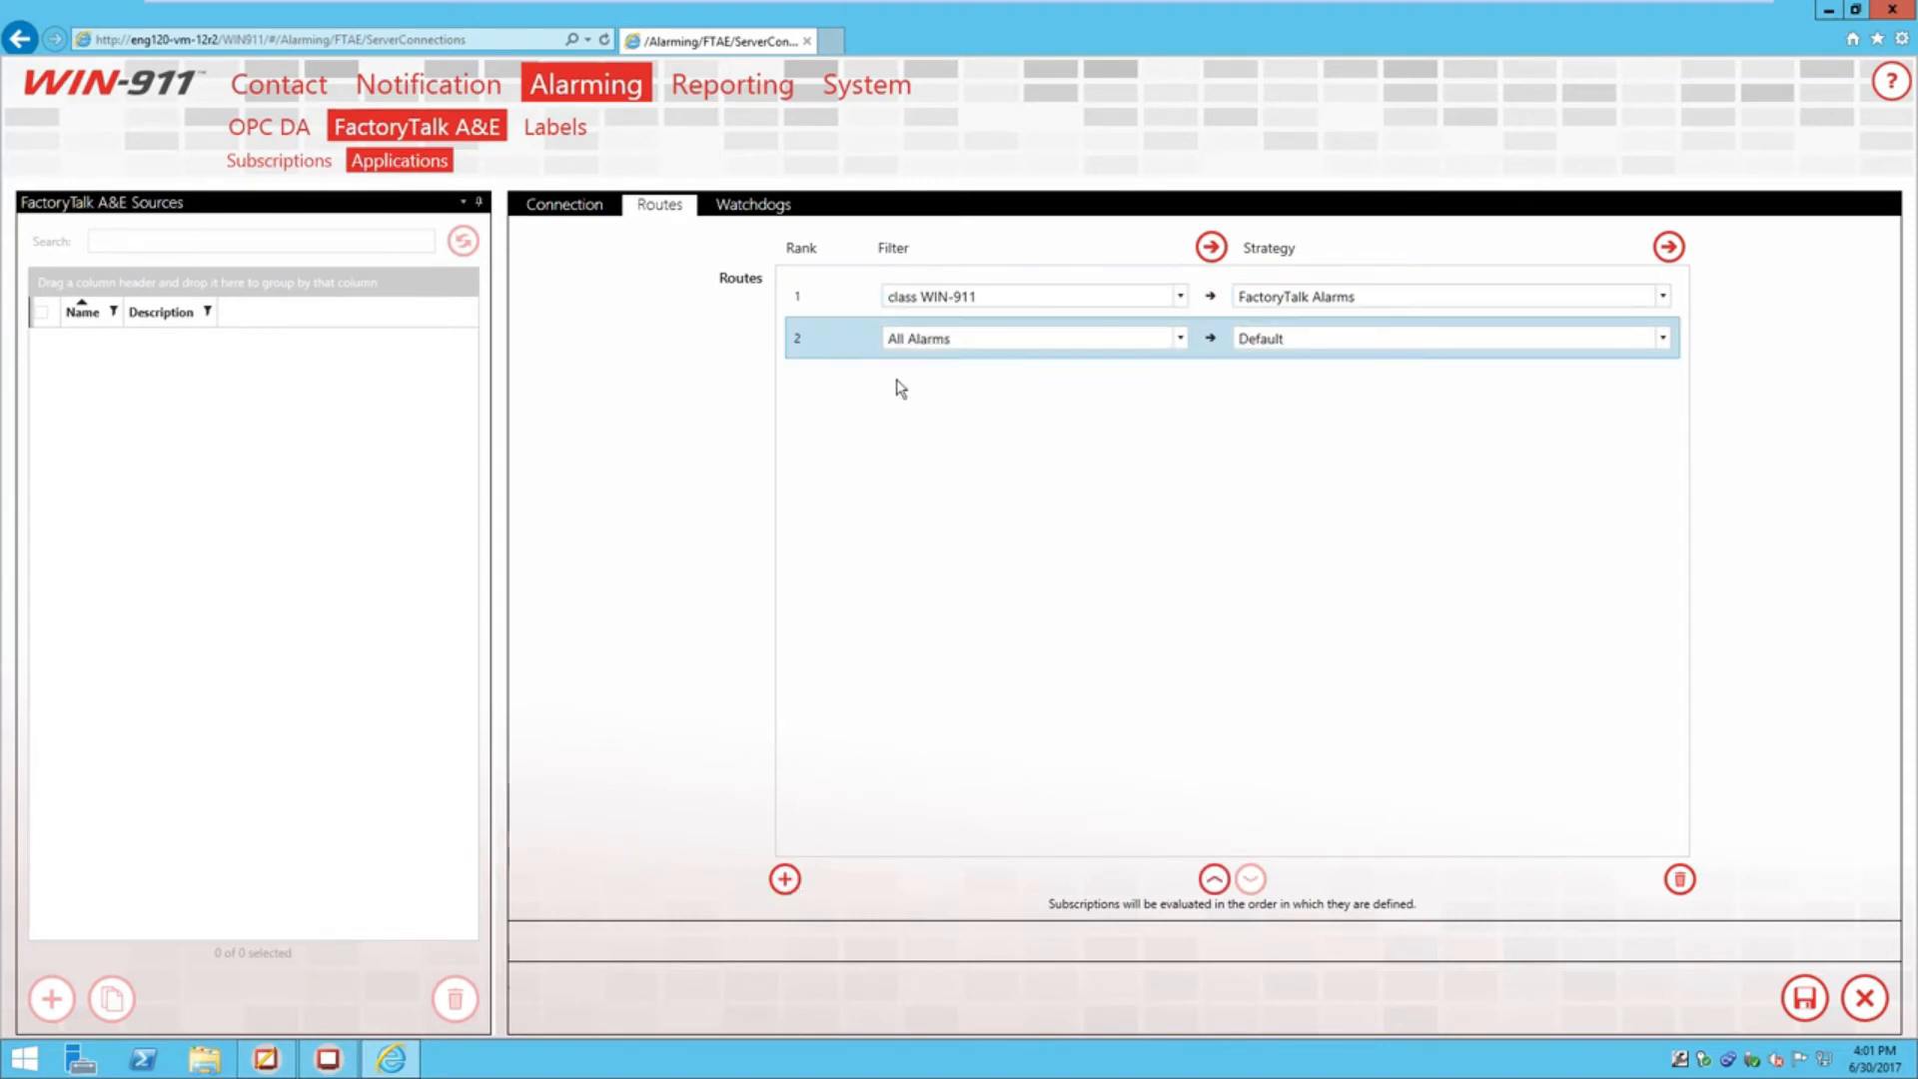
click(1179, 338)
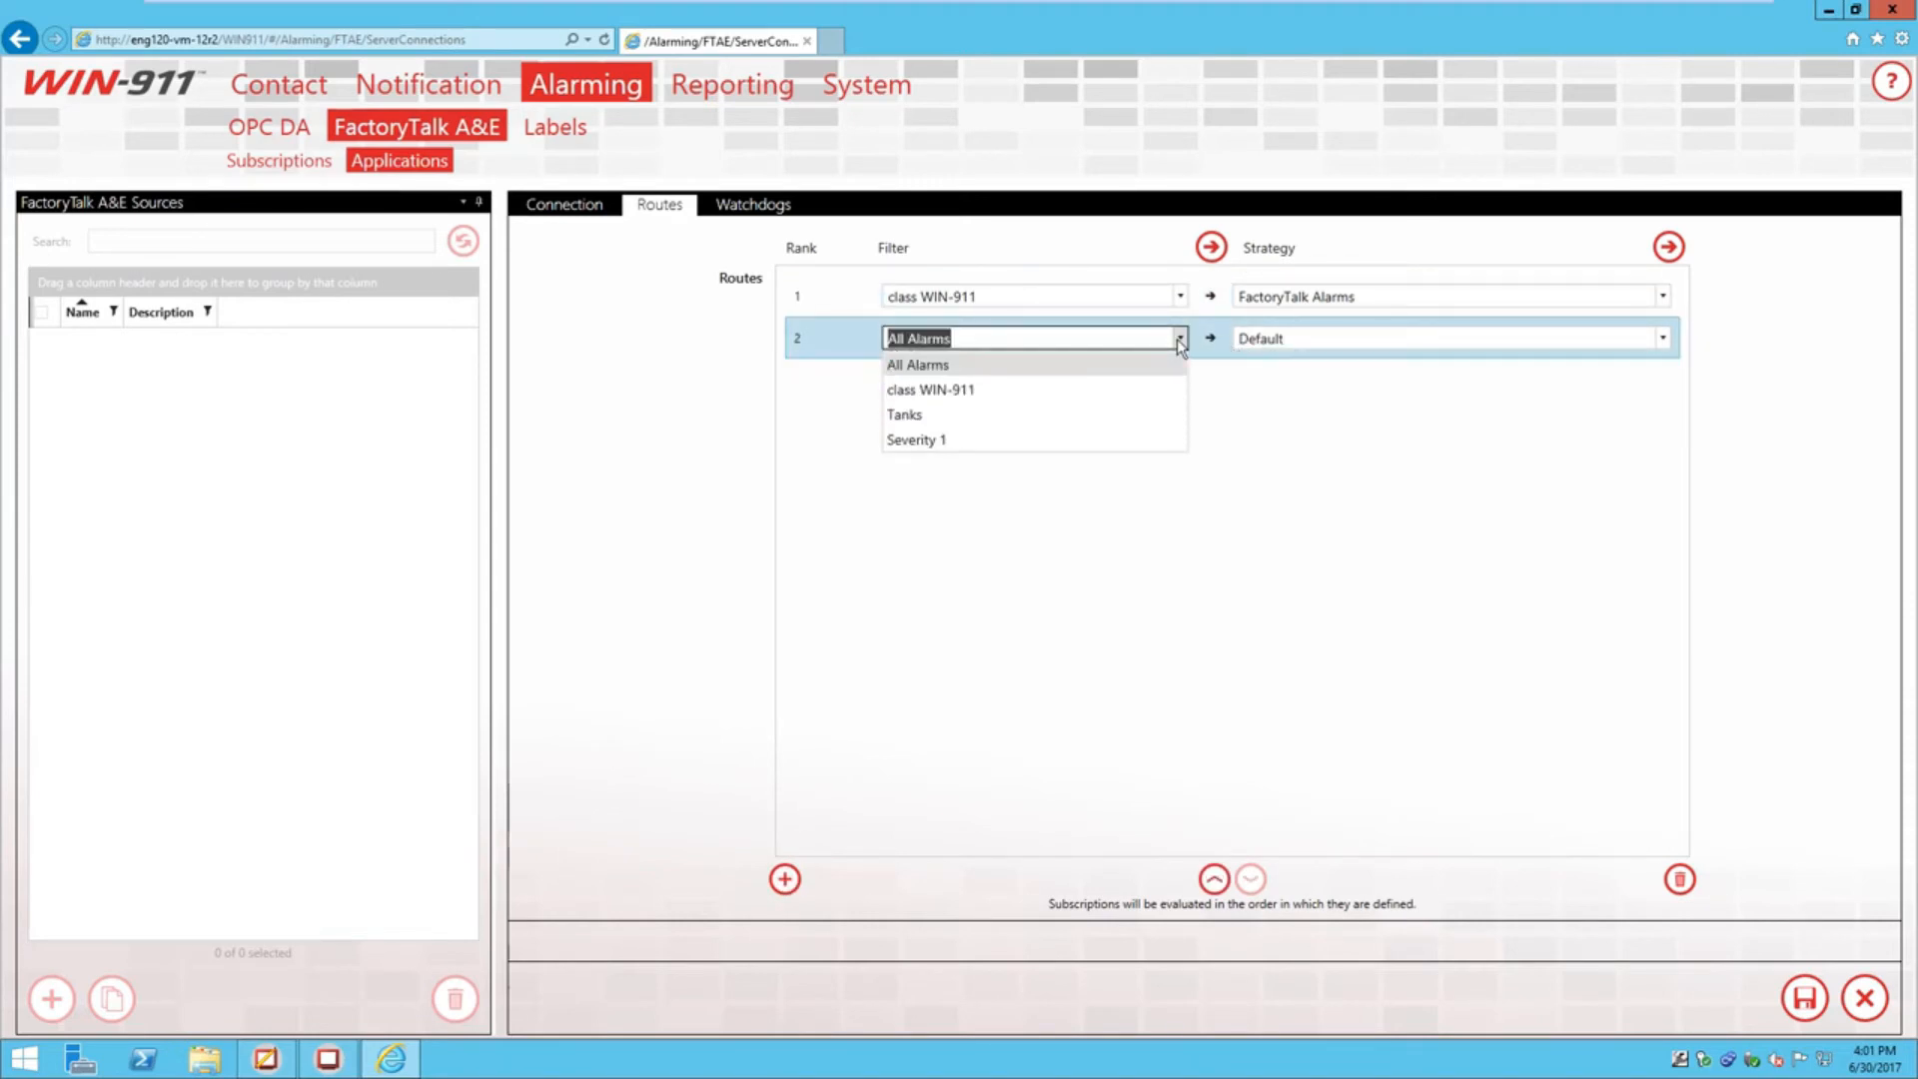
click(1128, 418)
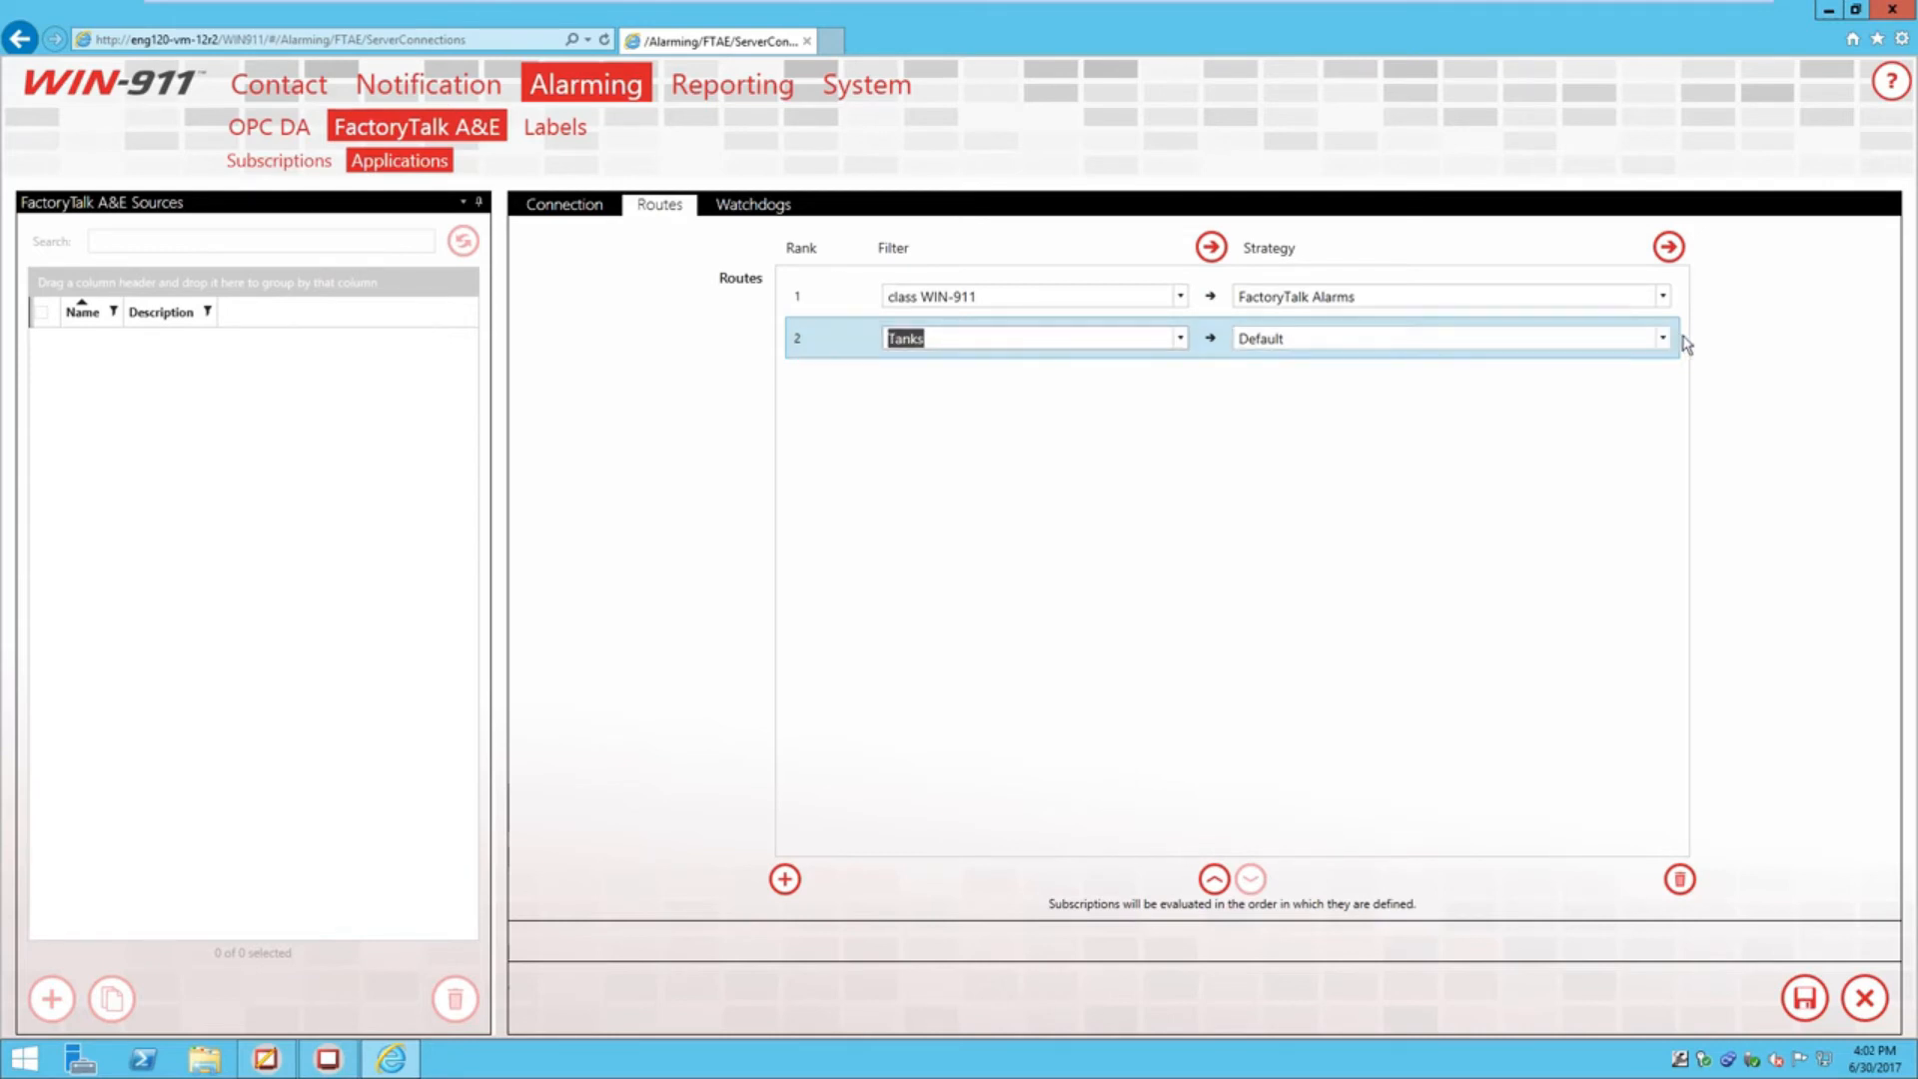
click(1588, 399)
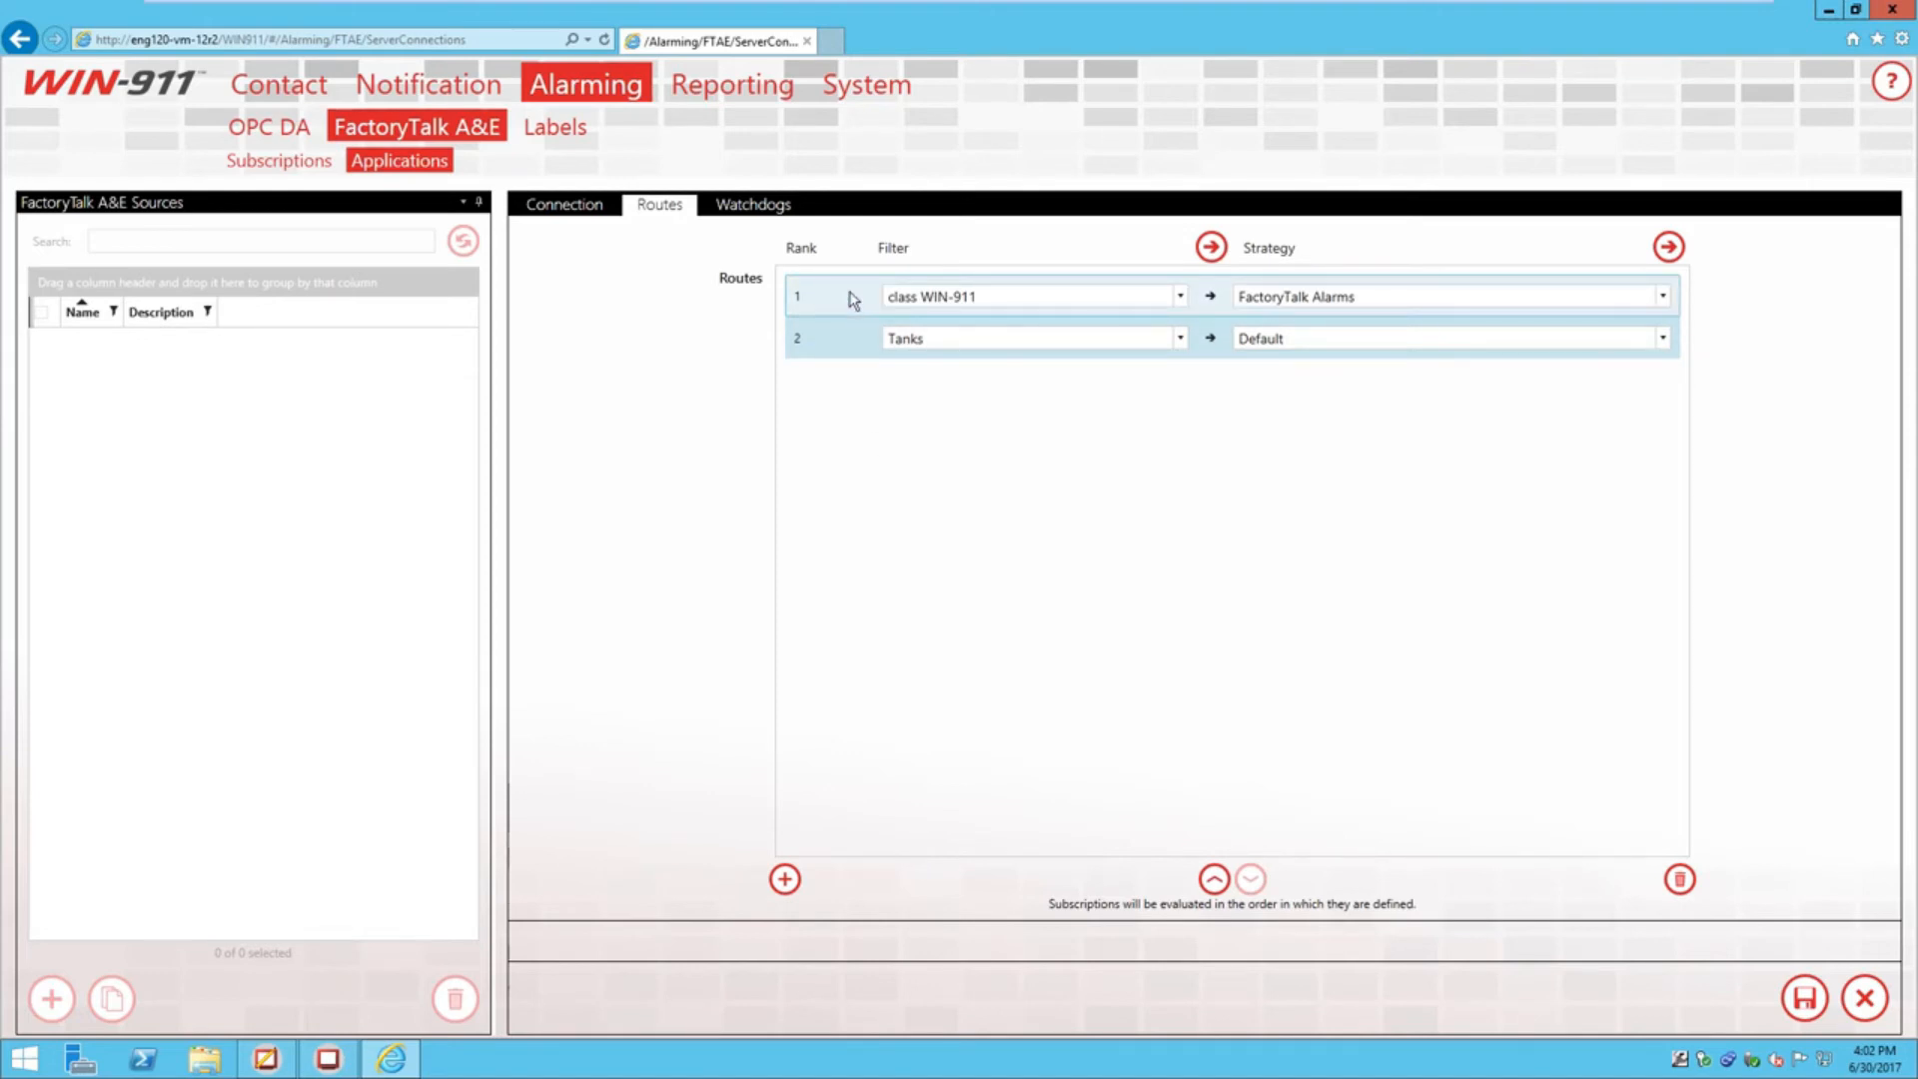
Move the Tanks to Default route up to rank 1 after checking alarm classes in View Studio
click(265, 1059)
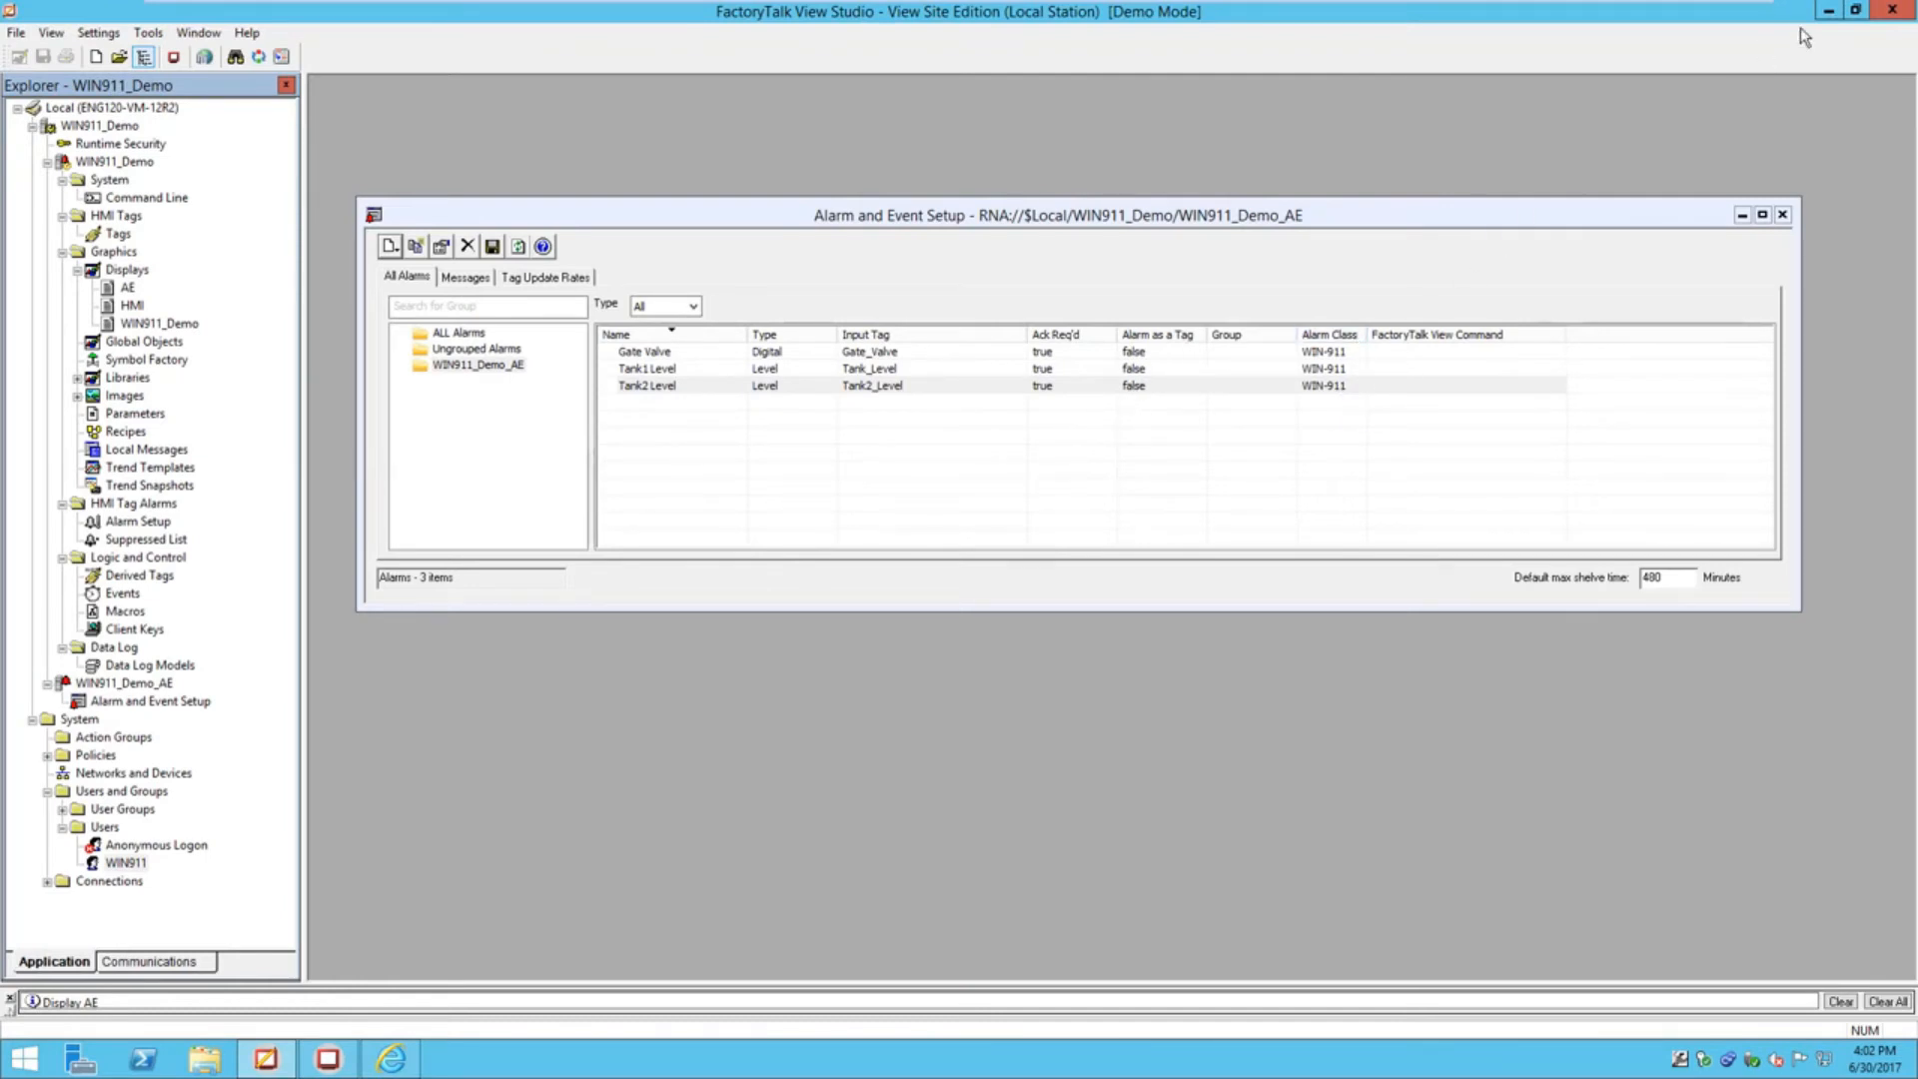
click(1829, 12)
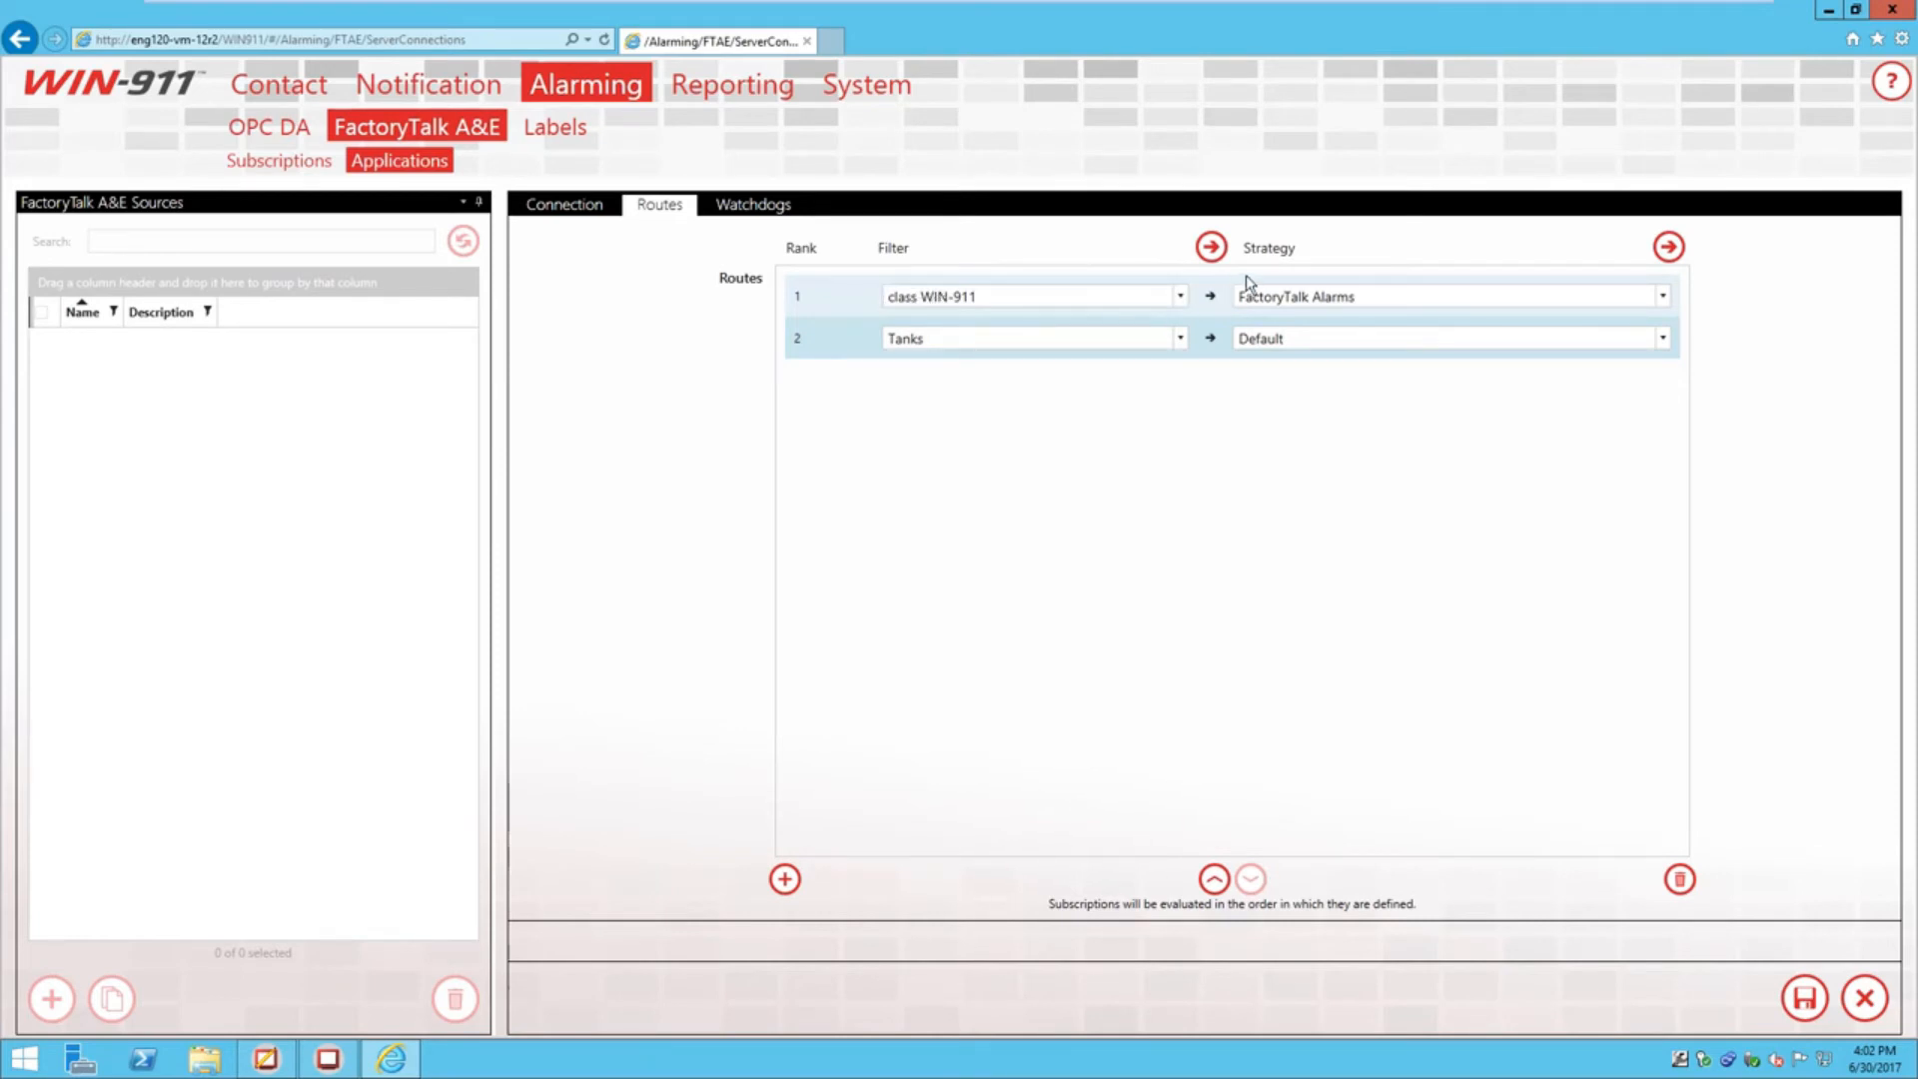
click(817, 340)
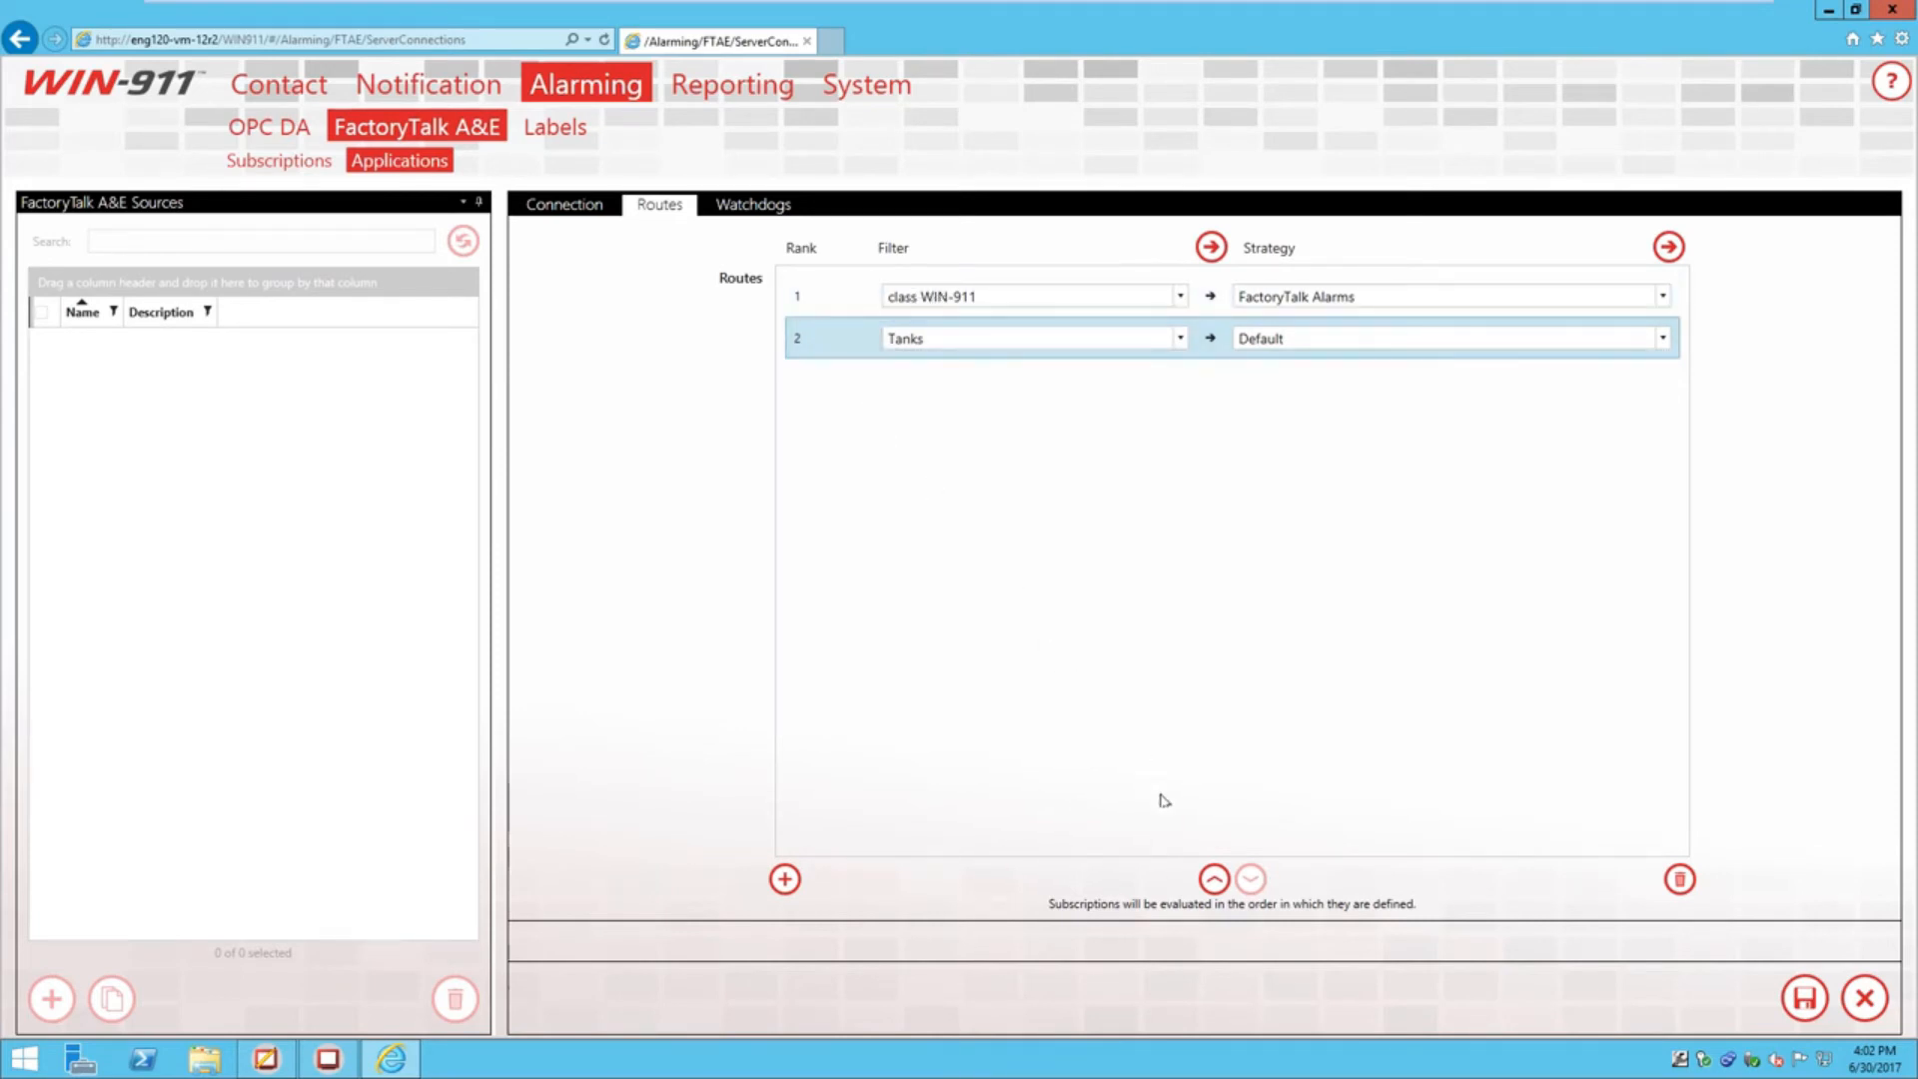
click(1213, 879)
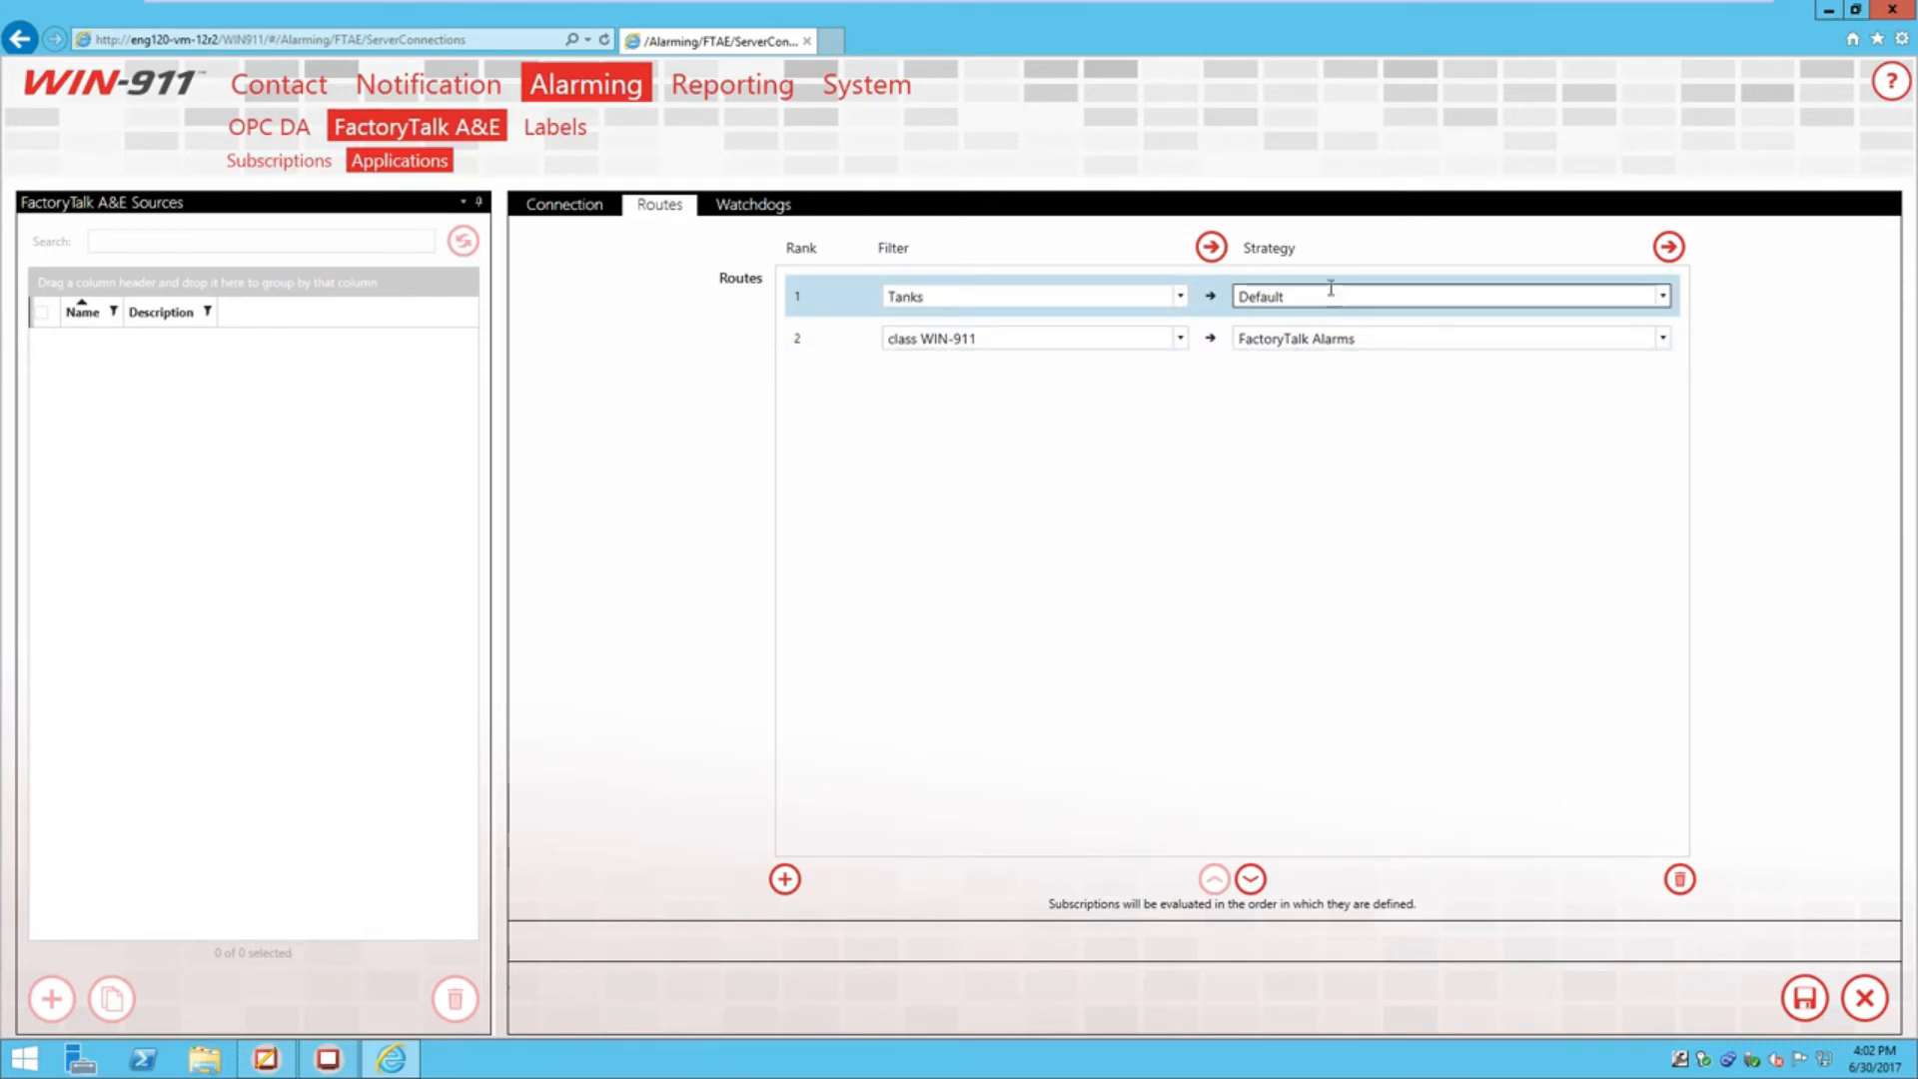
click(844, 350)
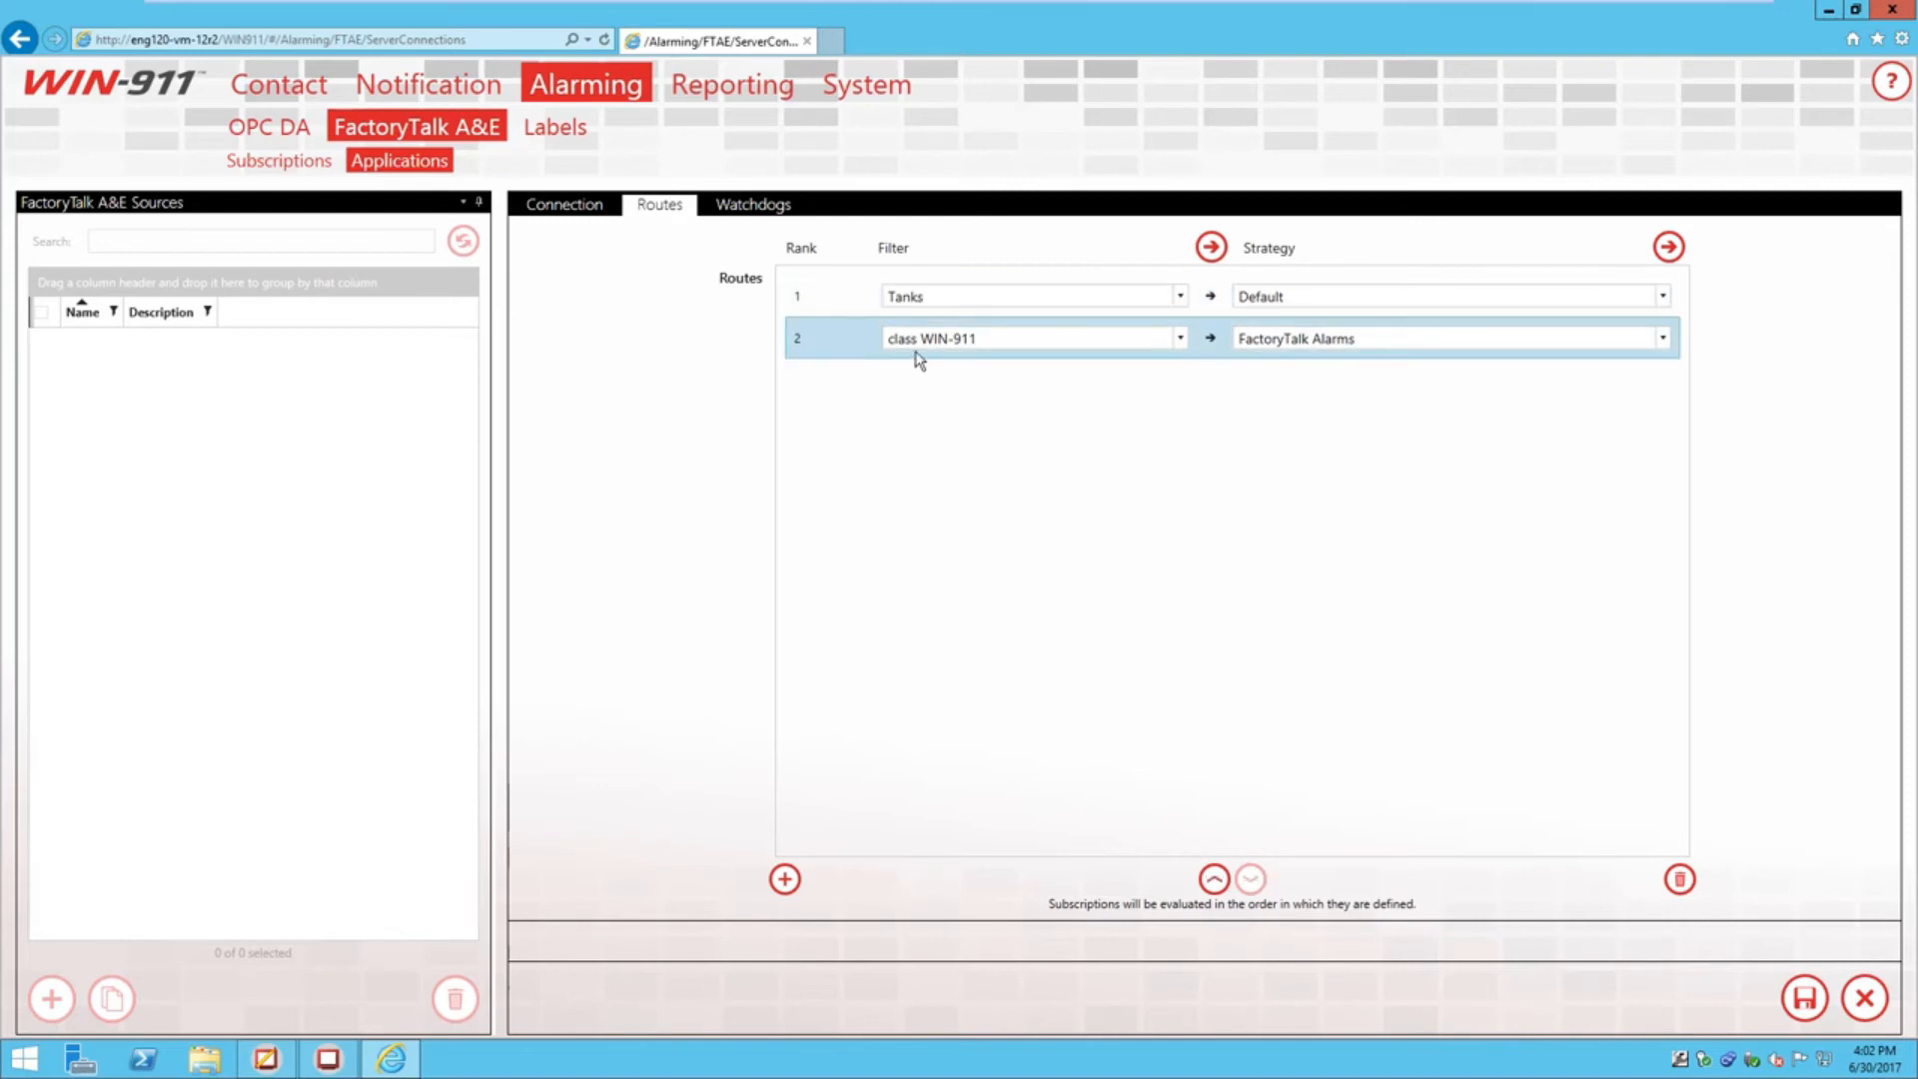
click(270, 1059)
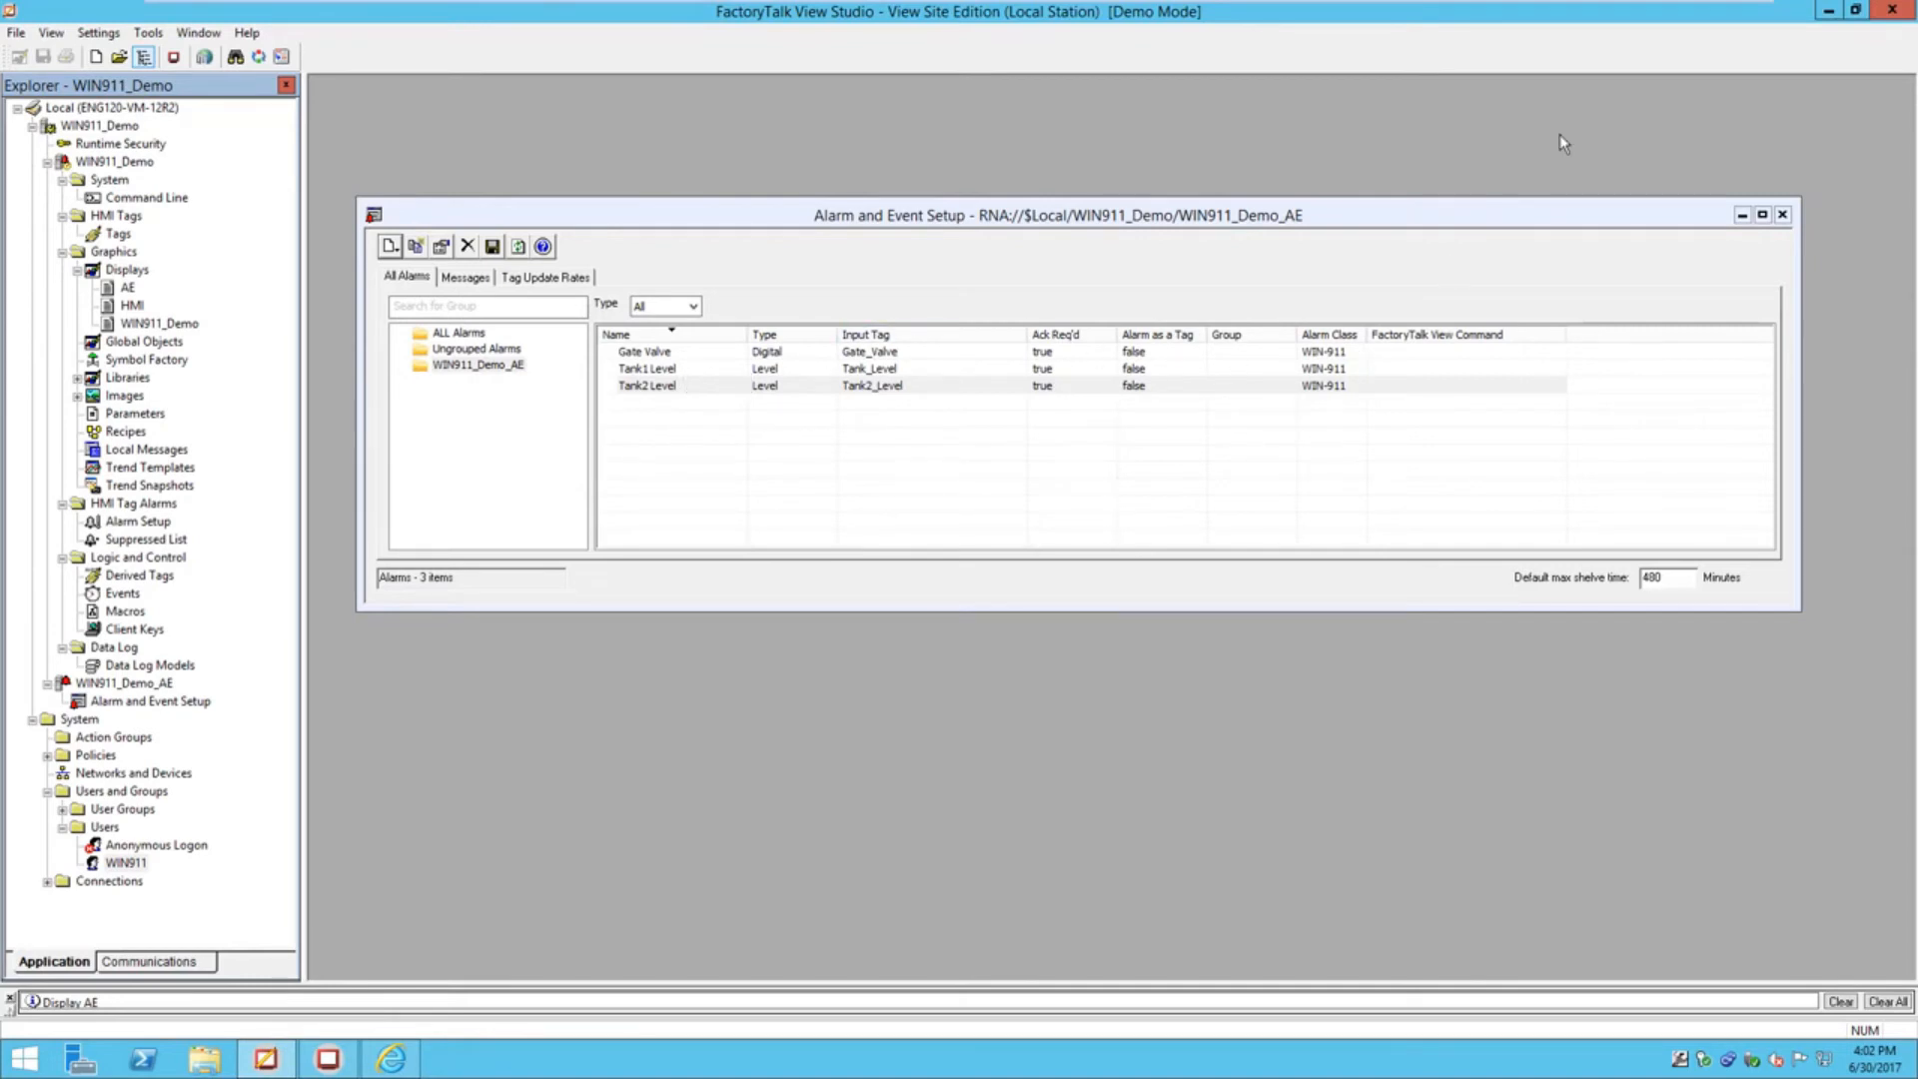
click(1830, 12)
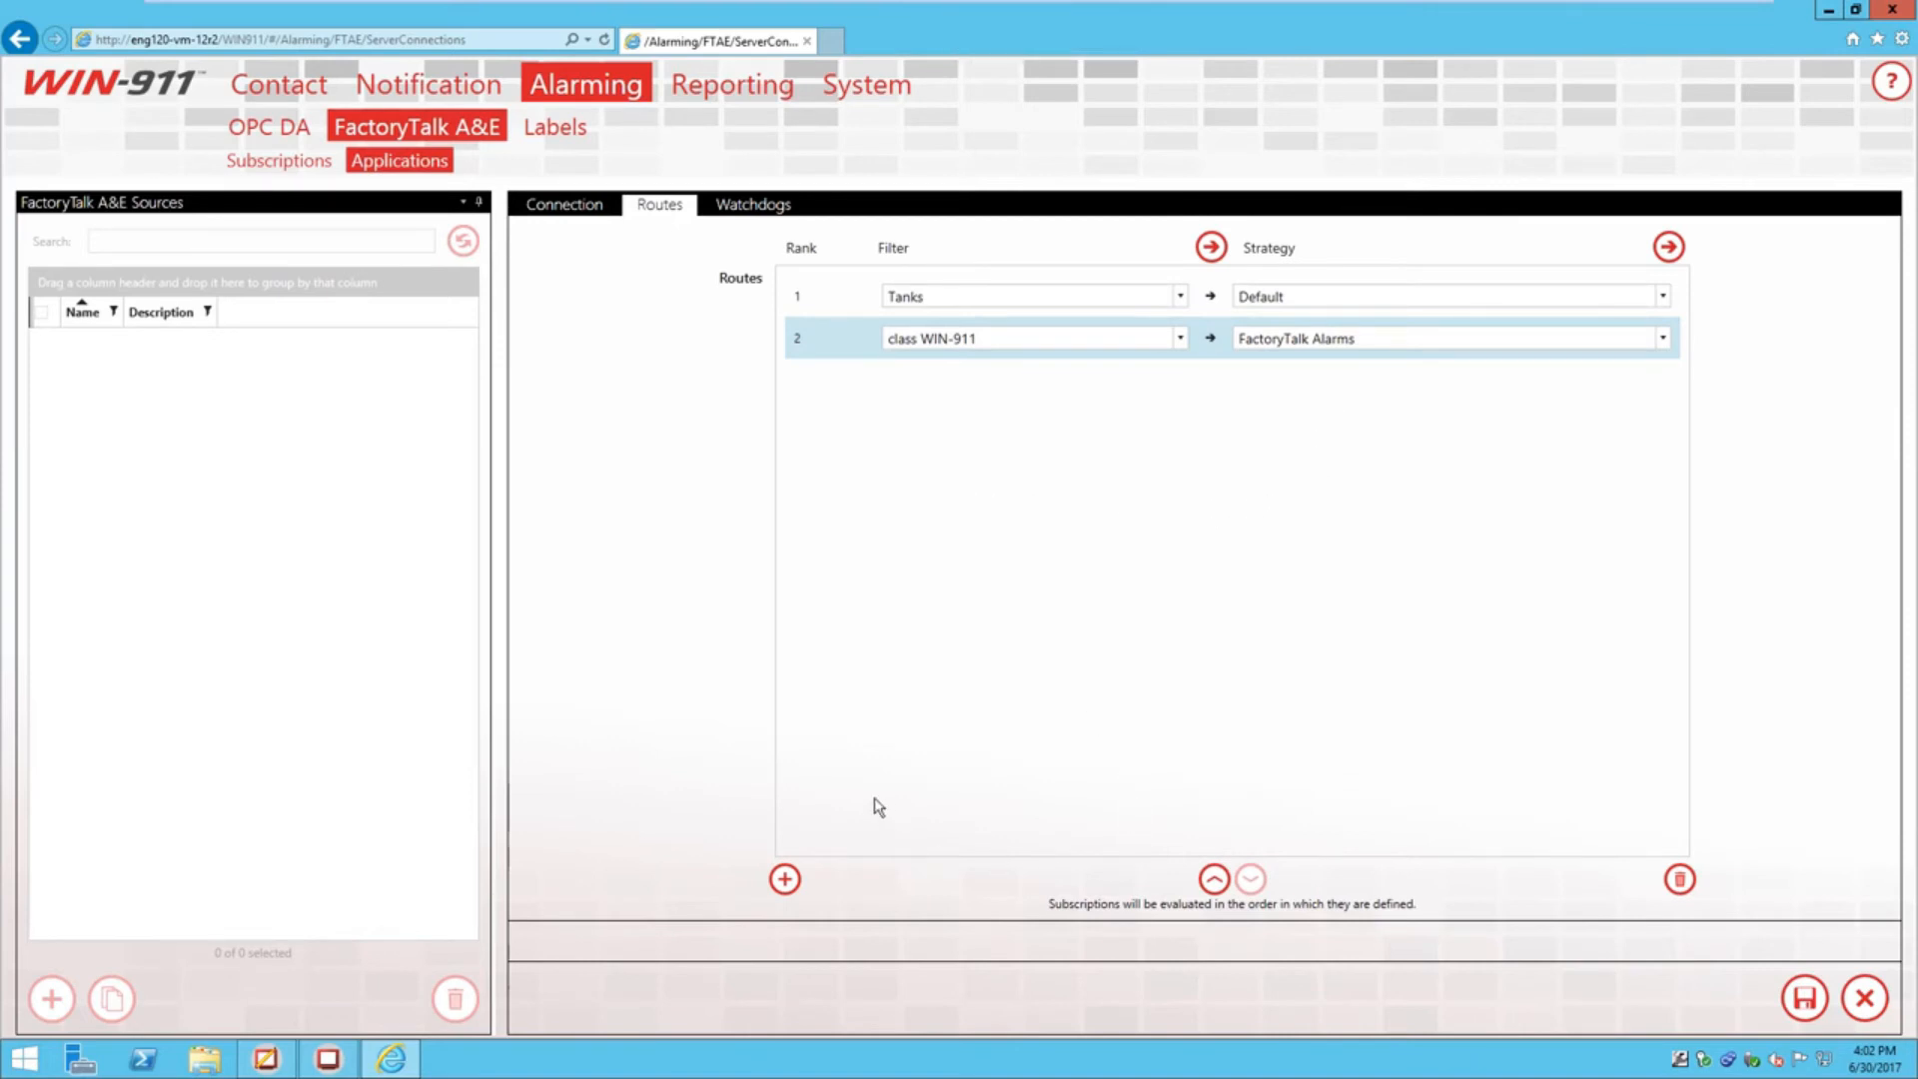
Add a watchdog named 'watchdog' with class watchdog, 90 sec timeout and severity 500
click(740, 210)
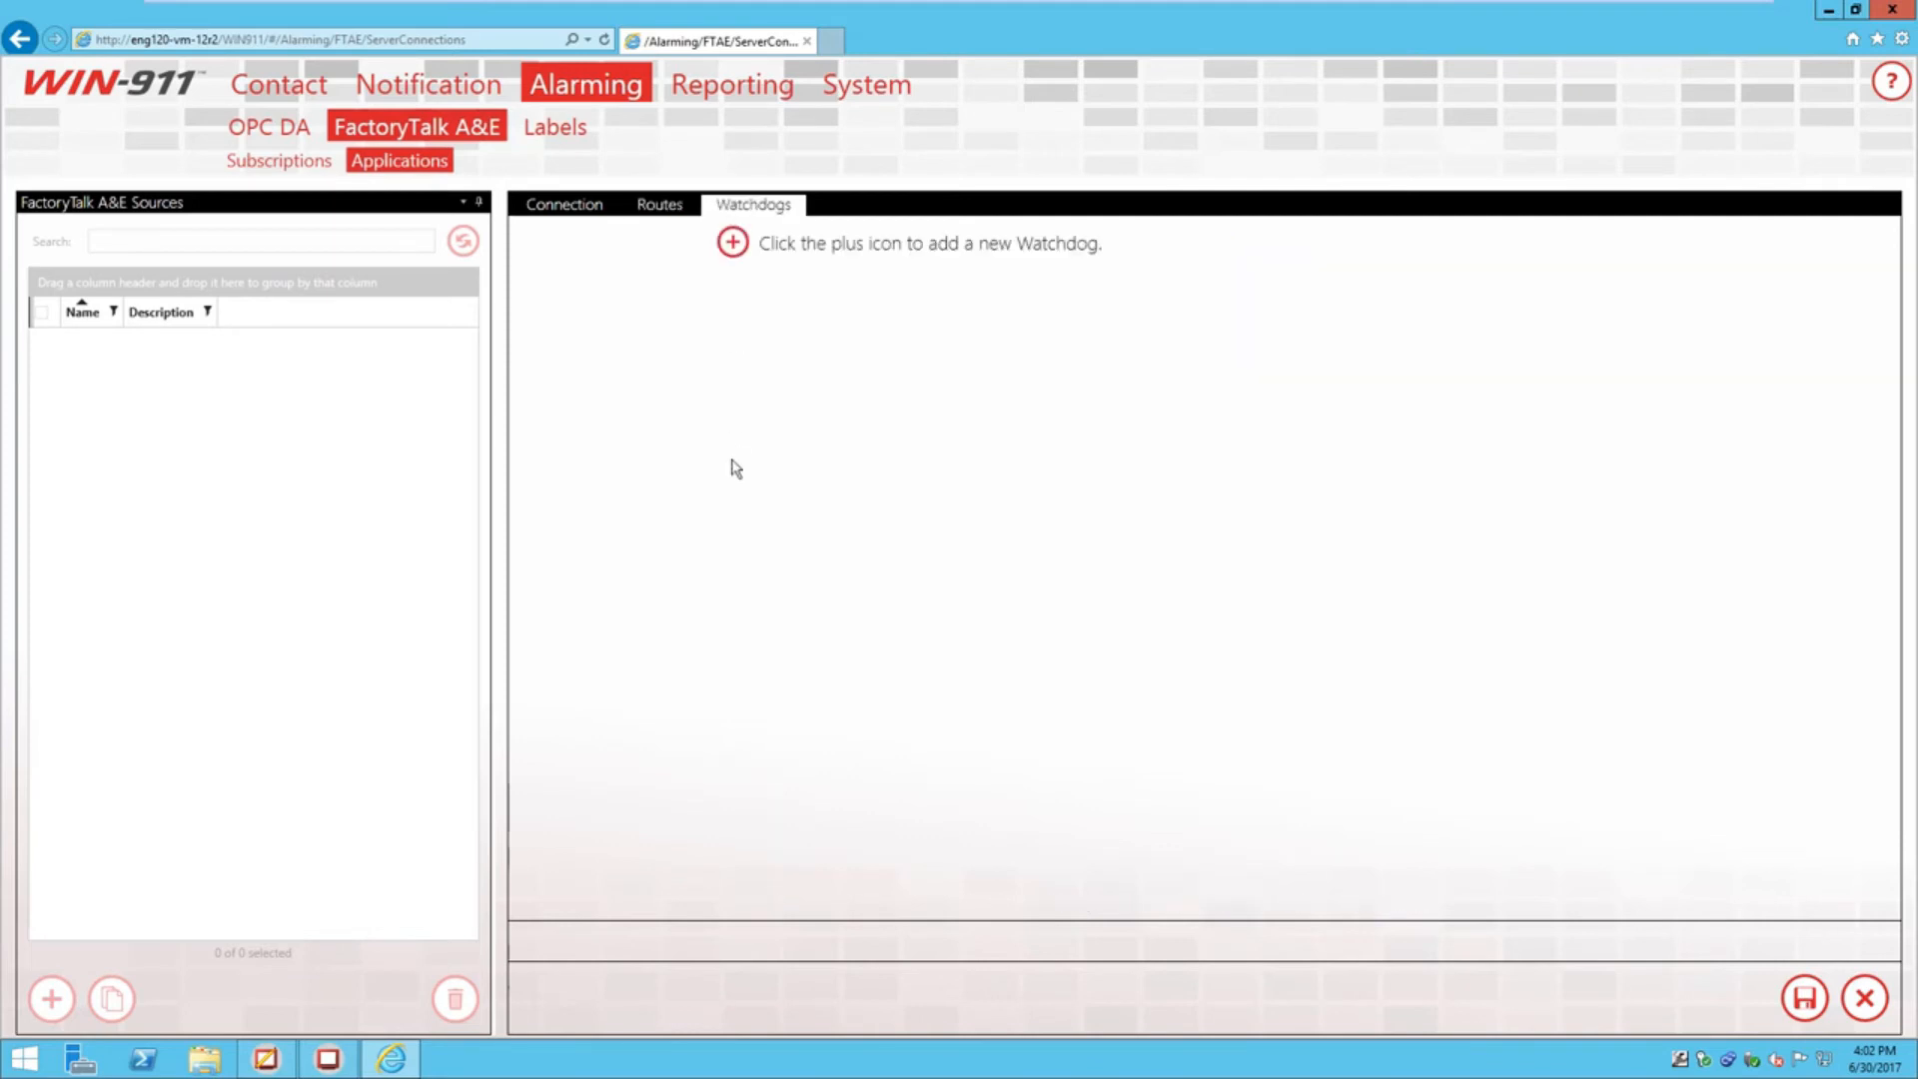
click(732, 248)
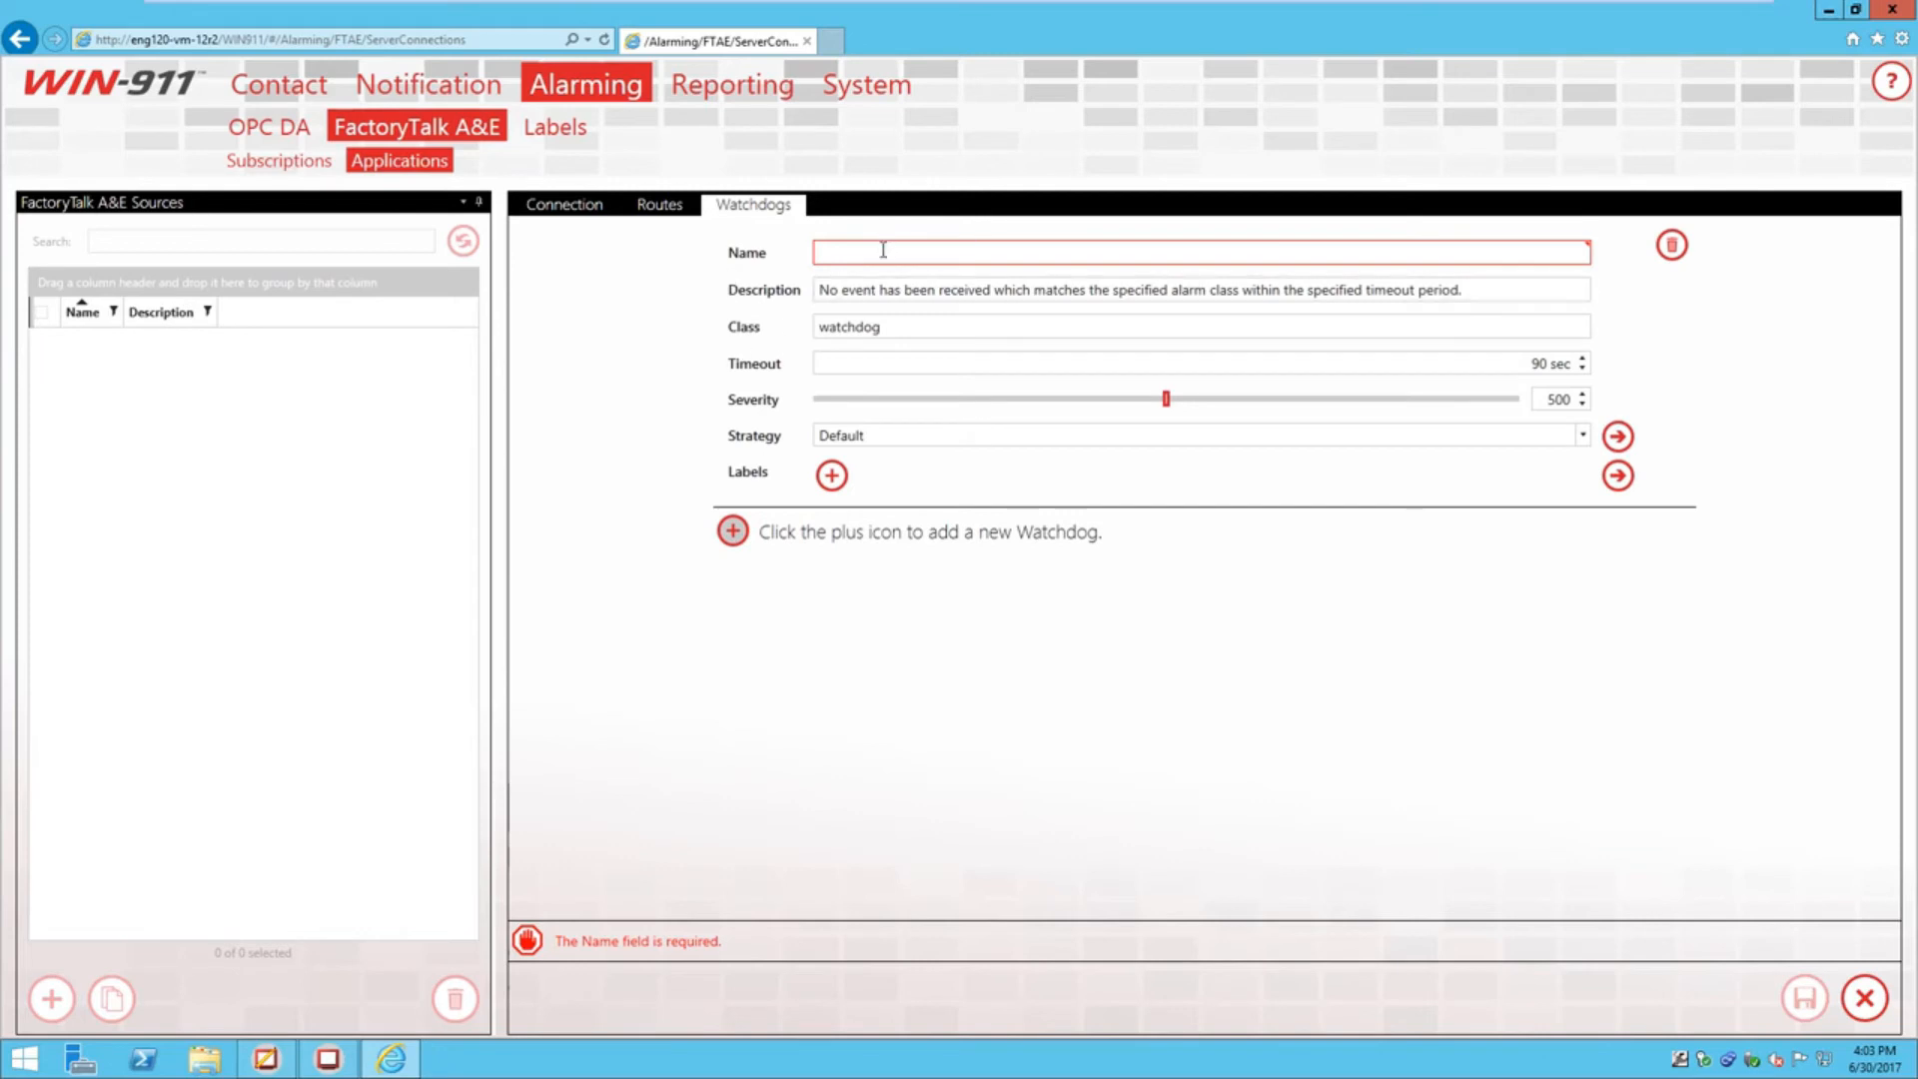
click(883, 247)
text(watchd)
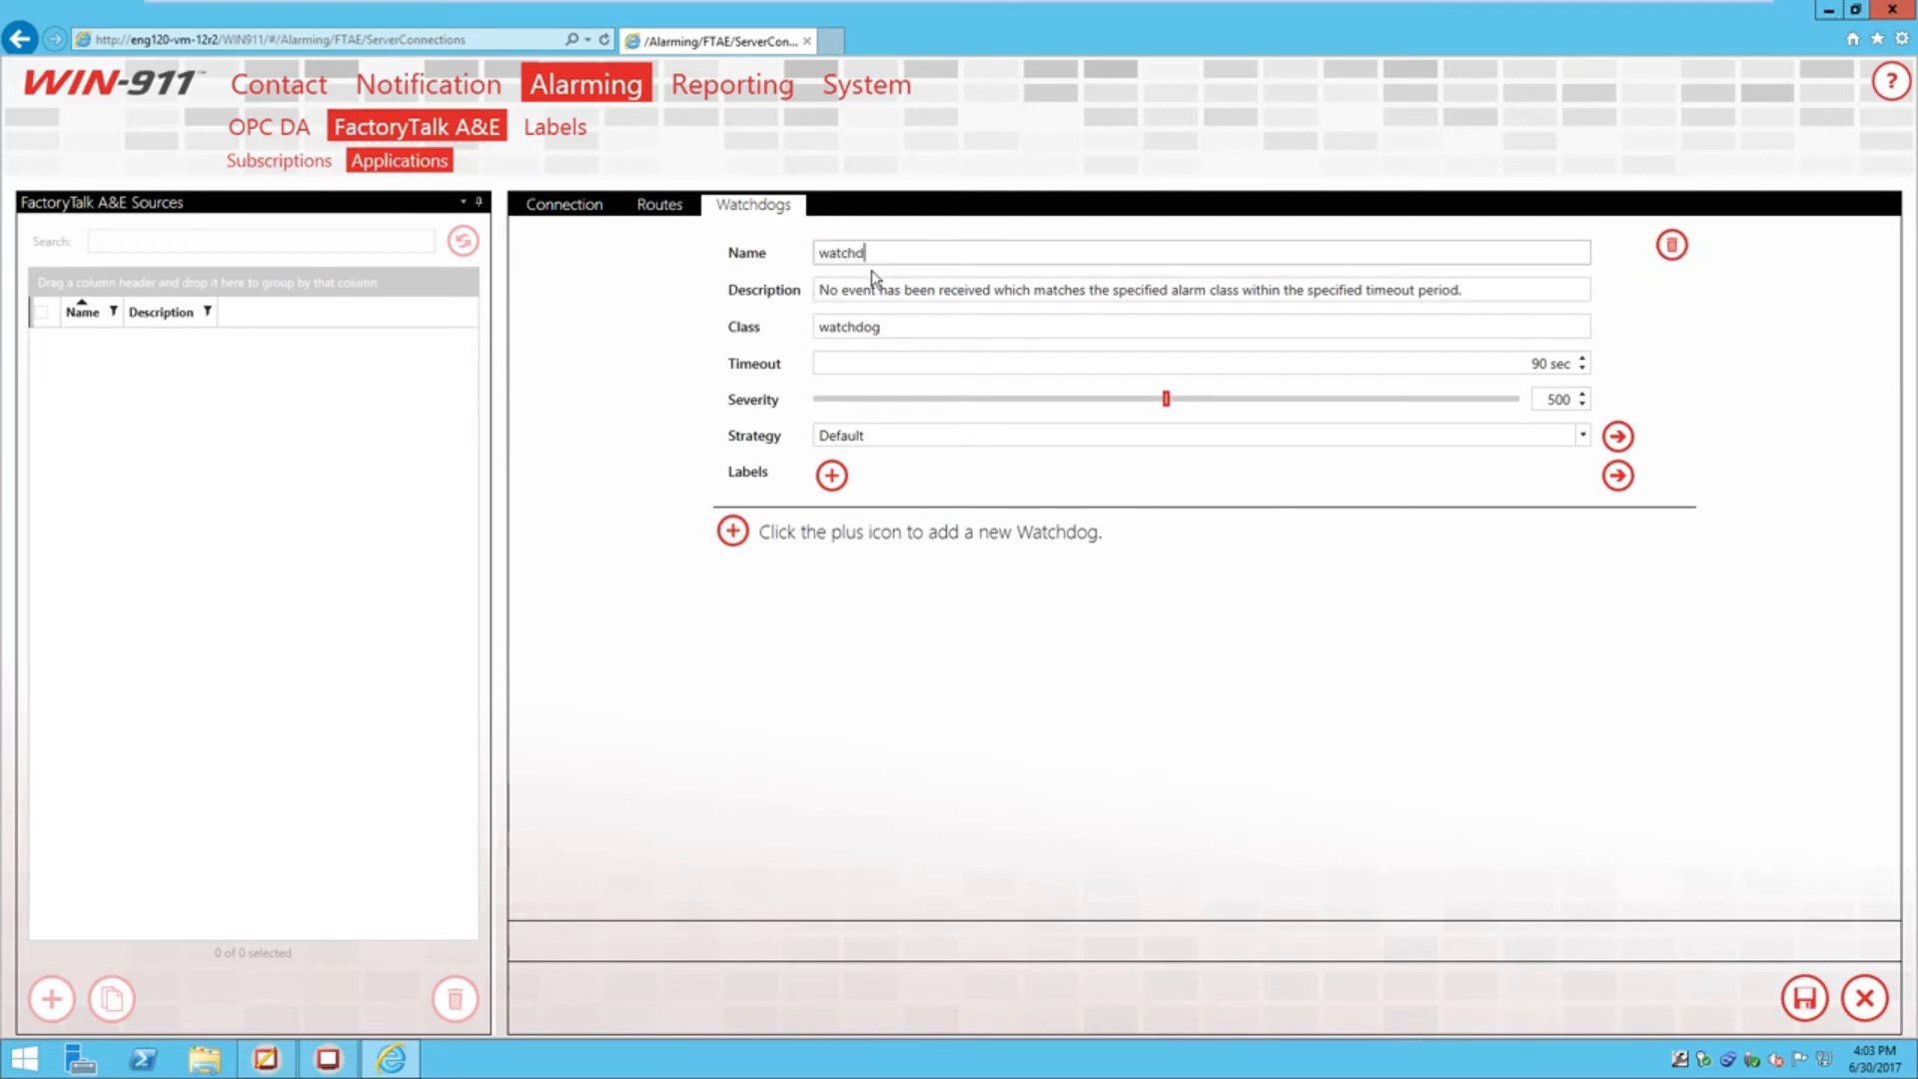
text(og)
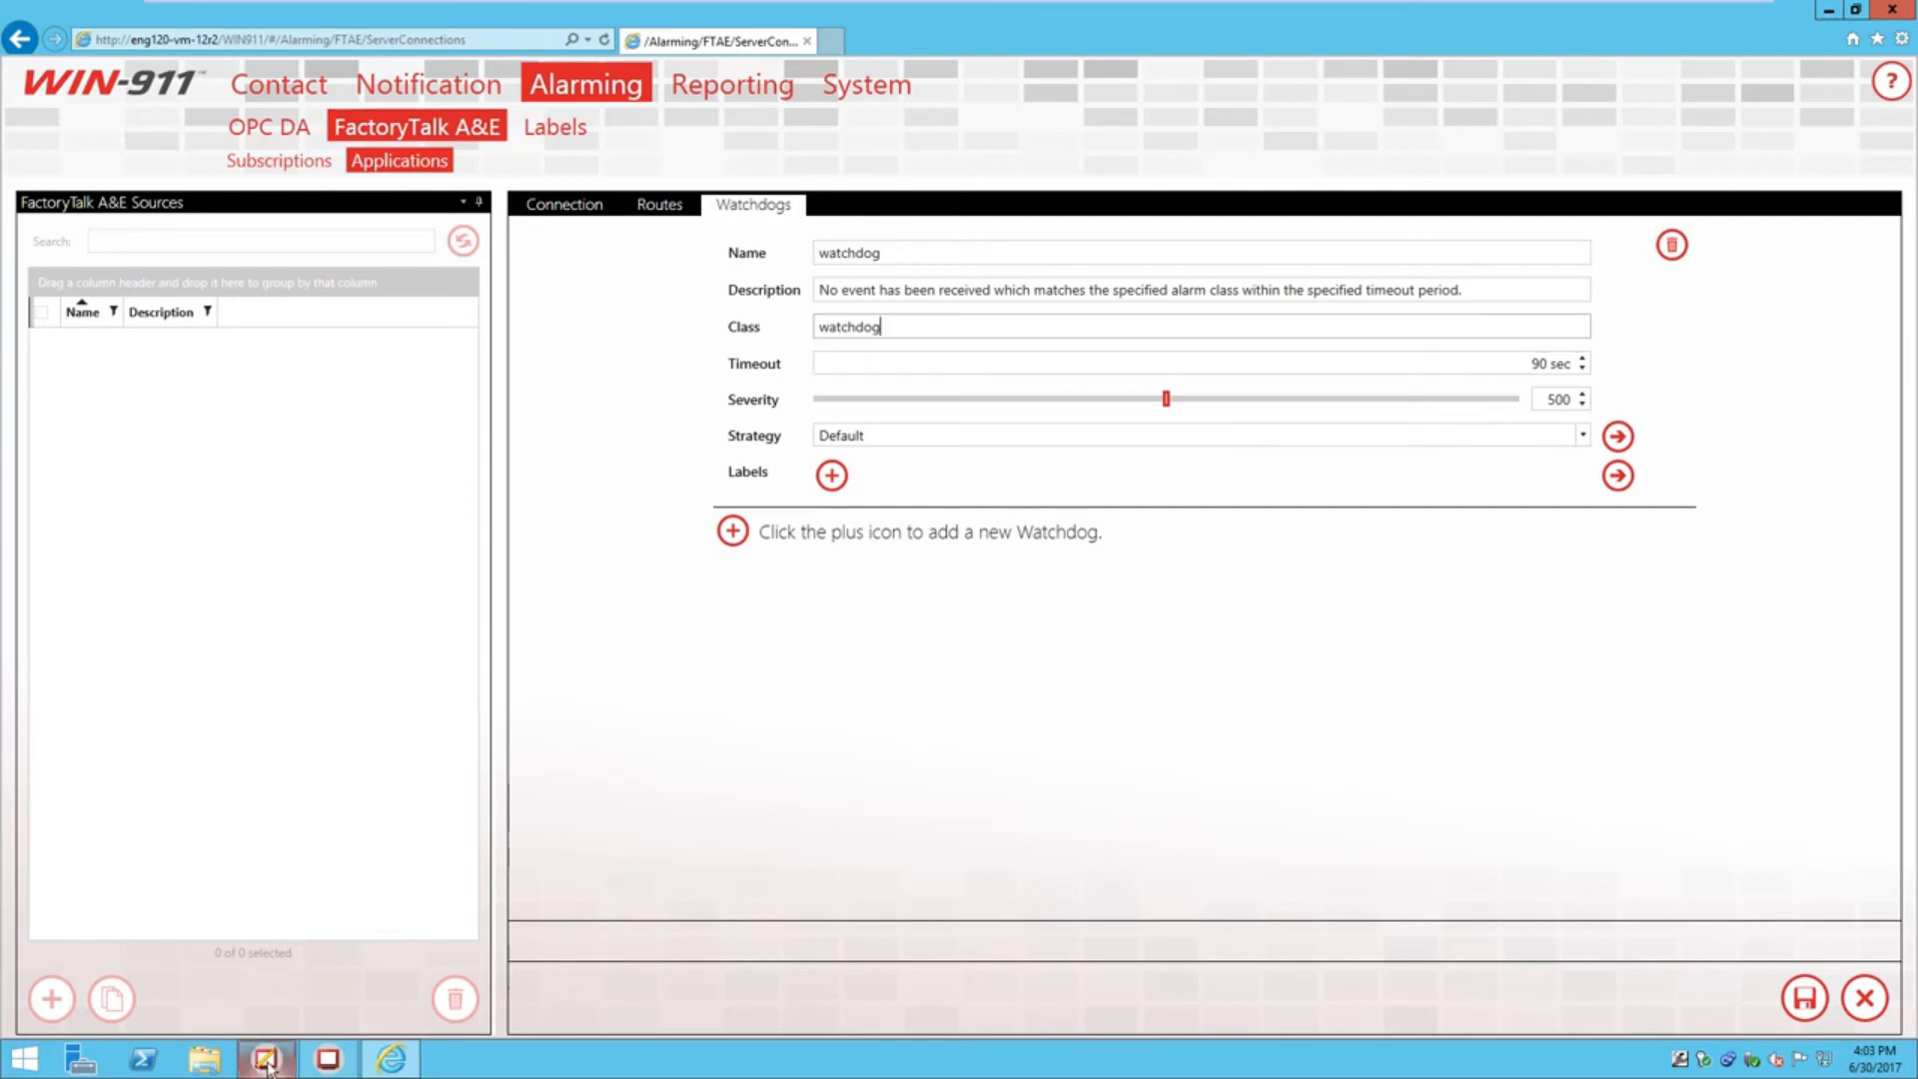
mouse_move(268, 1067)
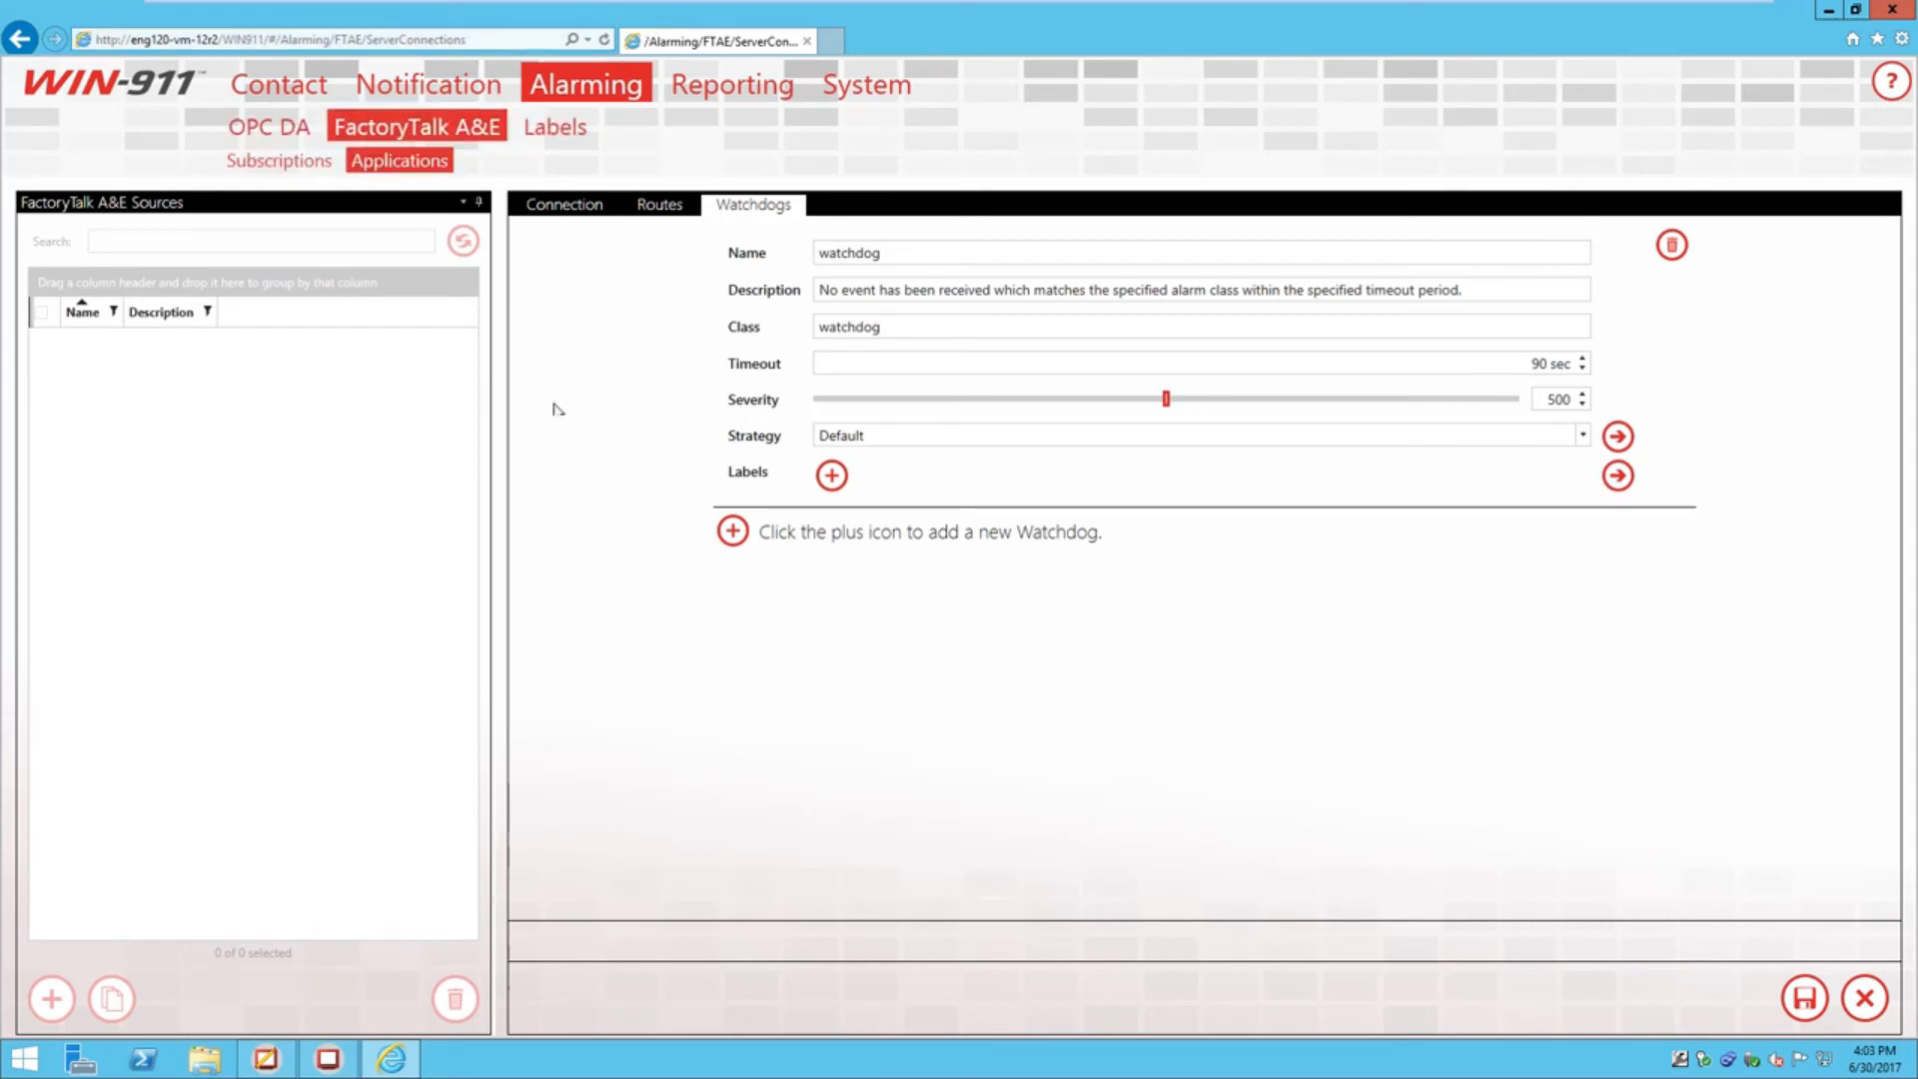
click(844, 329)
Set the watchdog strategy to FactoryTalk Alarms and save the ftae demo application
click(1582, 436)
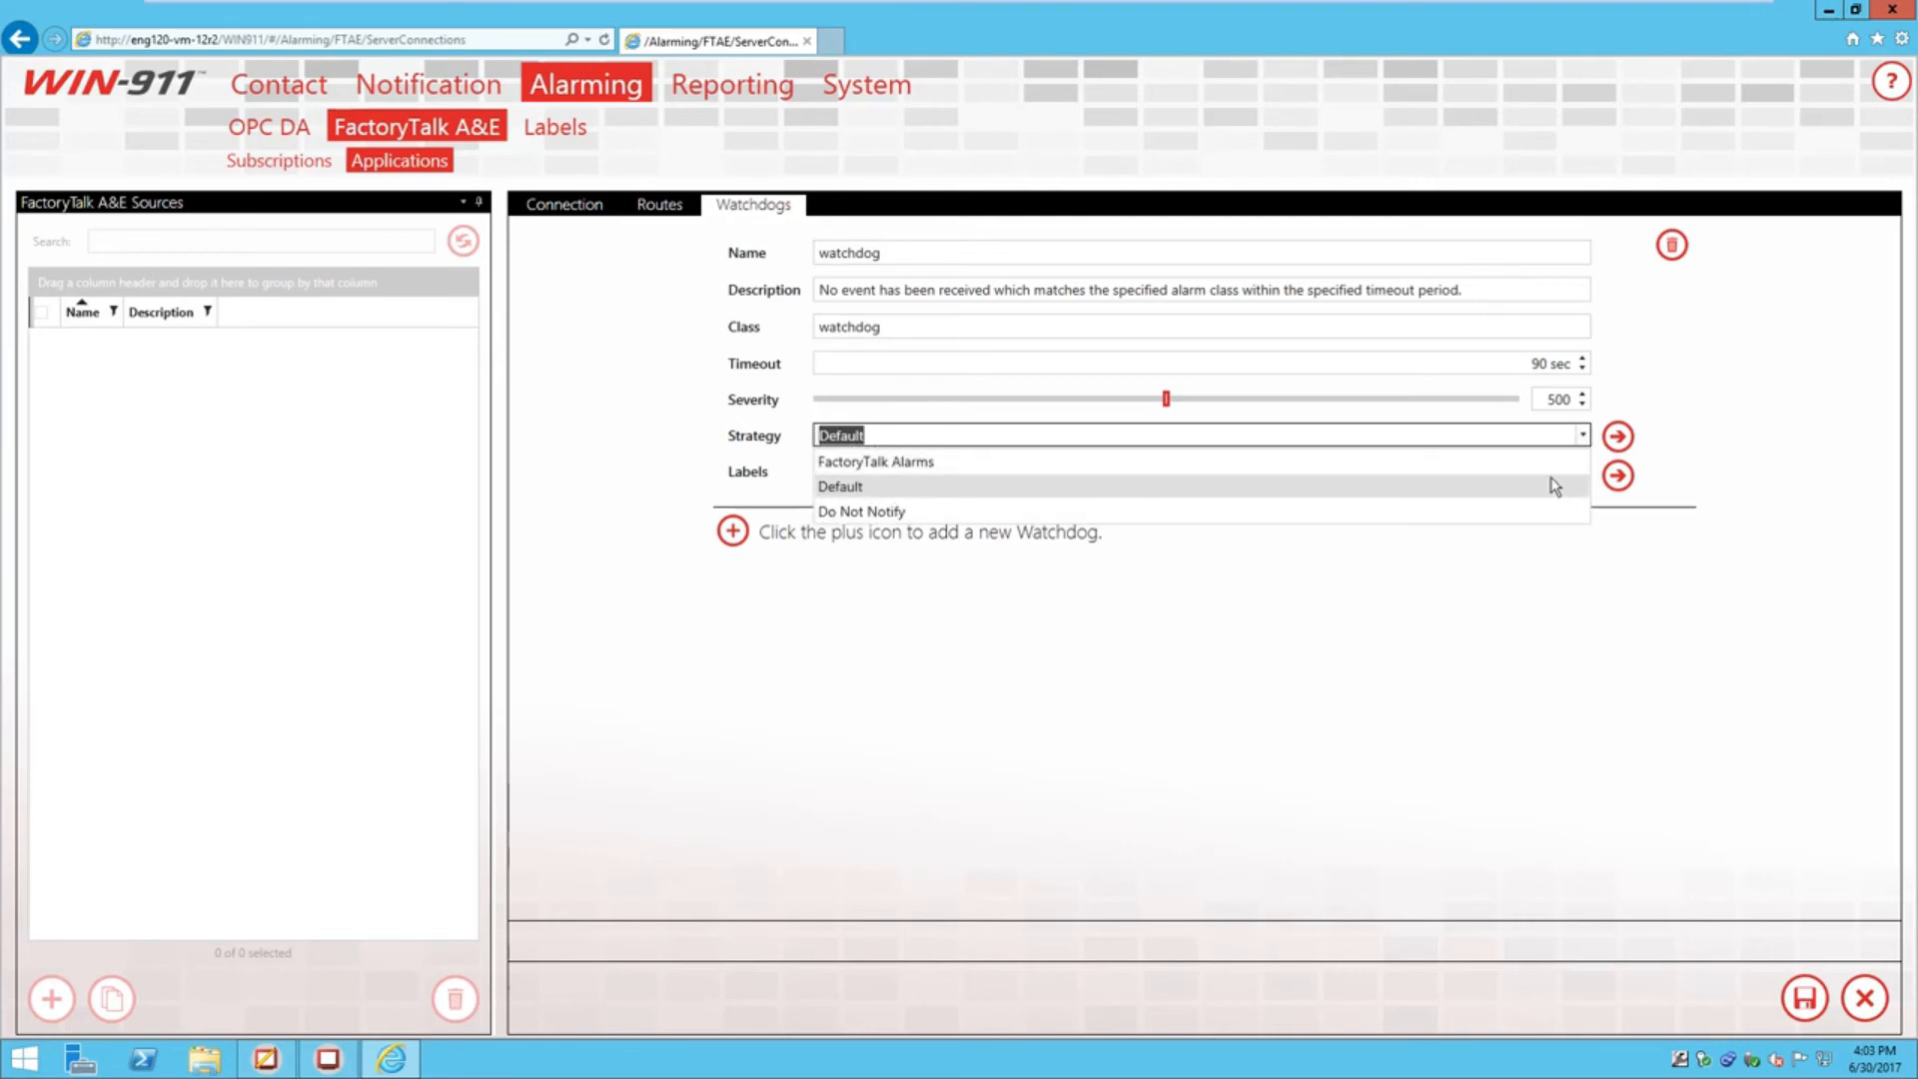
click(1413, 462)
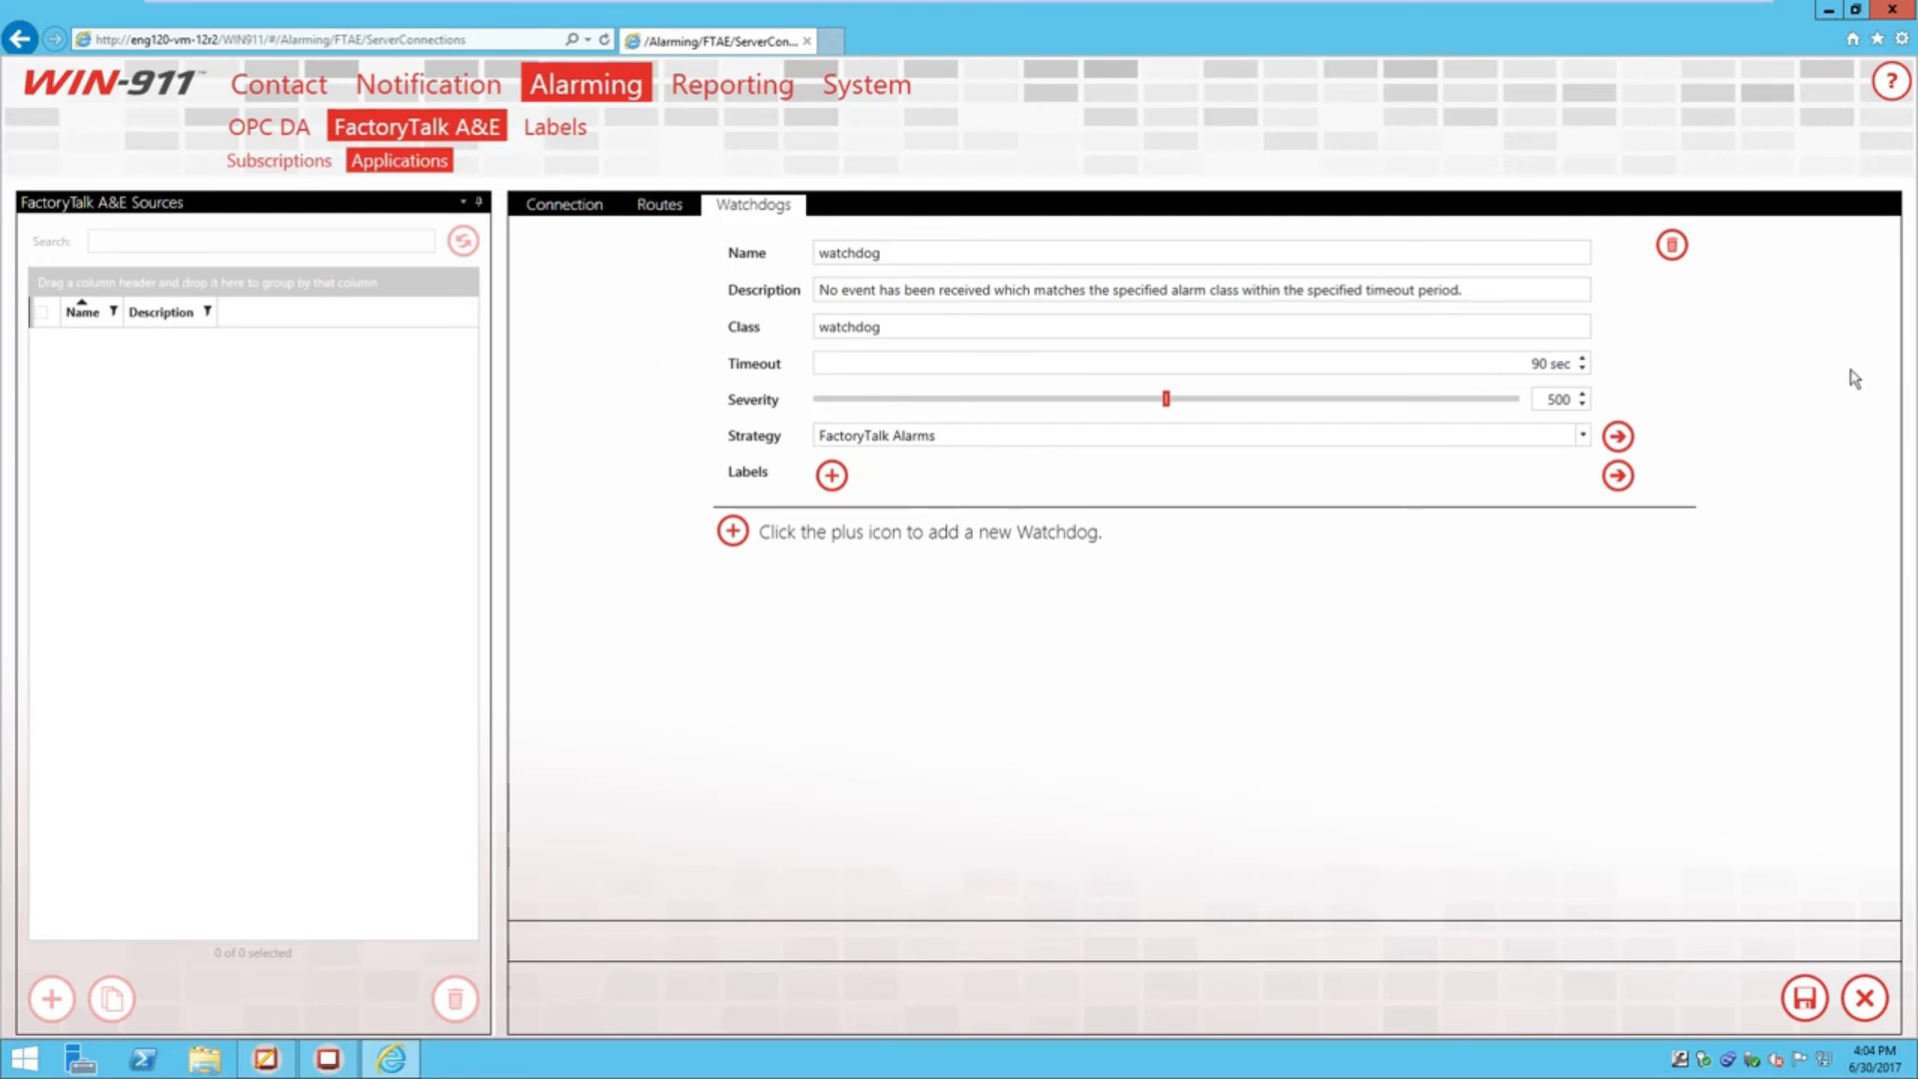
click(1813, 1011)
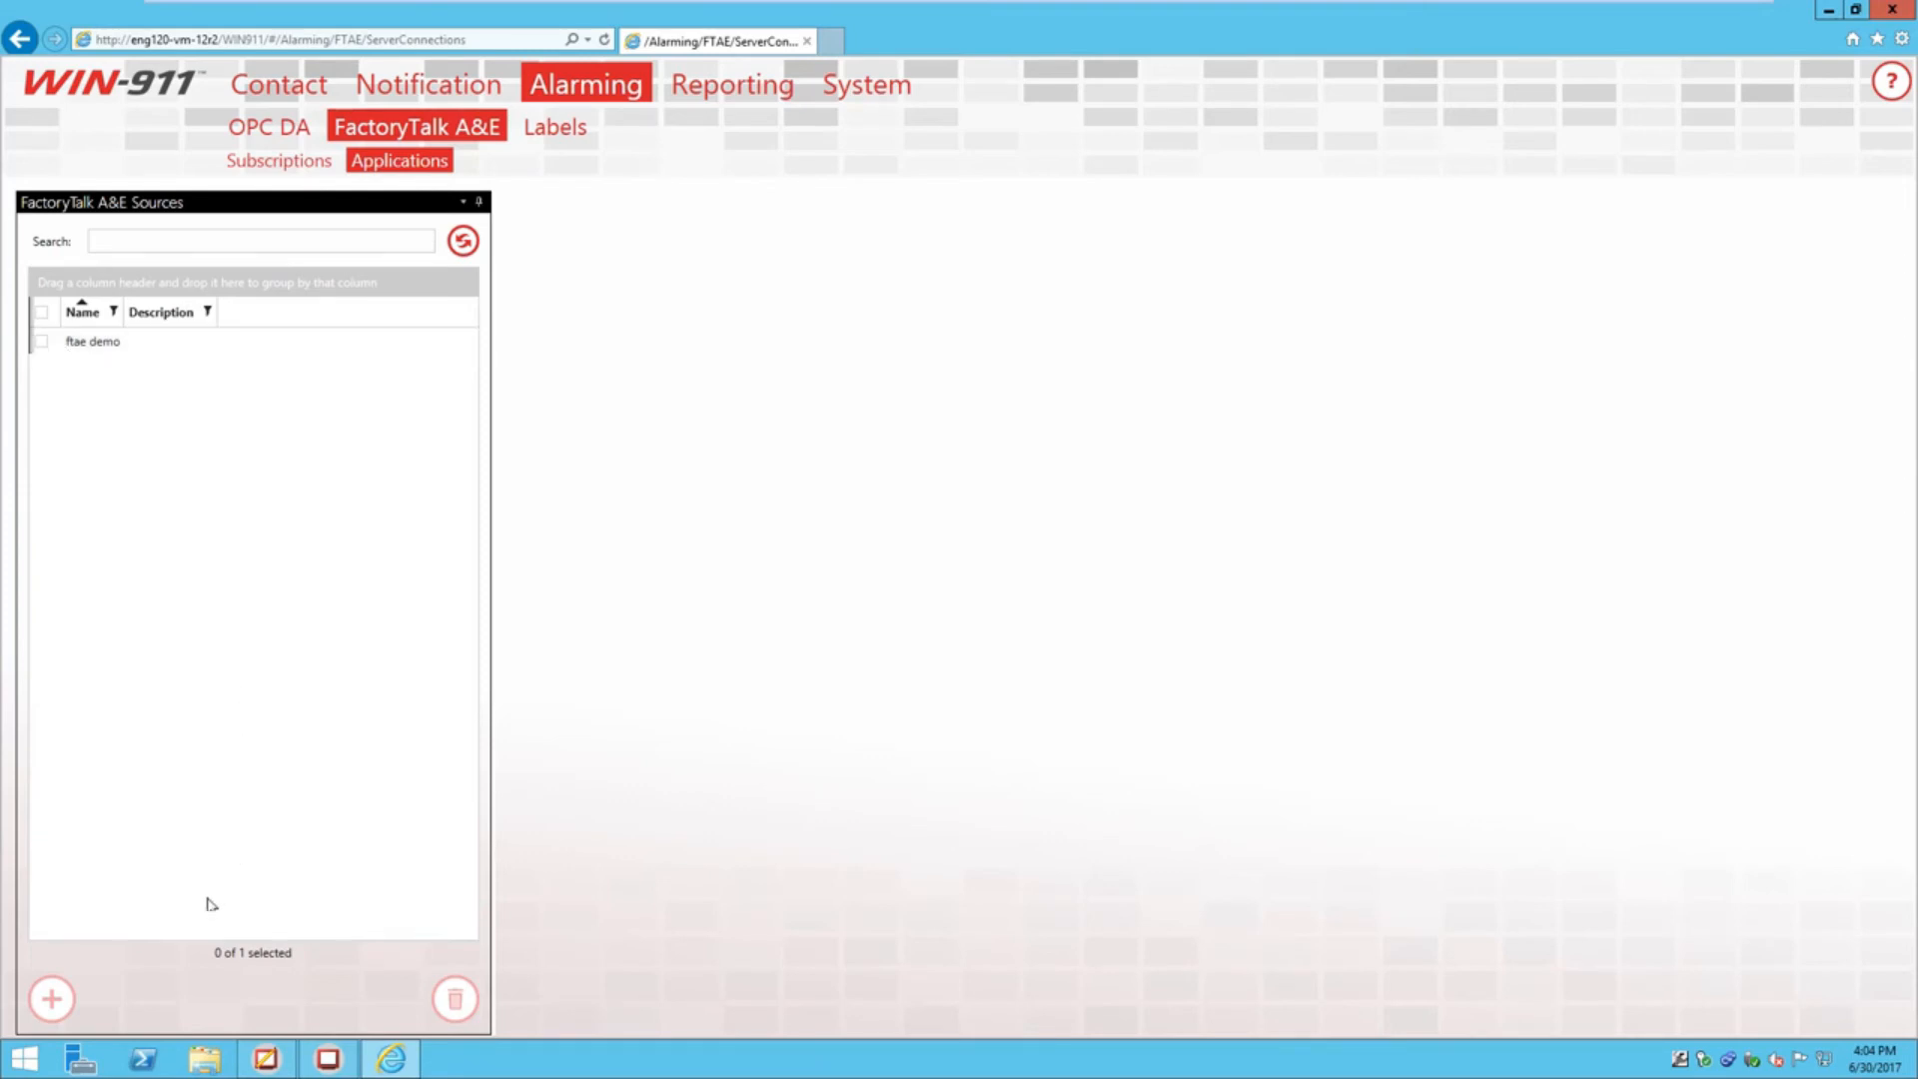
Launch WIN-911 Log Viewer from Start, move it aside, and bring up the WIN-911 Demo window
click(25, 1057)
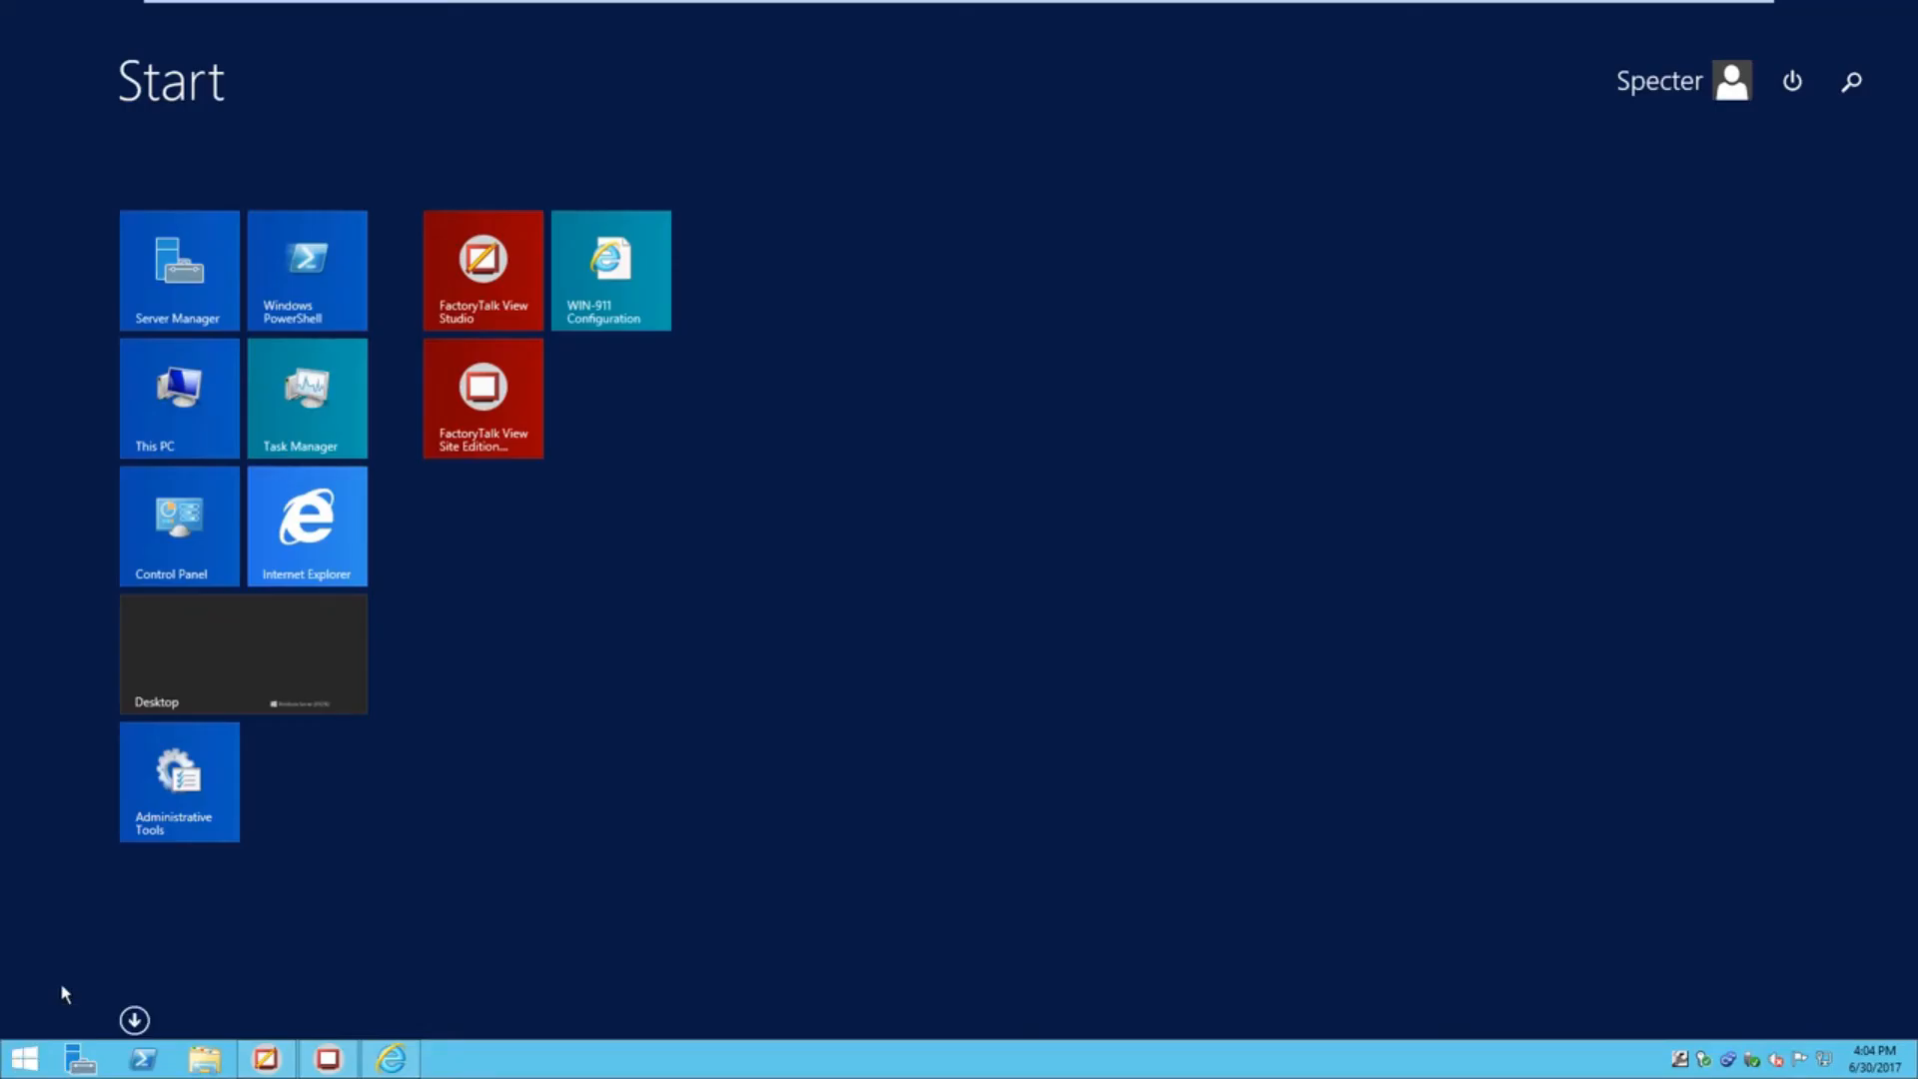
text(win-911)
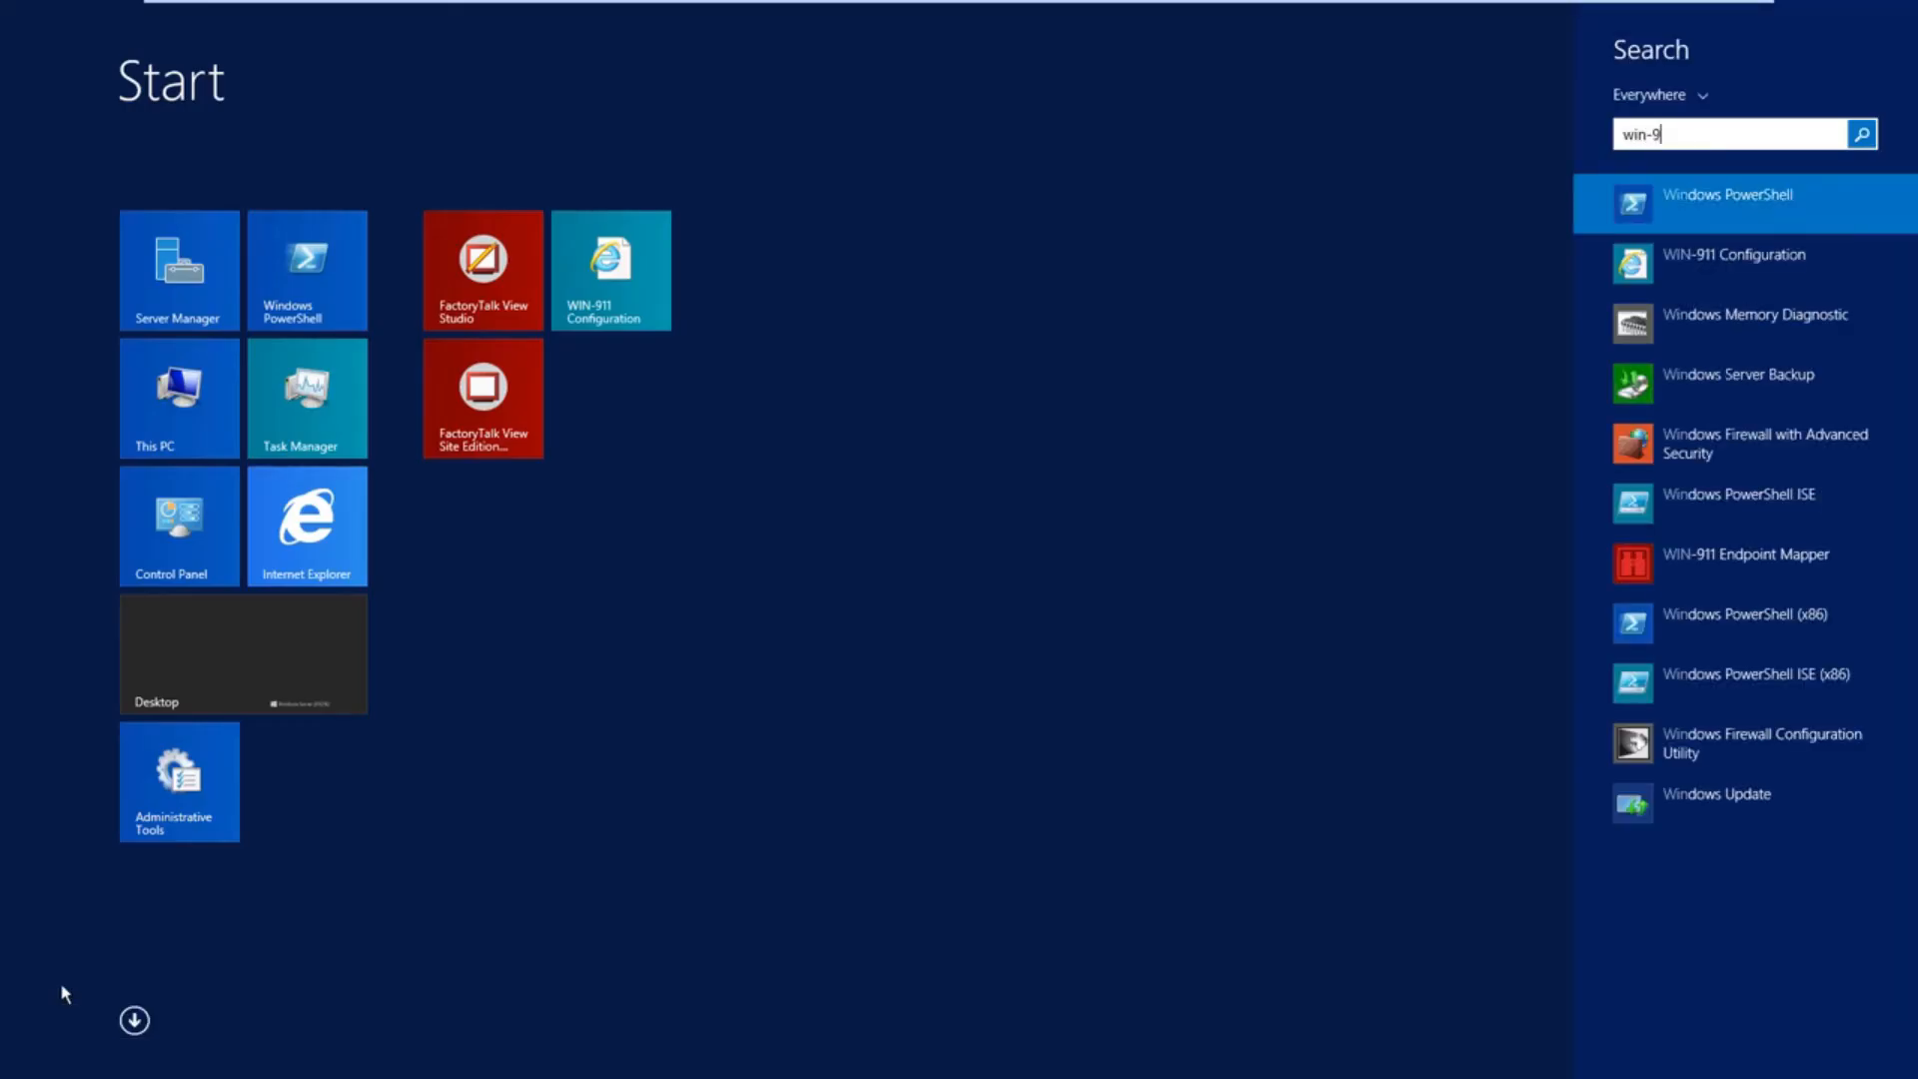
text( lo)
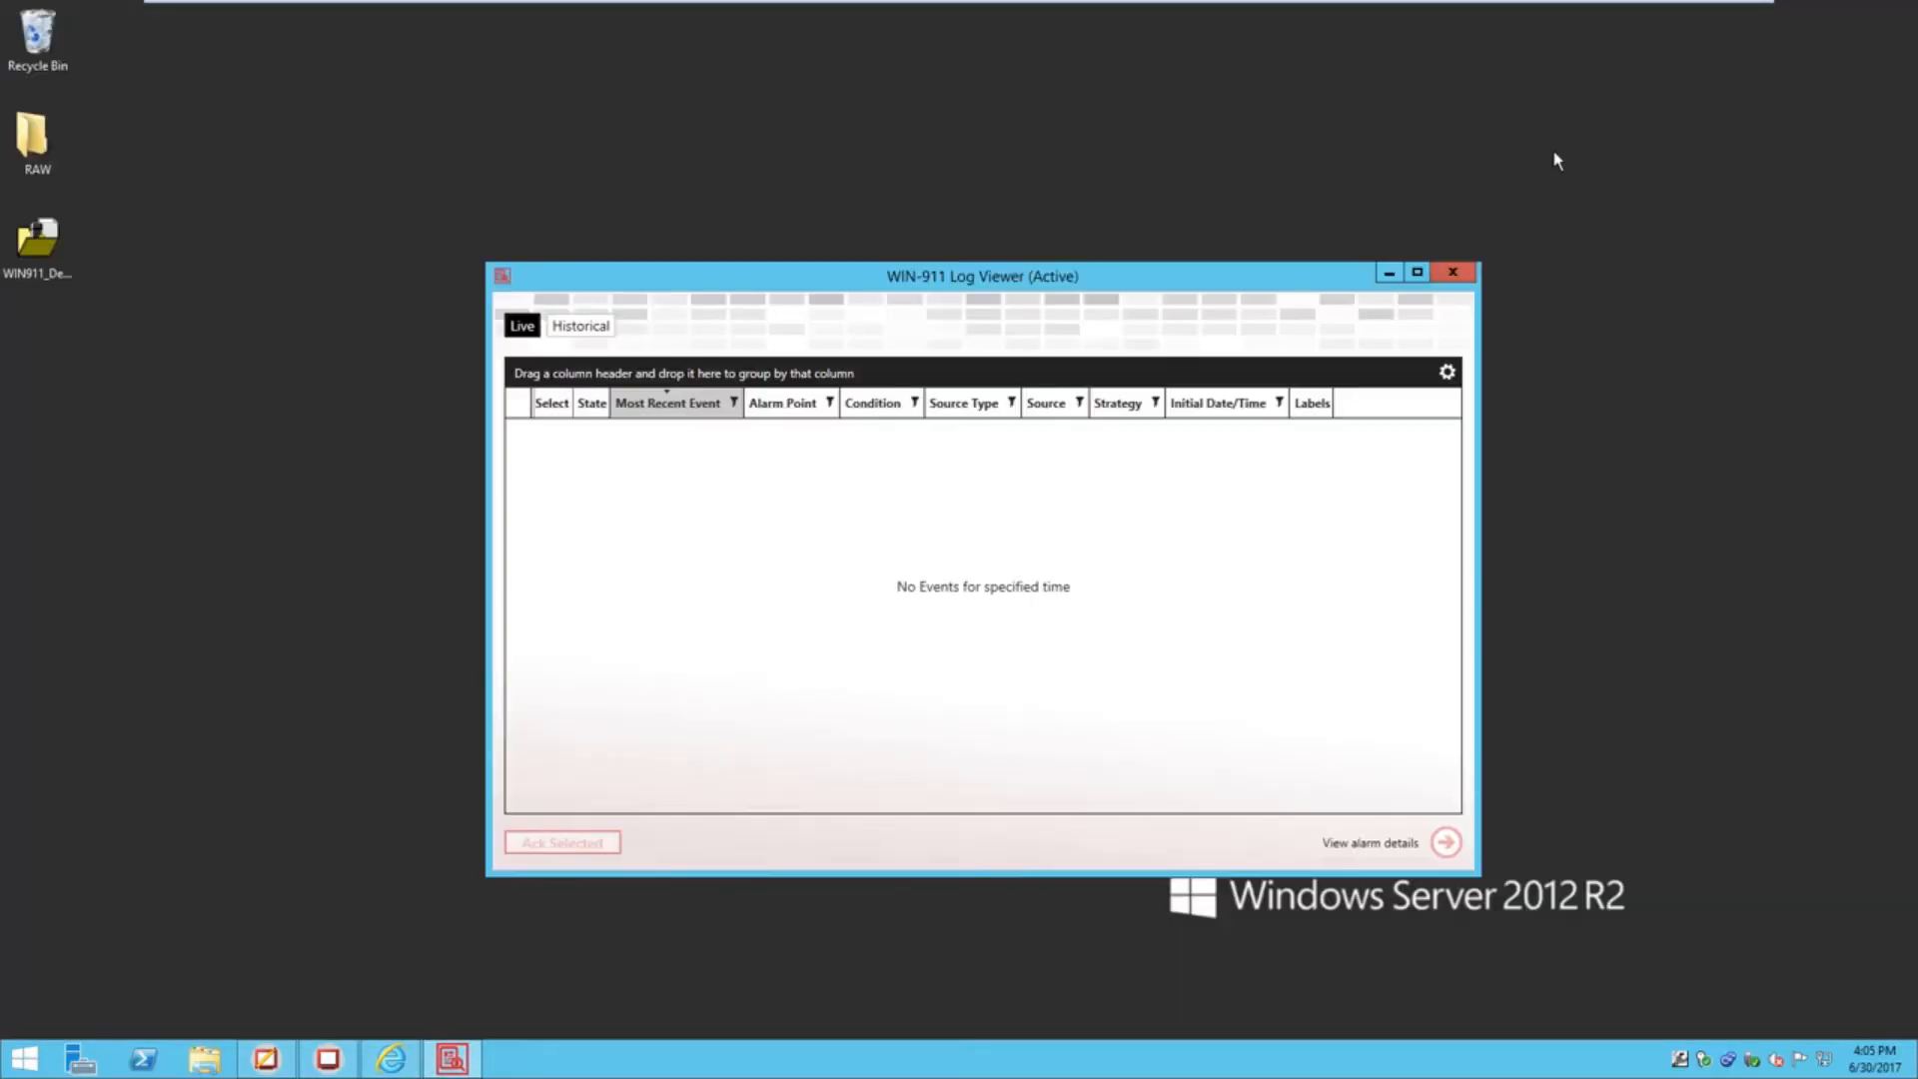
drag(1099, 284, 1238, 269)
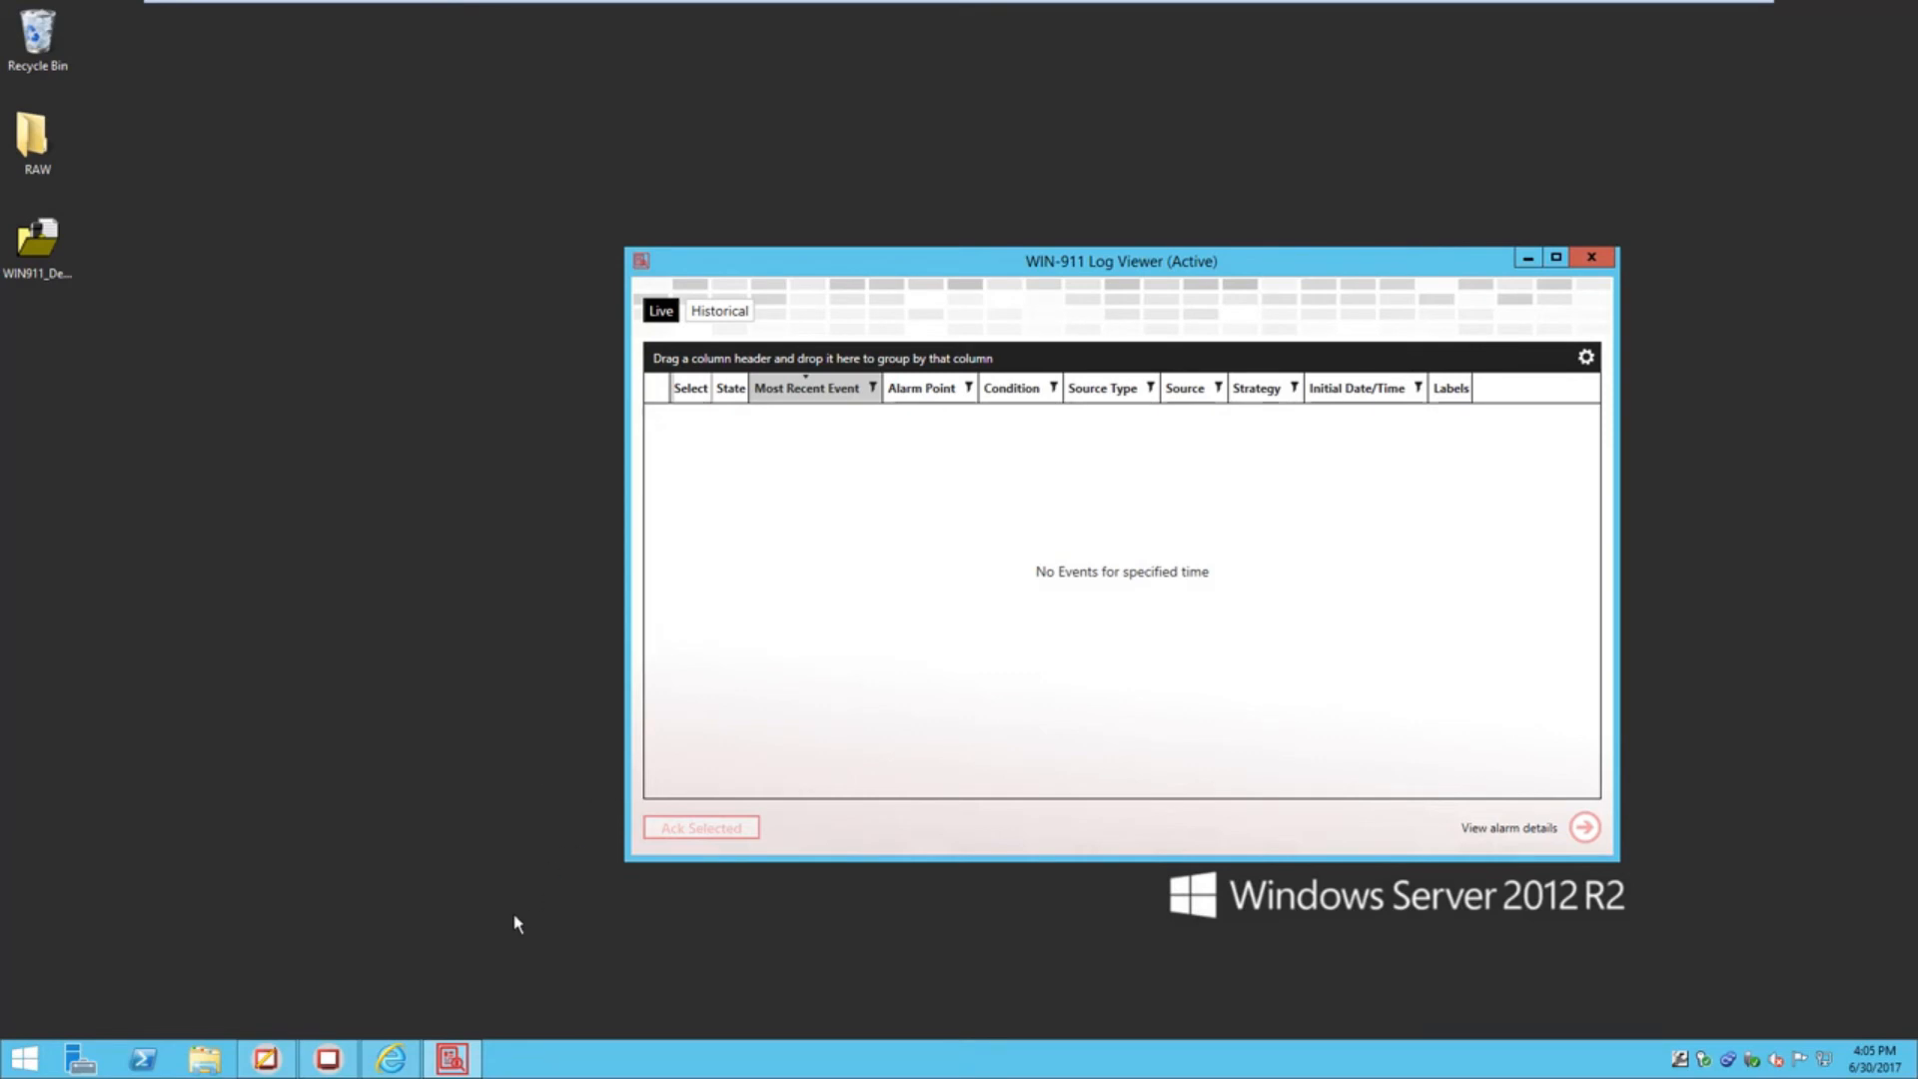
click(328, 1061)
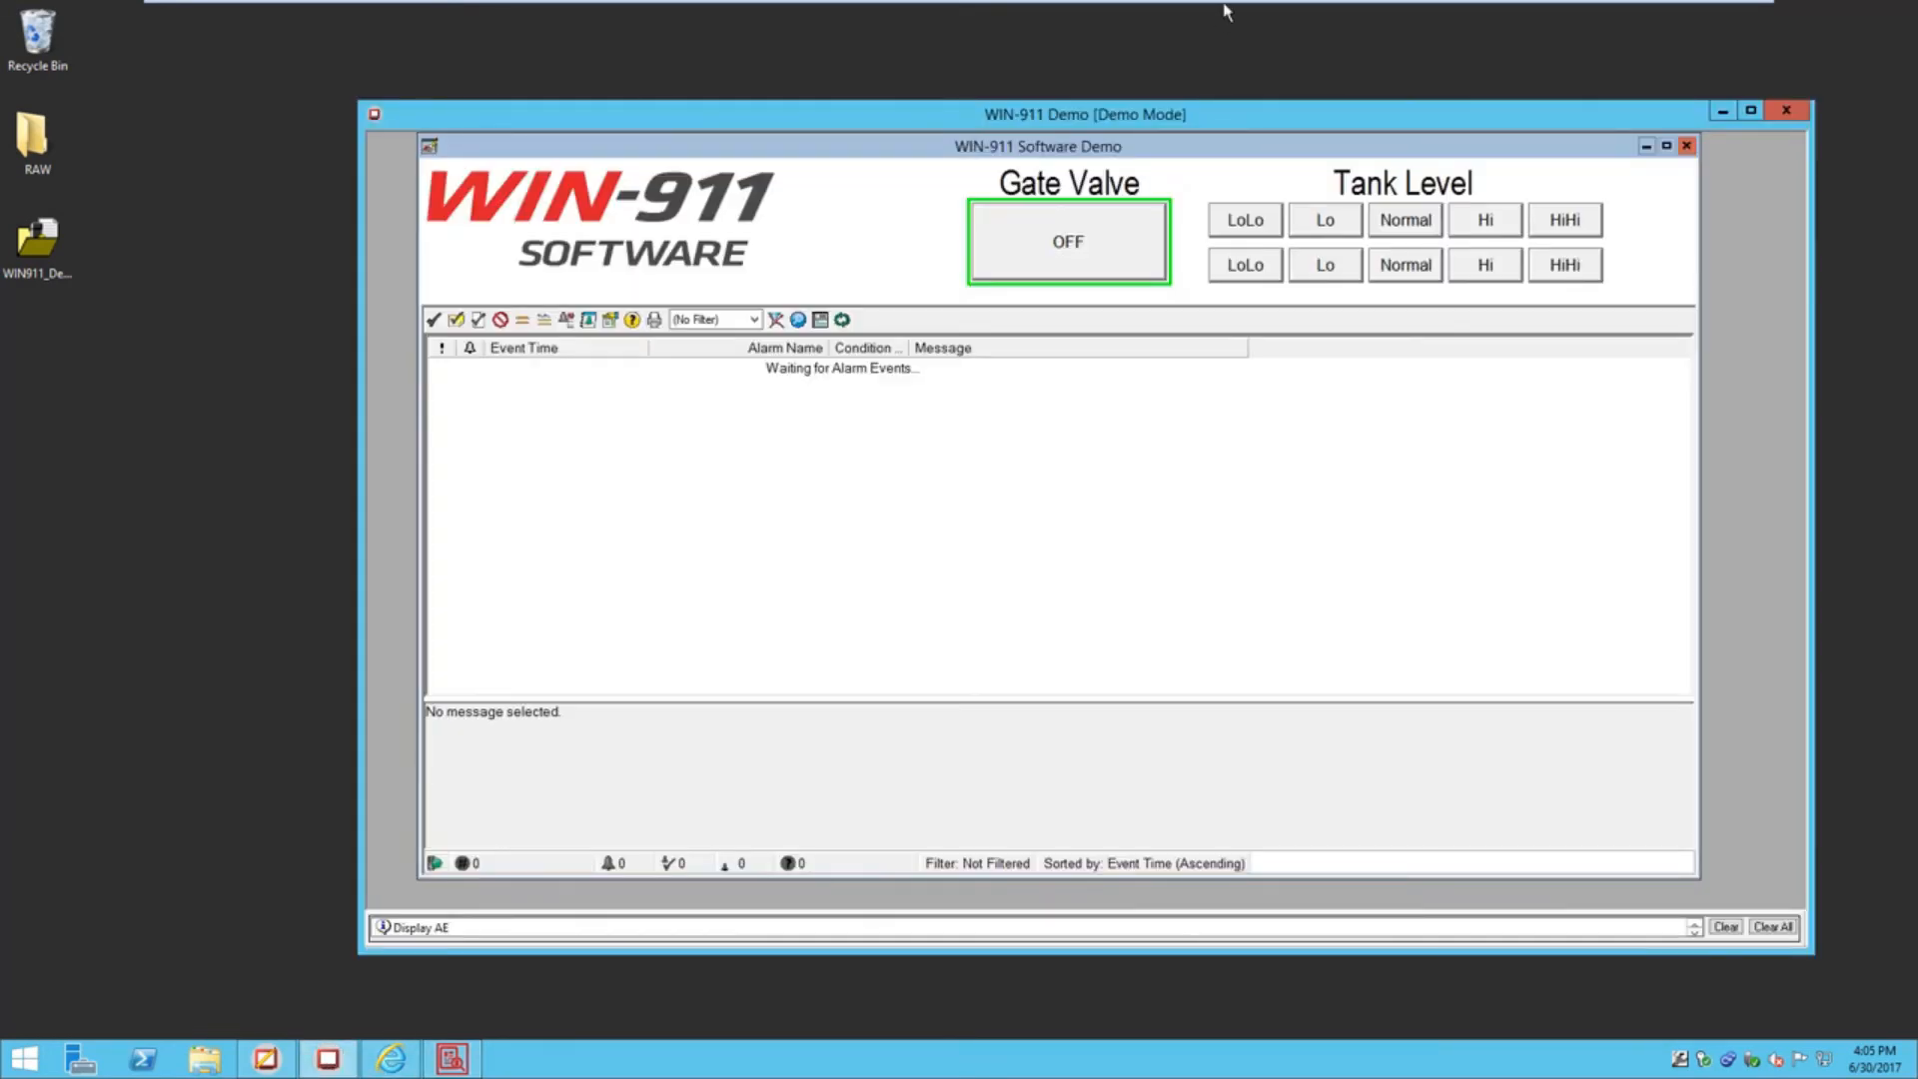
Arrange the WIN-911 Demo and Log Viewer windows side by side
drag(1221, 110, 939, 96)
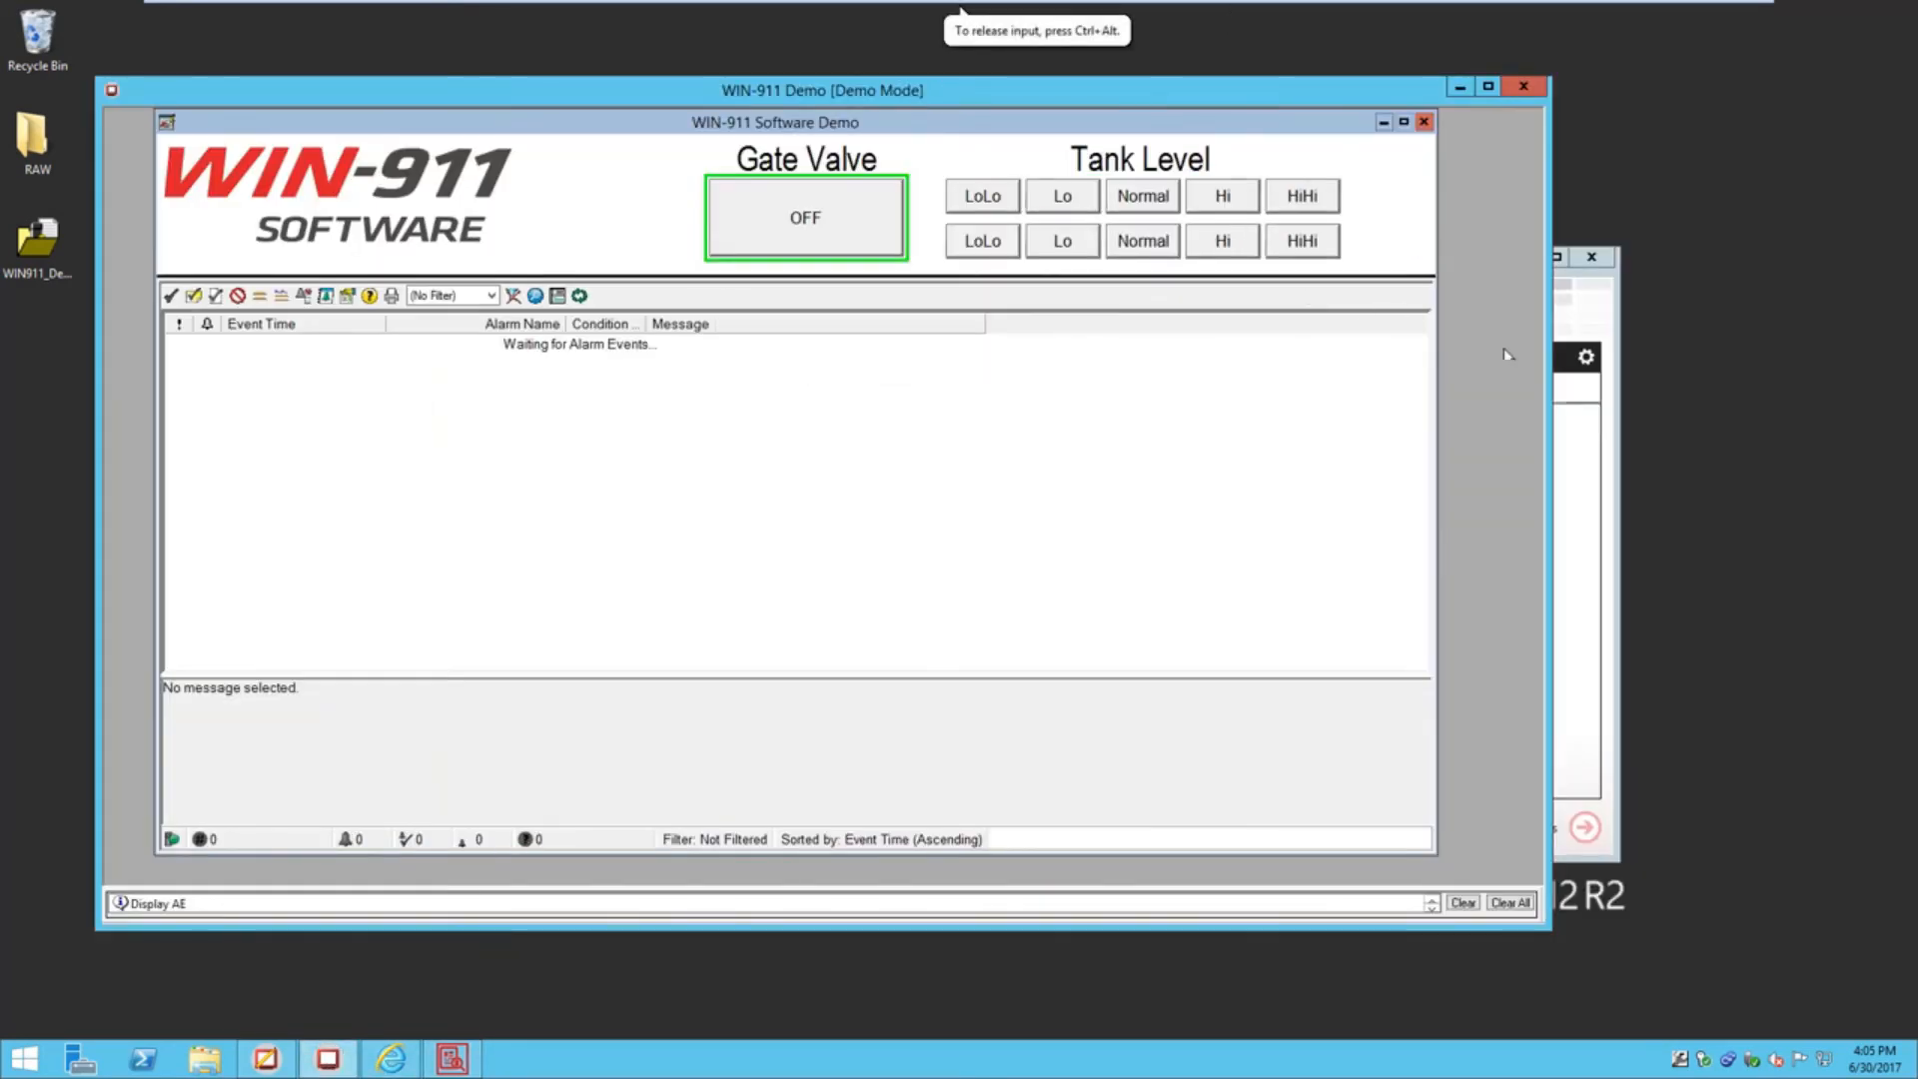
click(1602, 319)
drag(1438, 265, 1696, 339)
click(697, 88)
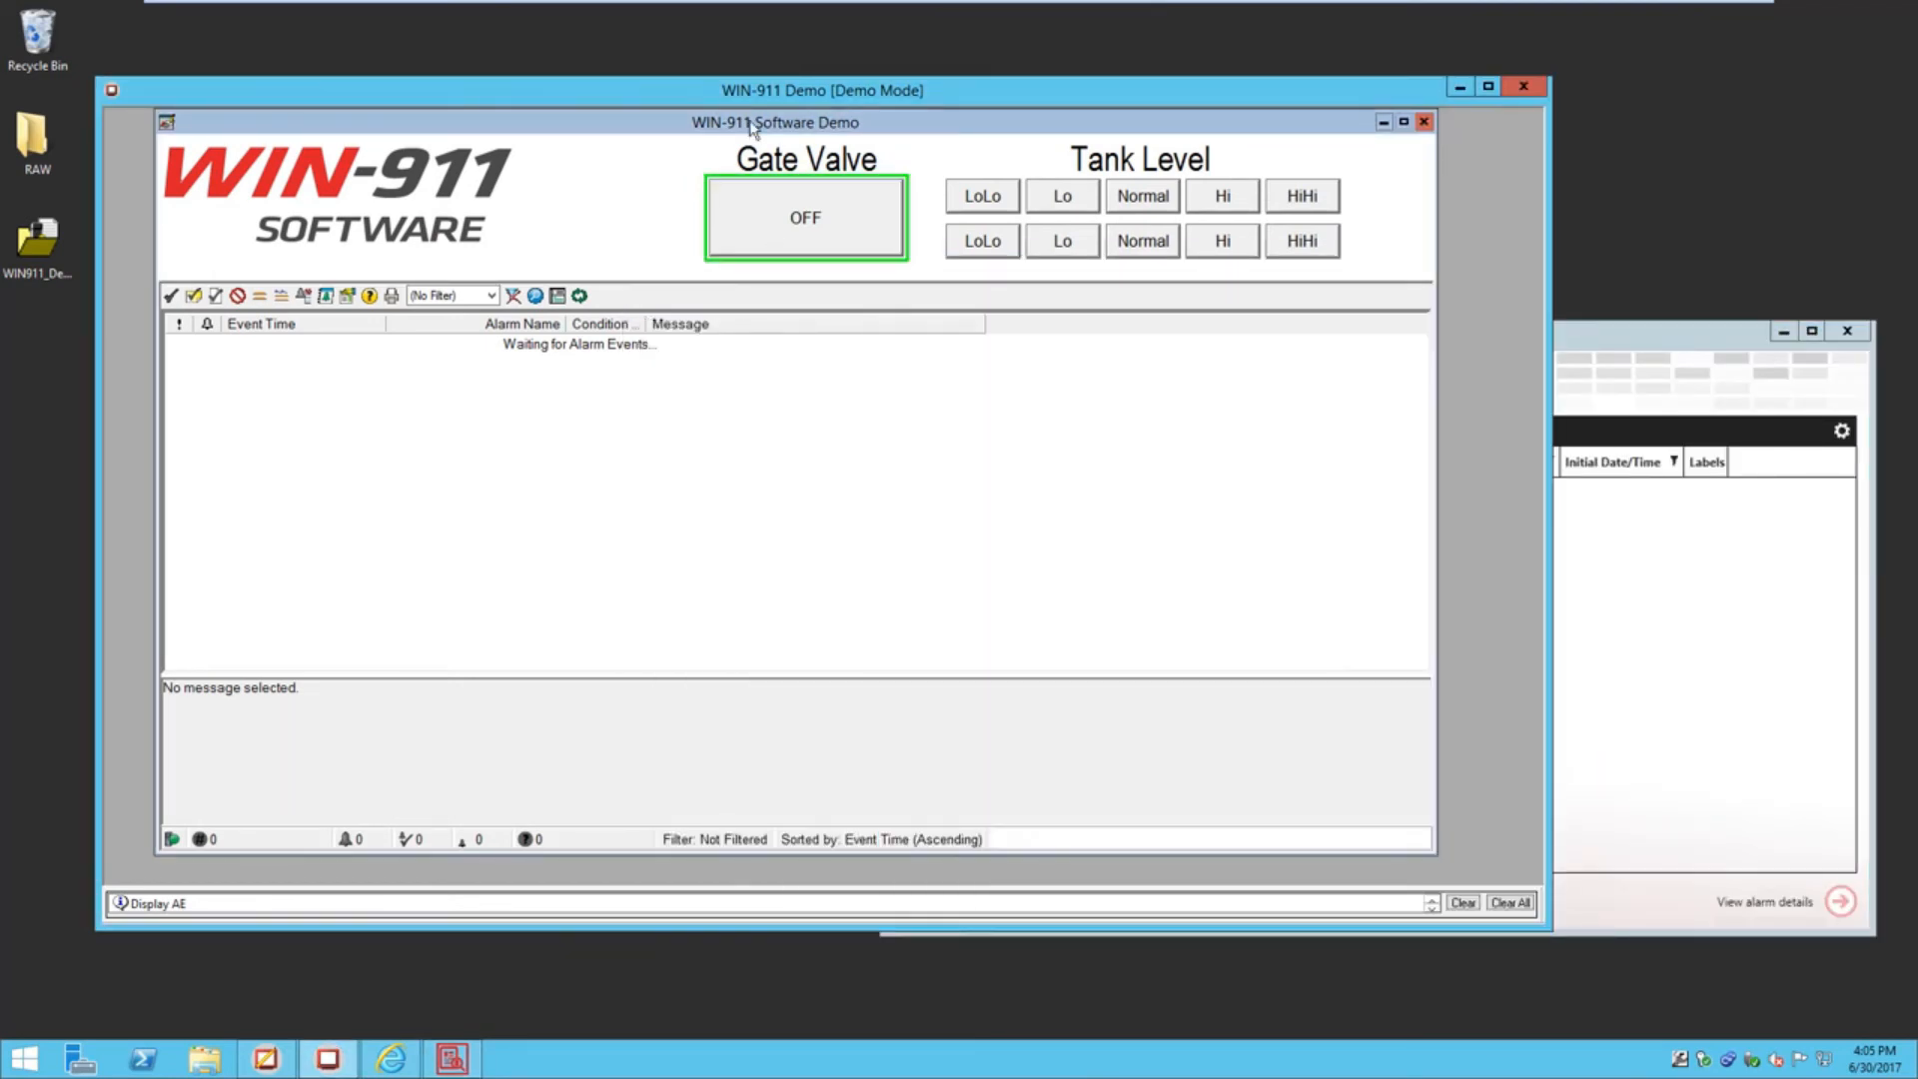
Turn the Gate Valve ON to raise a TRIP alarm and tick it in Log Viewer
click(825, 225)
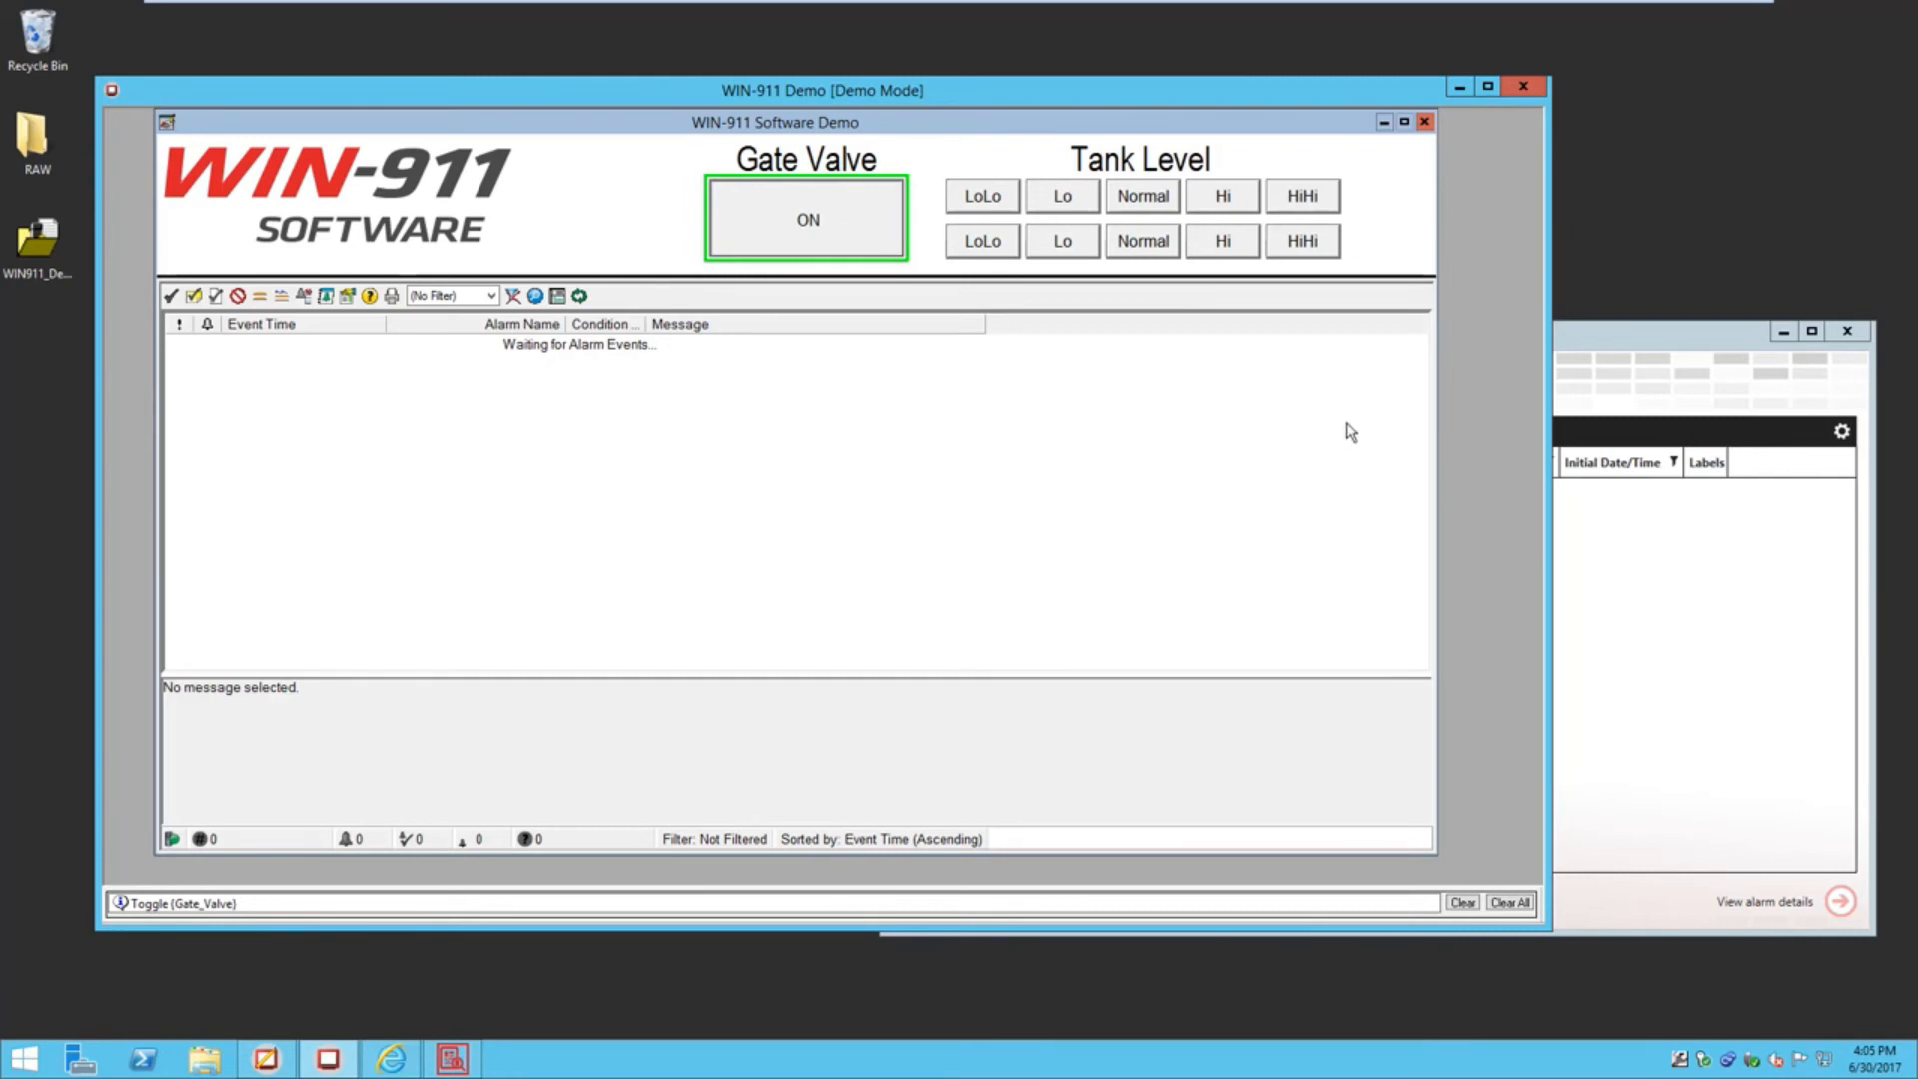
click(1592, 339)
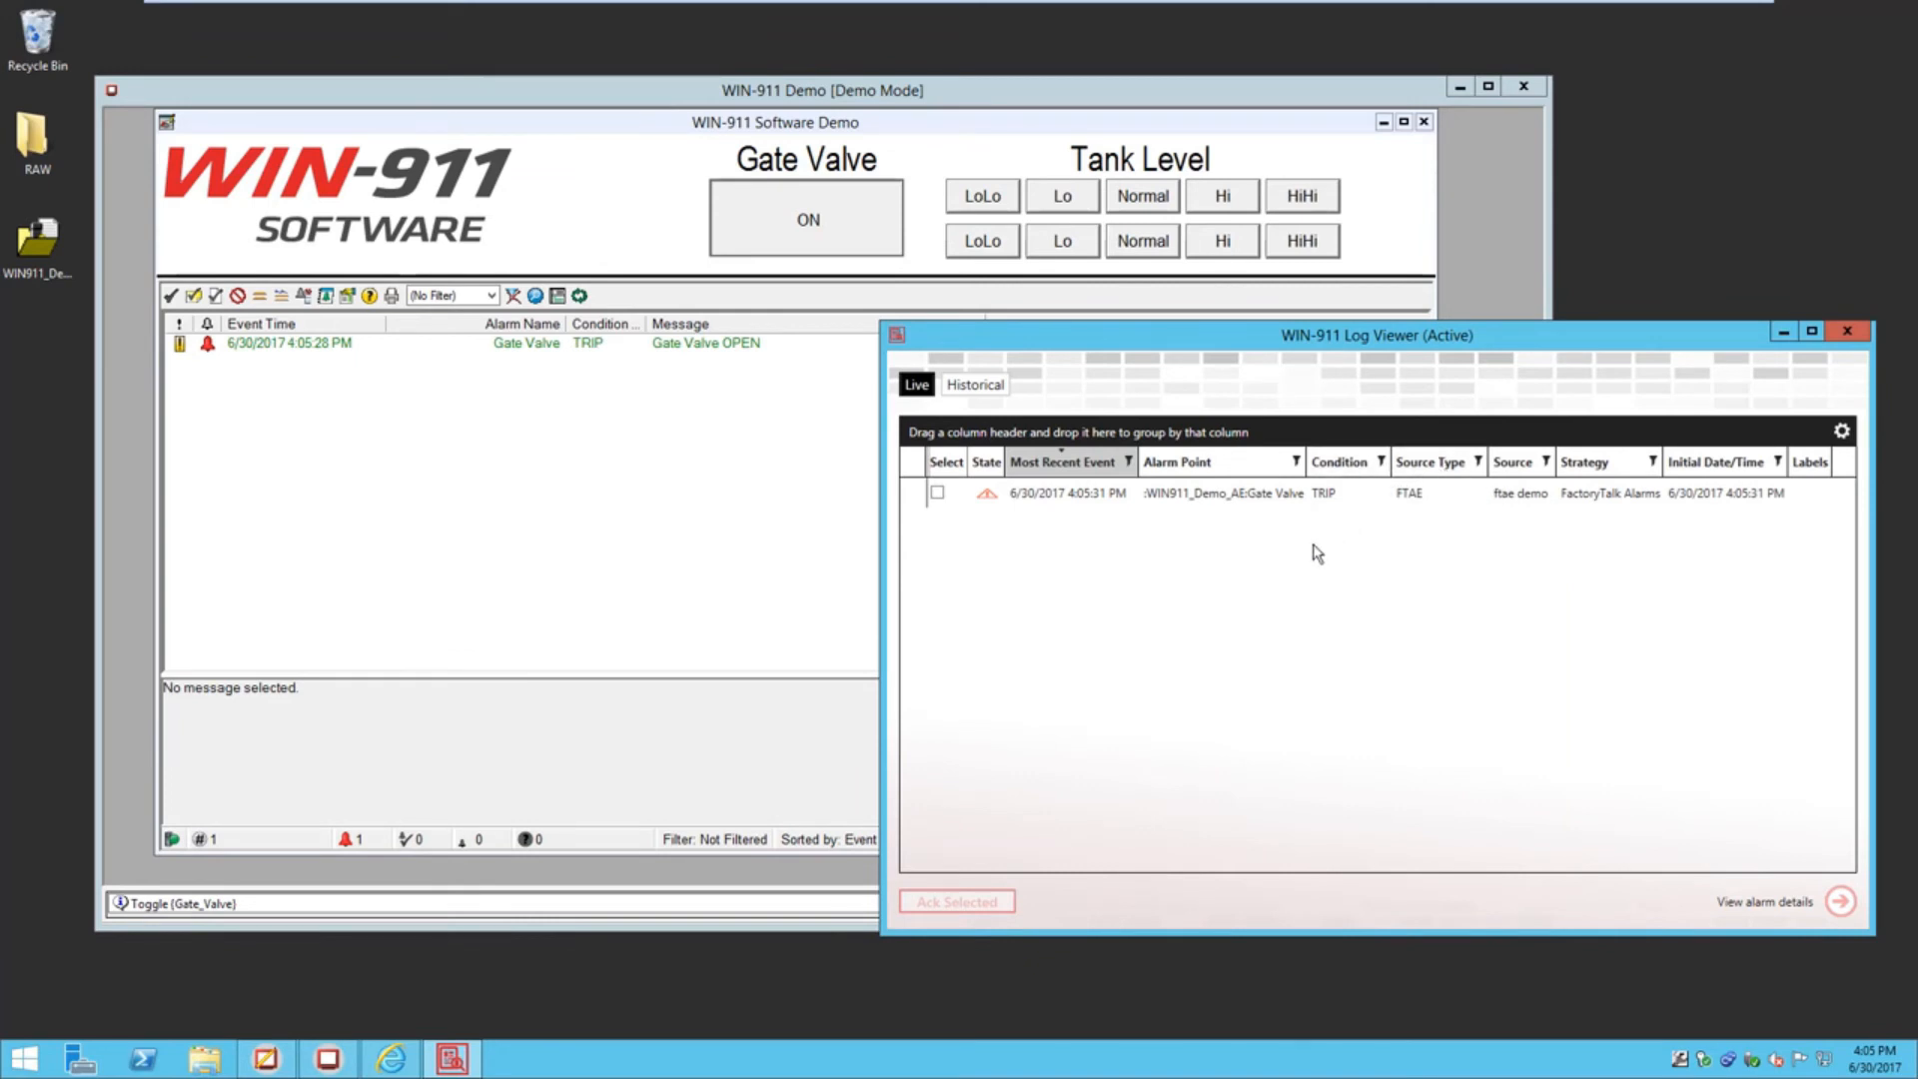
drag(1303, 462, 1401, 462)
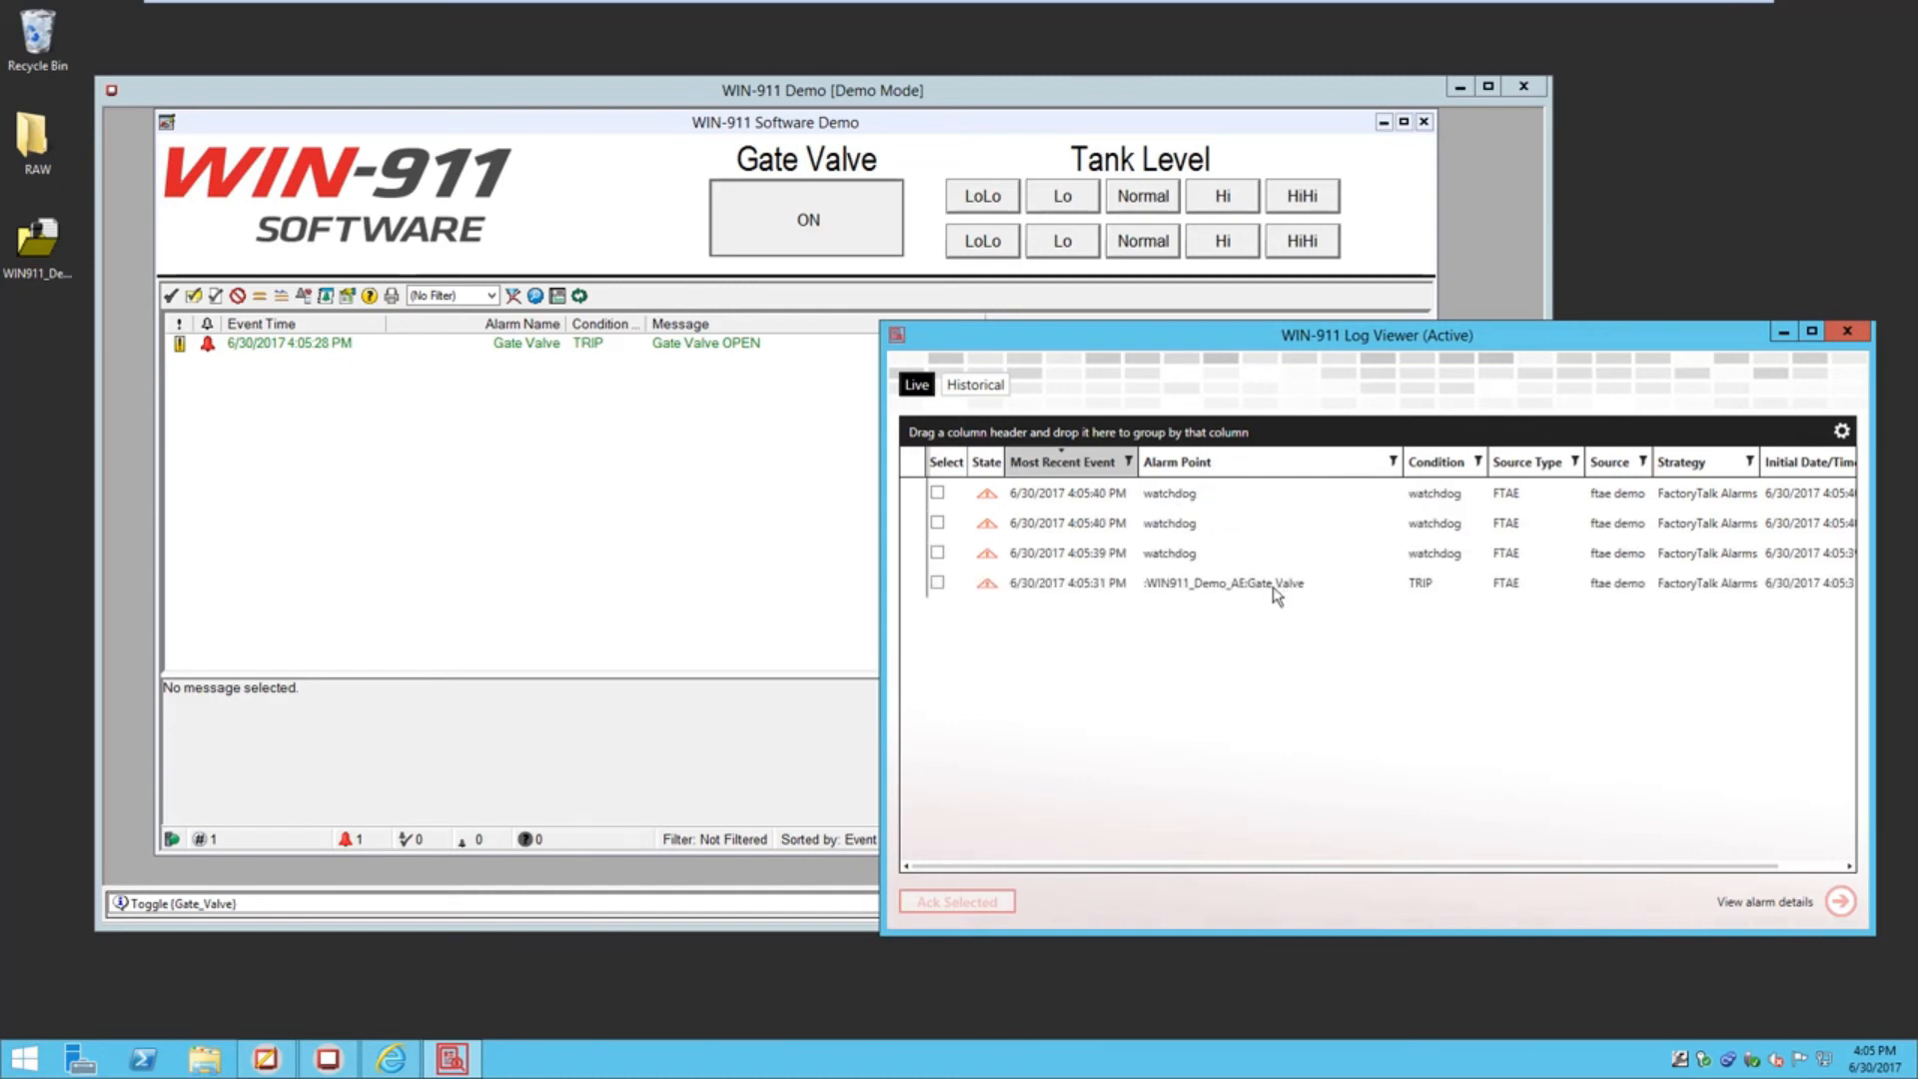
click(1283, 589)
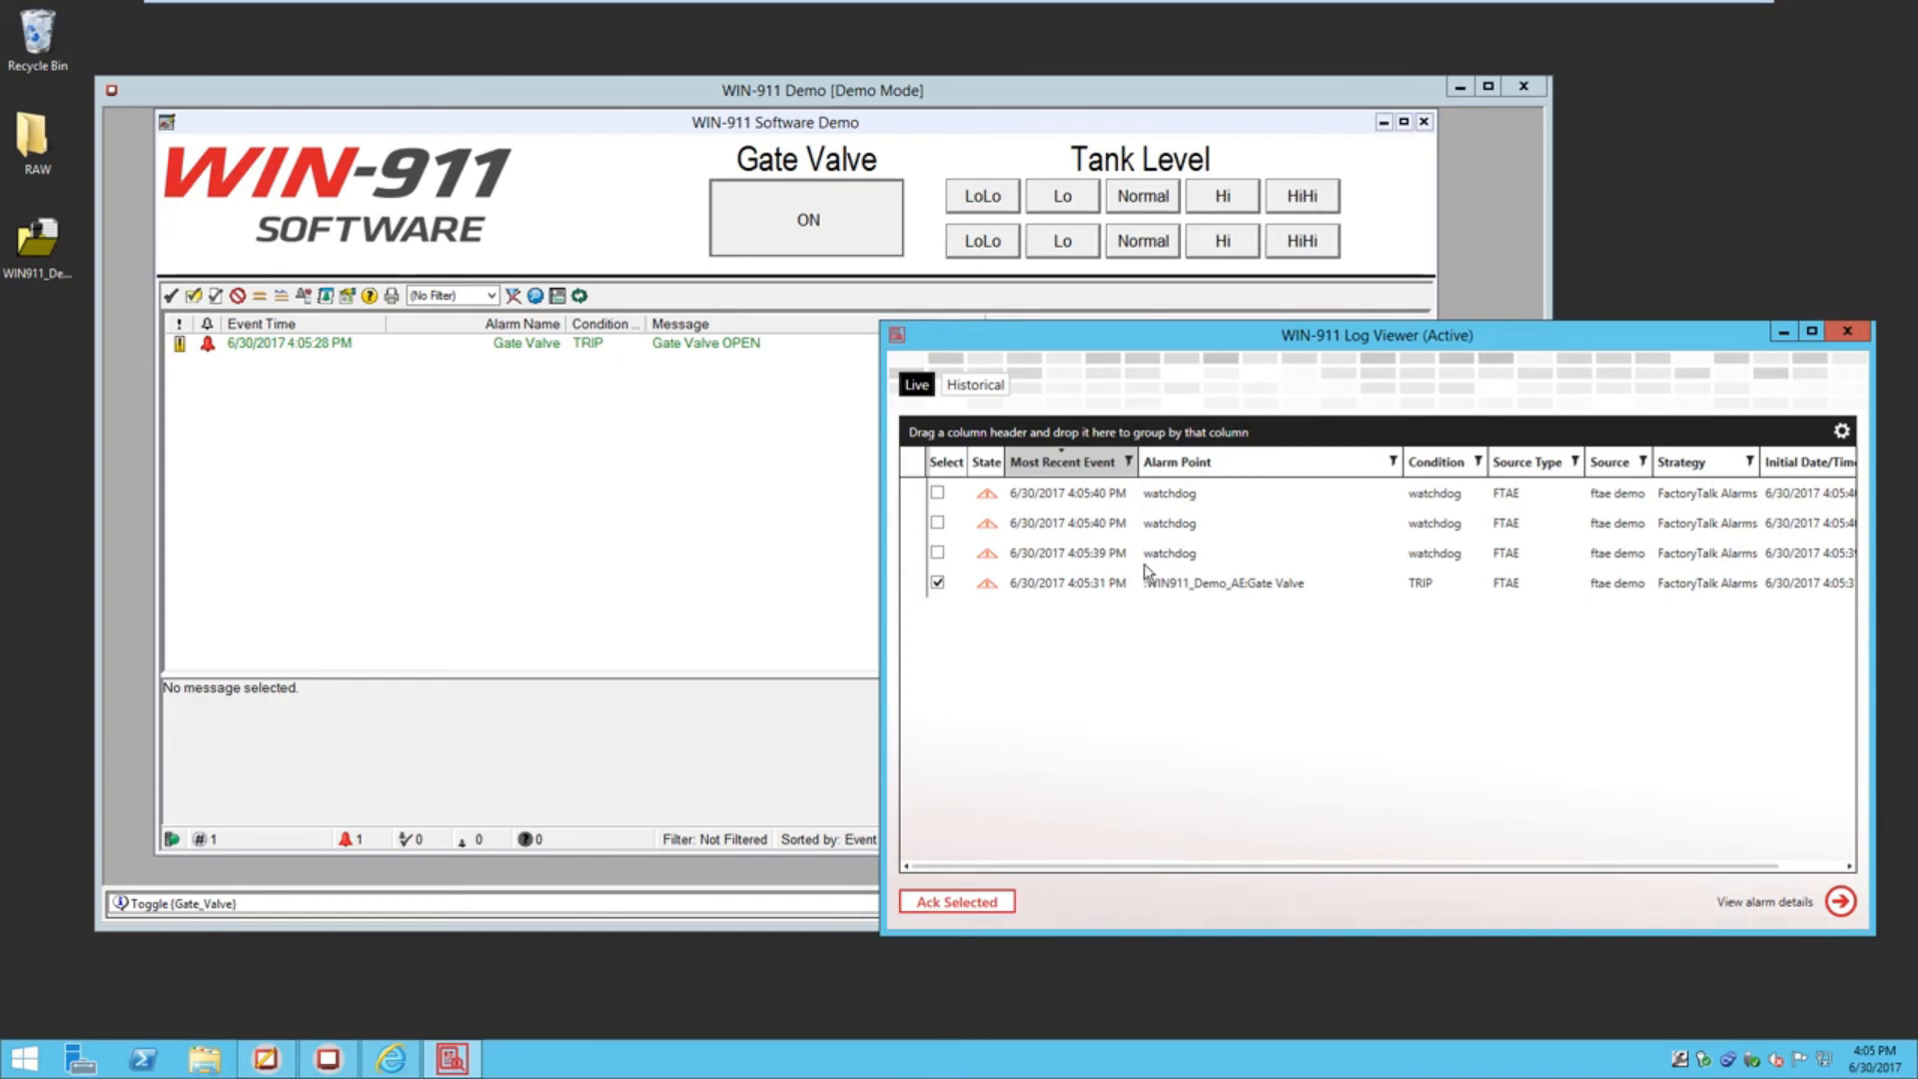
Delete the ftae demo watchdog, save the application, and minimize the configuration page
click(384, 1065)
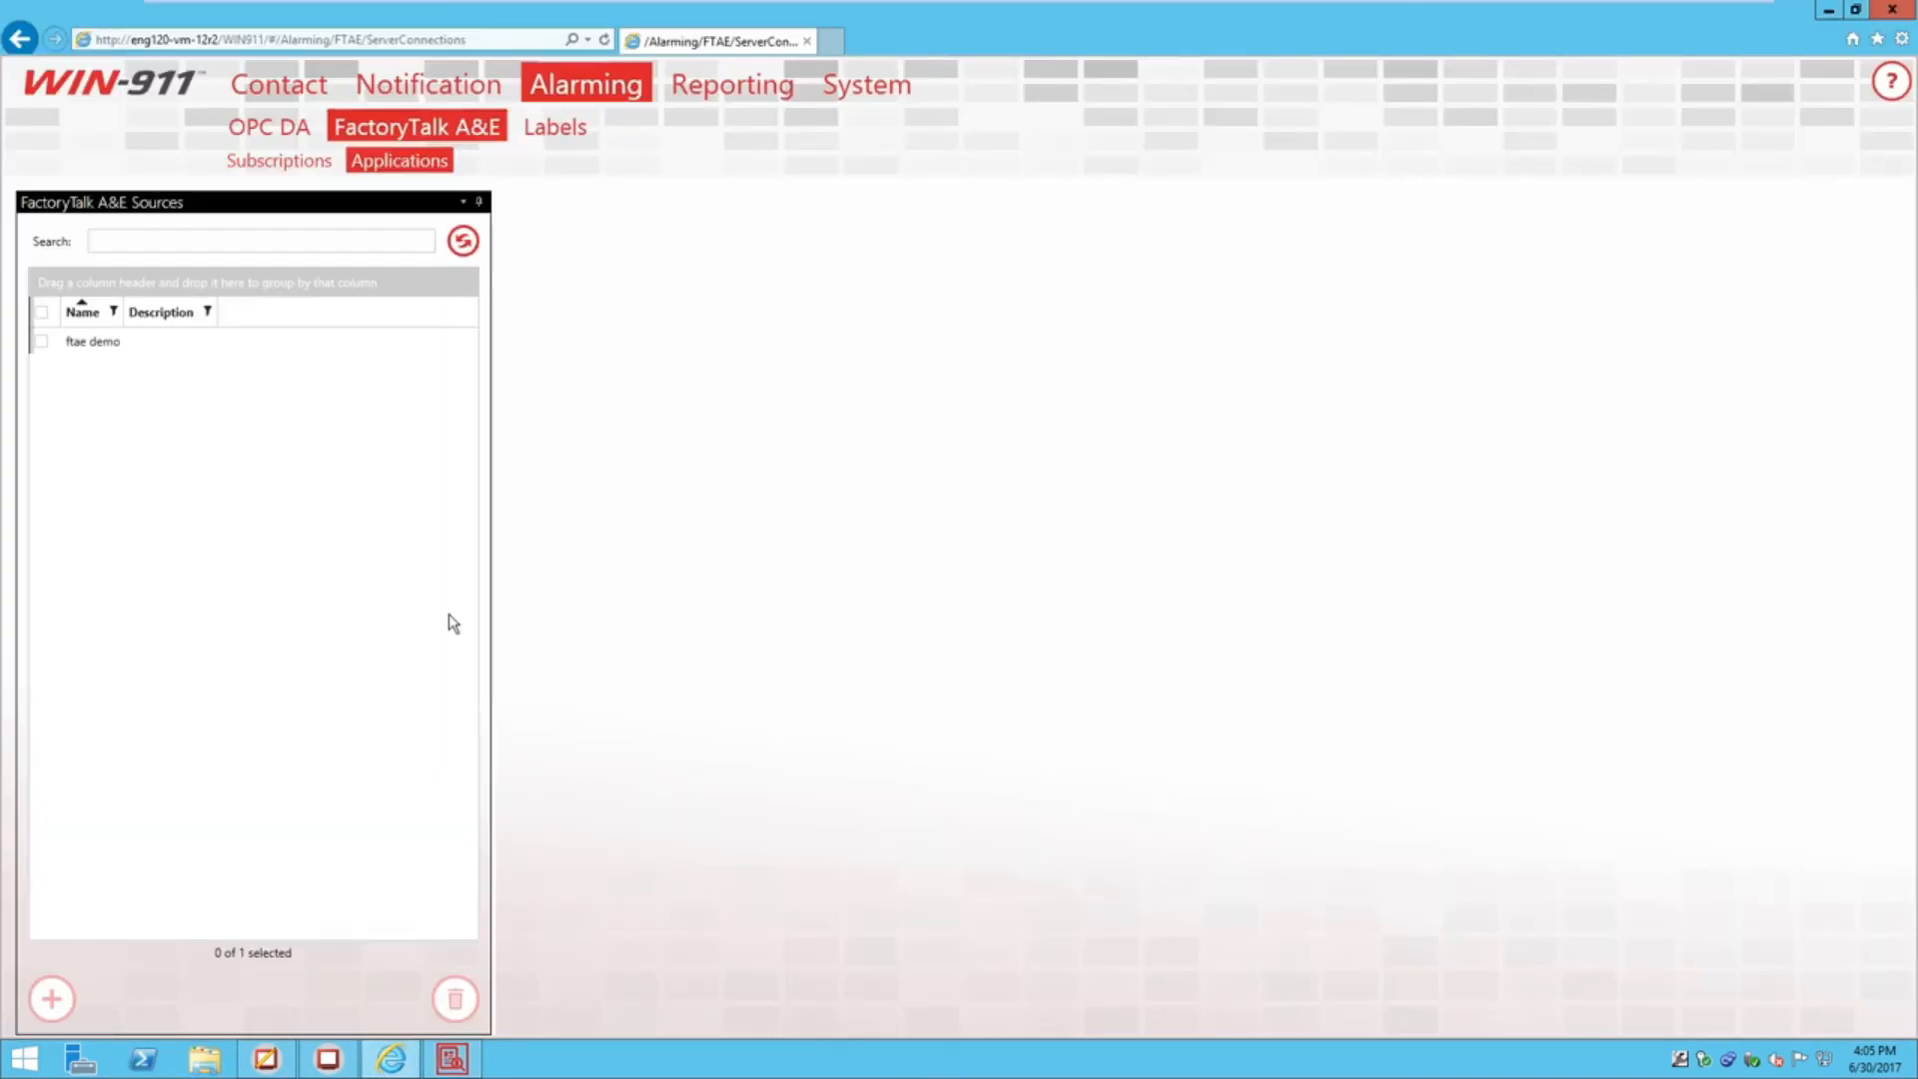
click(160, 340)
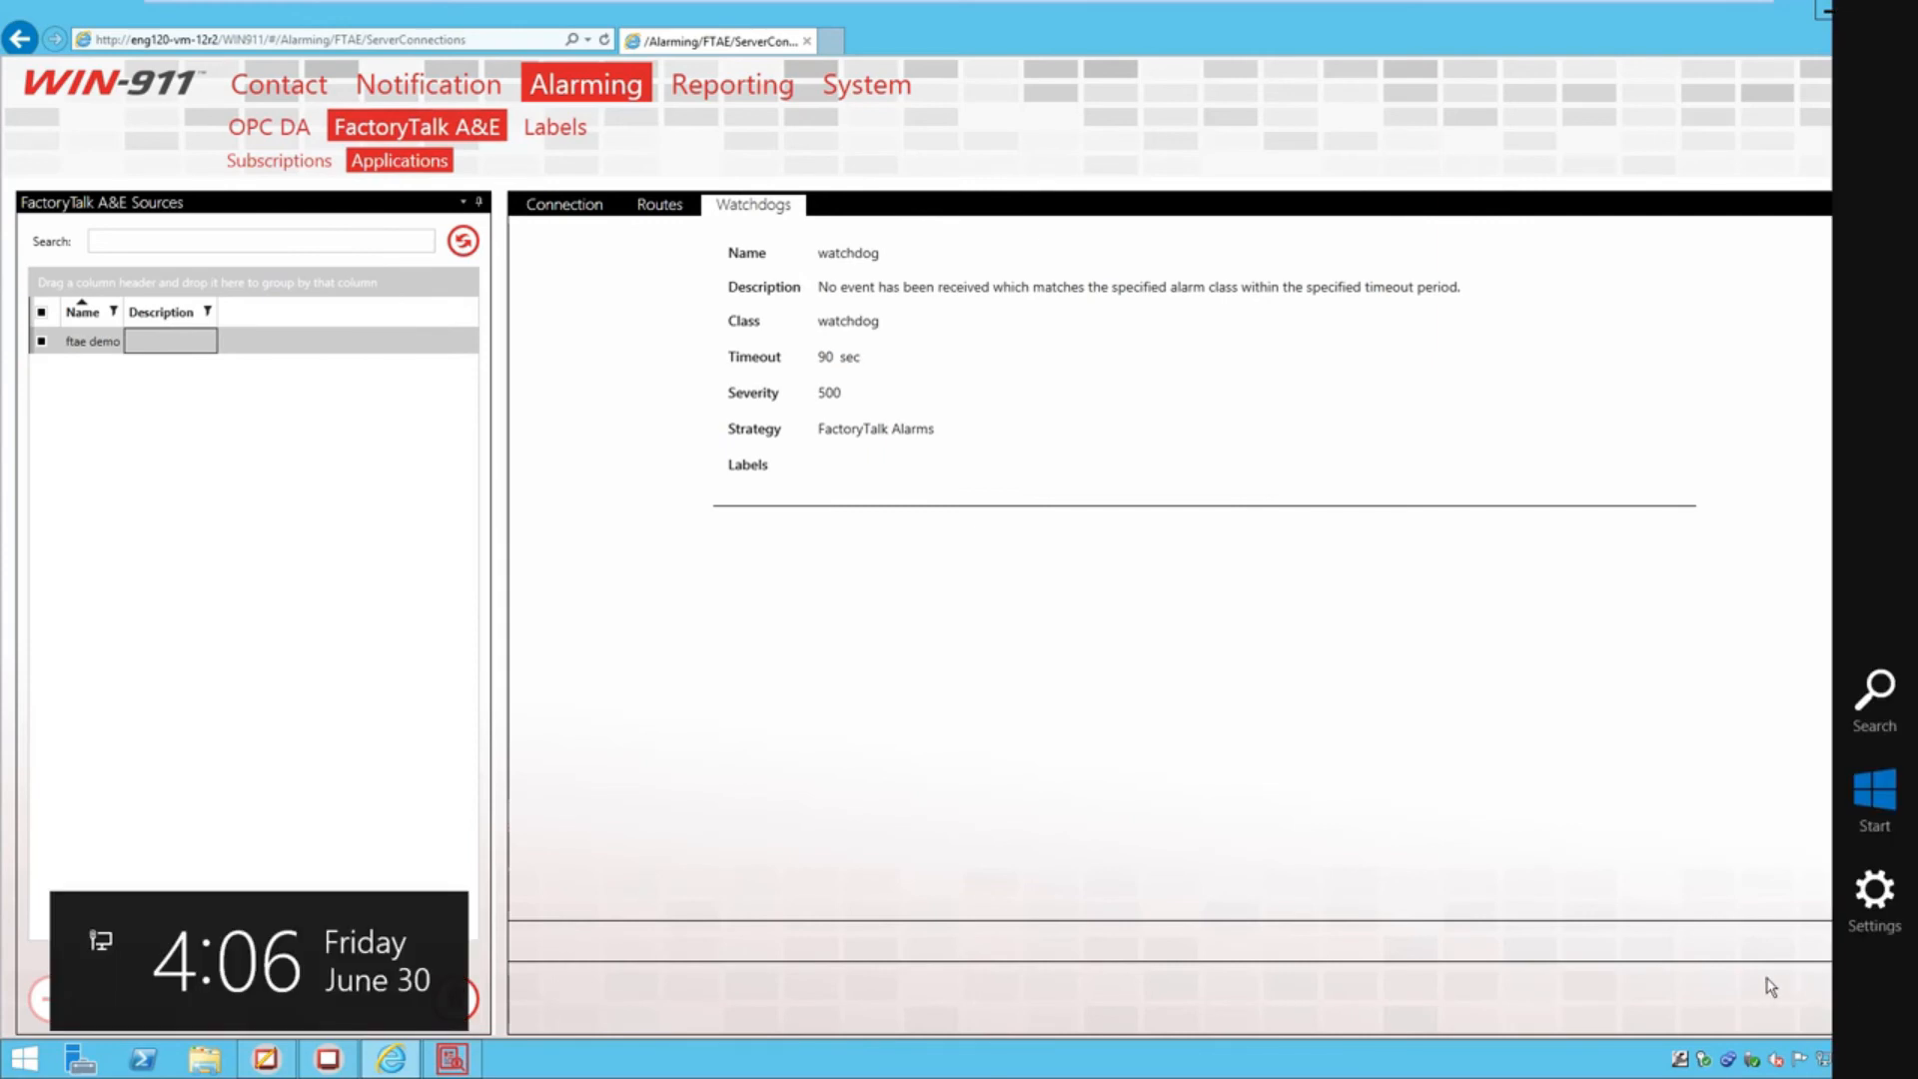
click(1862, 998)
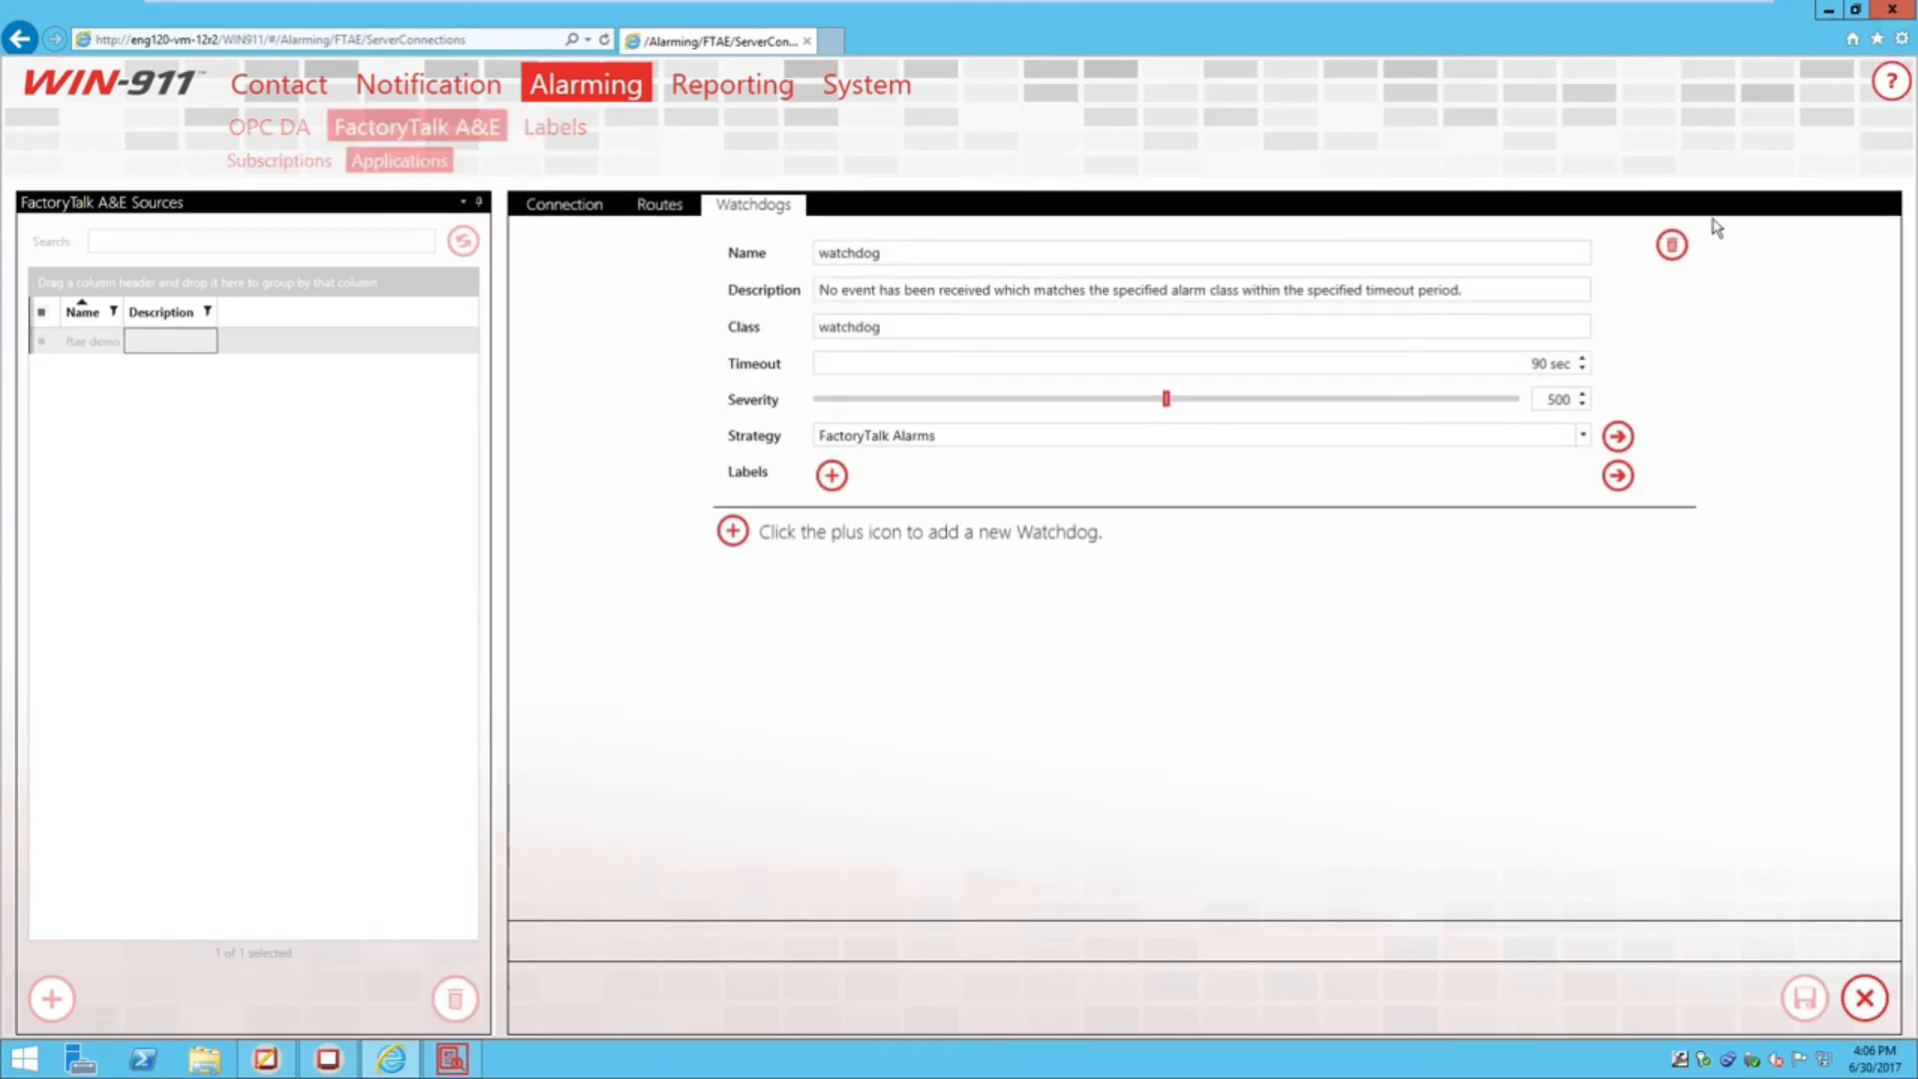
click(1670, 244)
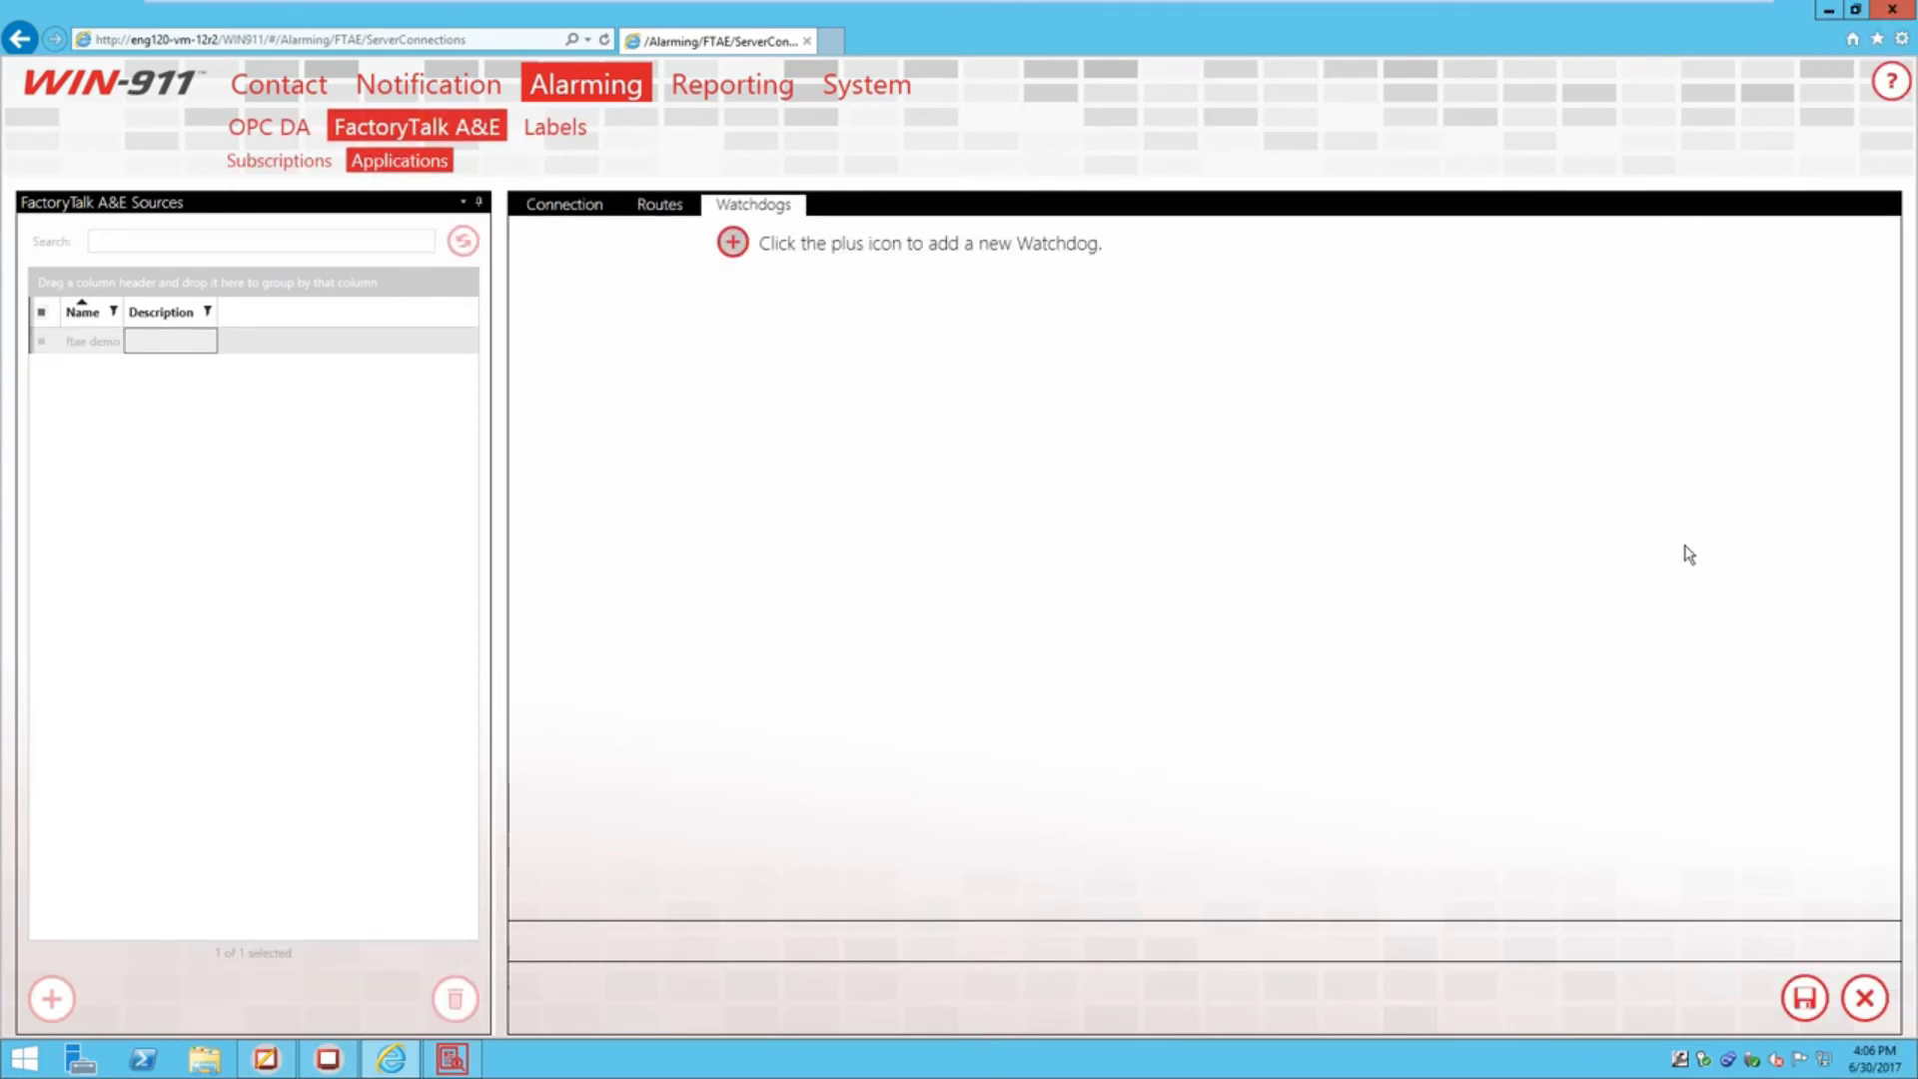
click(1804, 997)
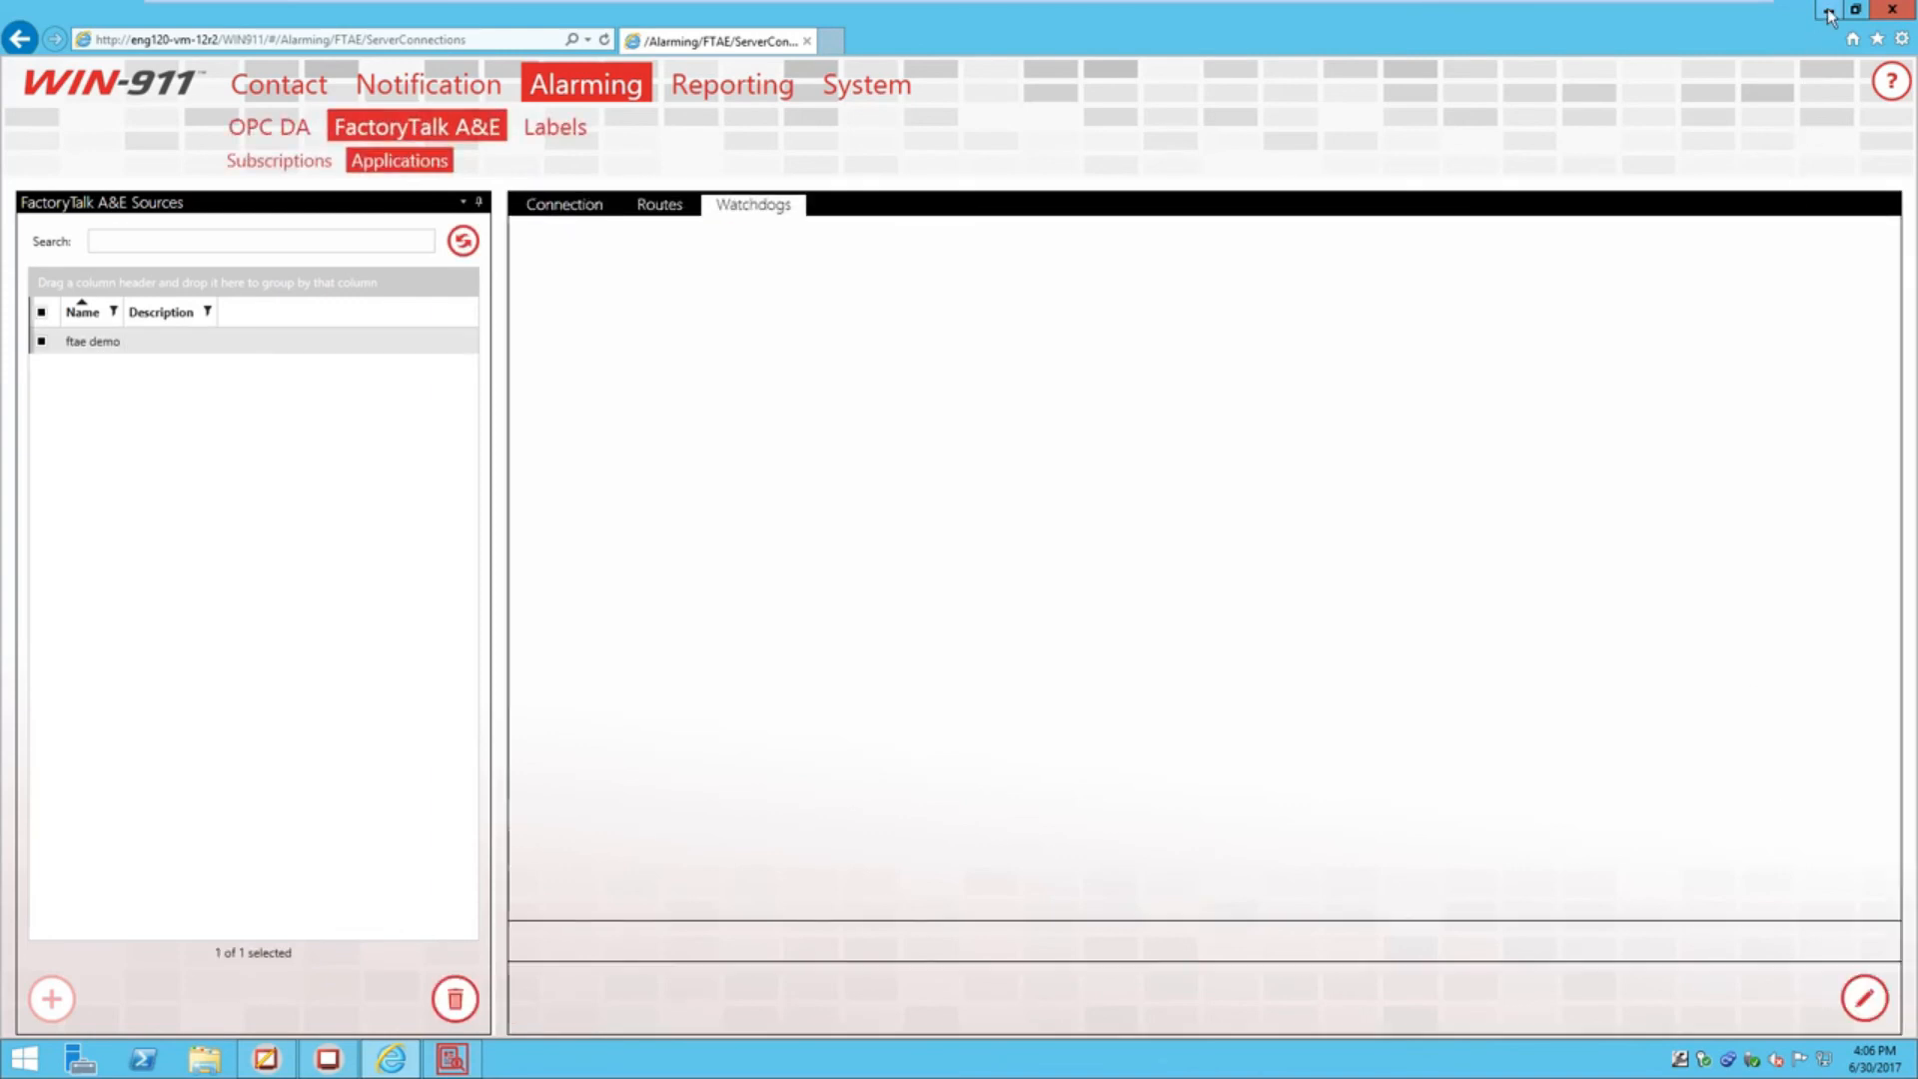
click(1828, 12)
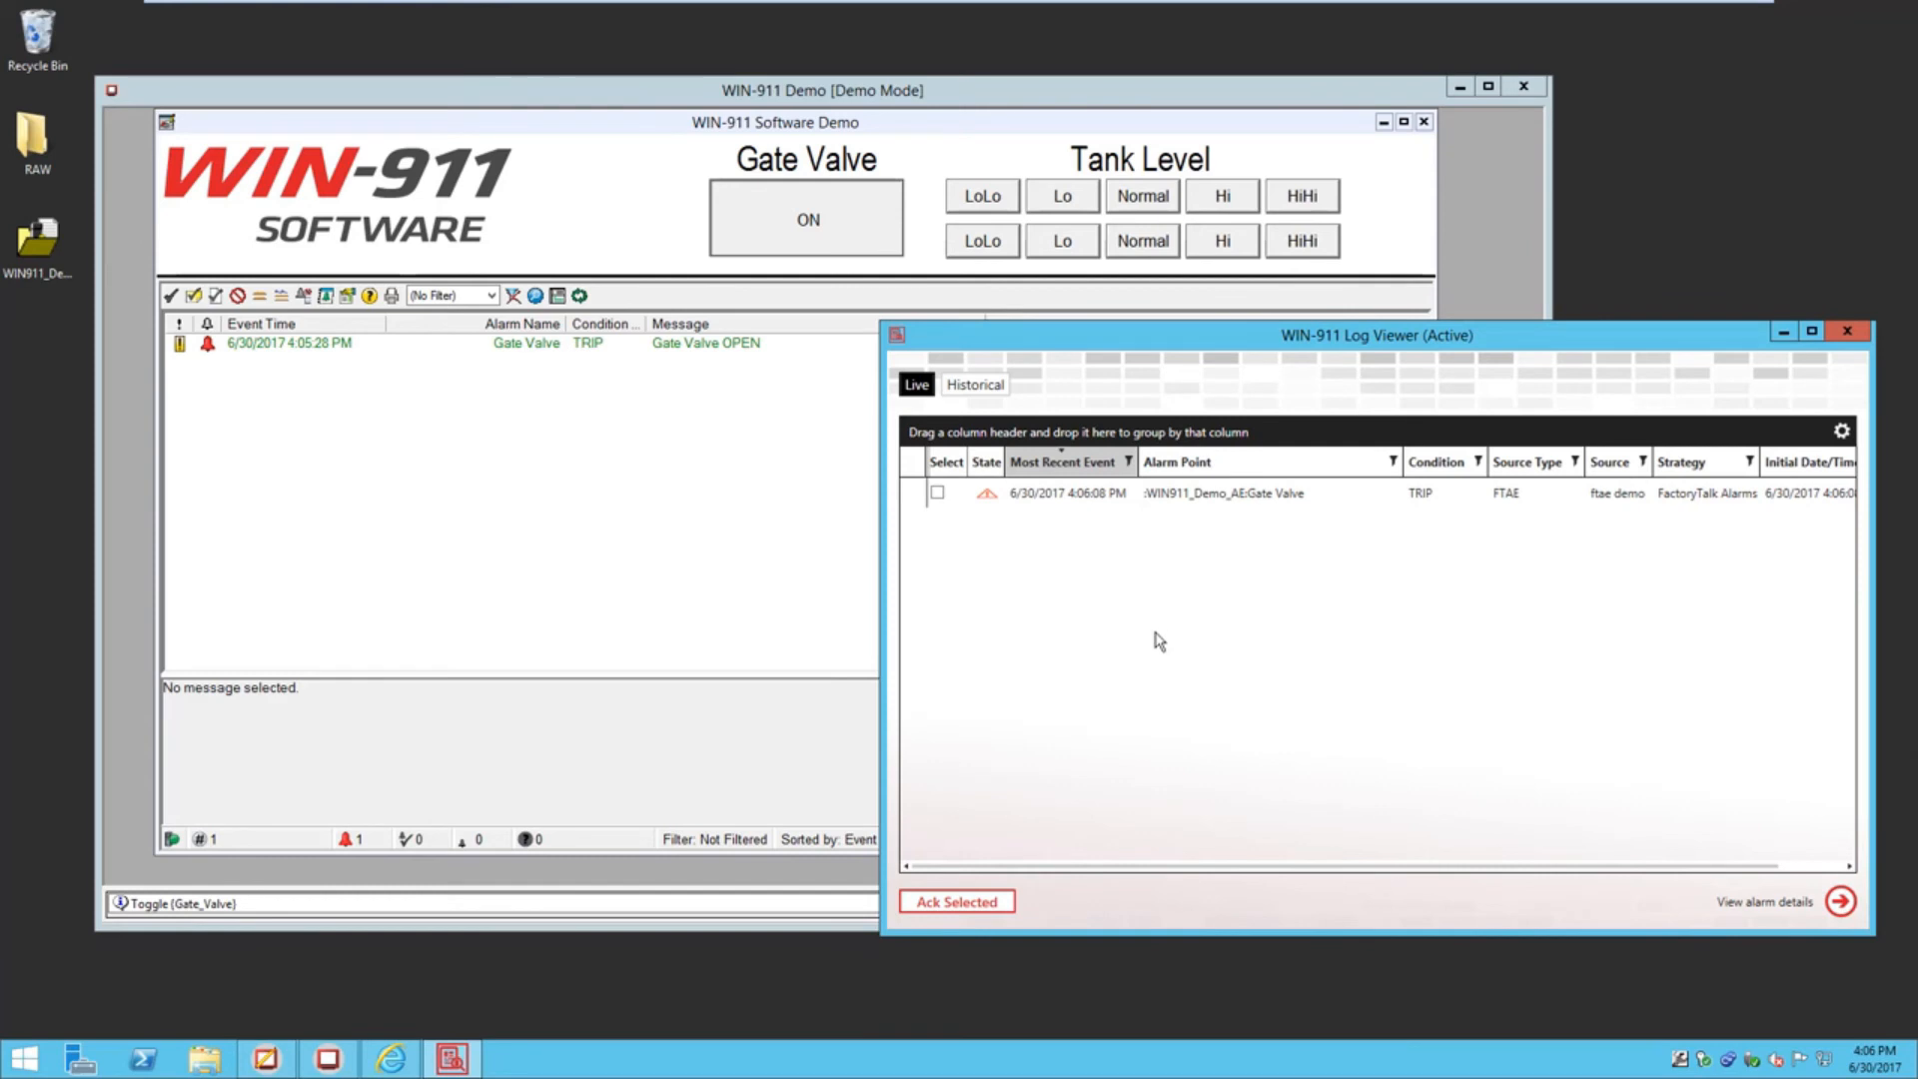
Acknowledge the Gate Valve TRIP alarm with the comment 'comment? yeah'
click(939, 492)
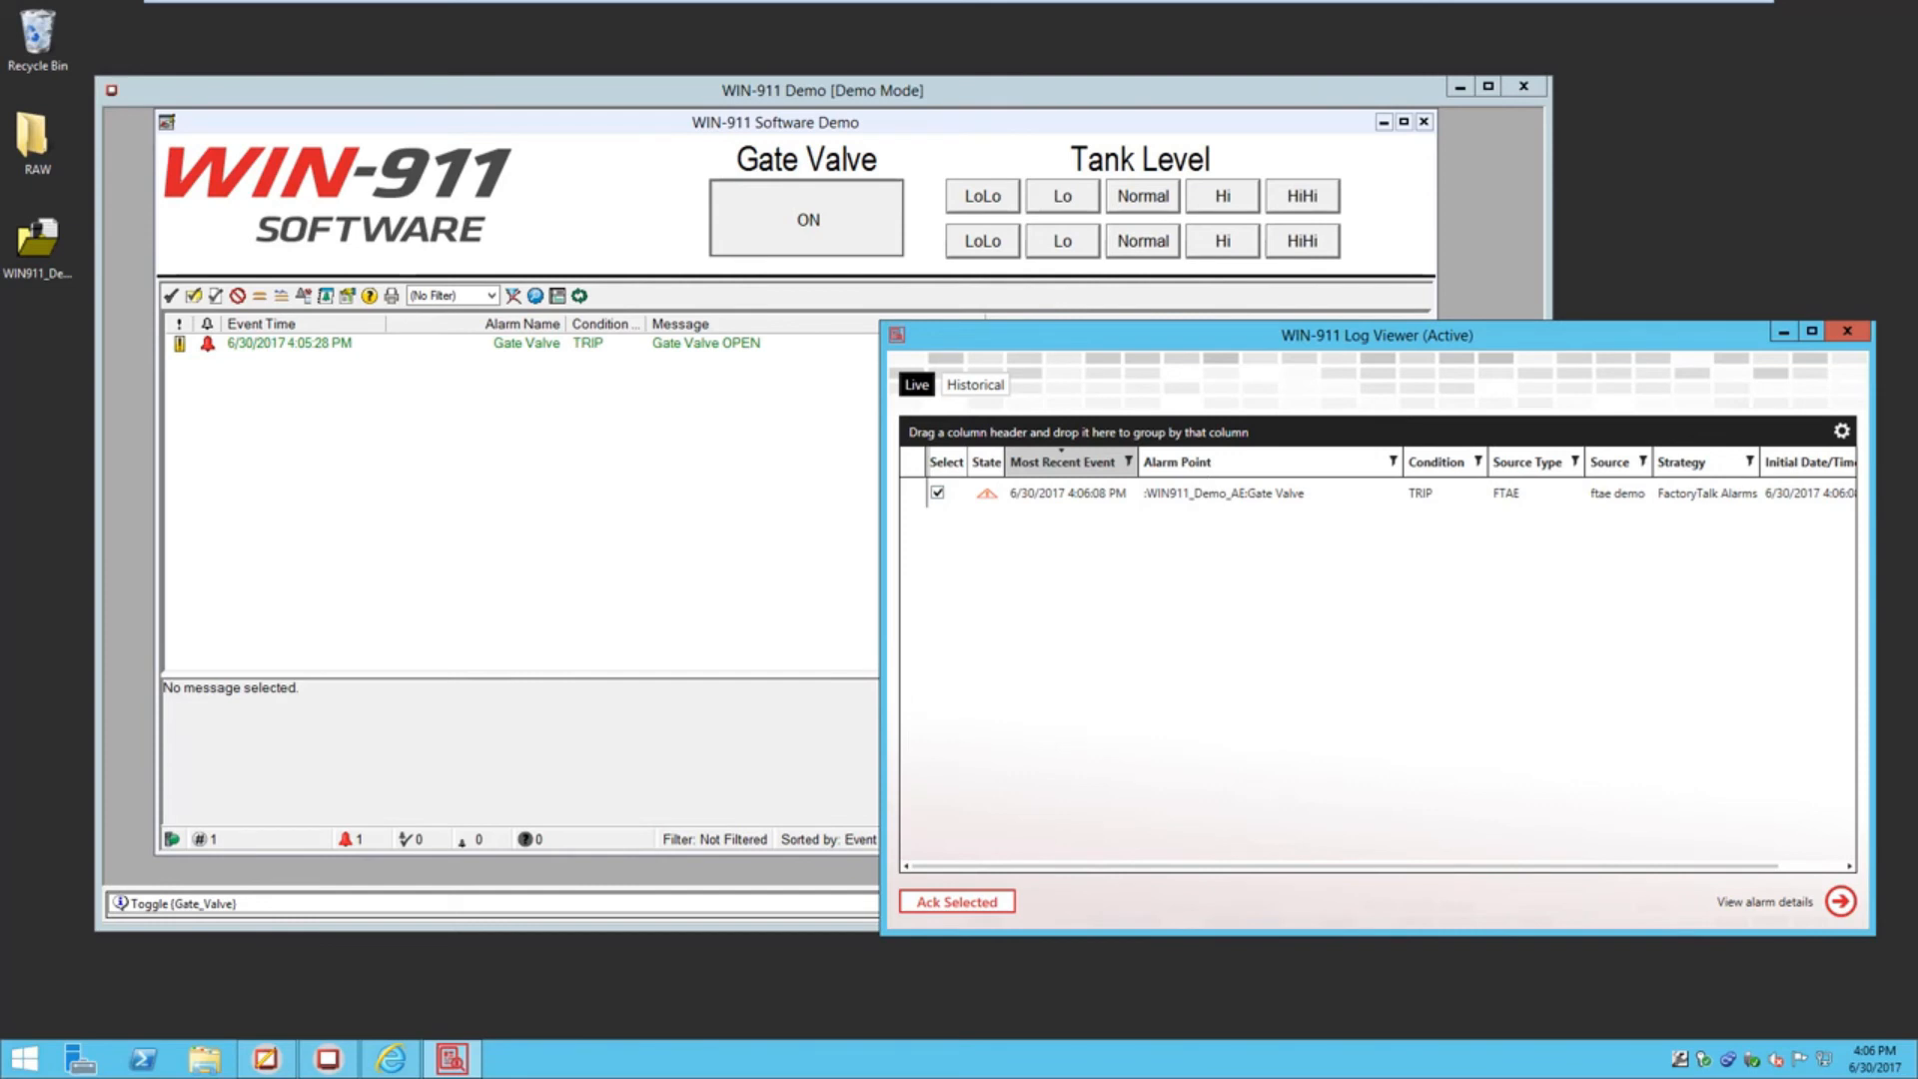
click(997, 902)
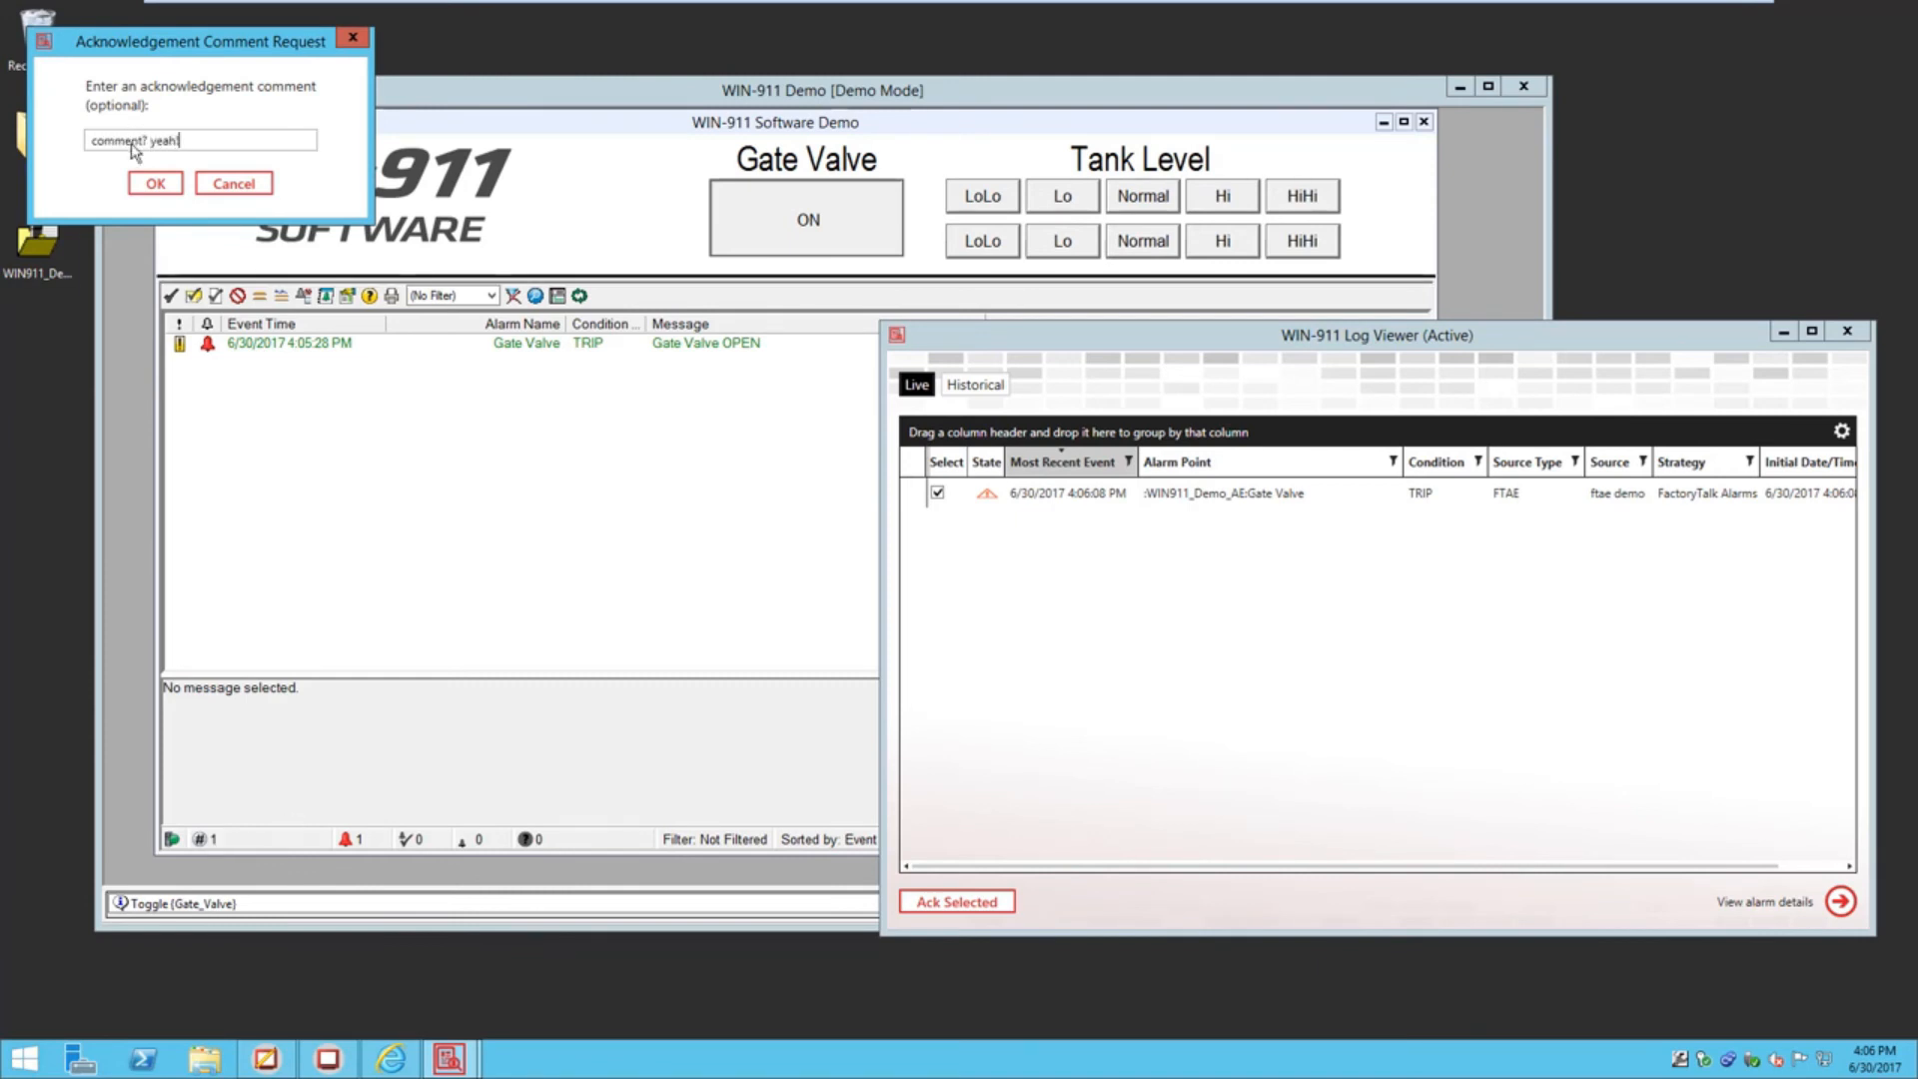
click(155, 183)
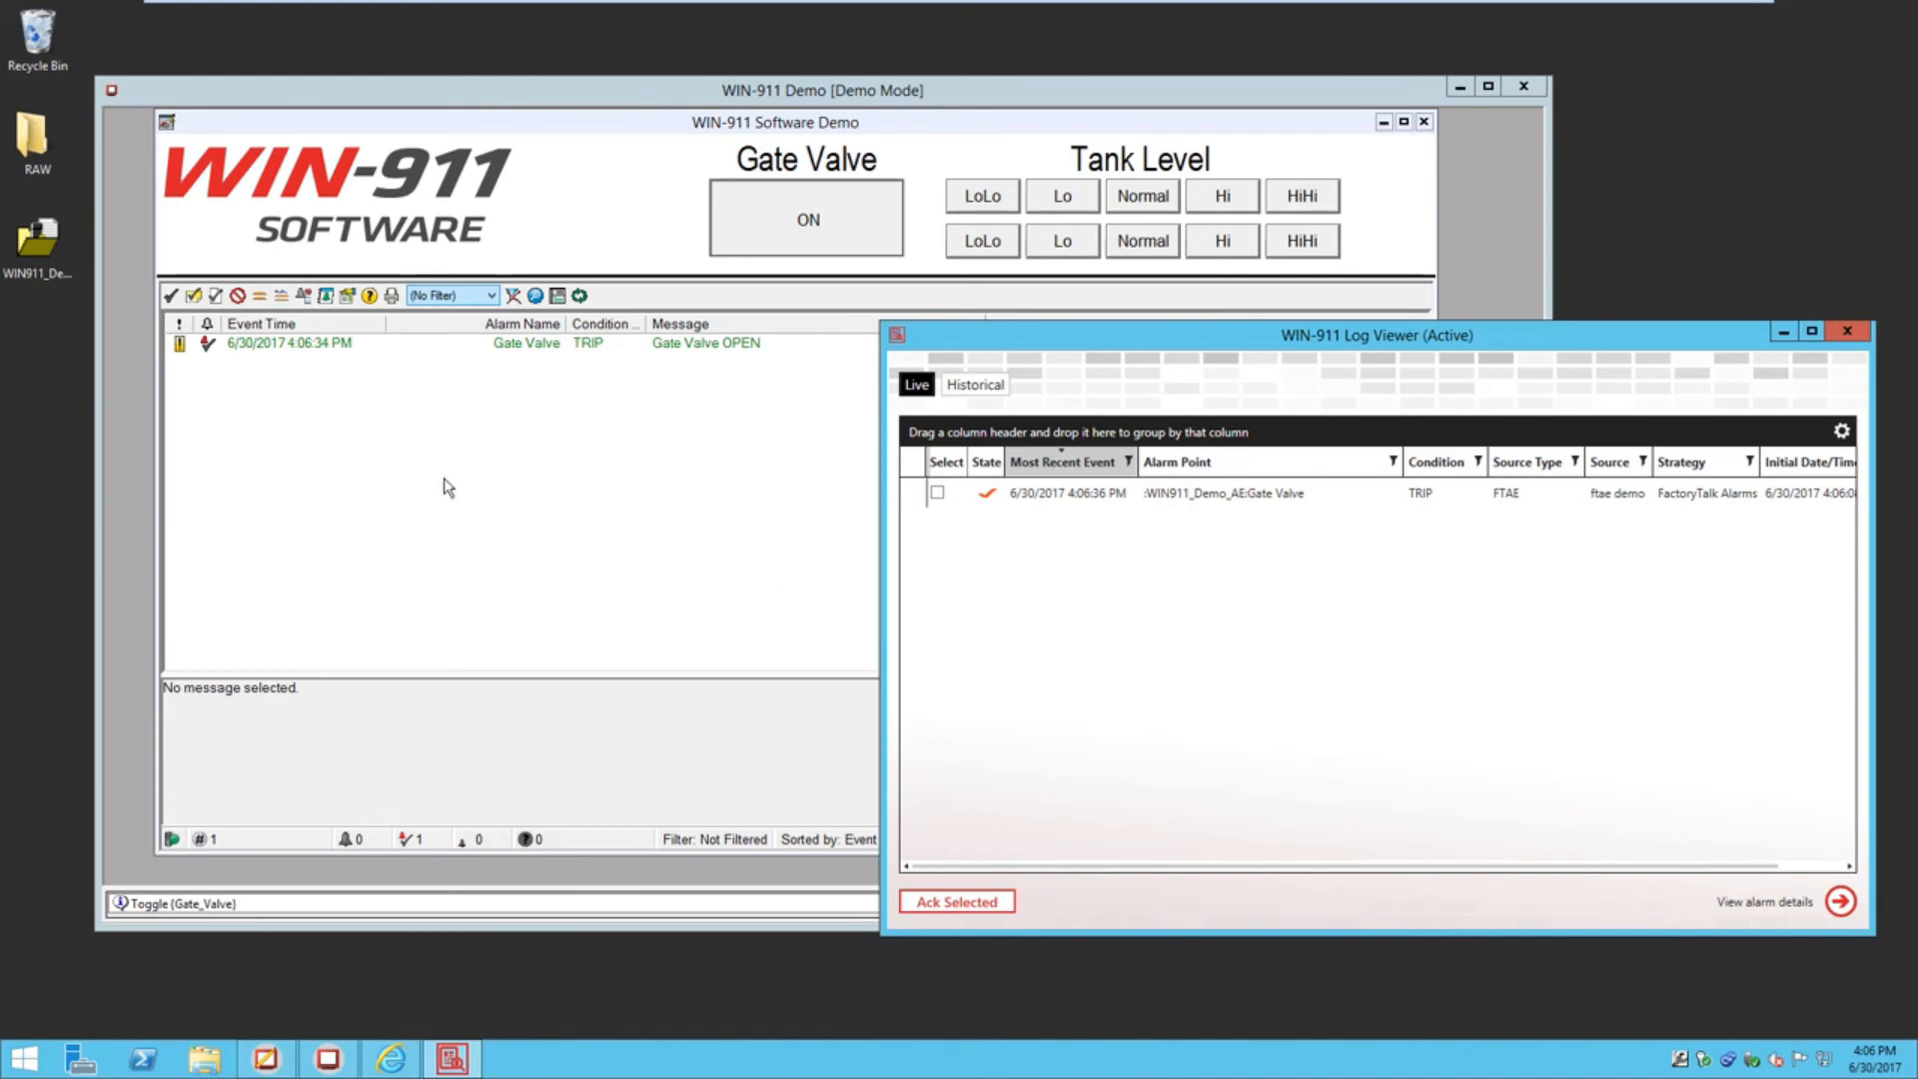
Open the full alarm details for the Gate Valve alarm in the demo
click(275, 345)
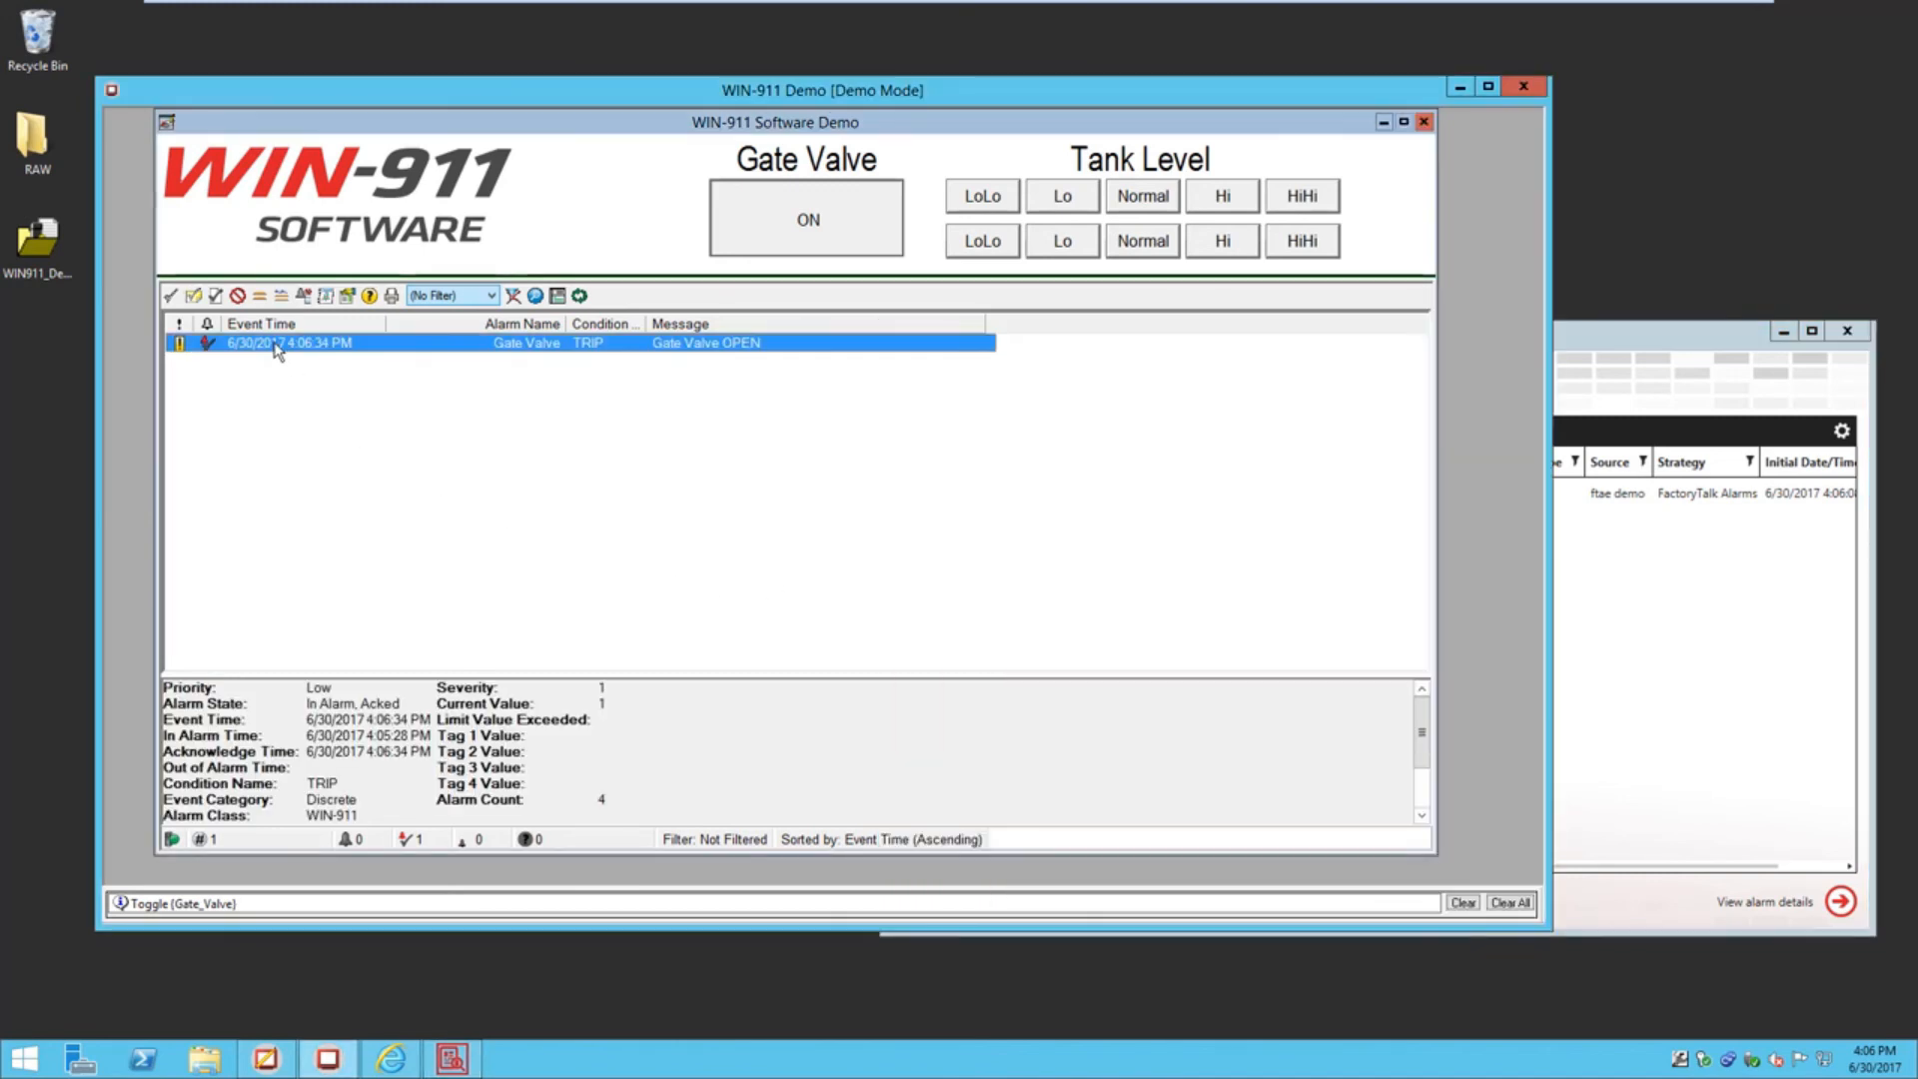
right_click(274, 344)
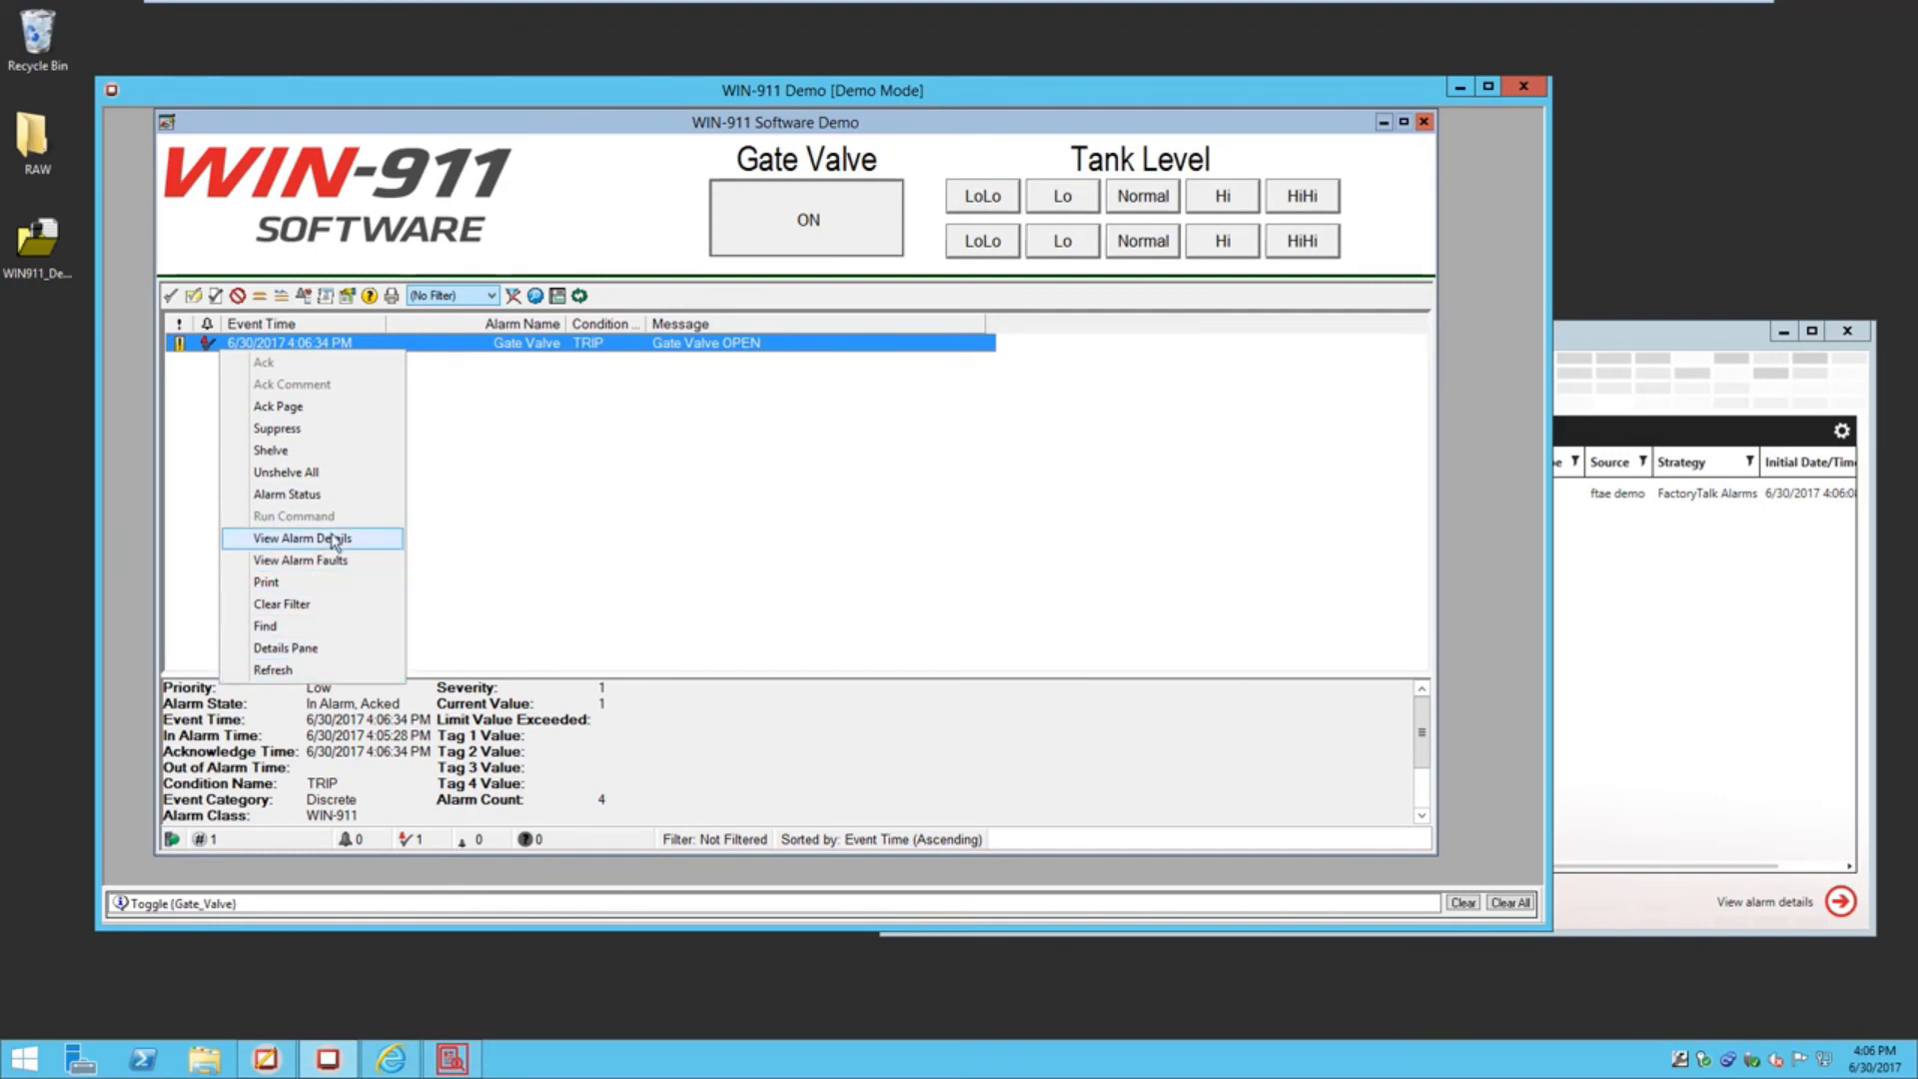
click(336, 539)
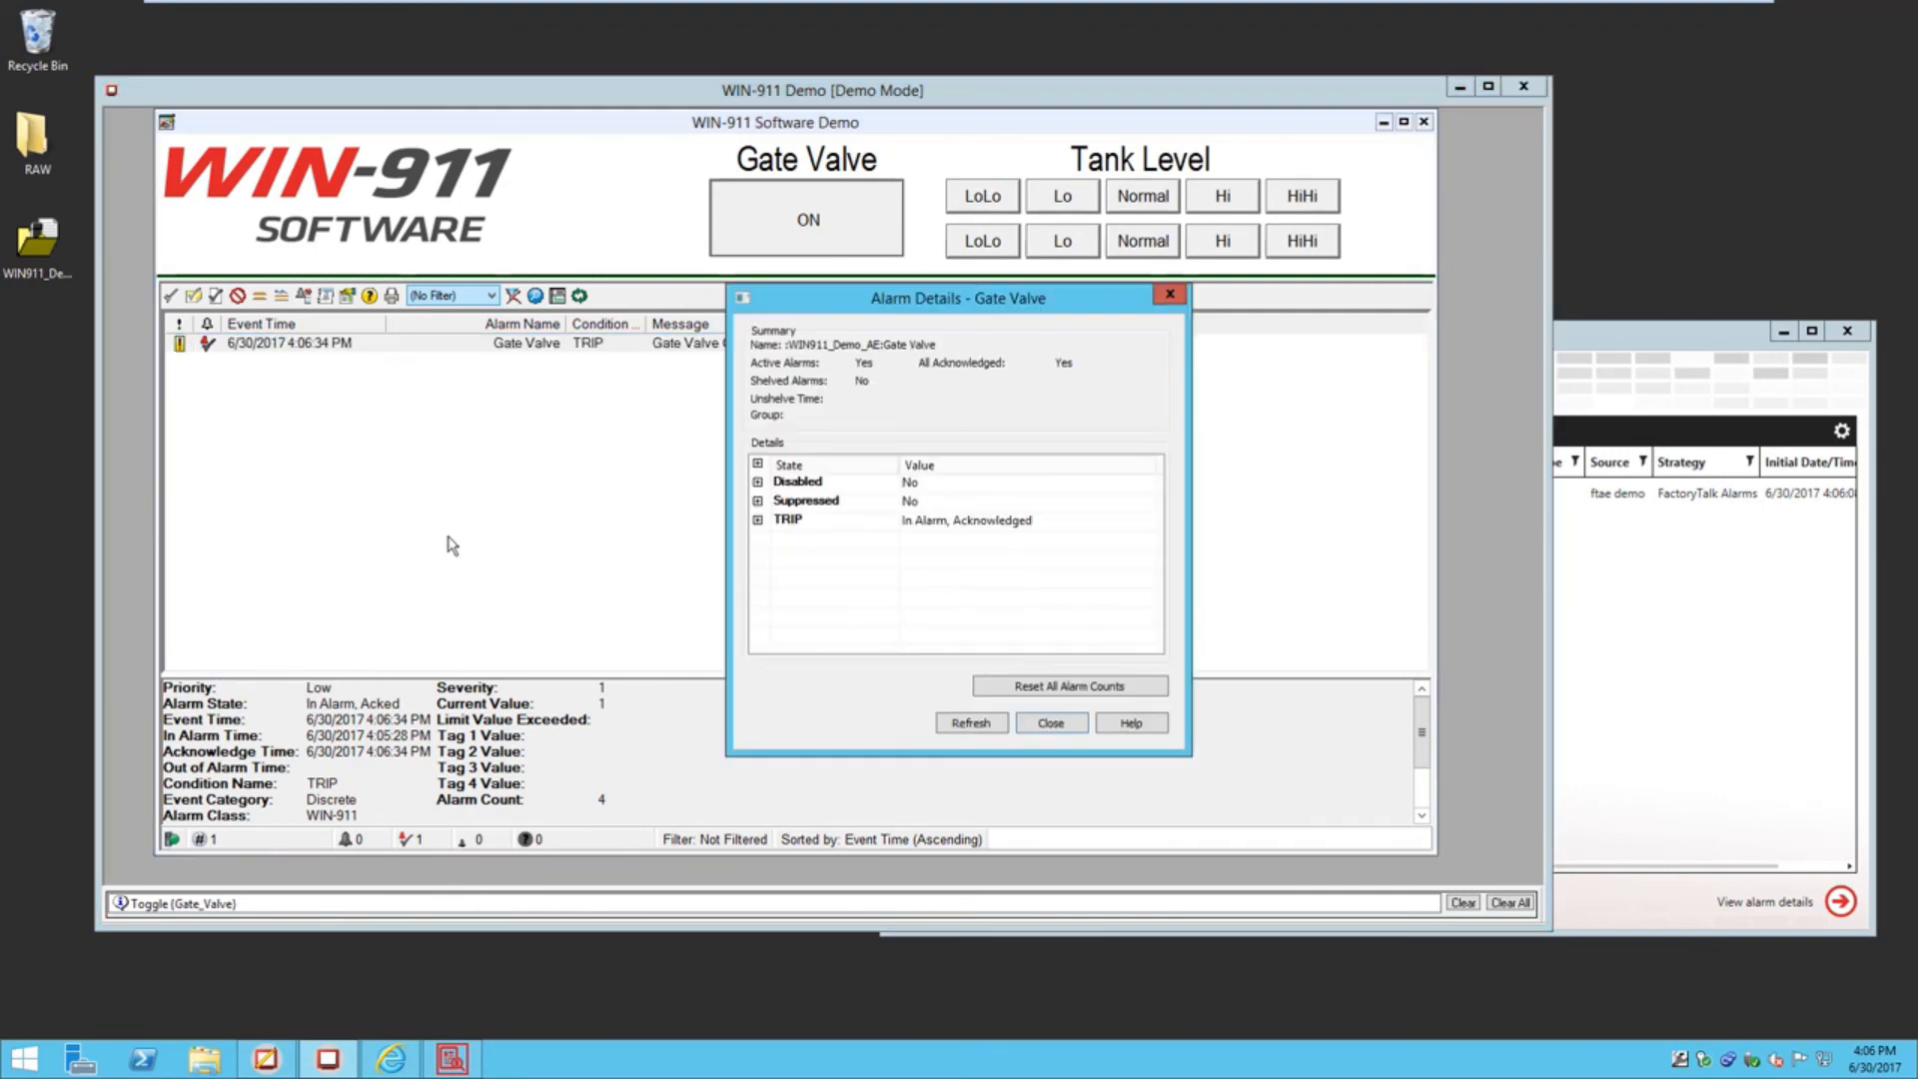
Expand TRIP and widen the details to confirm the Log Viewer acknowledgement comment, then close them
click(758, 520)
drag(1156, 539, 1159, 570)
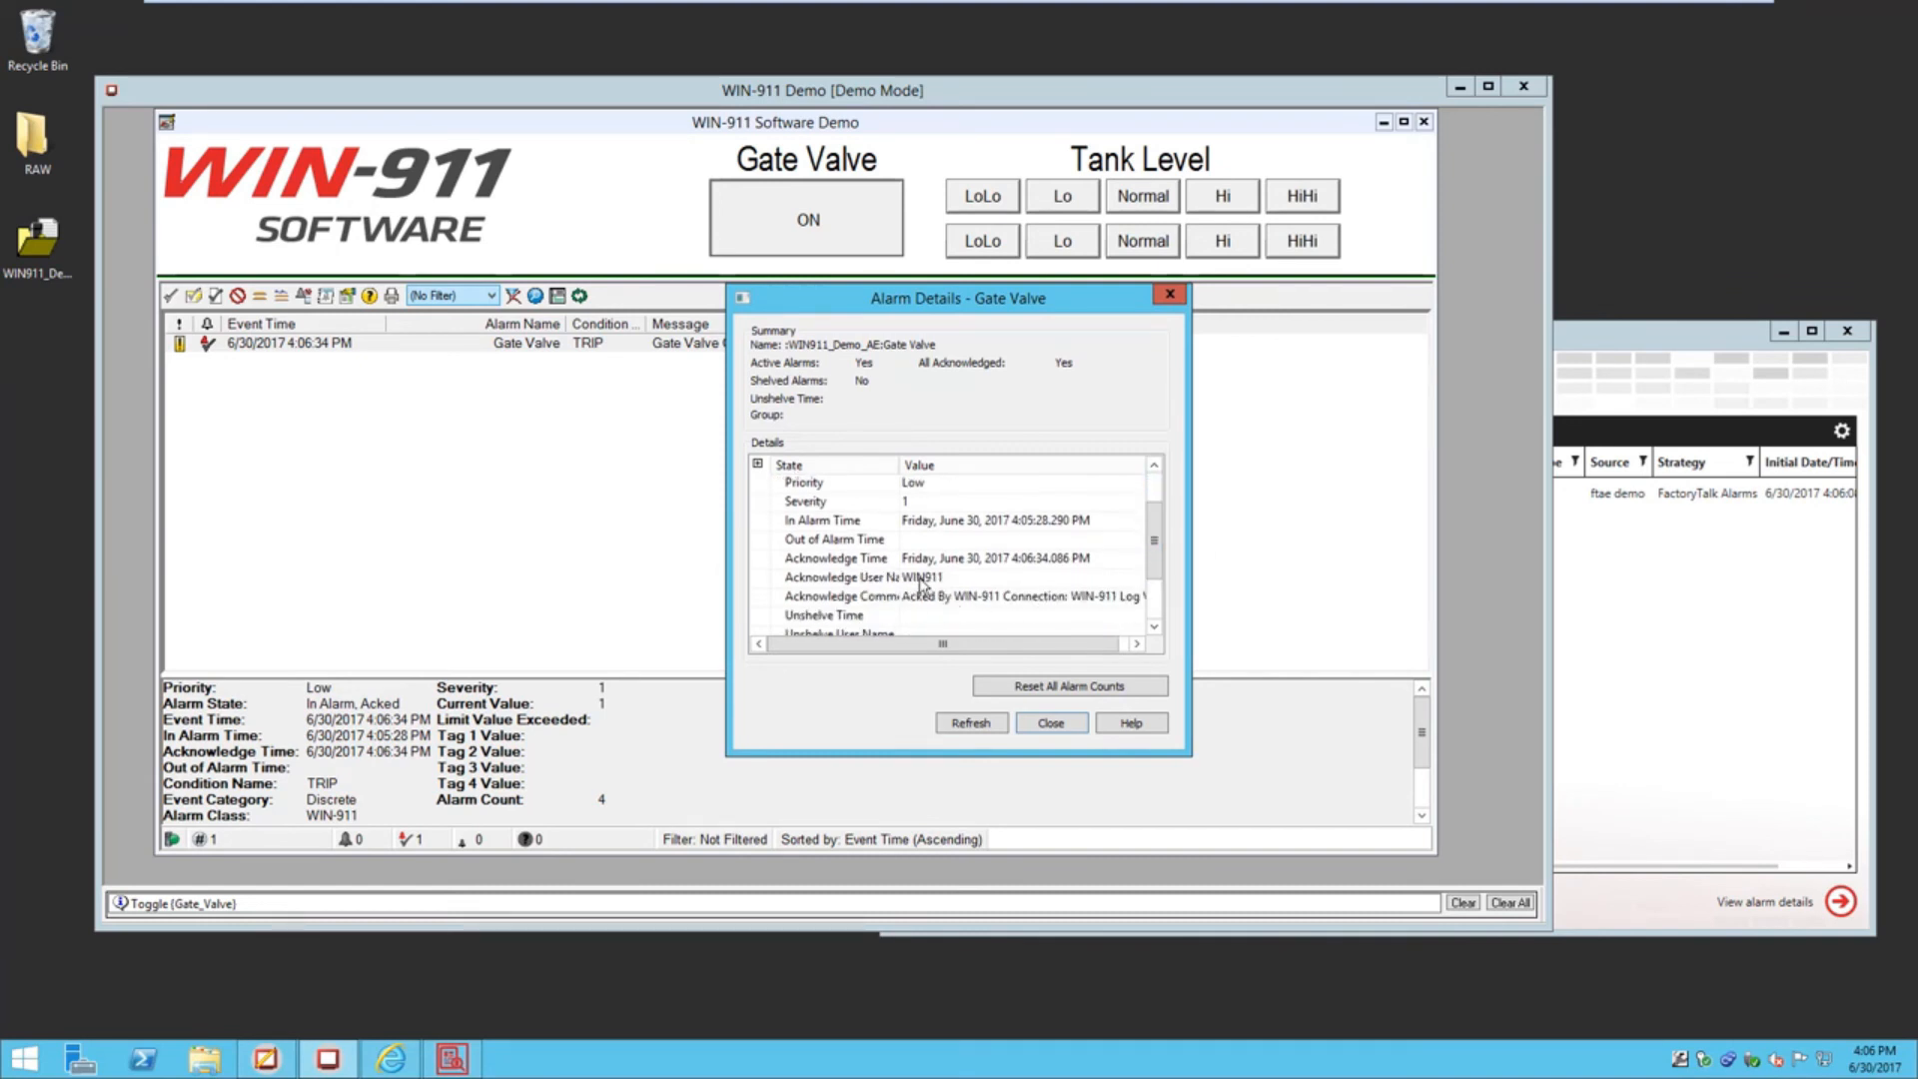
scroll(924, 584, up, 2)
scroll(1139, 552, down, 2)
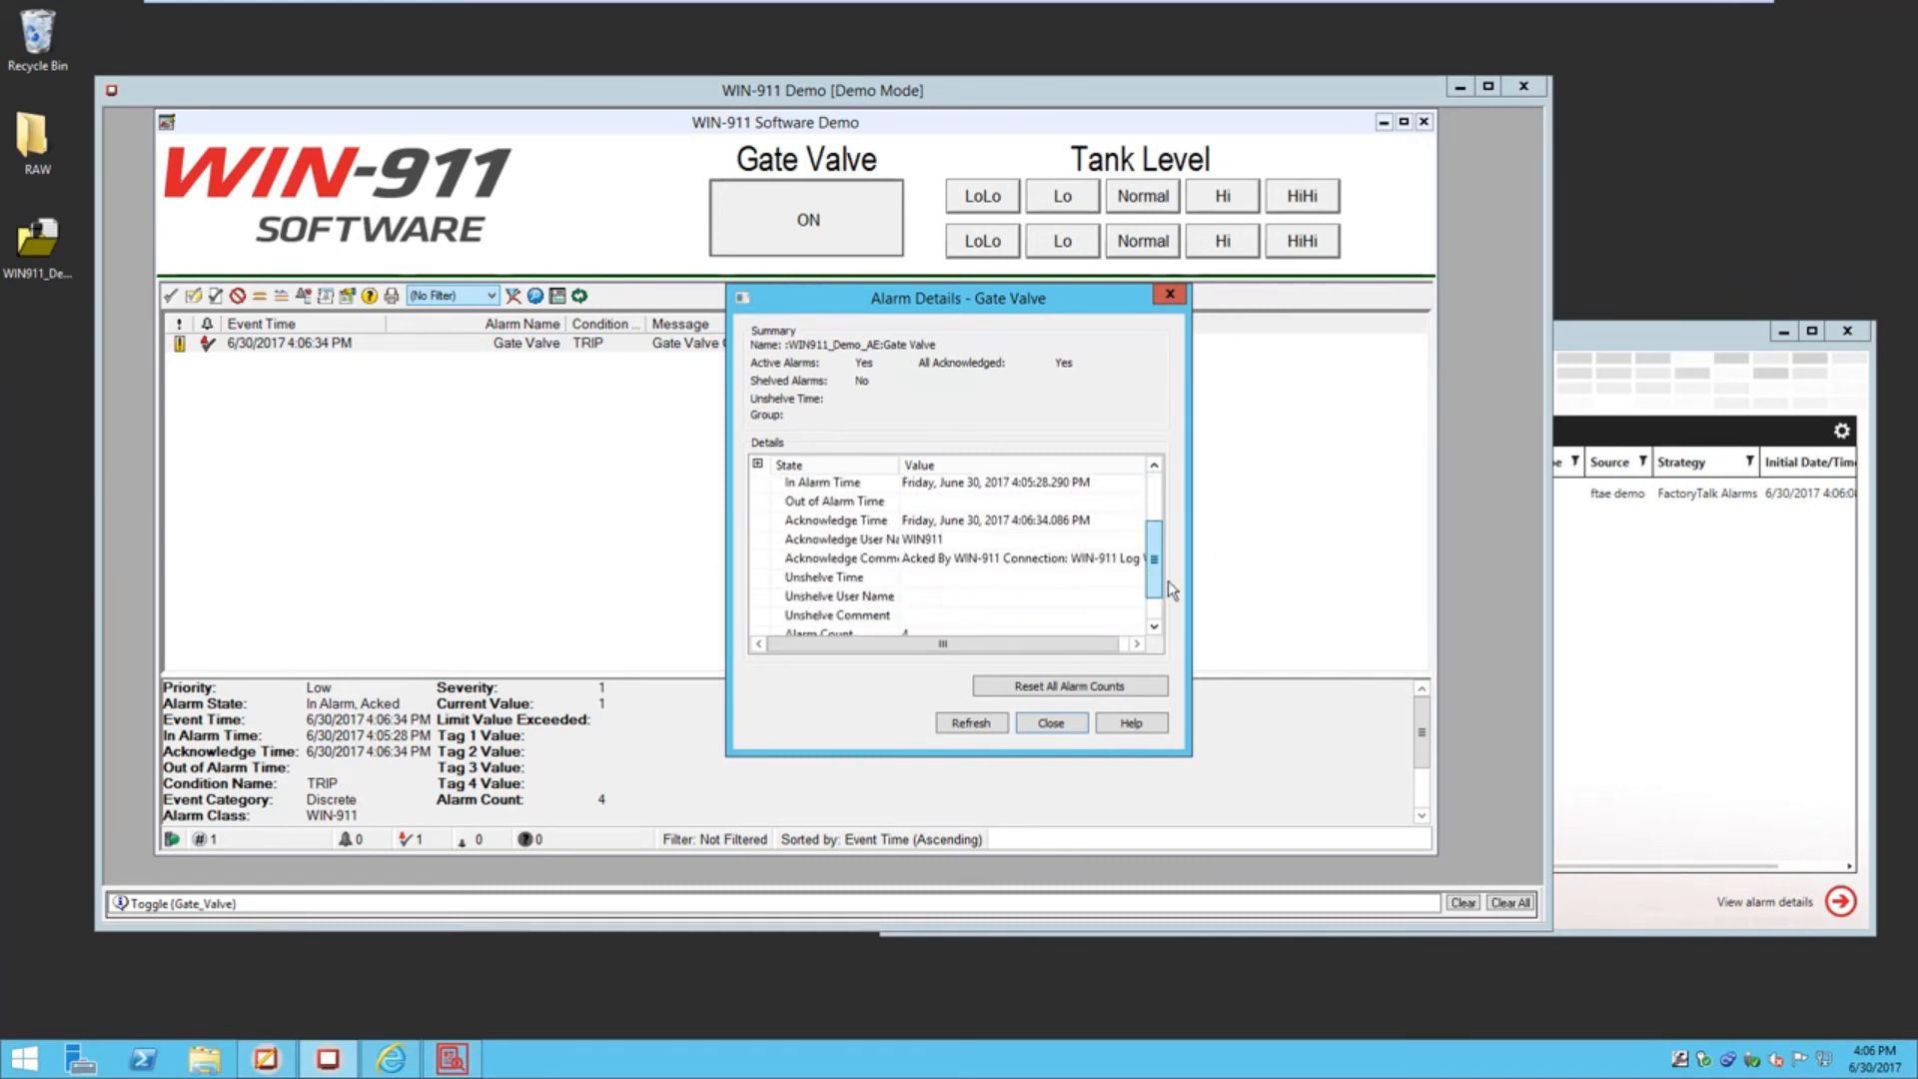
drag(1030, 646, 1104, 644)
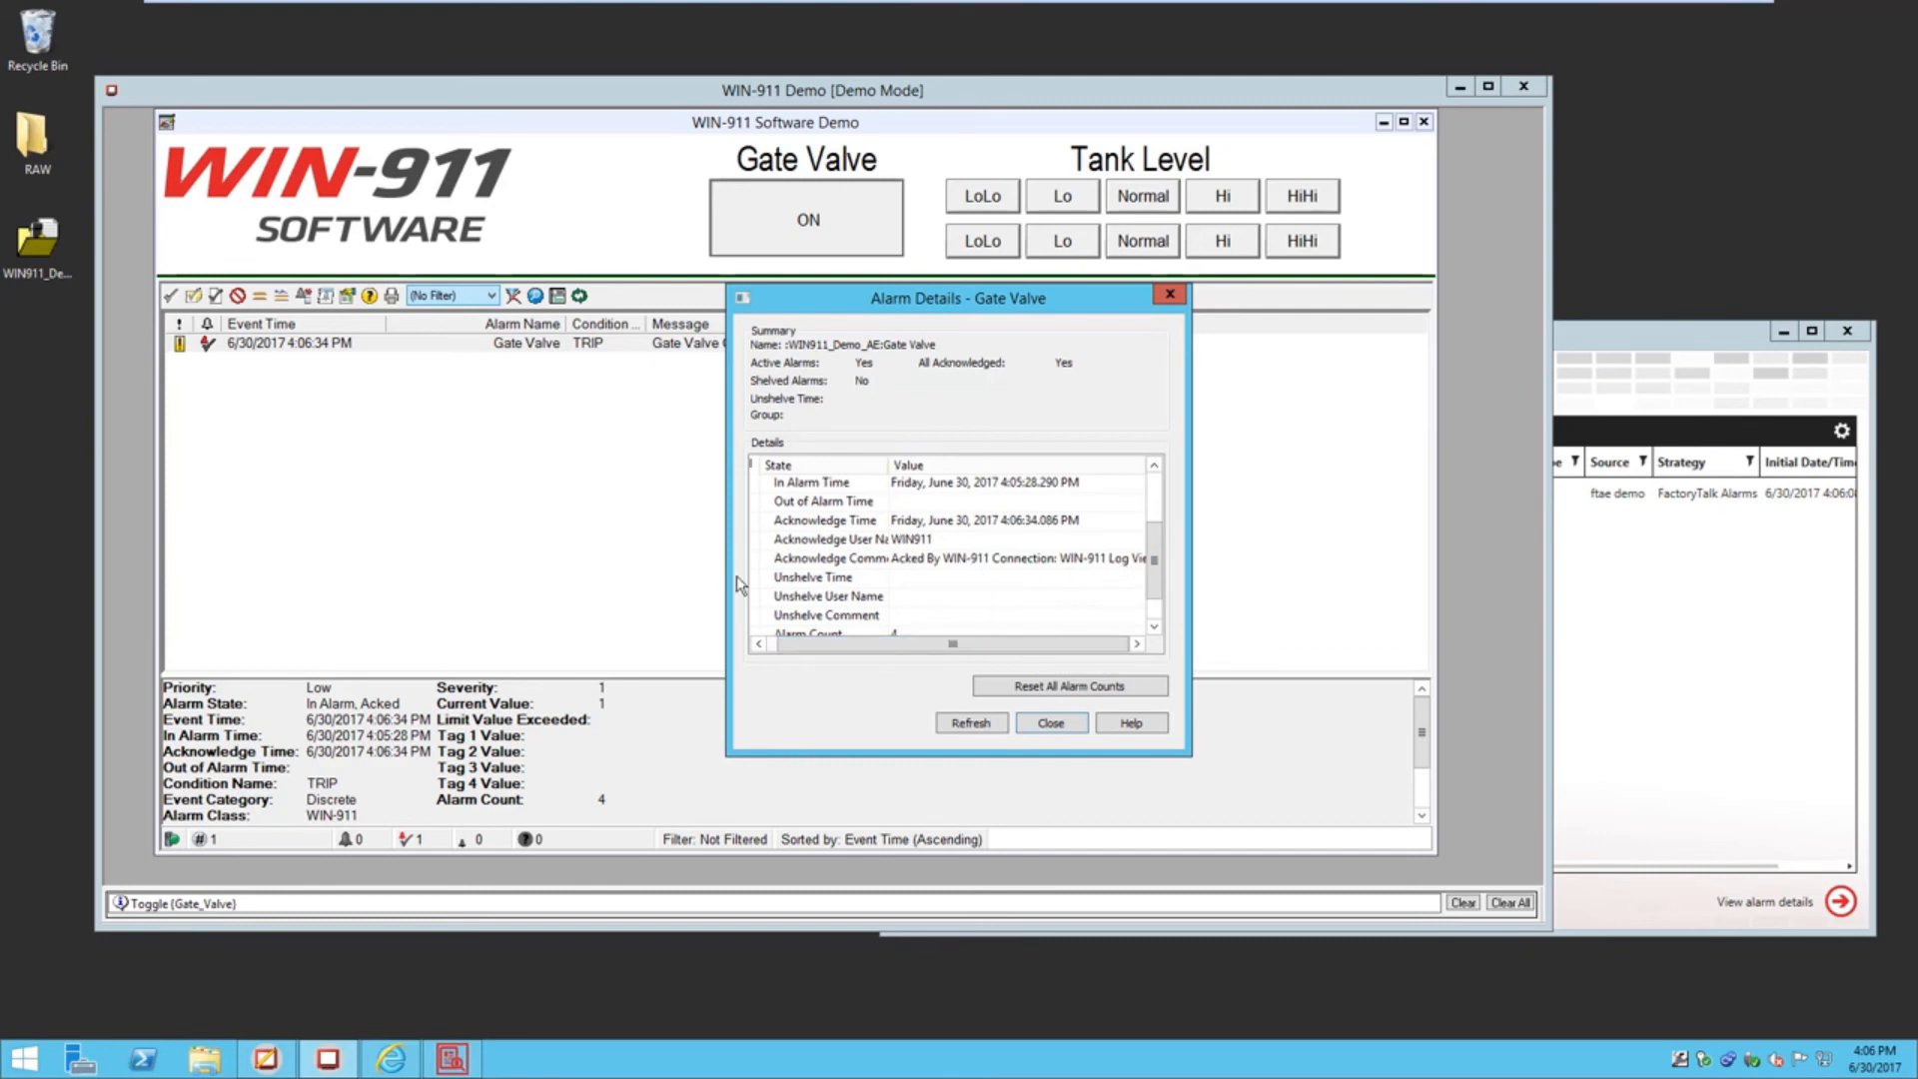
drag(728, 579, 442, 580)
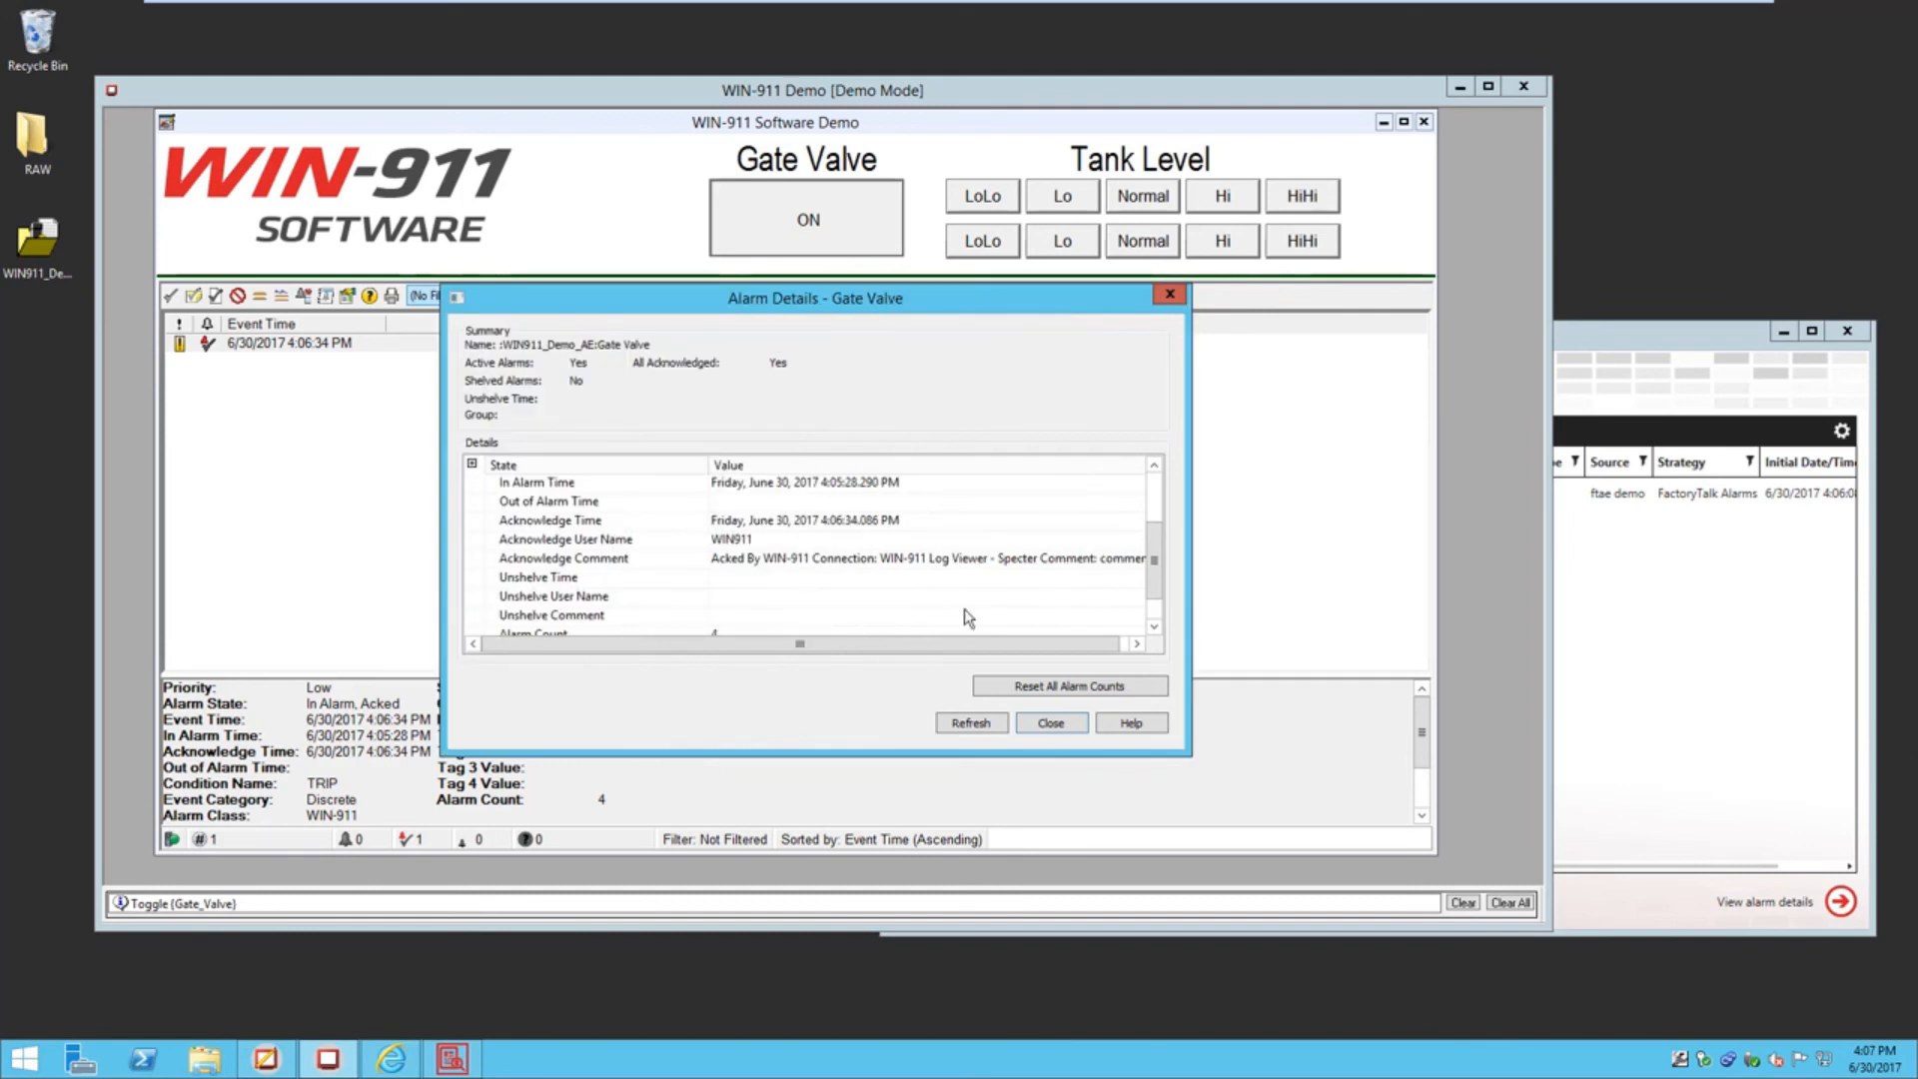
drag(1186, 597, 1493, 597)
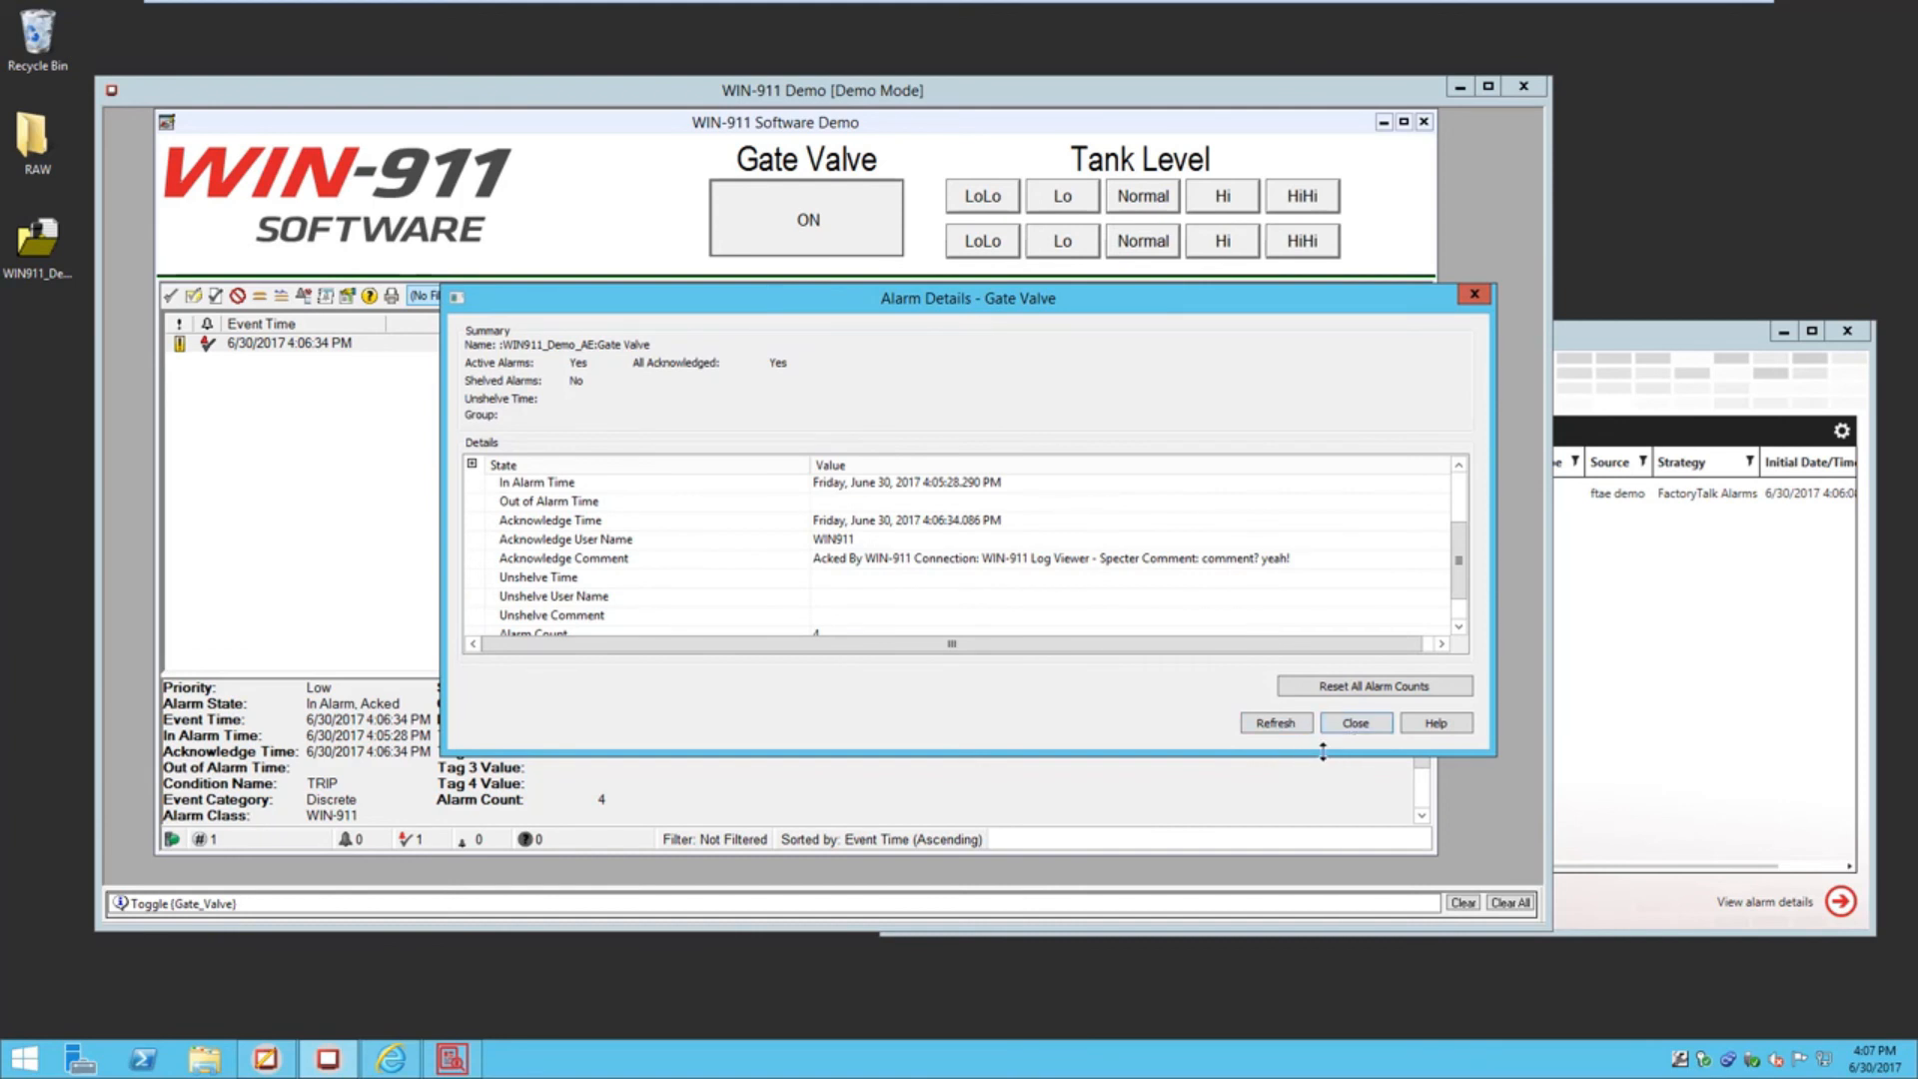
click(1355, 722)
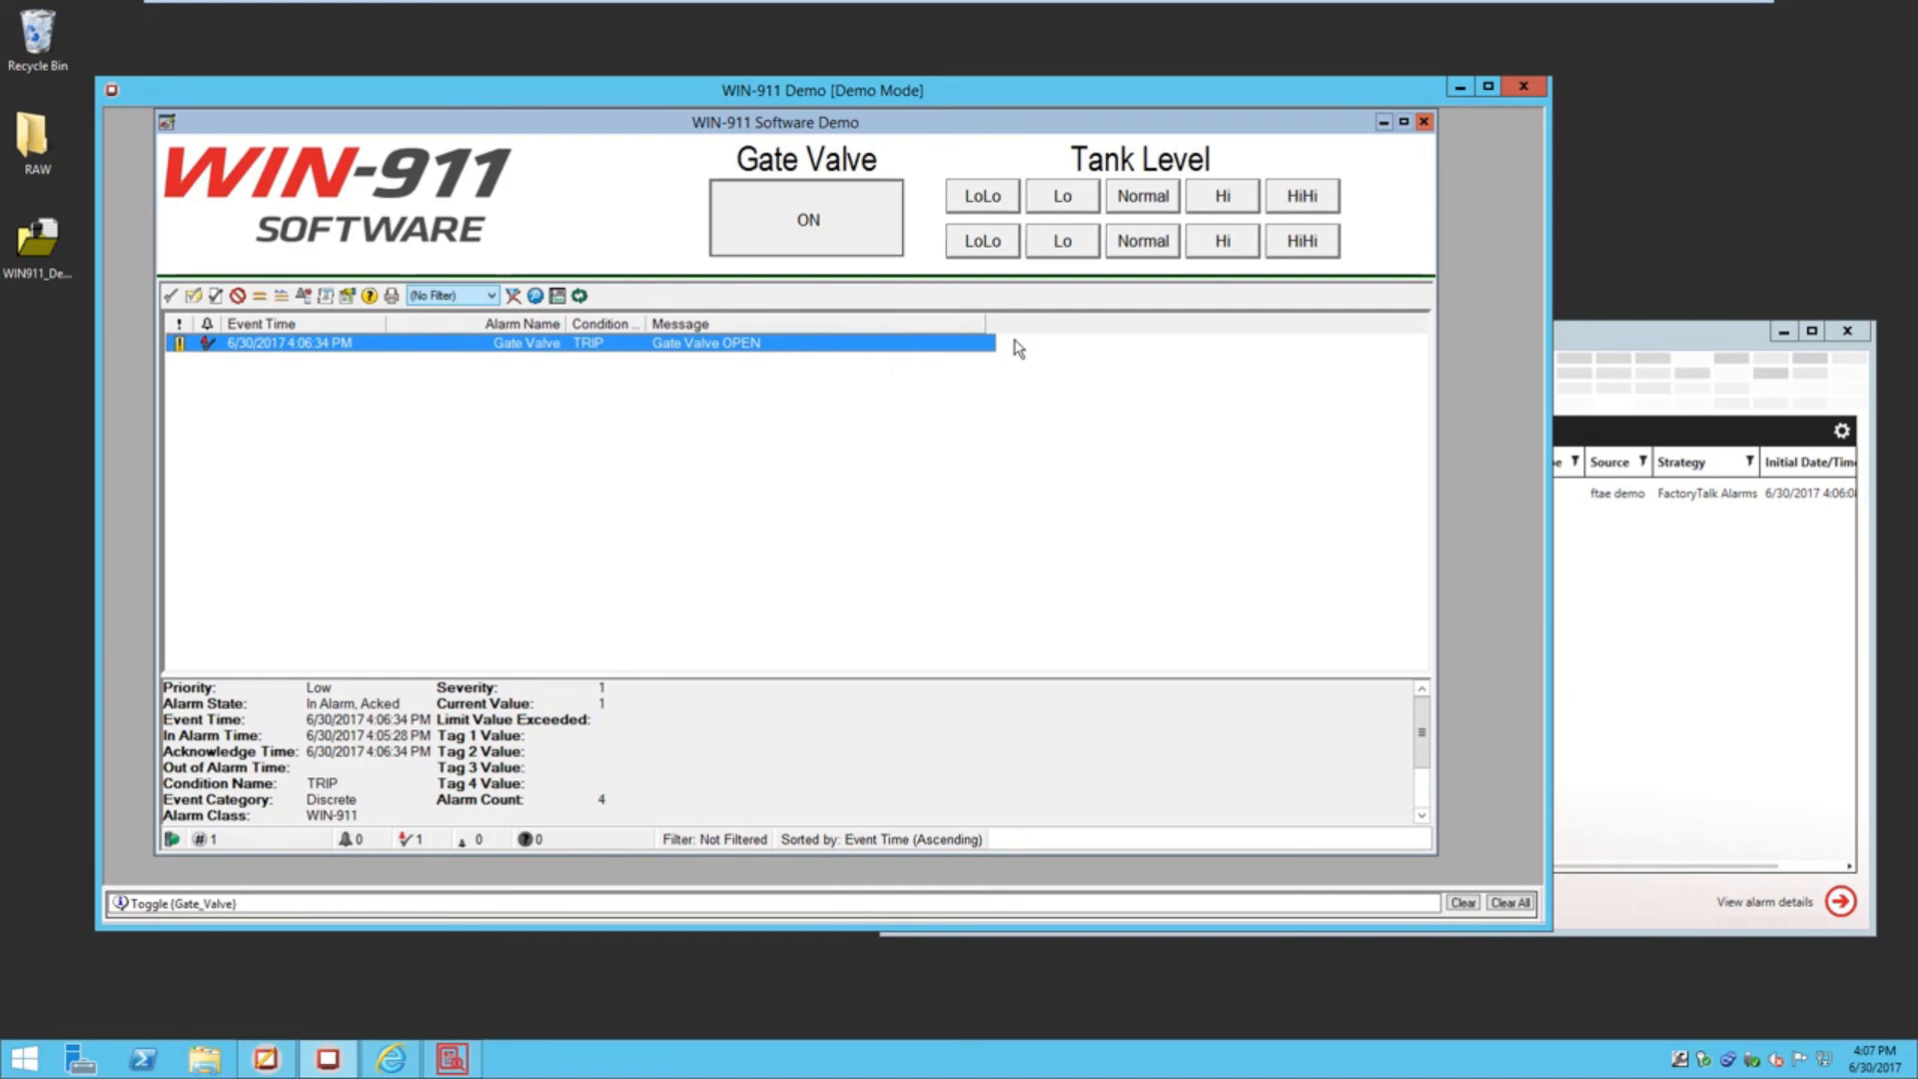
Raise Tank1 level to High (70) and drop Tank2 level to LoLo (5) in the demo
click(1633, 342)
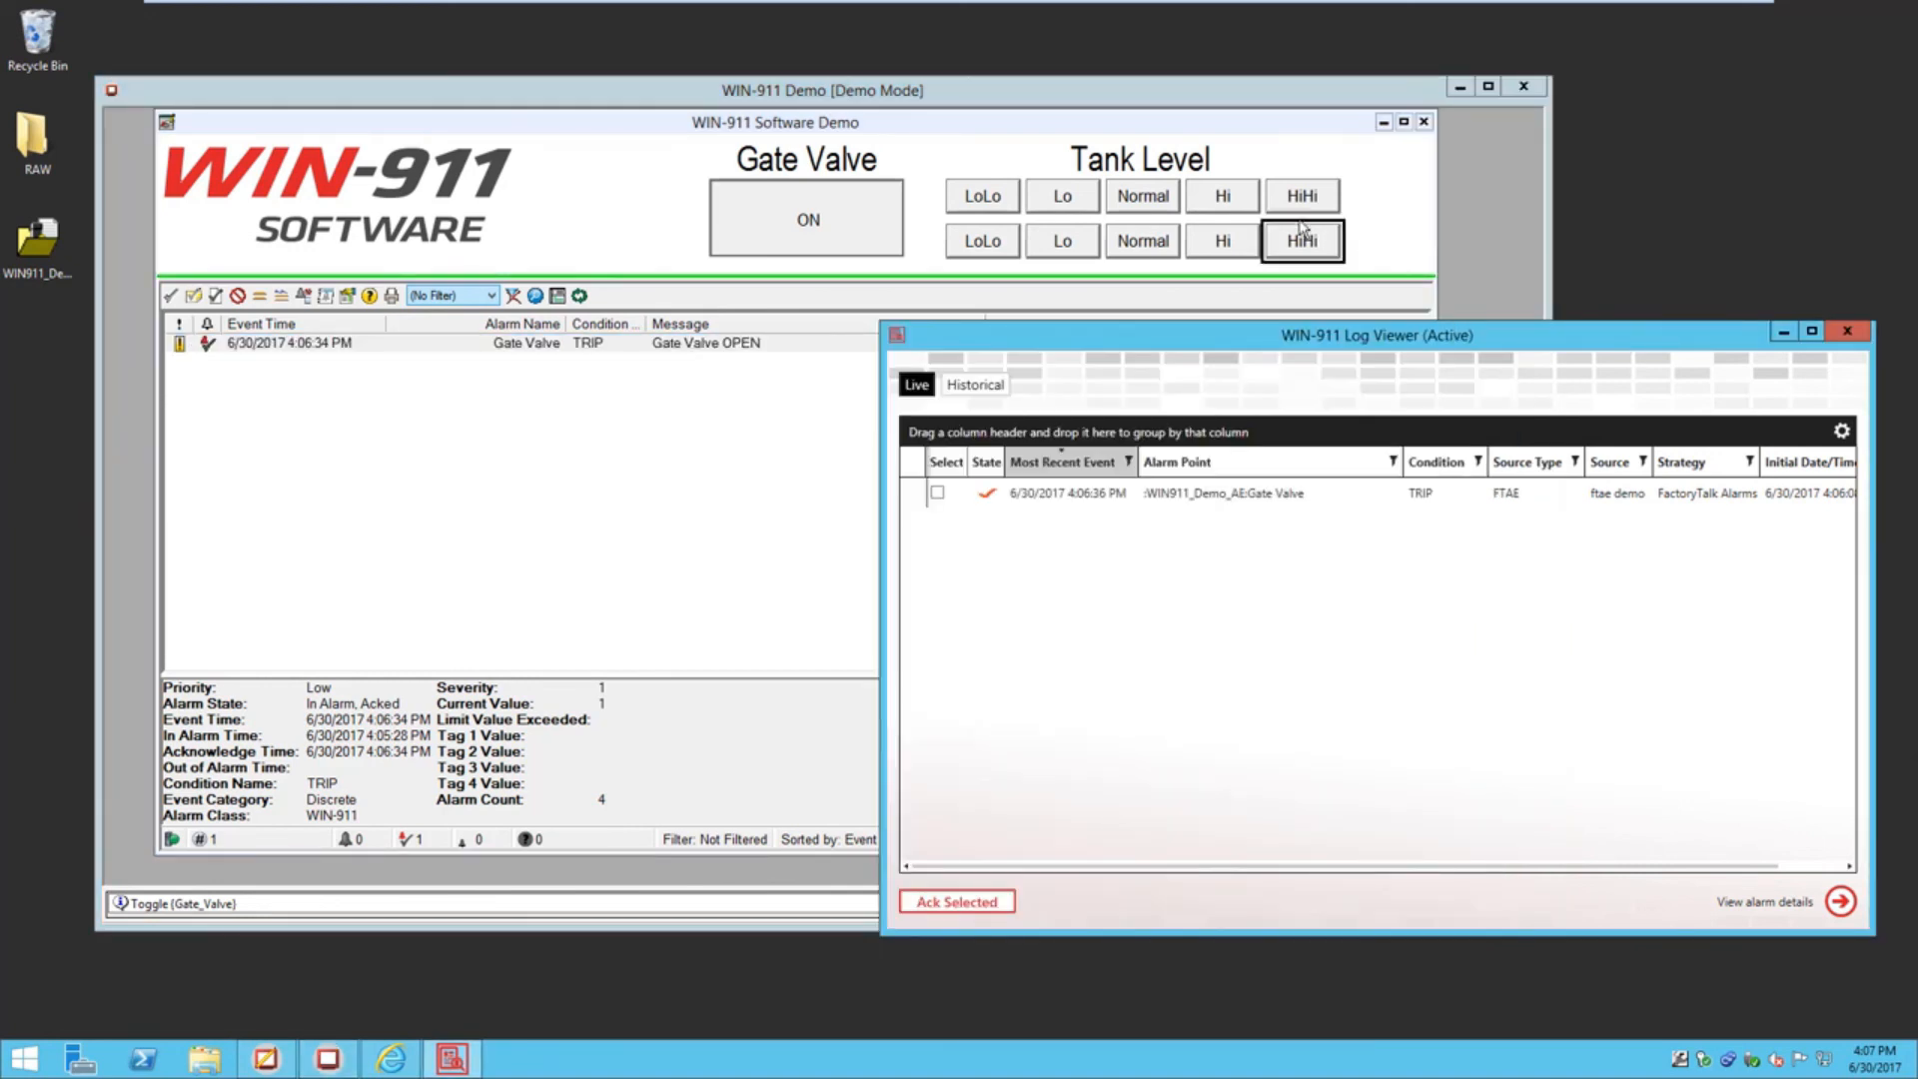
click(1228, 199)
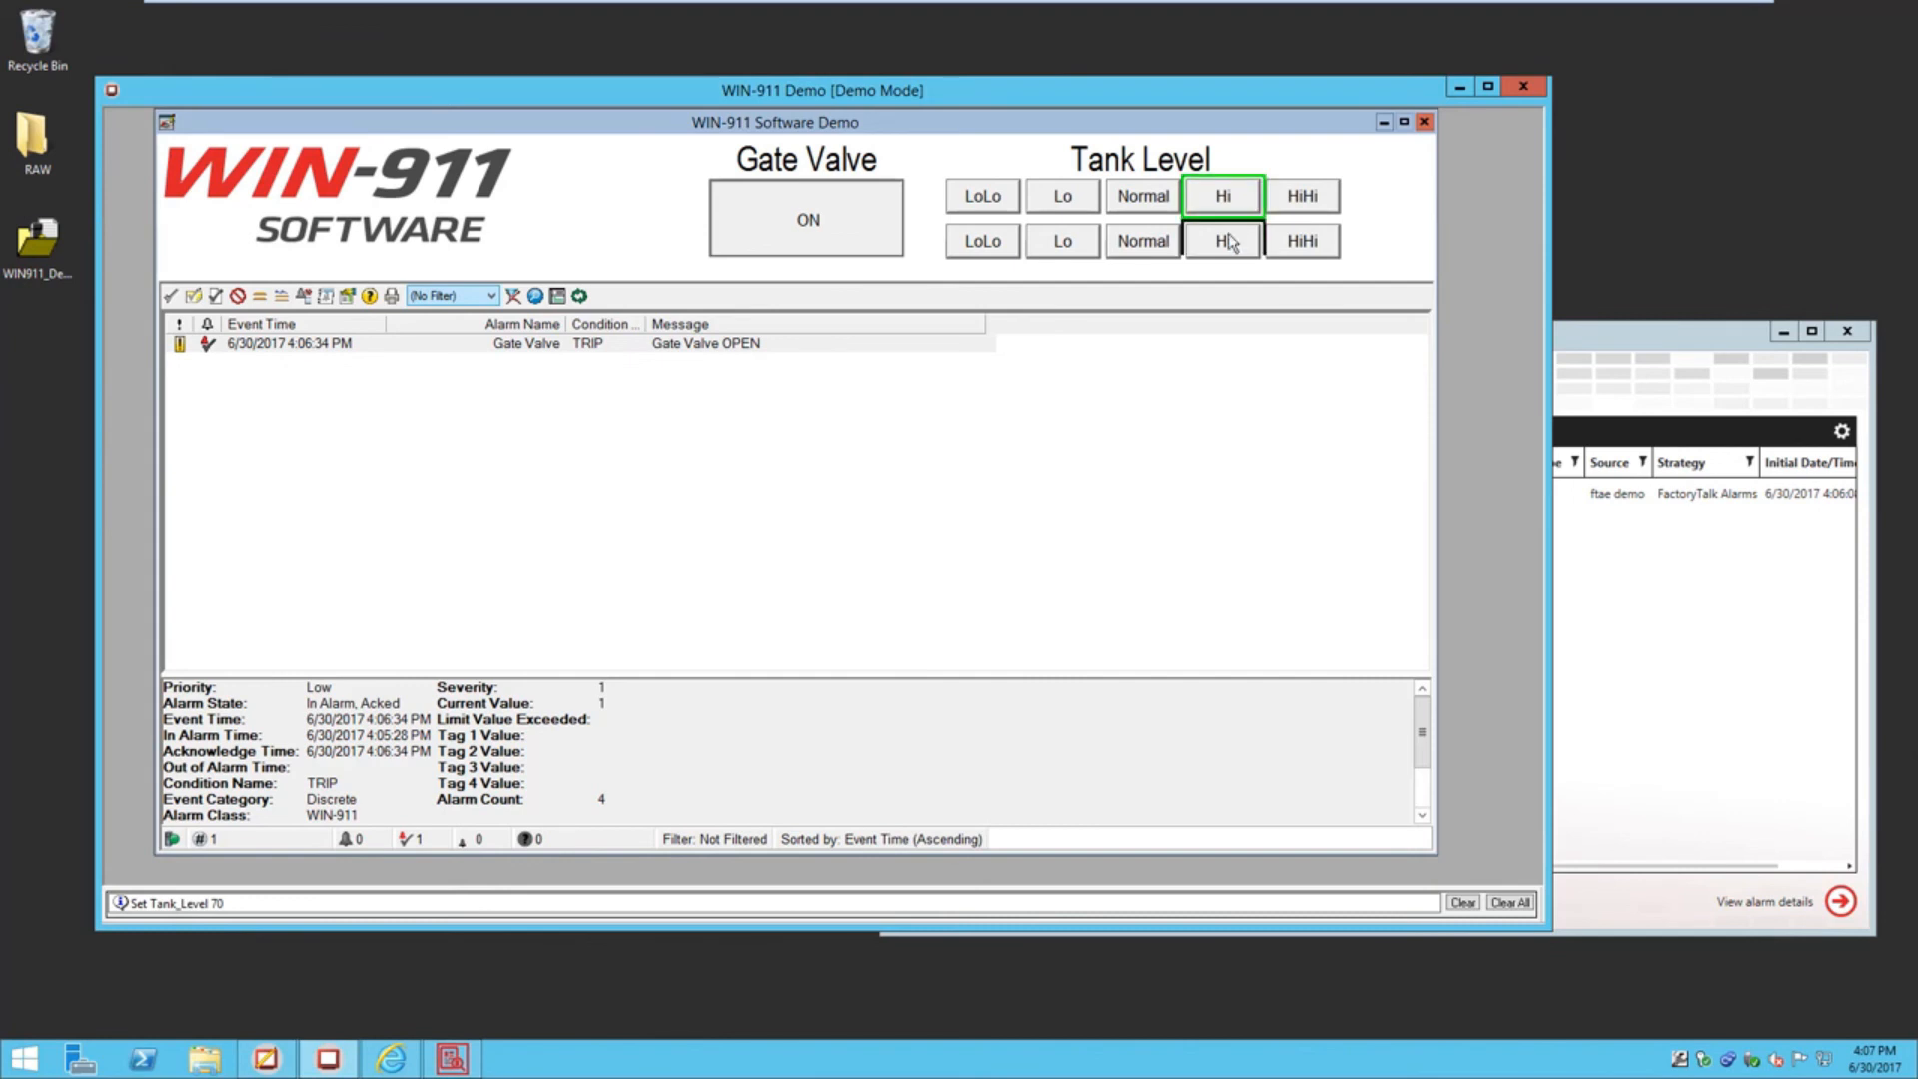
click(991, 246)
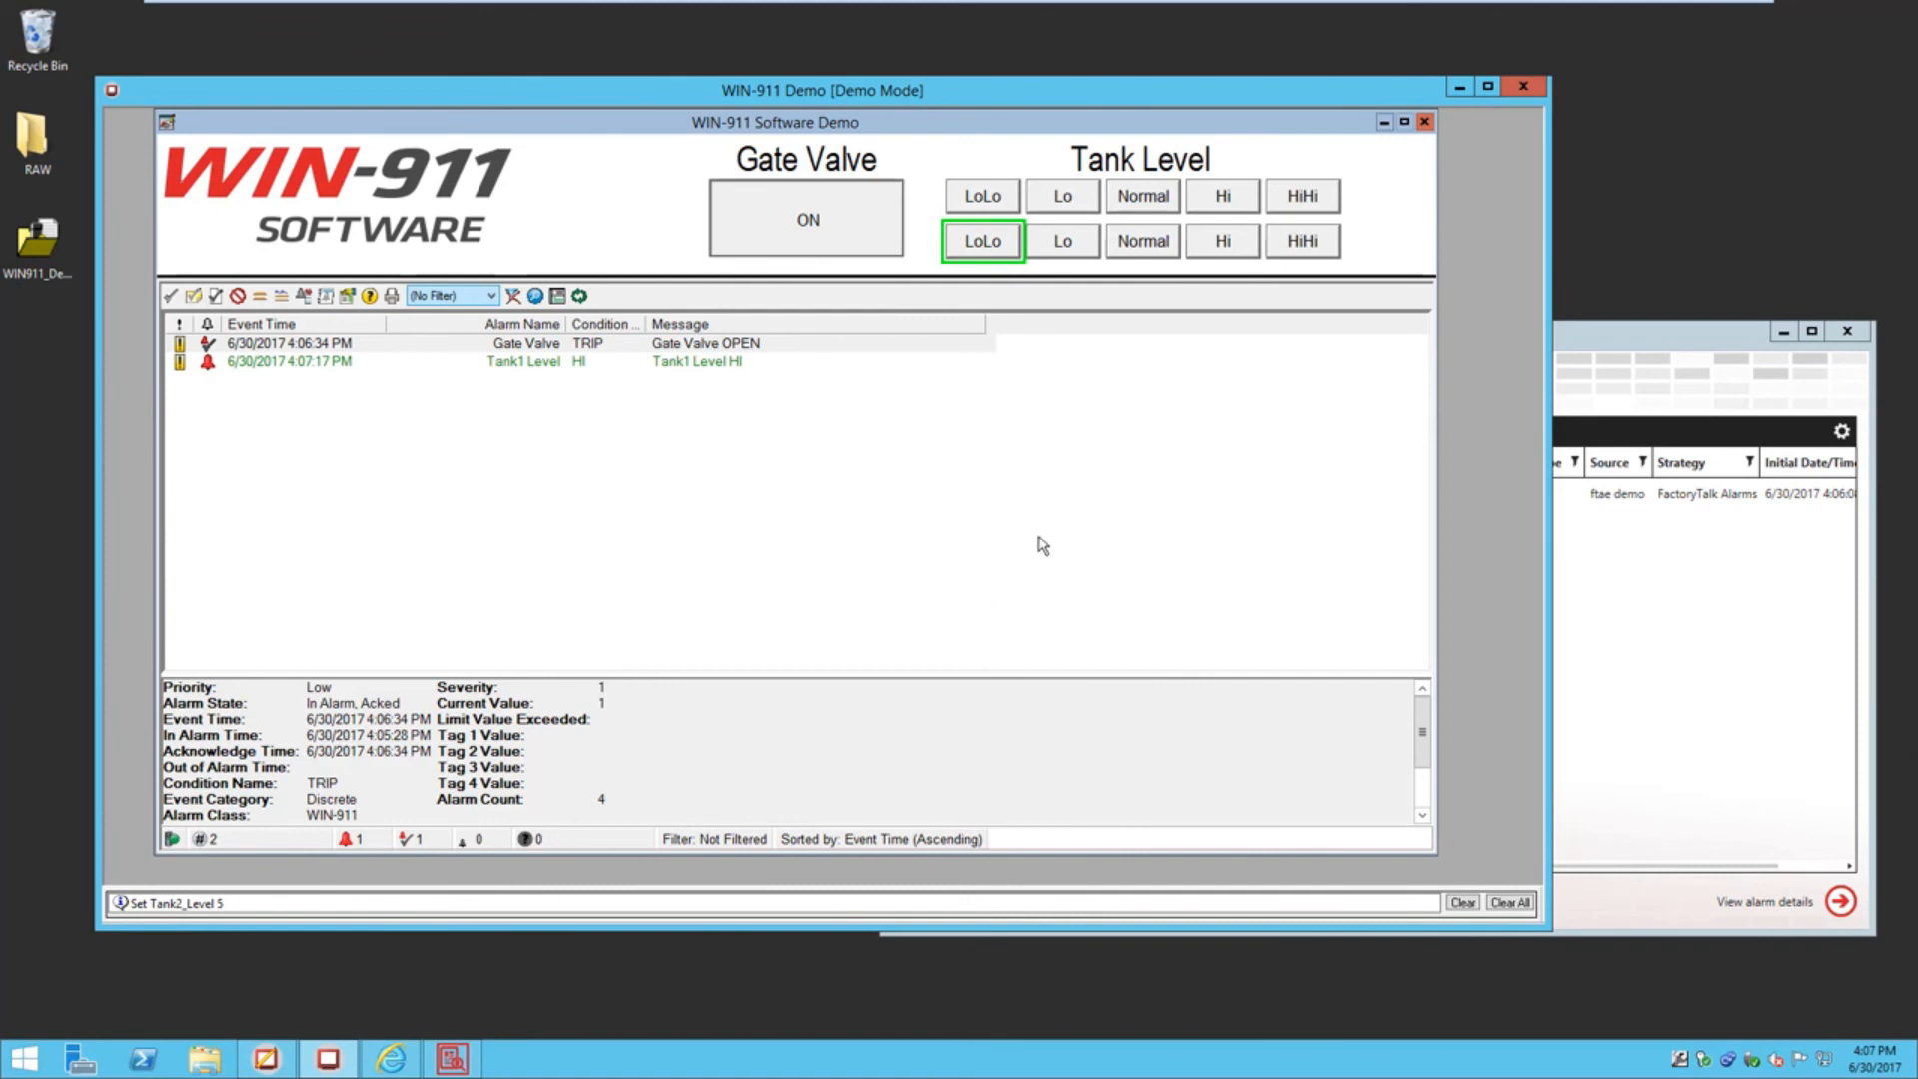
Acknowledge the Tank2 Level LO alarm in Log Viewer without a comment
click(1696, 347)
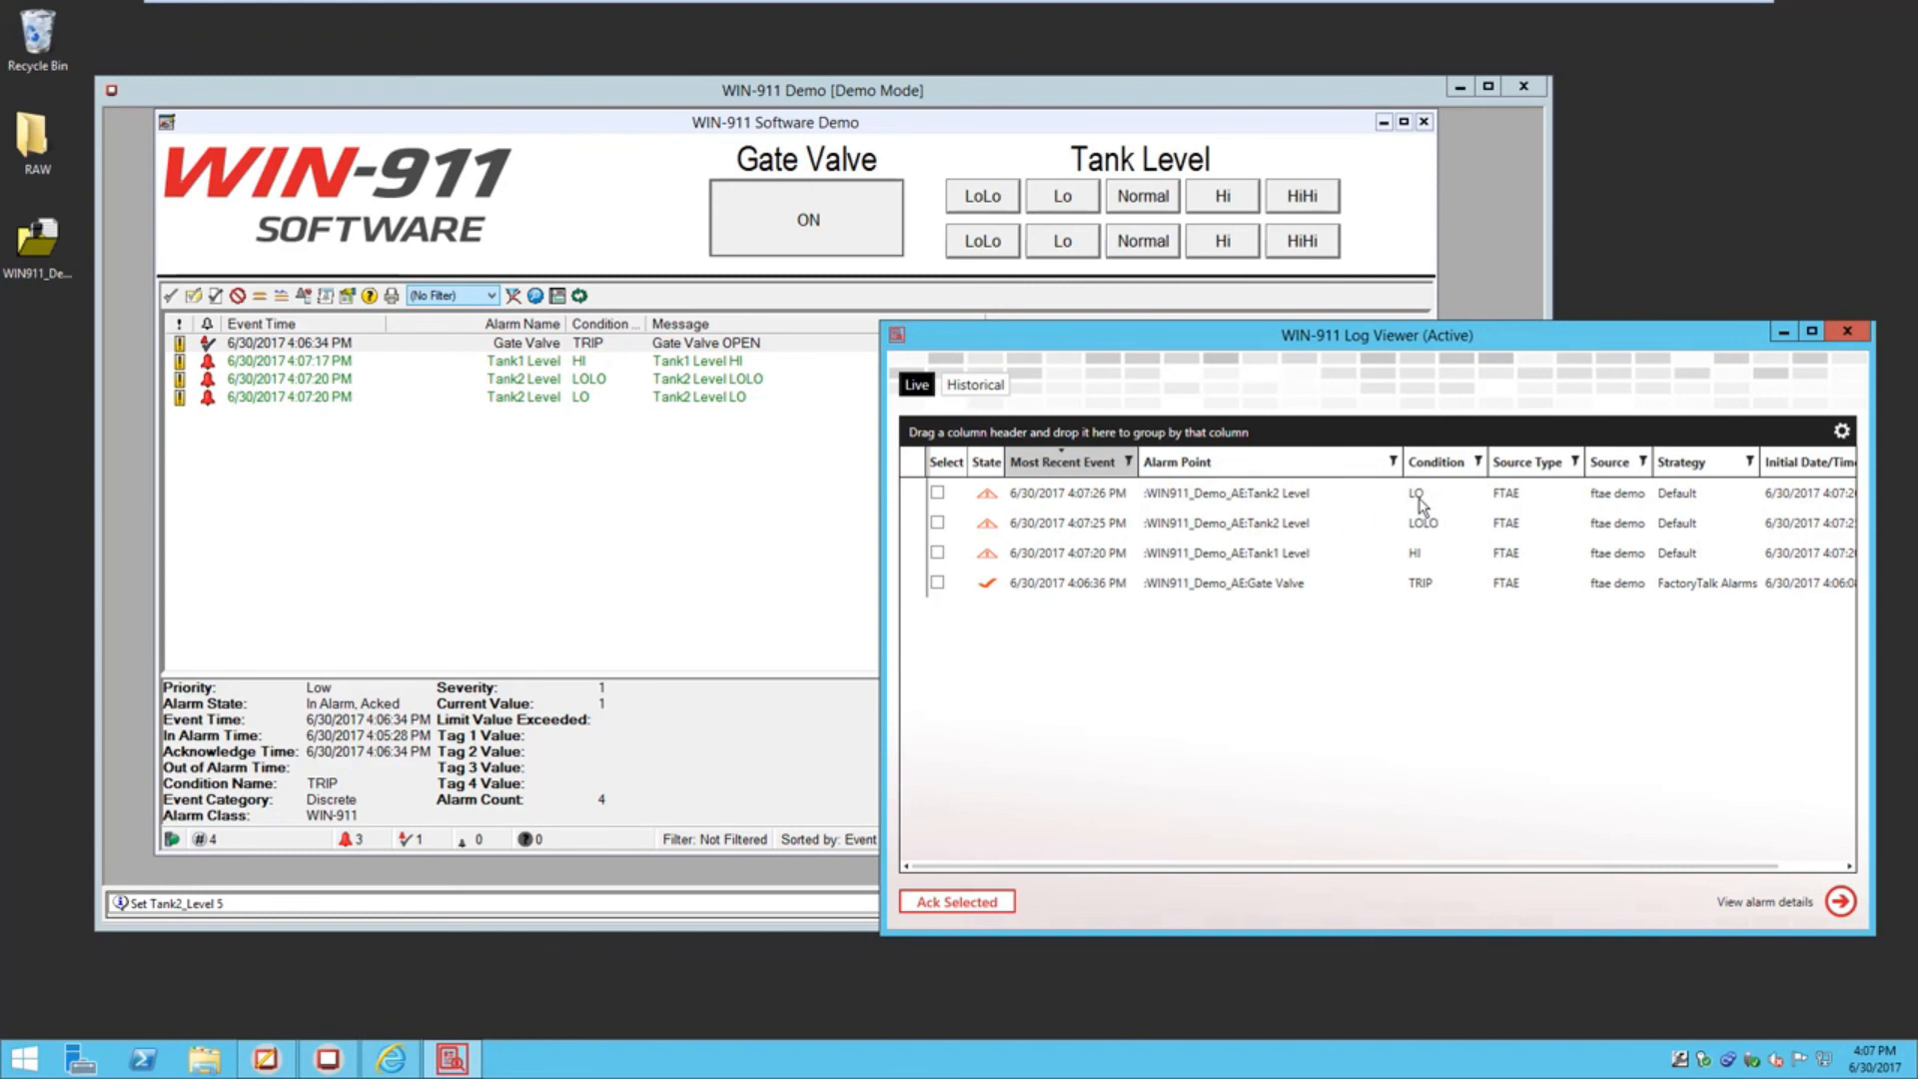
click(938, 493)
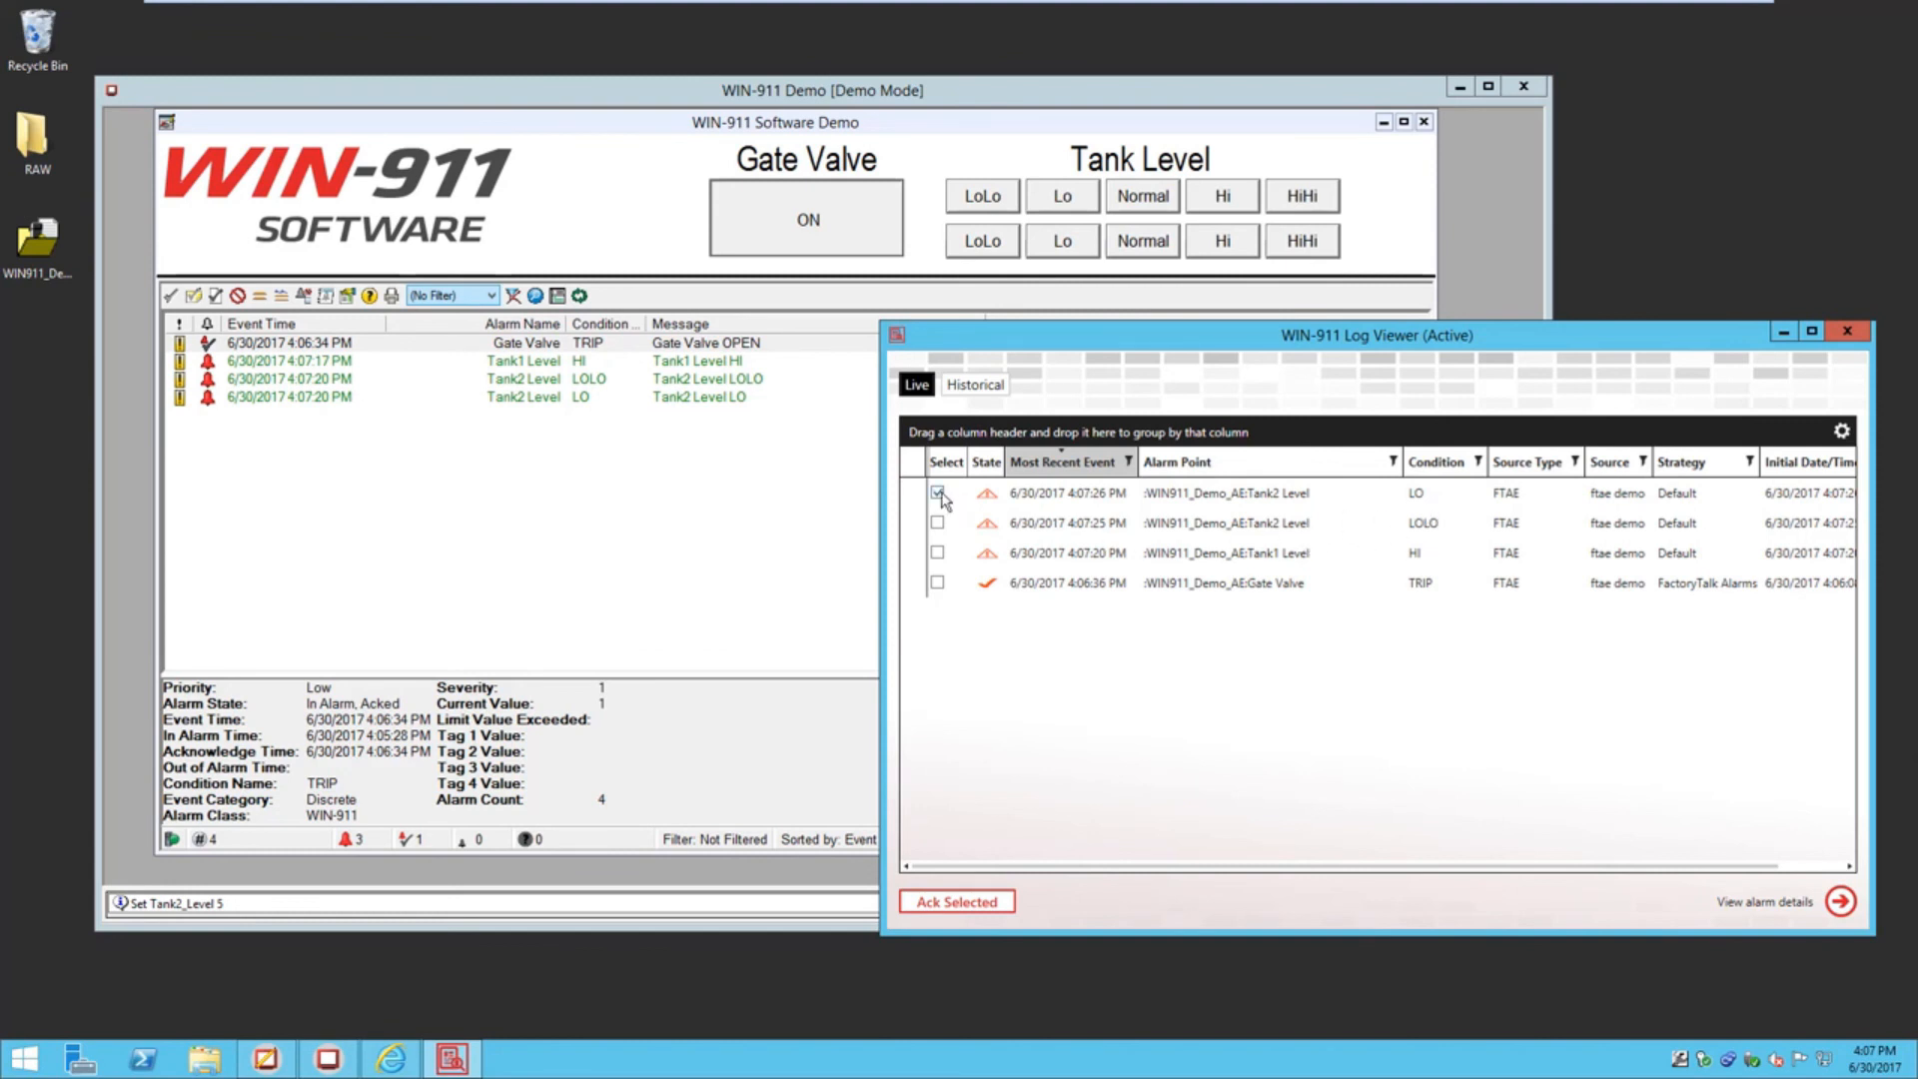
click(956, 901)
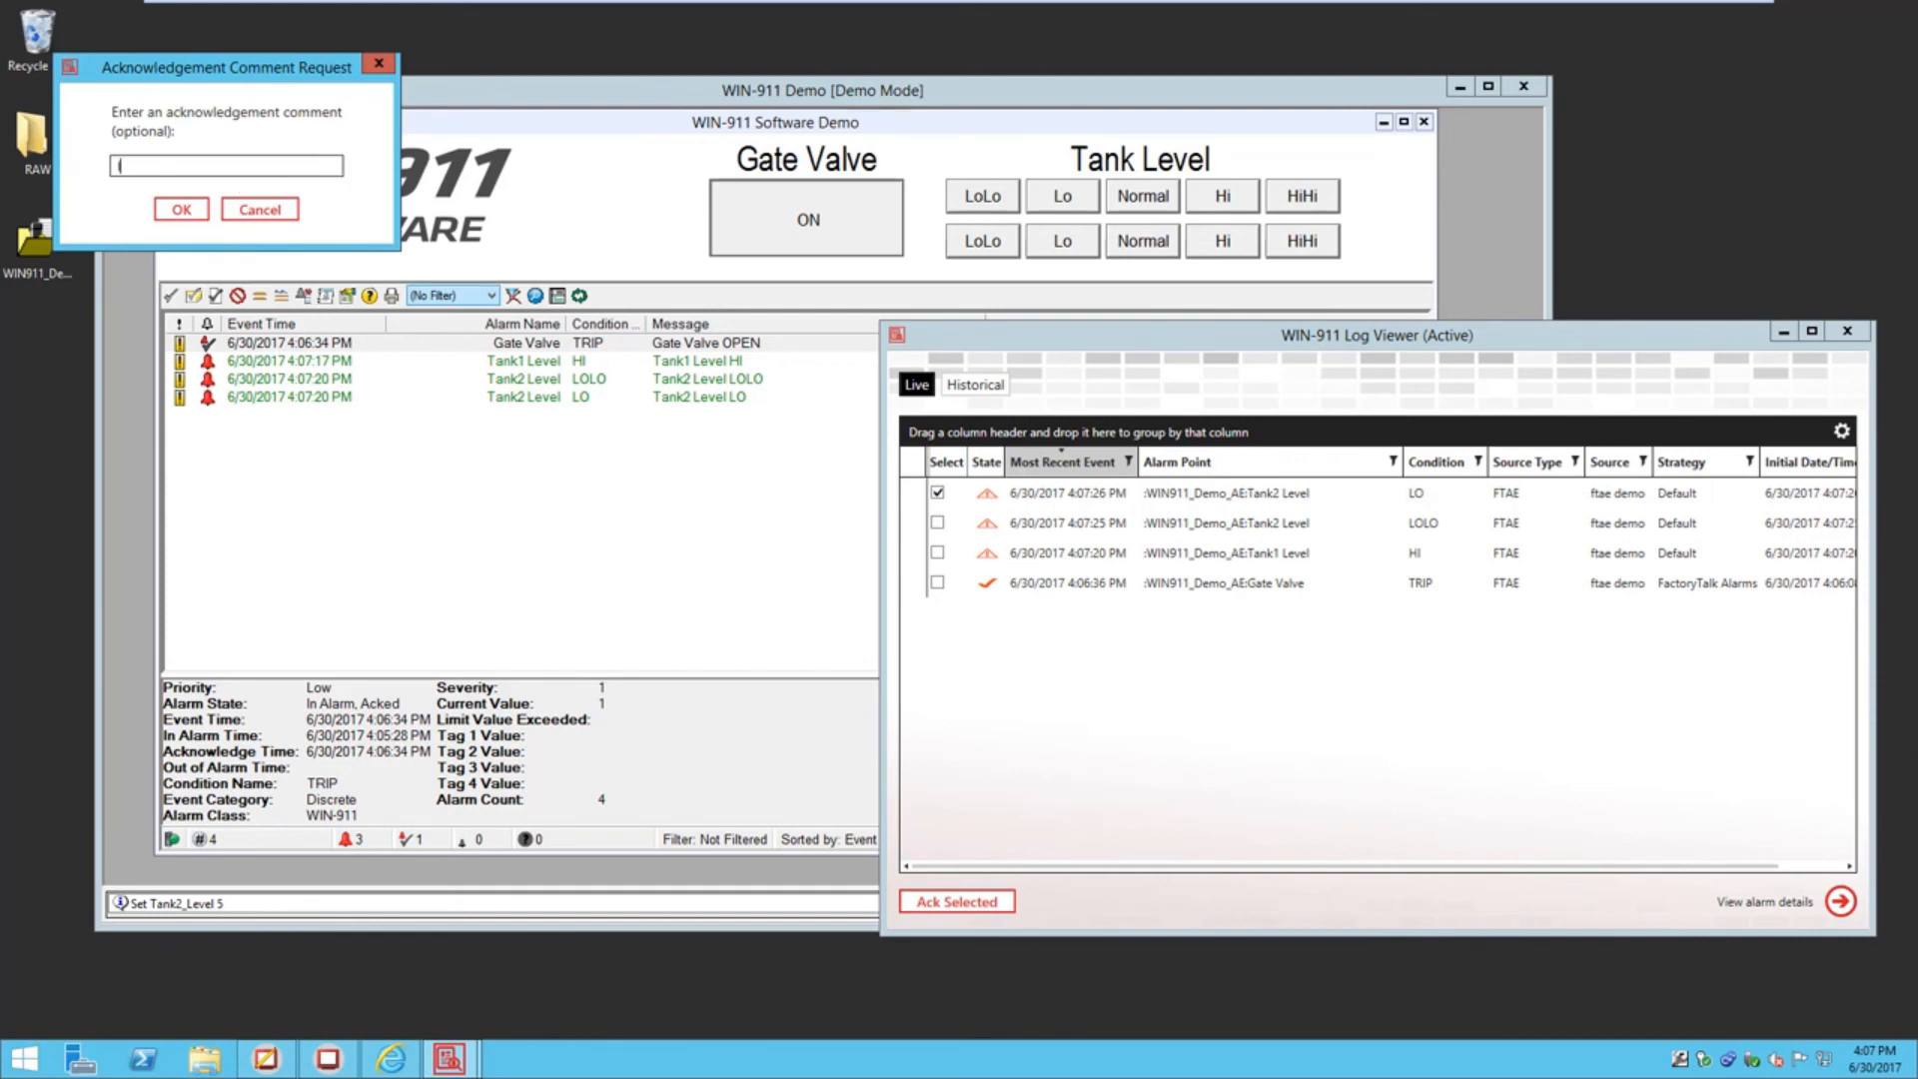
click(181, 208)
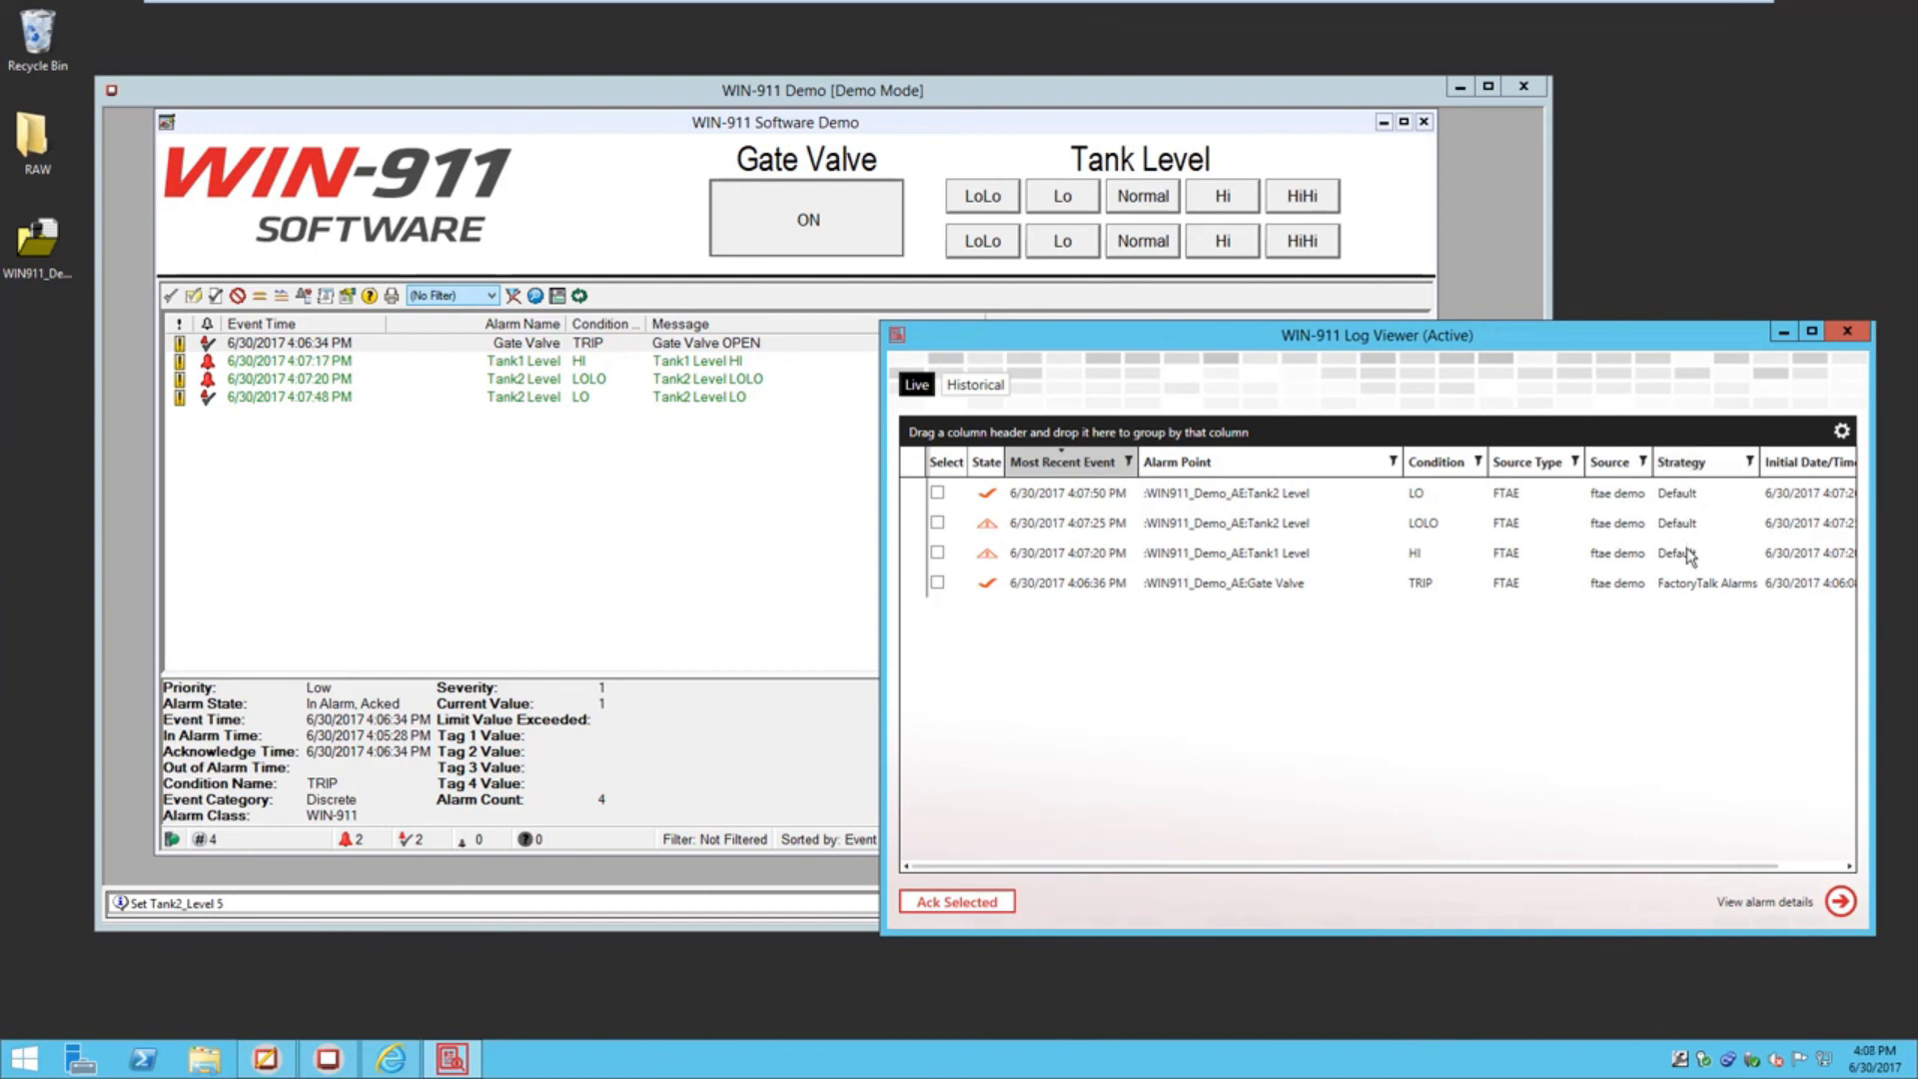
Tick Tank1 Level HI in Log Viewer and confirm the Tanks alarms route to the Default strategy
click(1271, 556)
click(391, 1059)
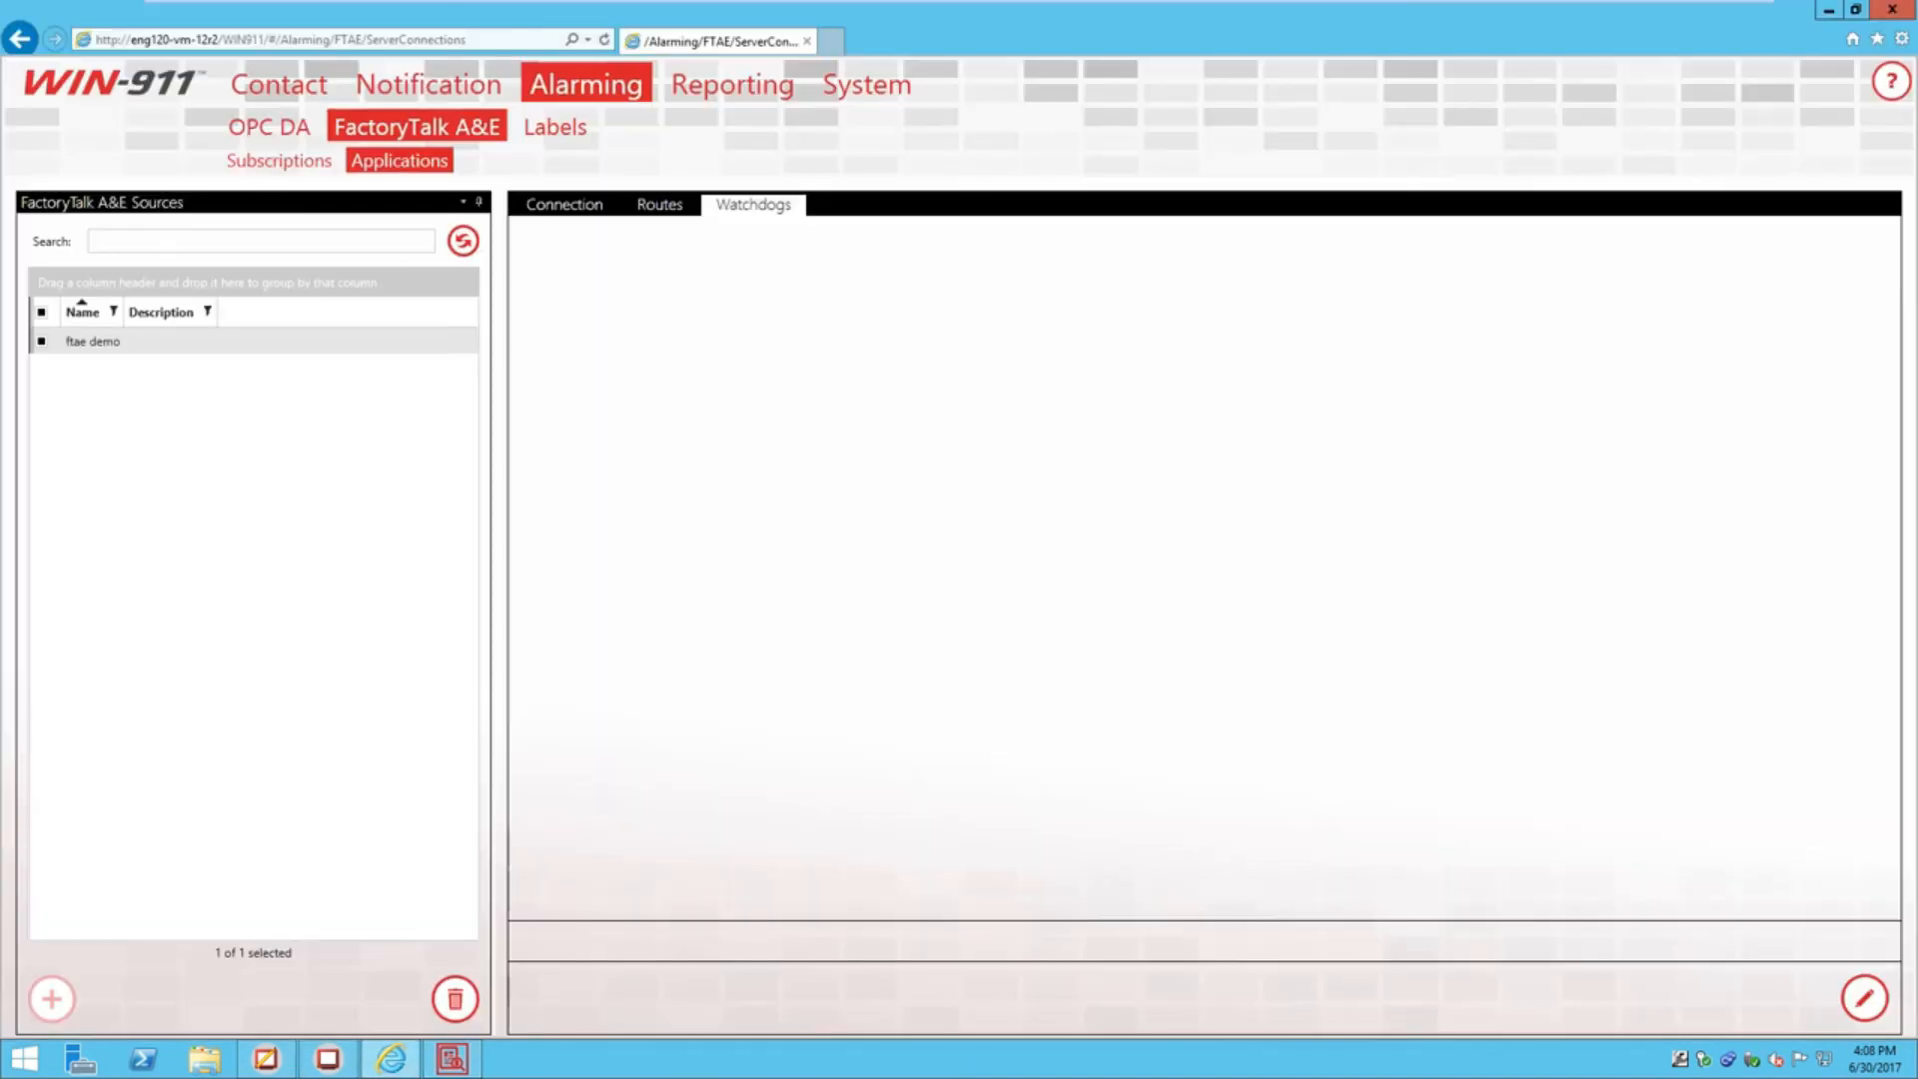
click(657, 206)
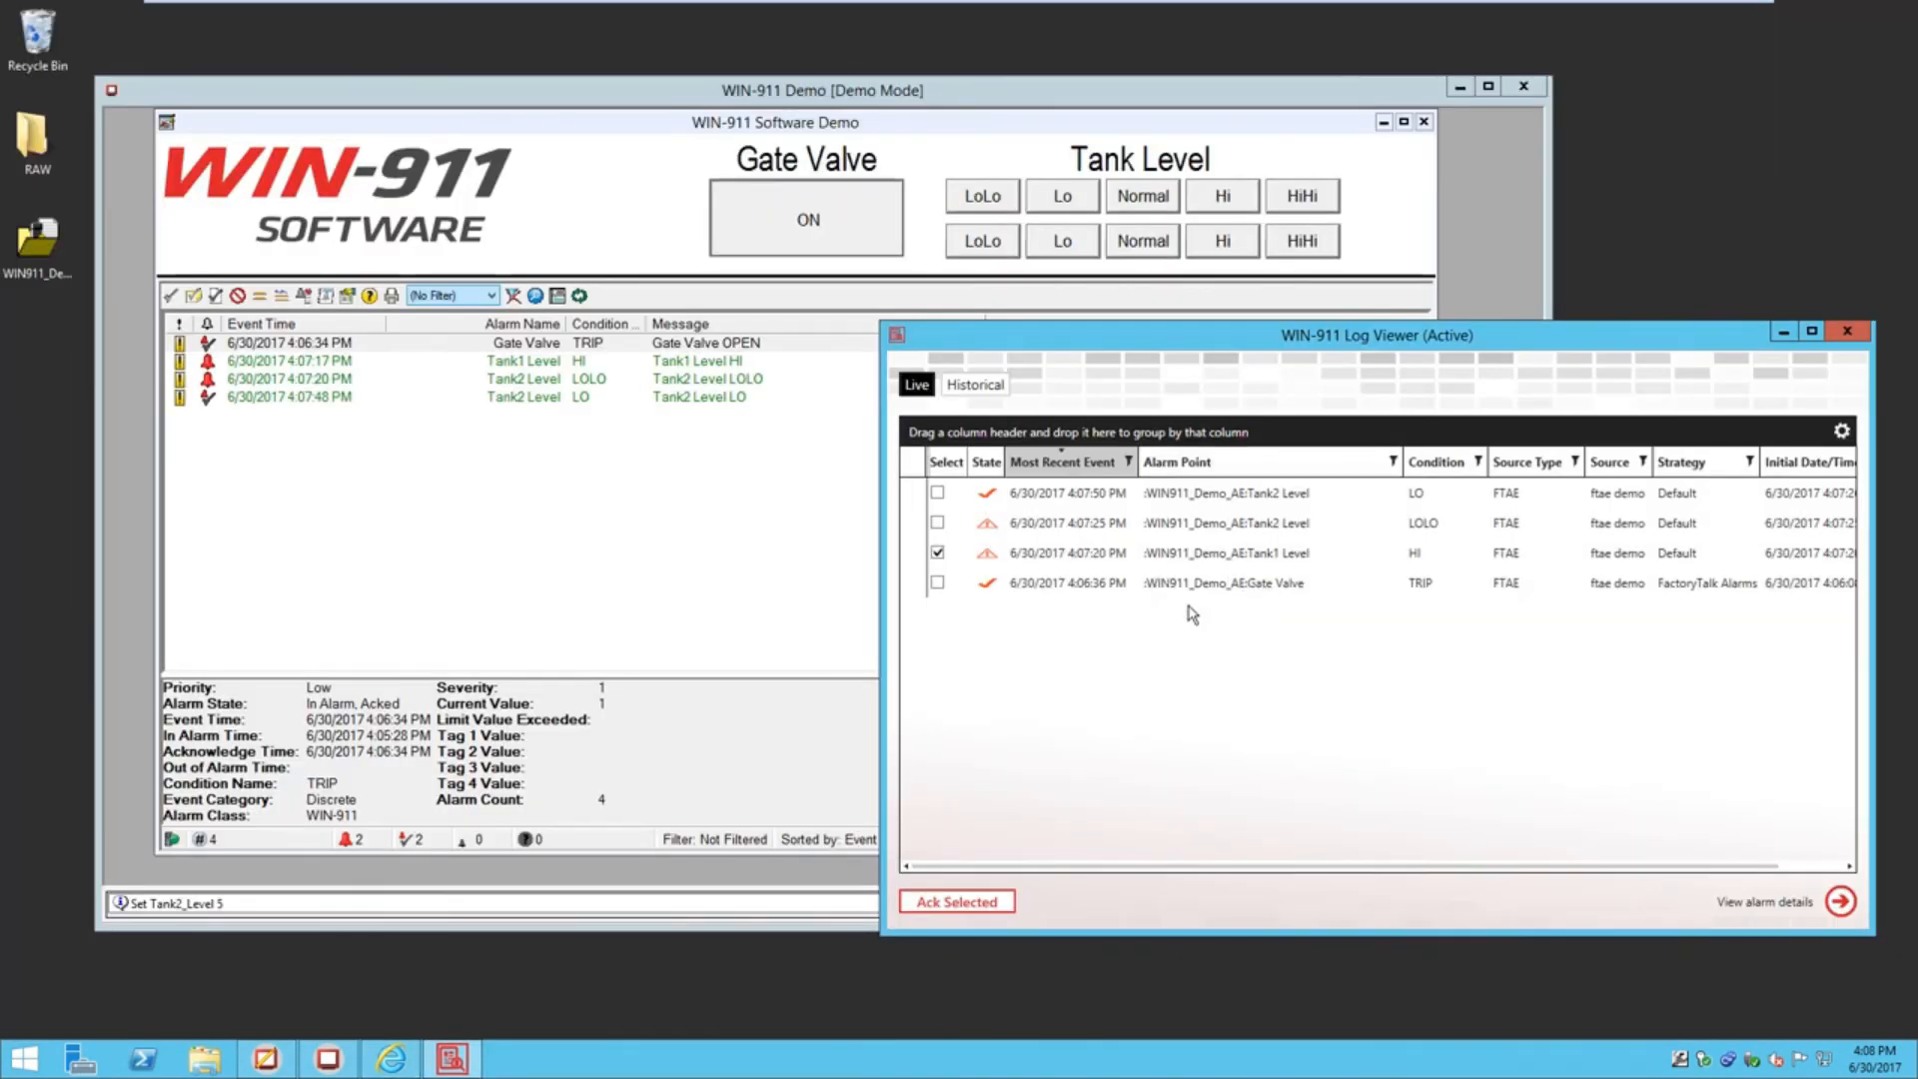
click(388, 1058)
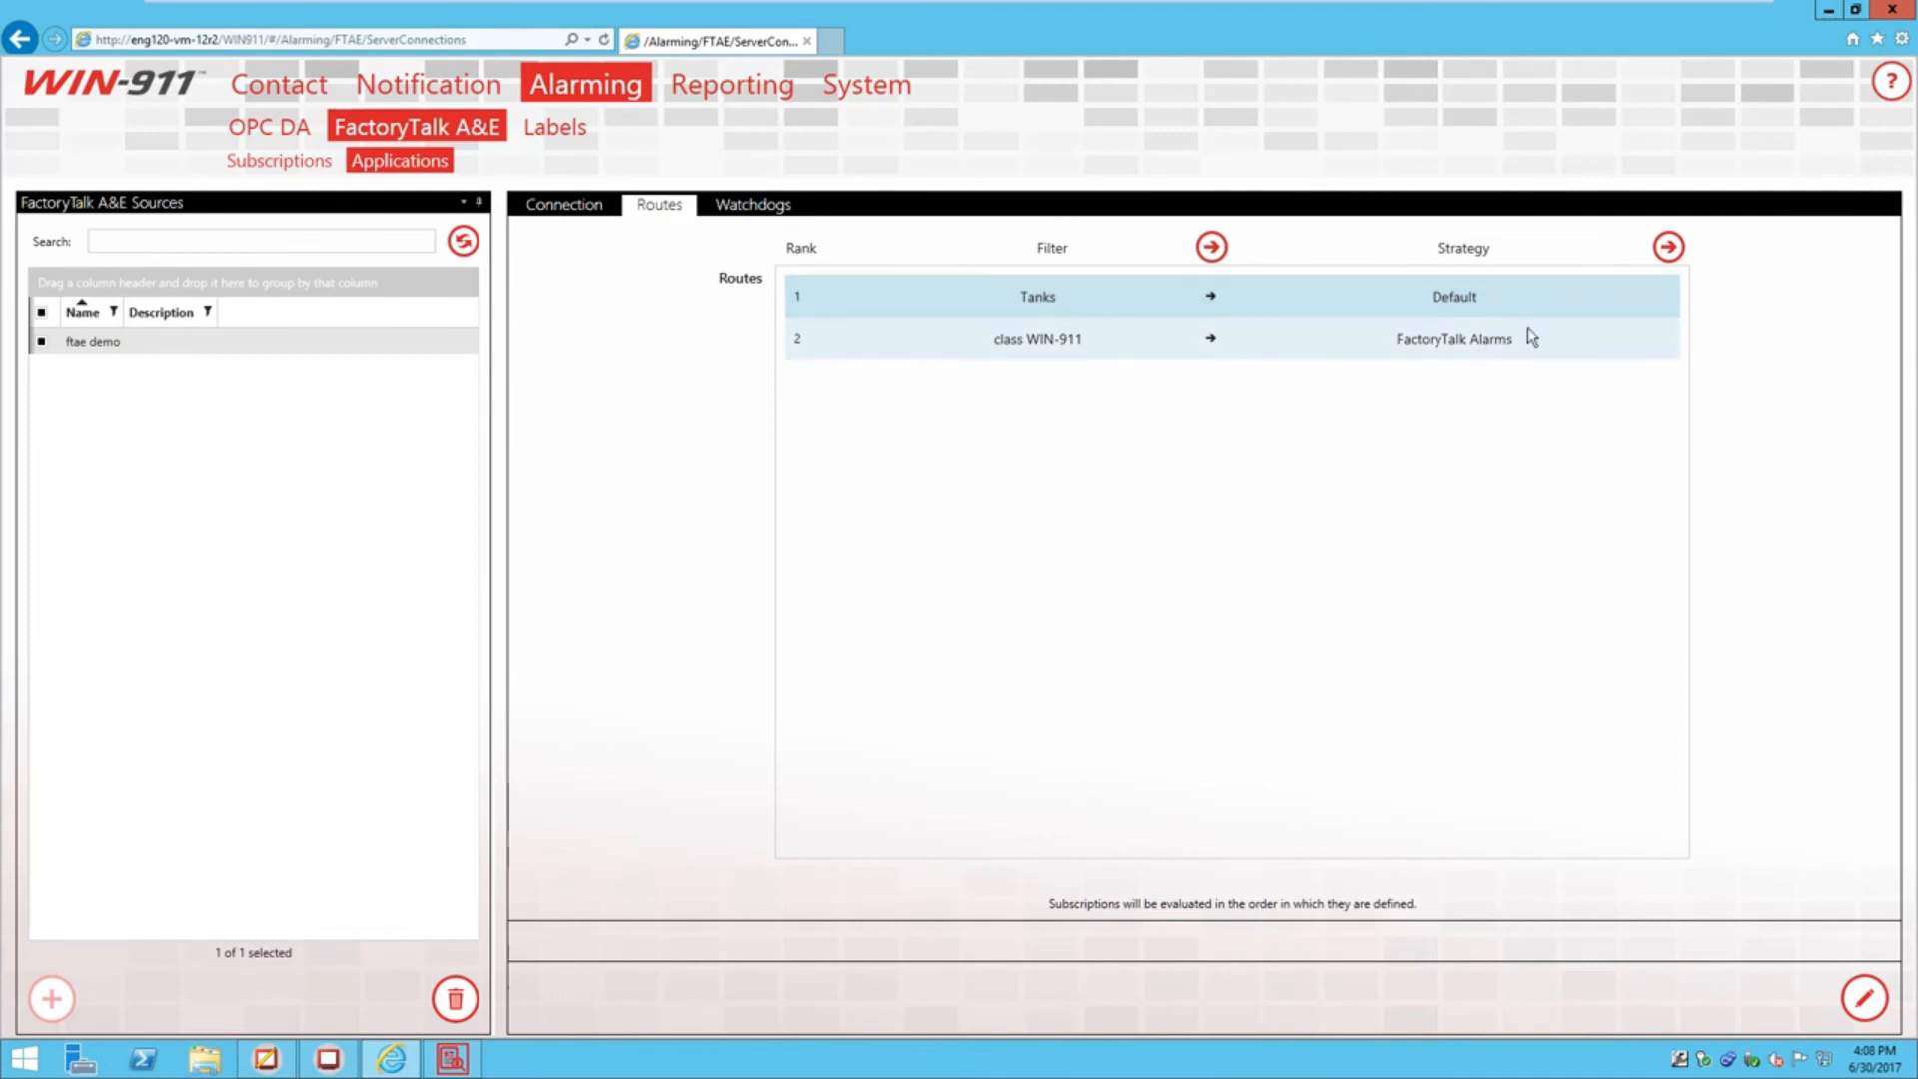
click(1828, 9)
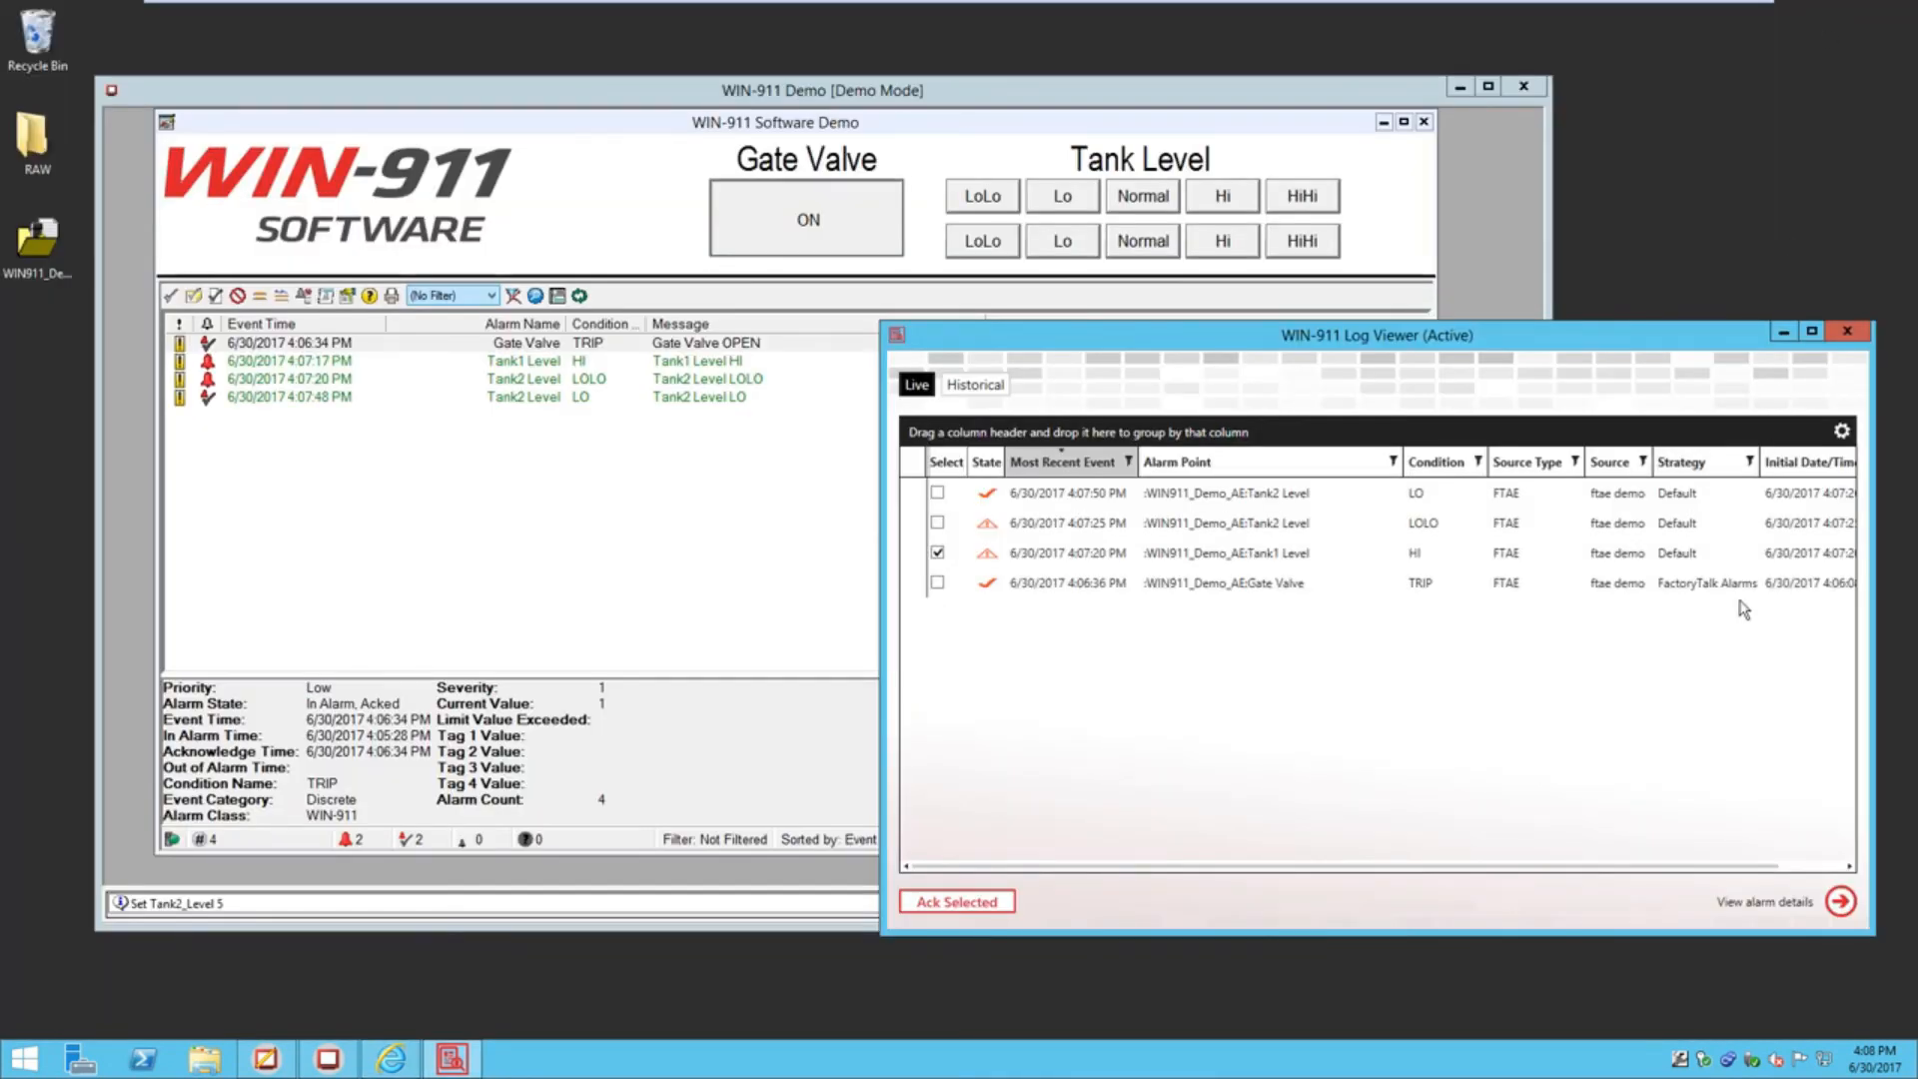